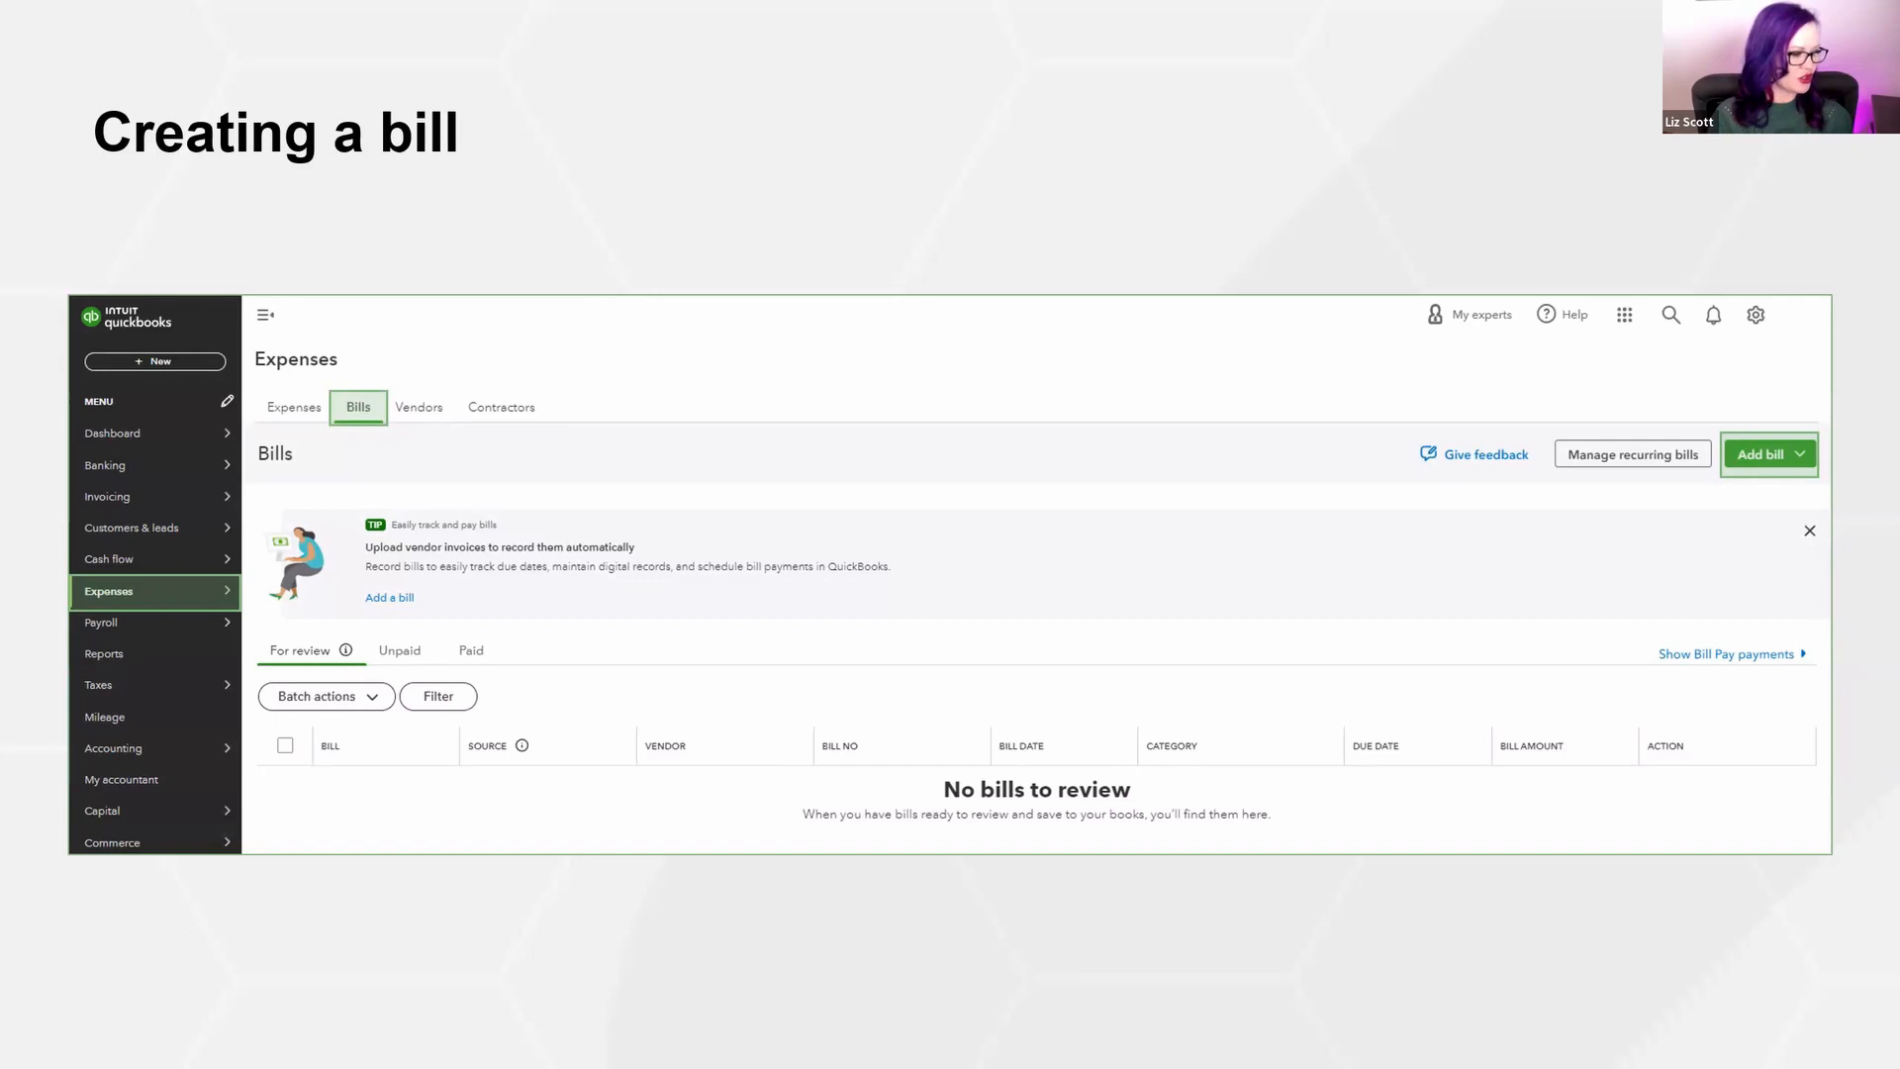
# Switch to QuickBooks and start scheduling a payment for the overdue bill among the unpaid bills.
pyautogui.hotkey('alt', 'Tab')
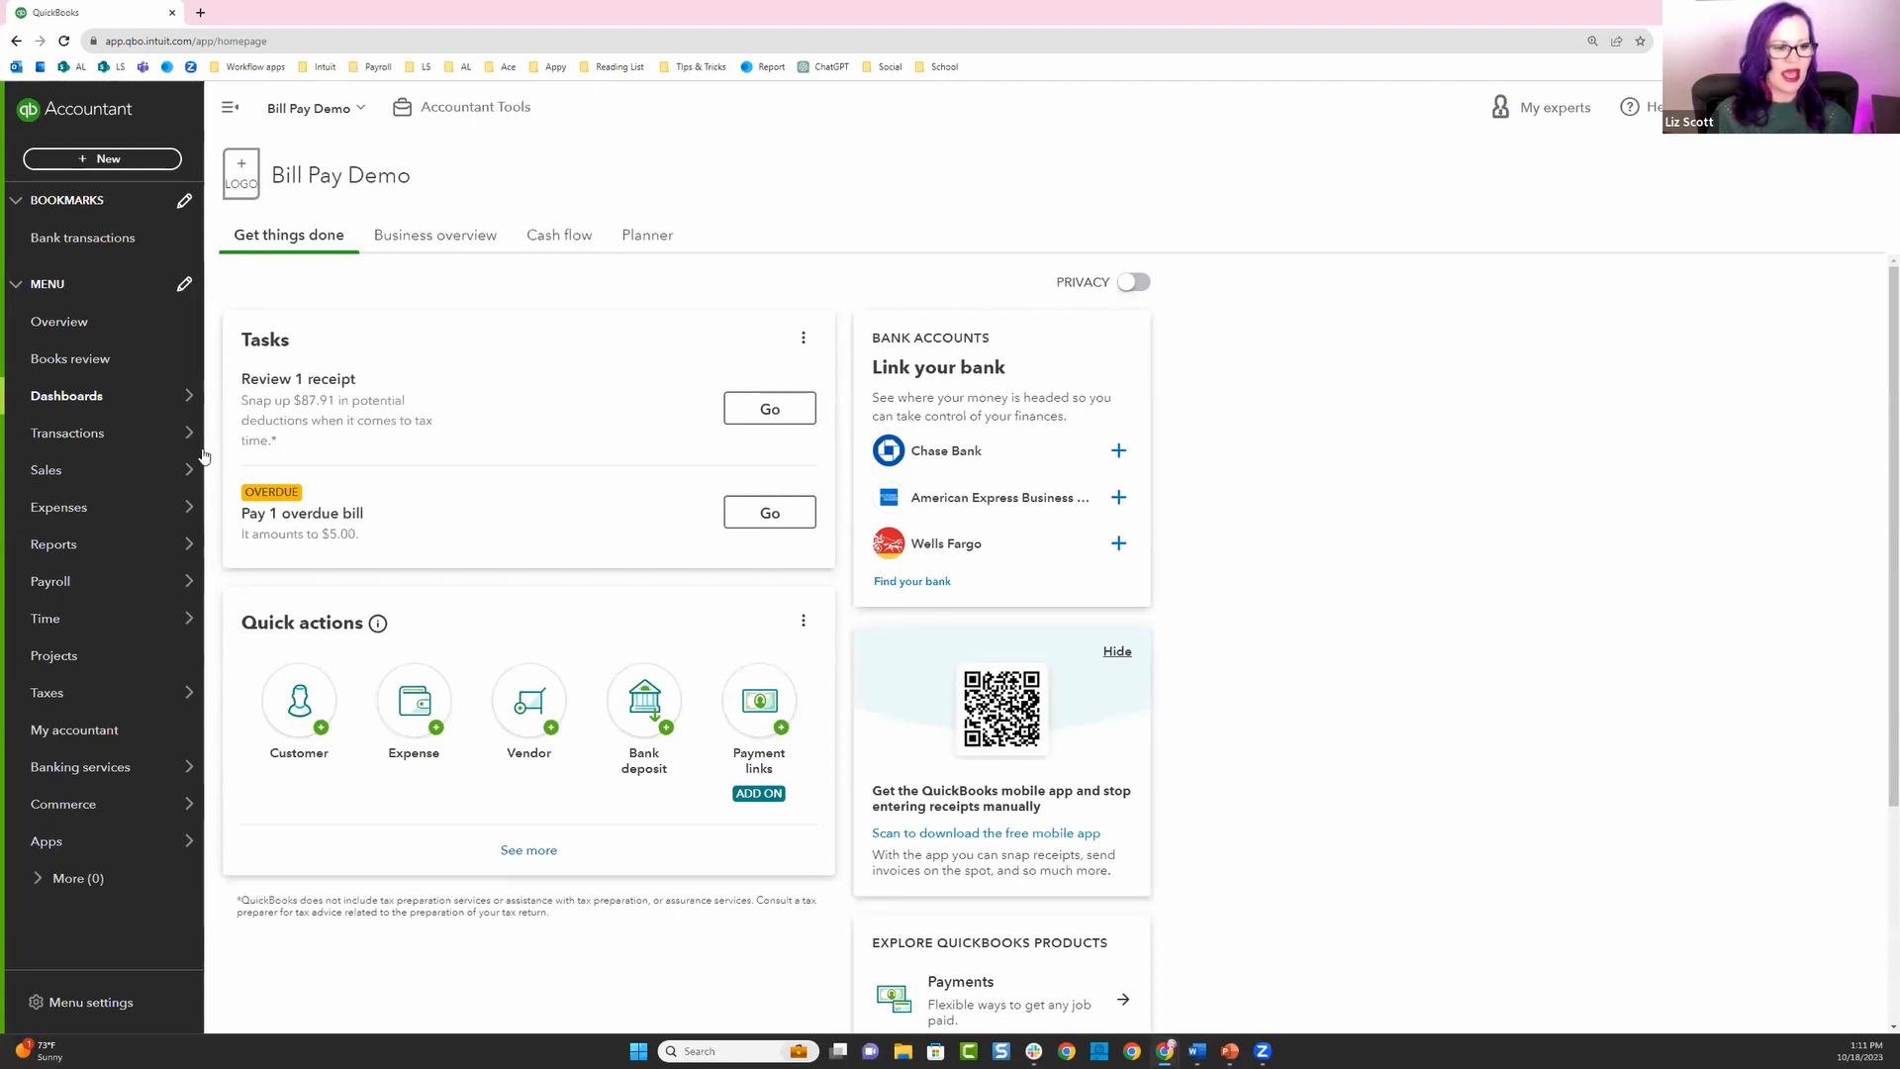
pyautogui.moveTo(56, 510)
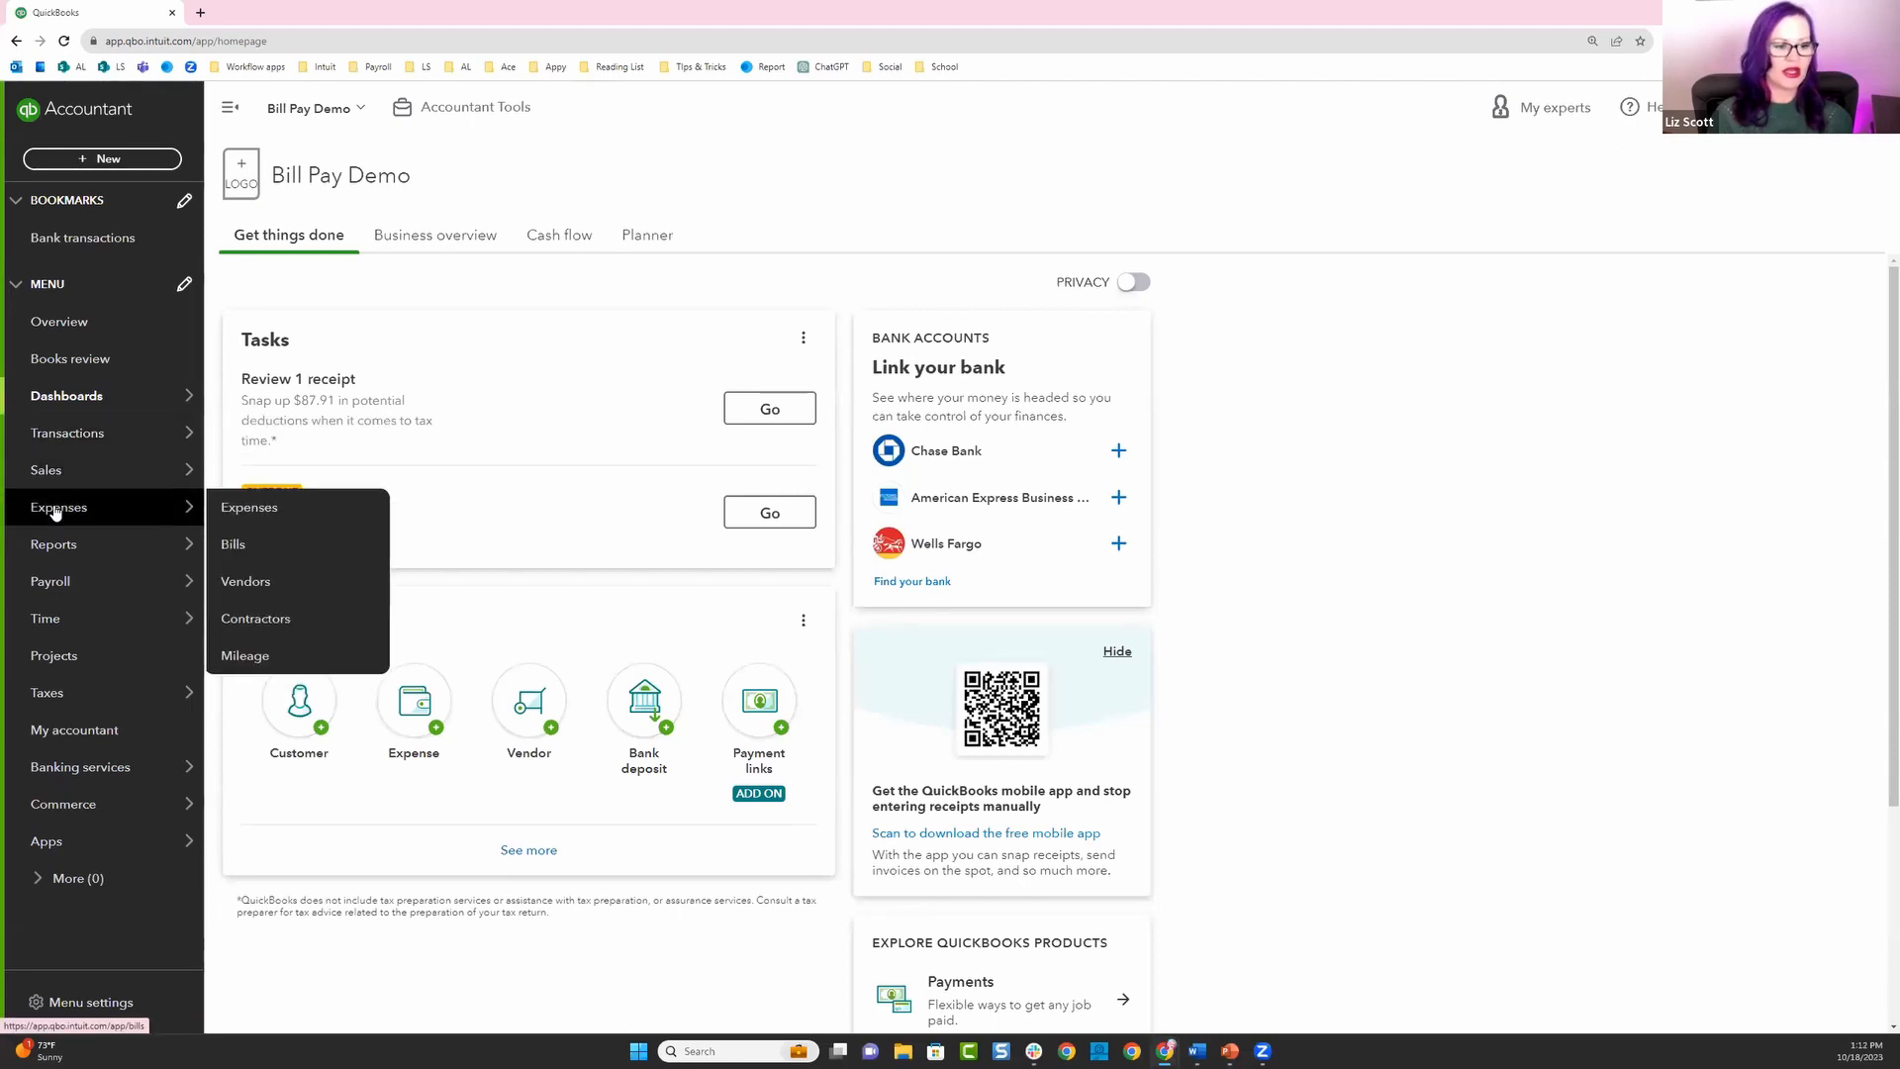
pyautogui.click(57, 508)
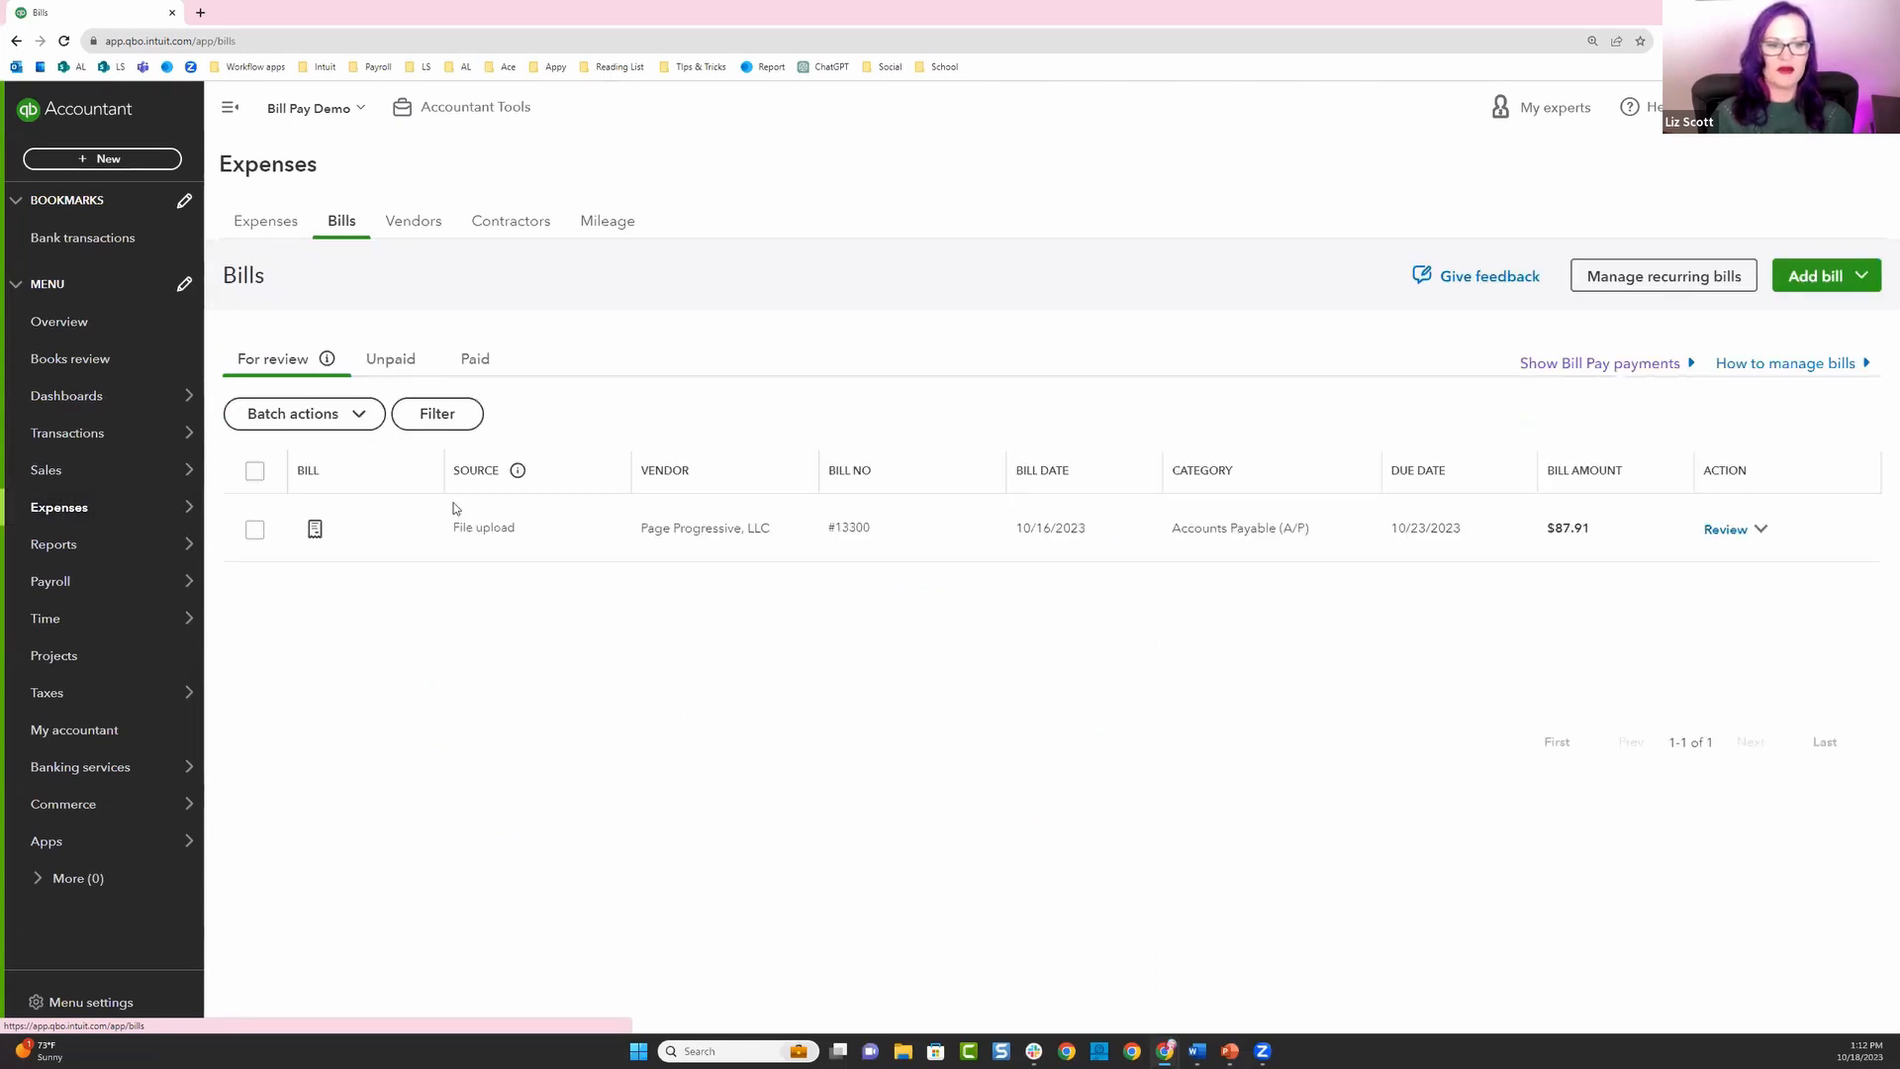
pyautogui.click(393, 359)
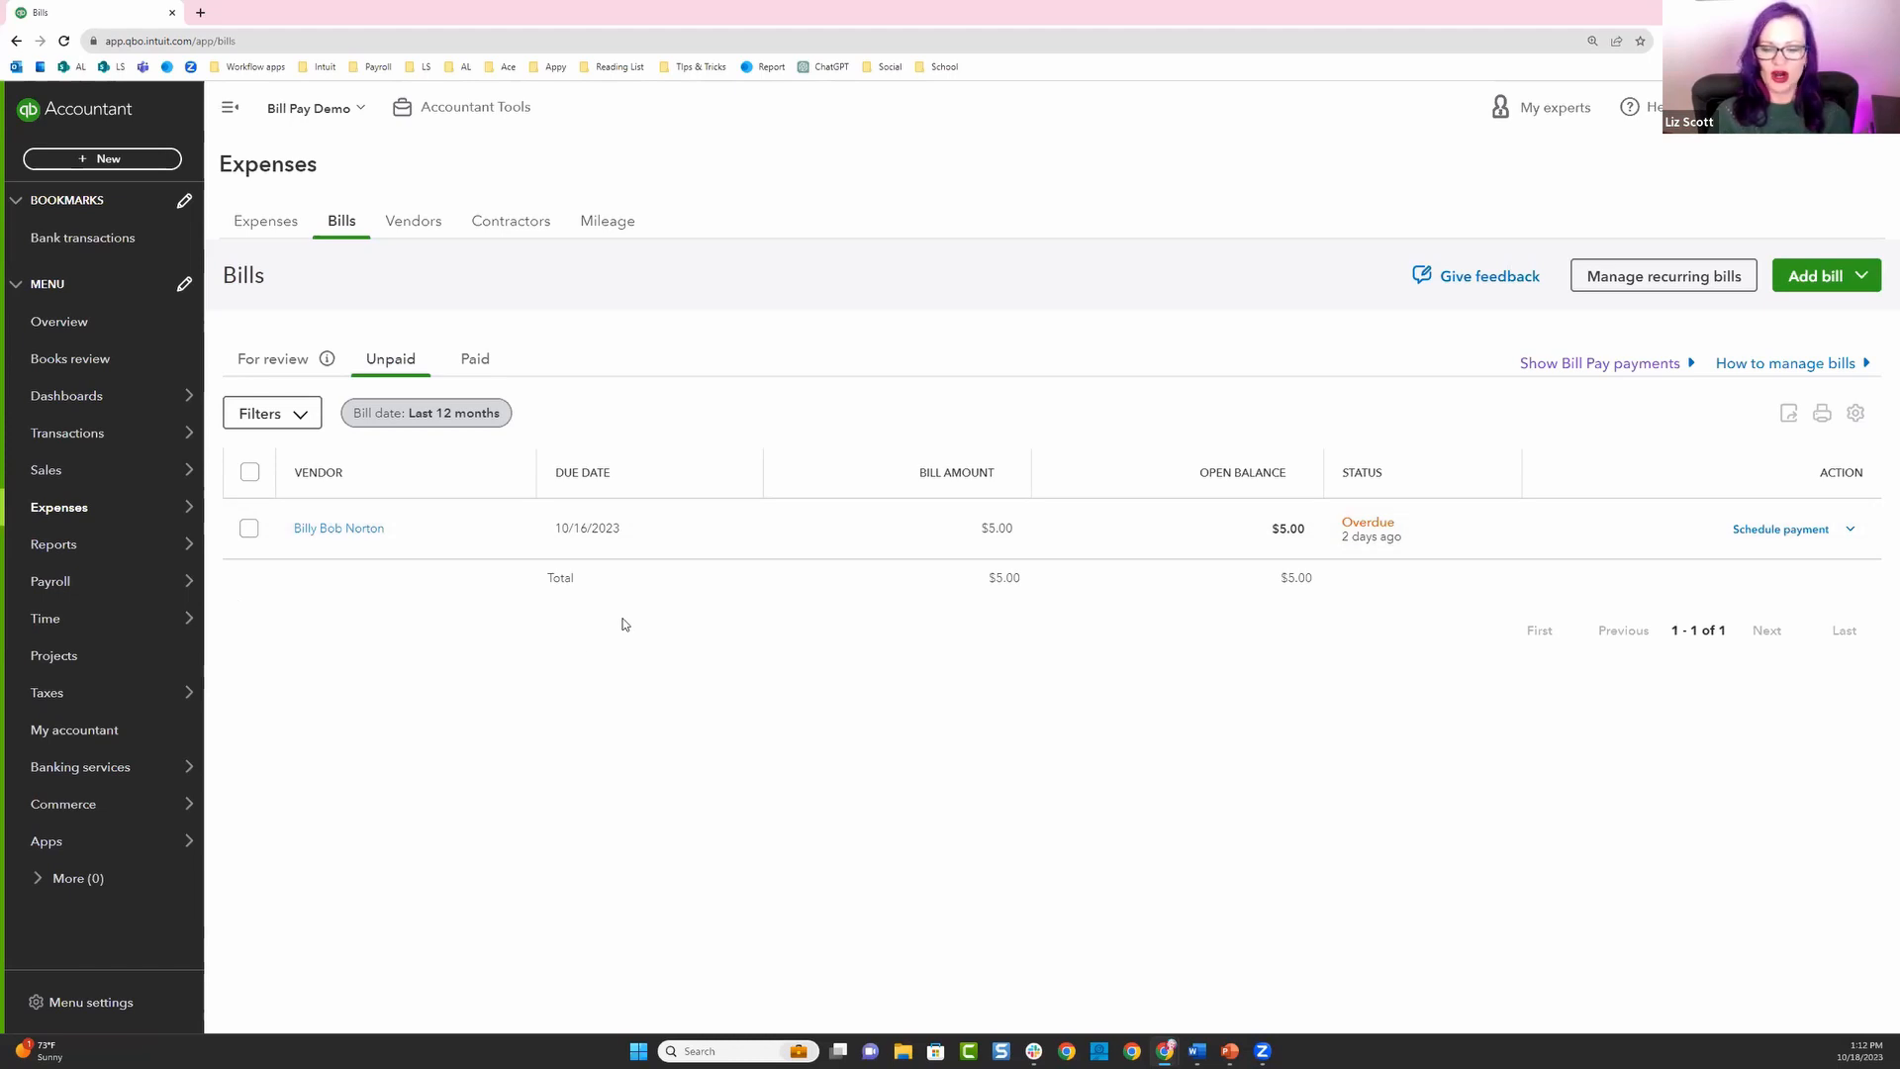
pyautogui.click(1760, 531)
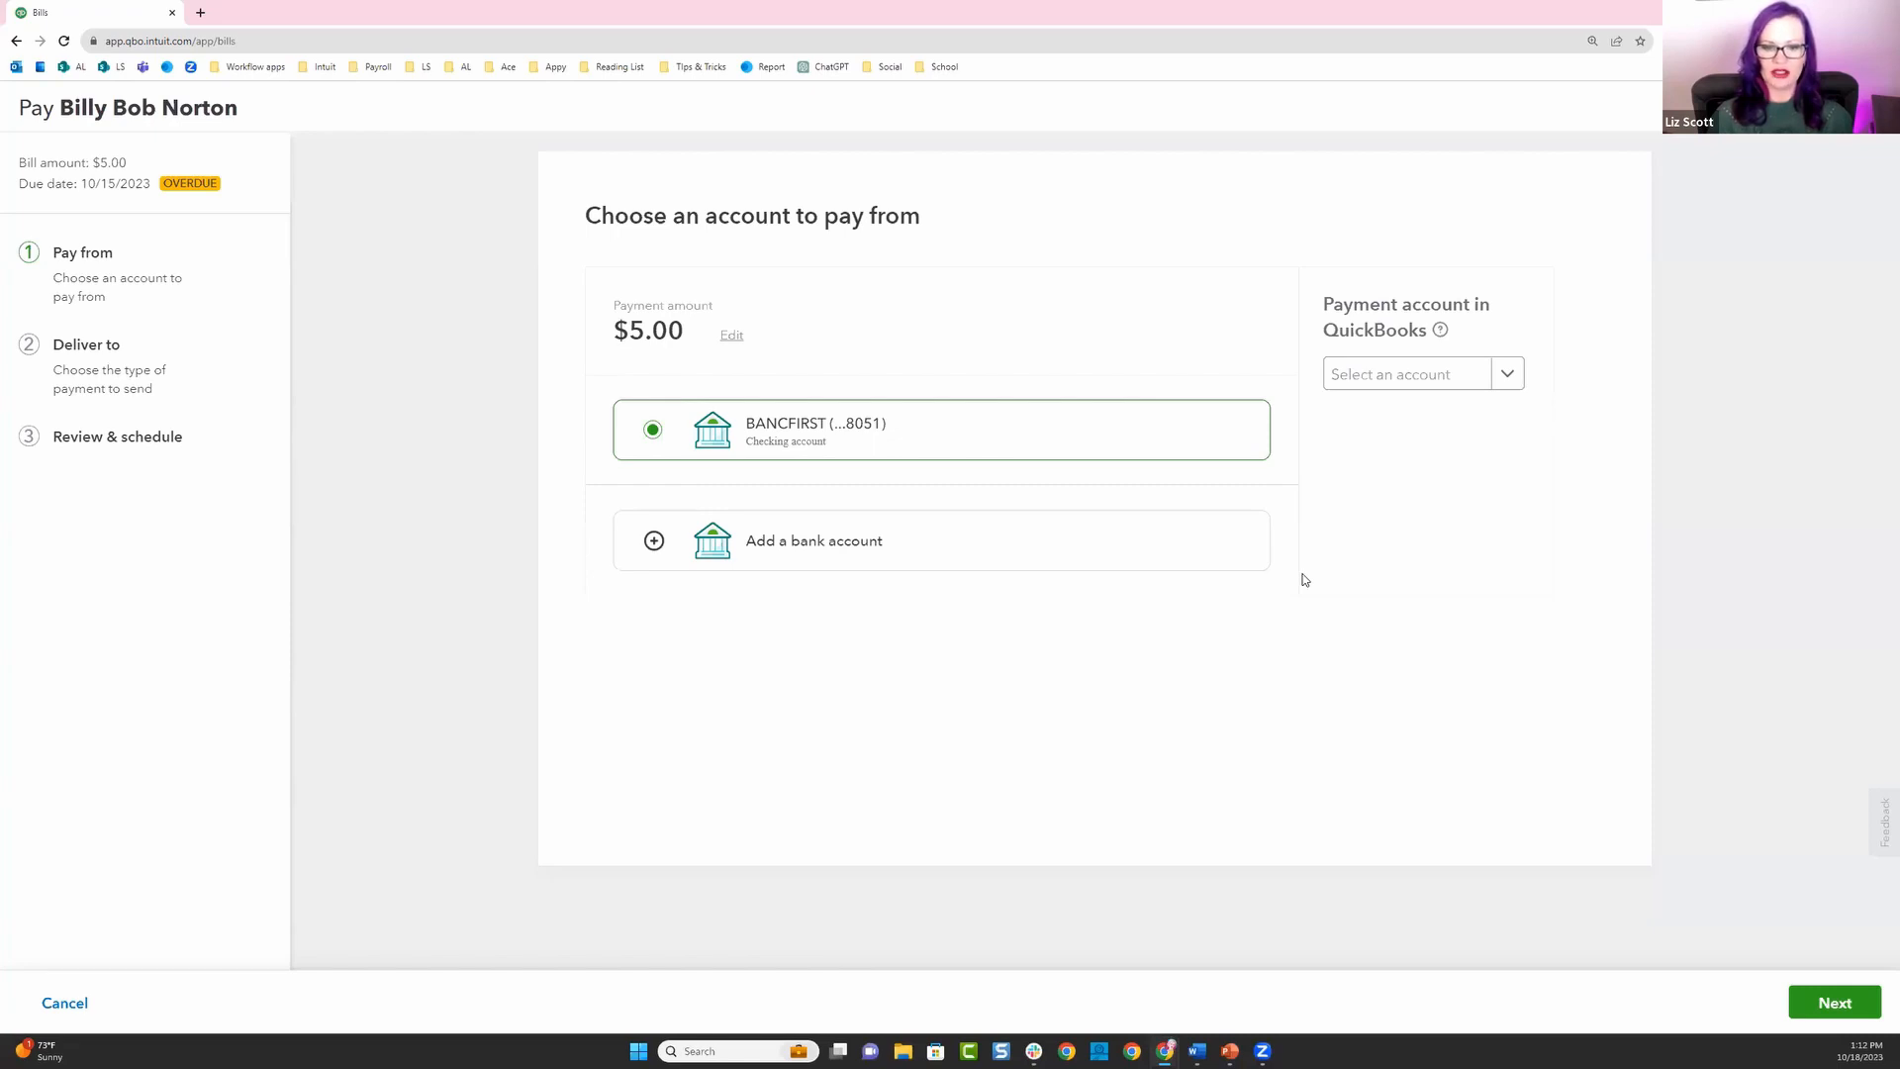
# Add a new bank account with the Checking tax form section, named Demo, as the payment account in QuickBooks.
pyautogui.click(1507, 381)
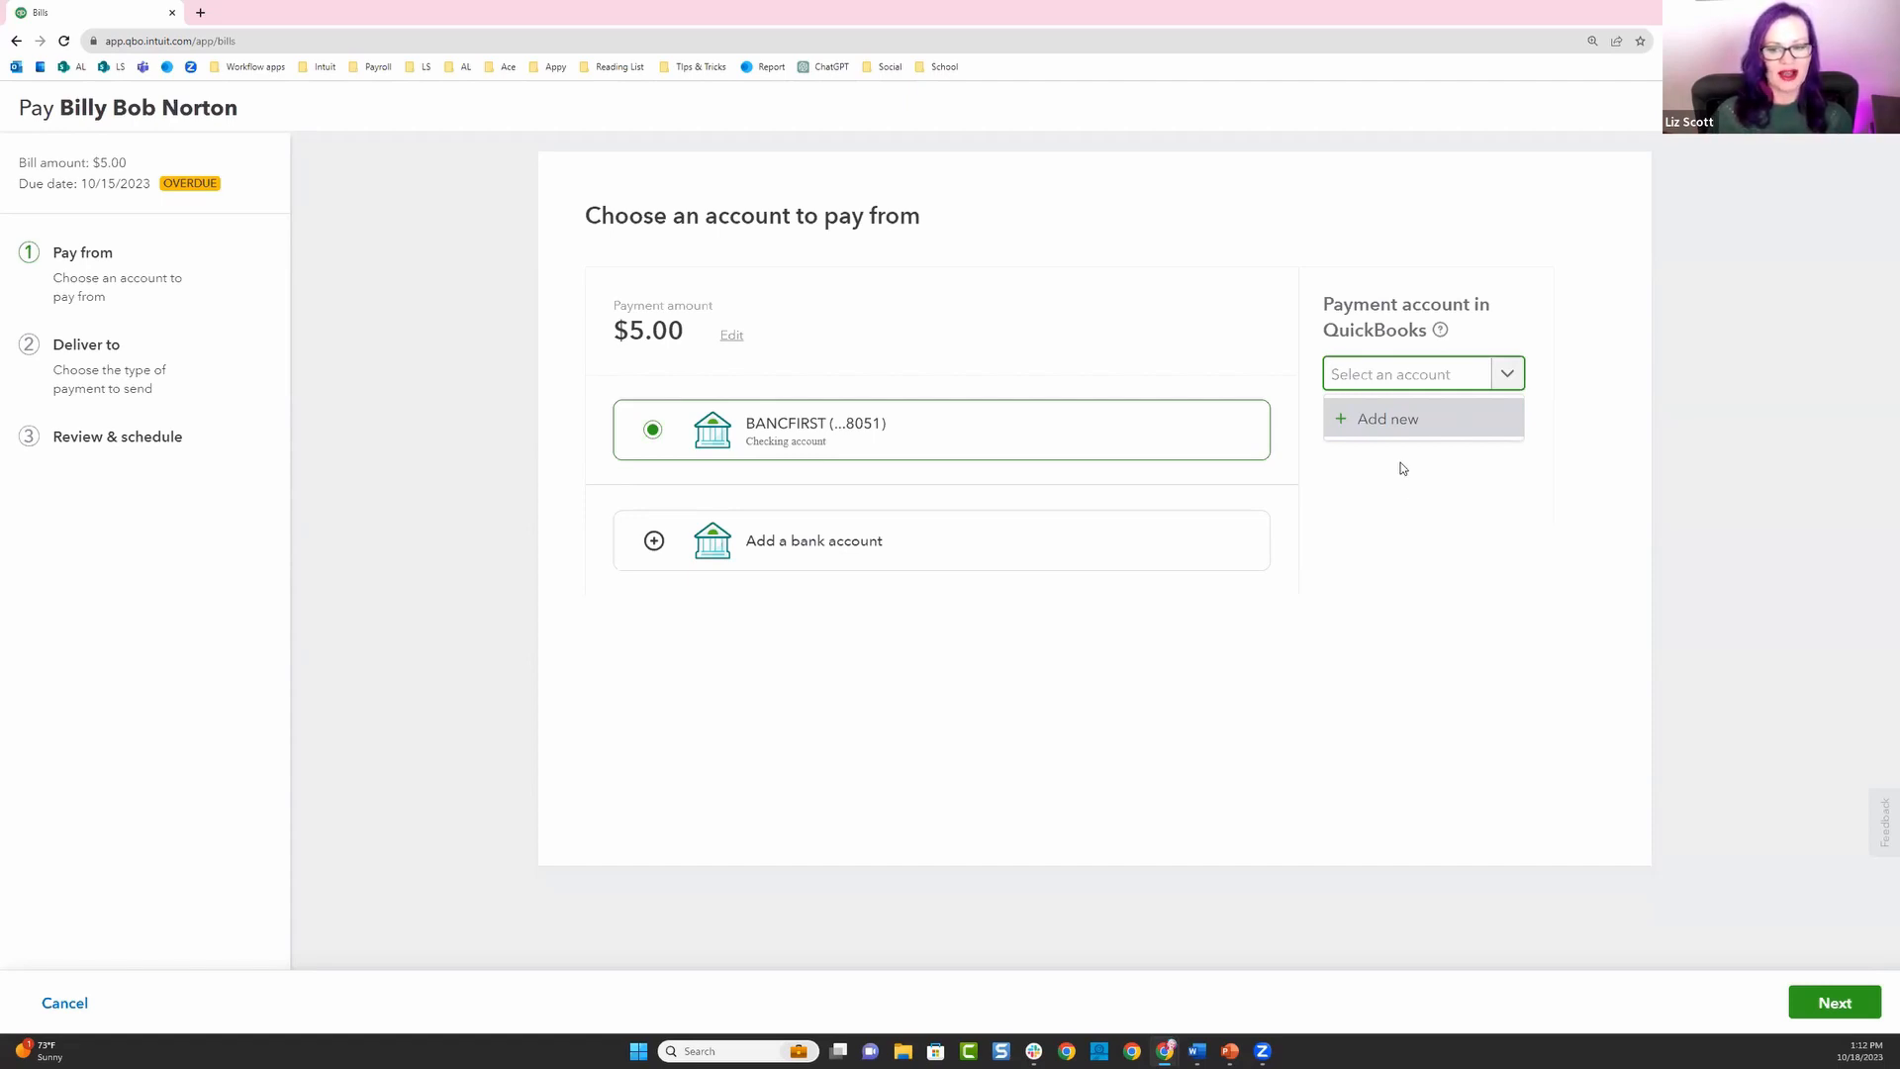
pyautogui.click(1406, 422)
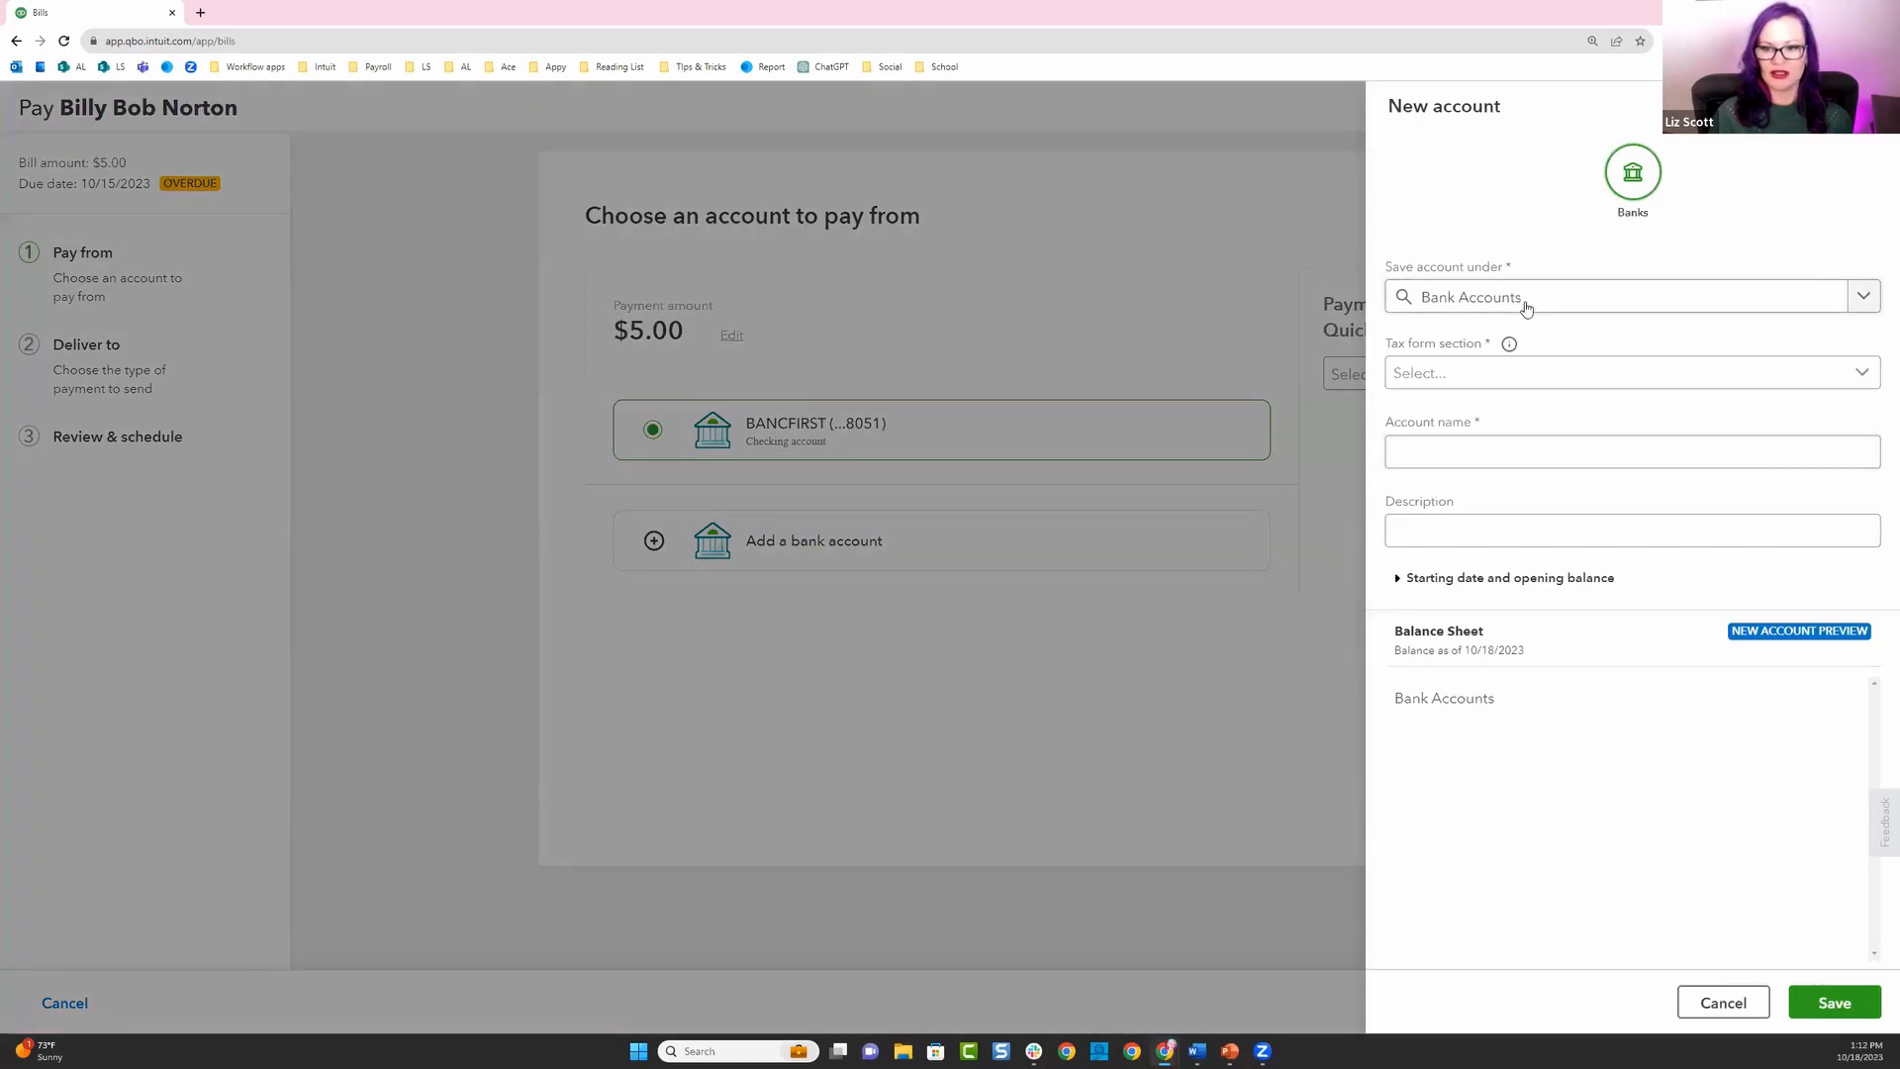
pyautogui.click(1863, 372)
pyautogui.click(1542, 449)
pyautogui.click(1459, 456)
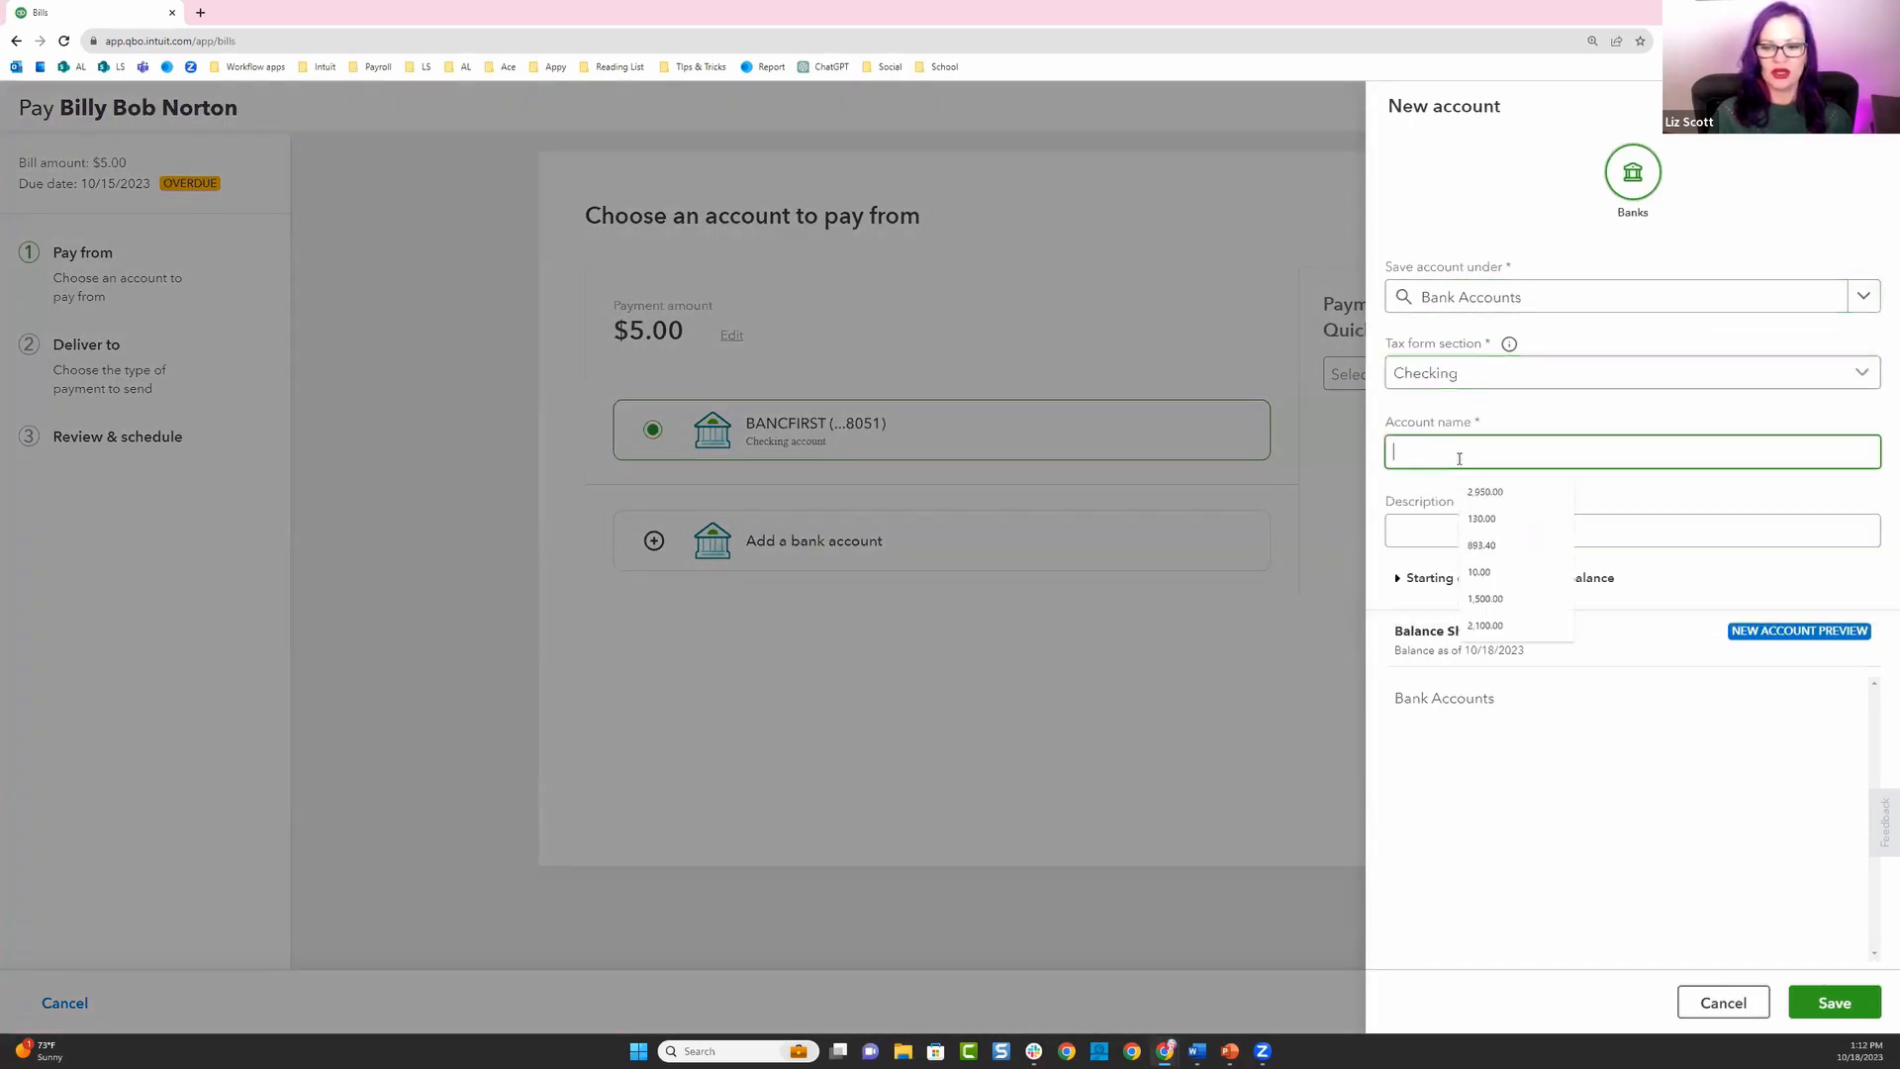
pyautogui.write('Demo')
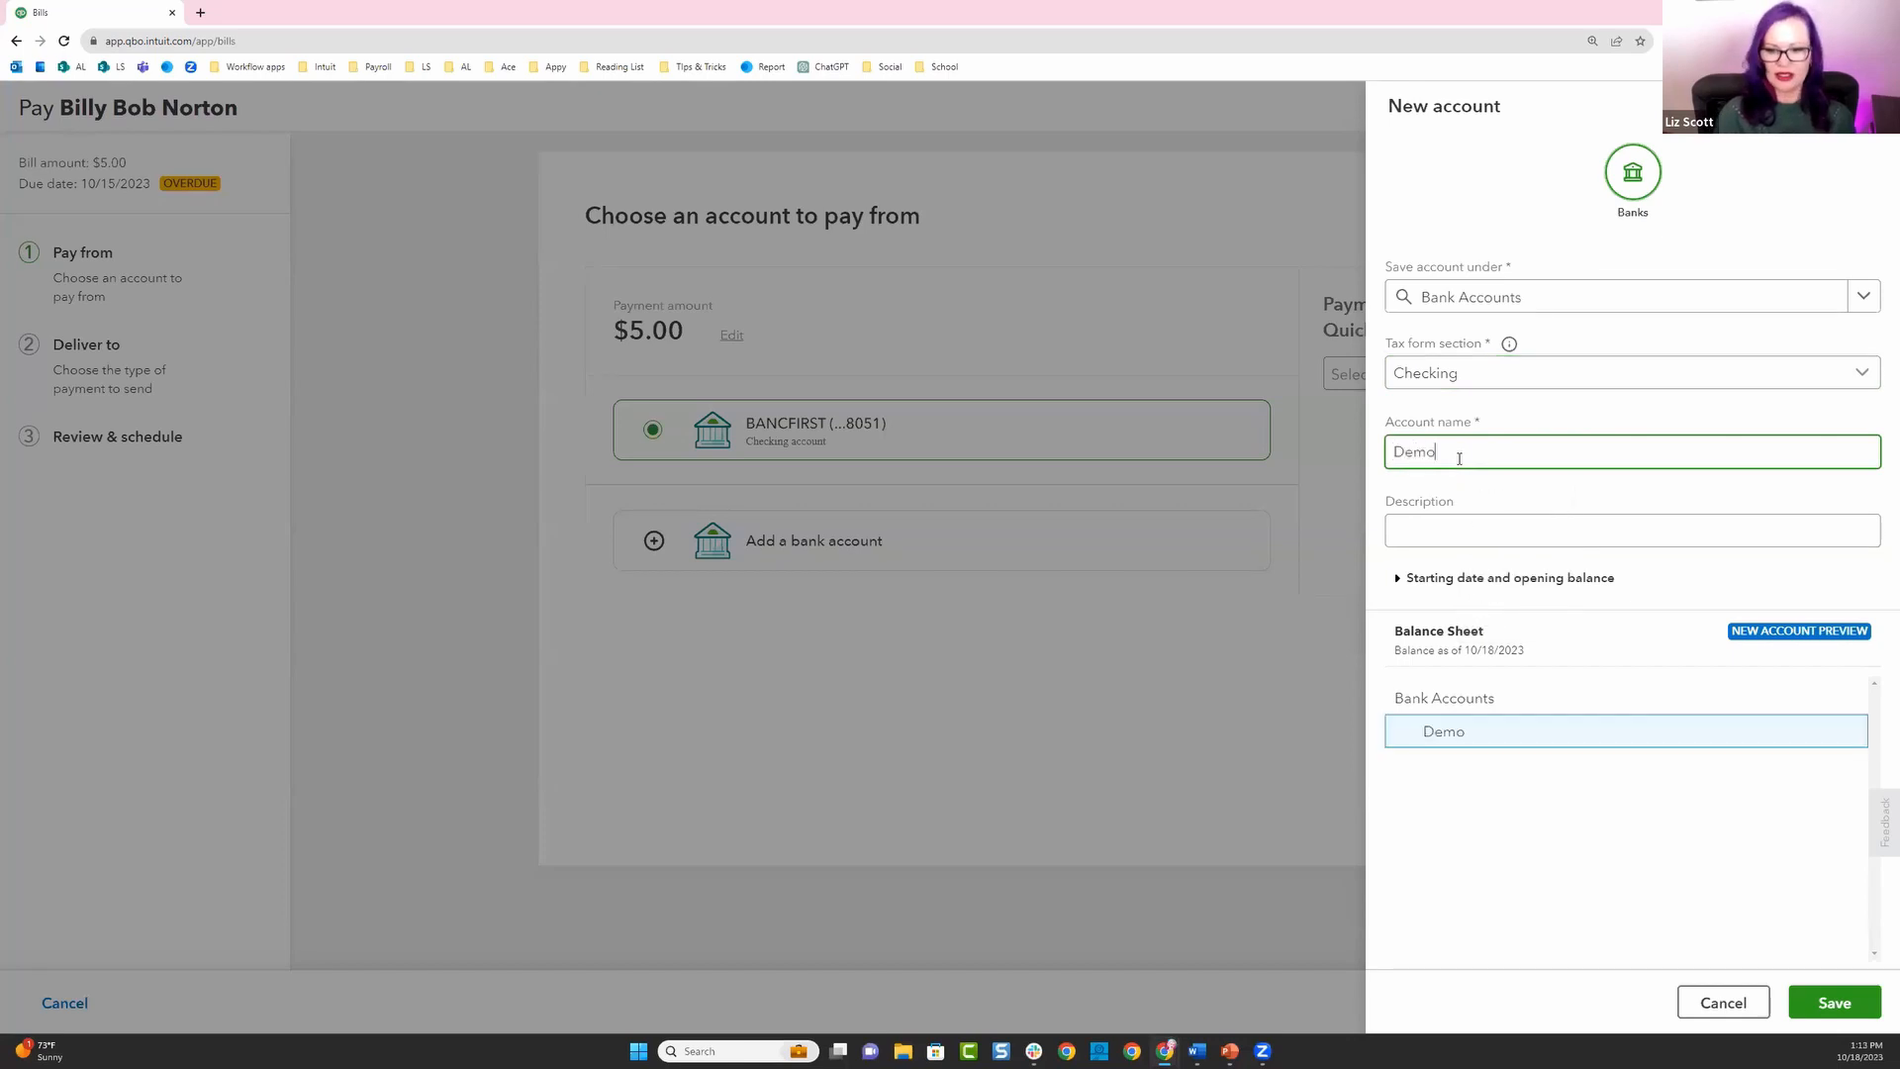
pyautogui.click(1819, 1010)
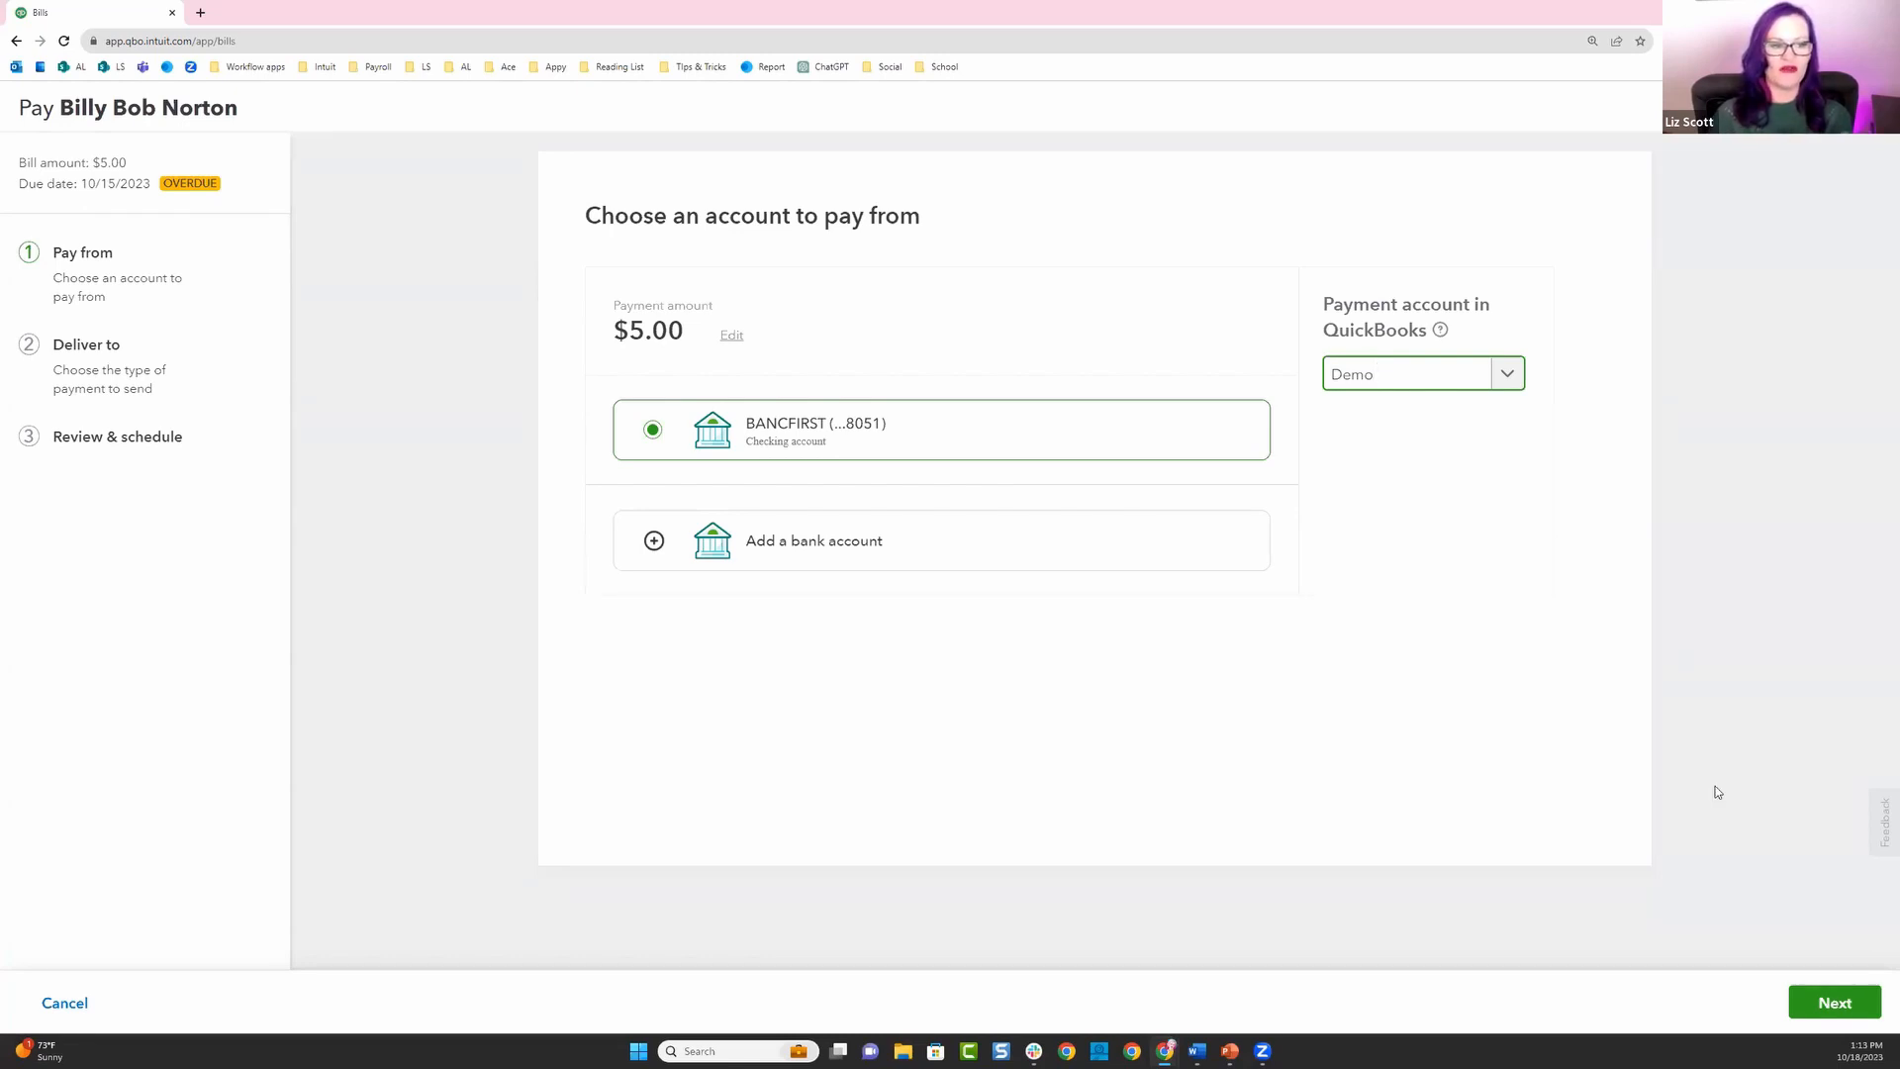
# Continue to the payment type and compare the bank payment (ACH) and paper check options, including required details, delivery date and processing fee.
pyautogui.click(1820, 1005)
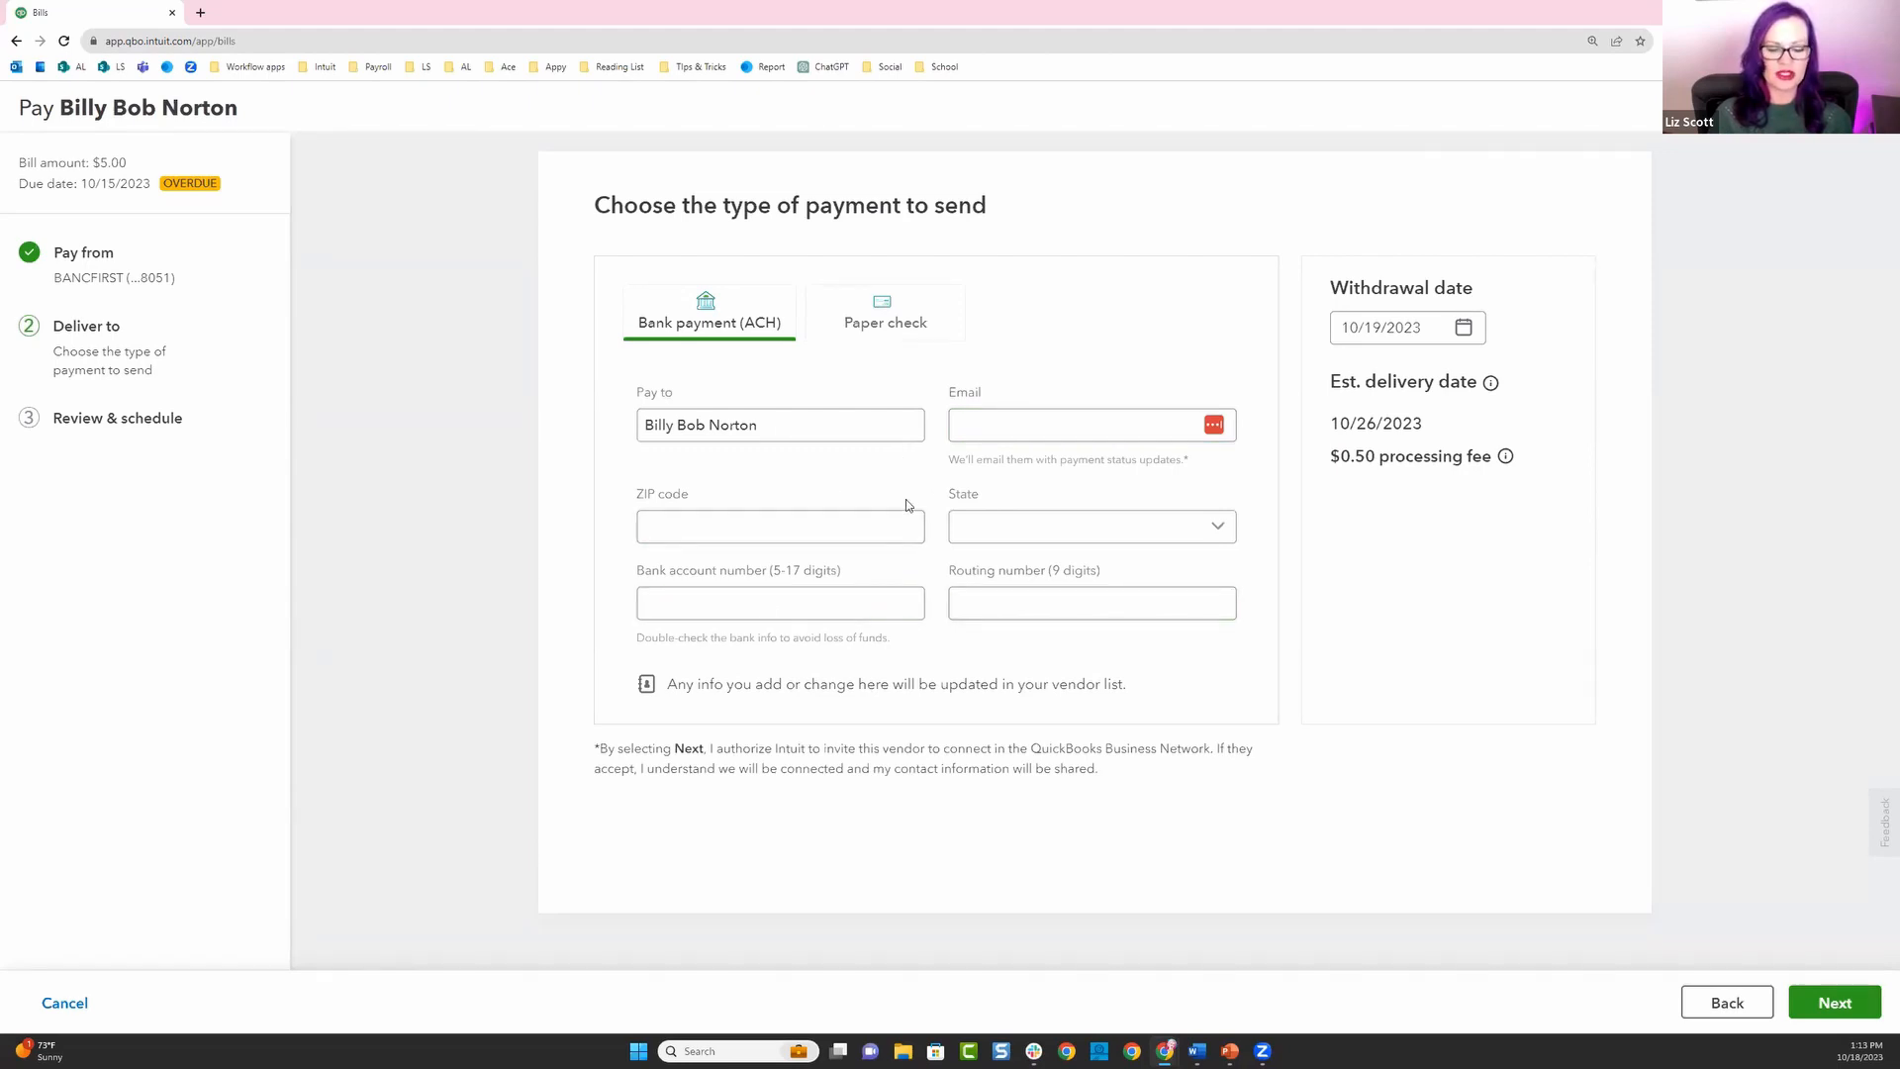
pyautogui.click(873, 532)
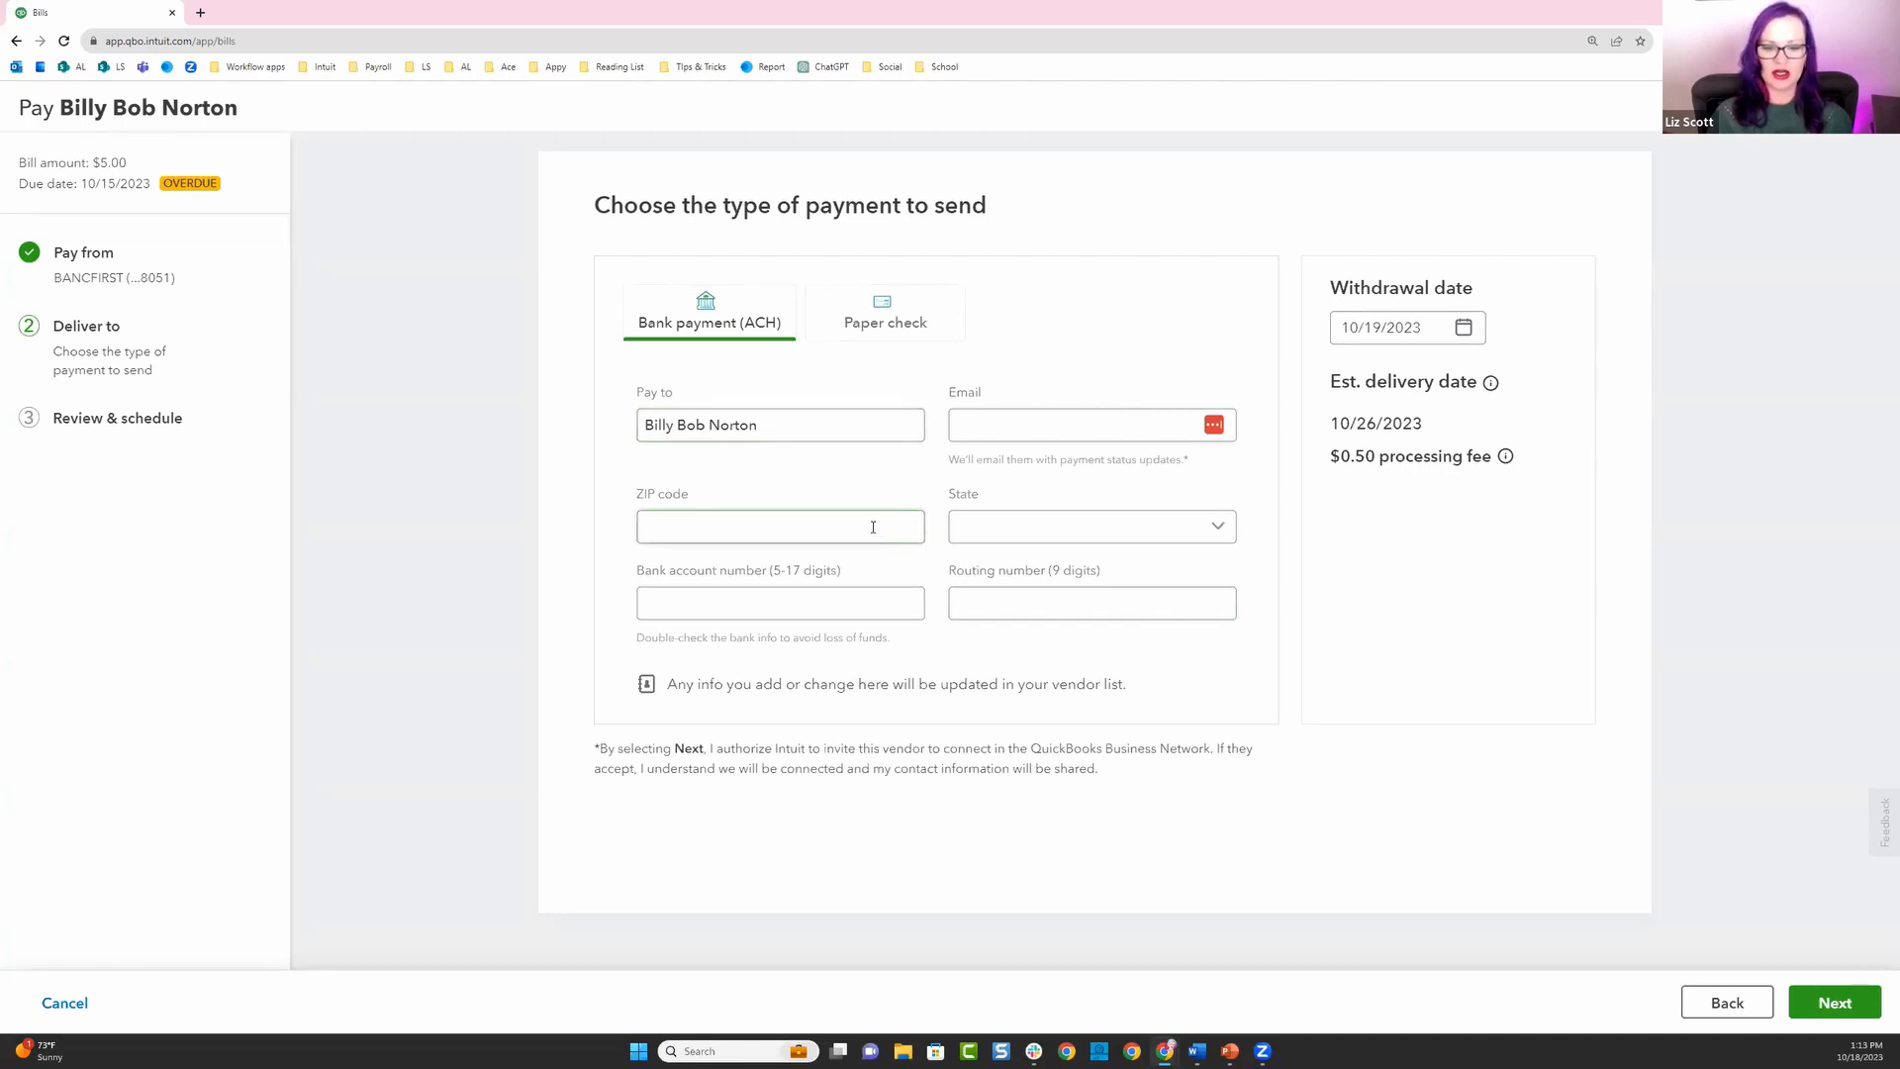
pyautogui.click(913, 321)
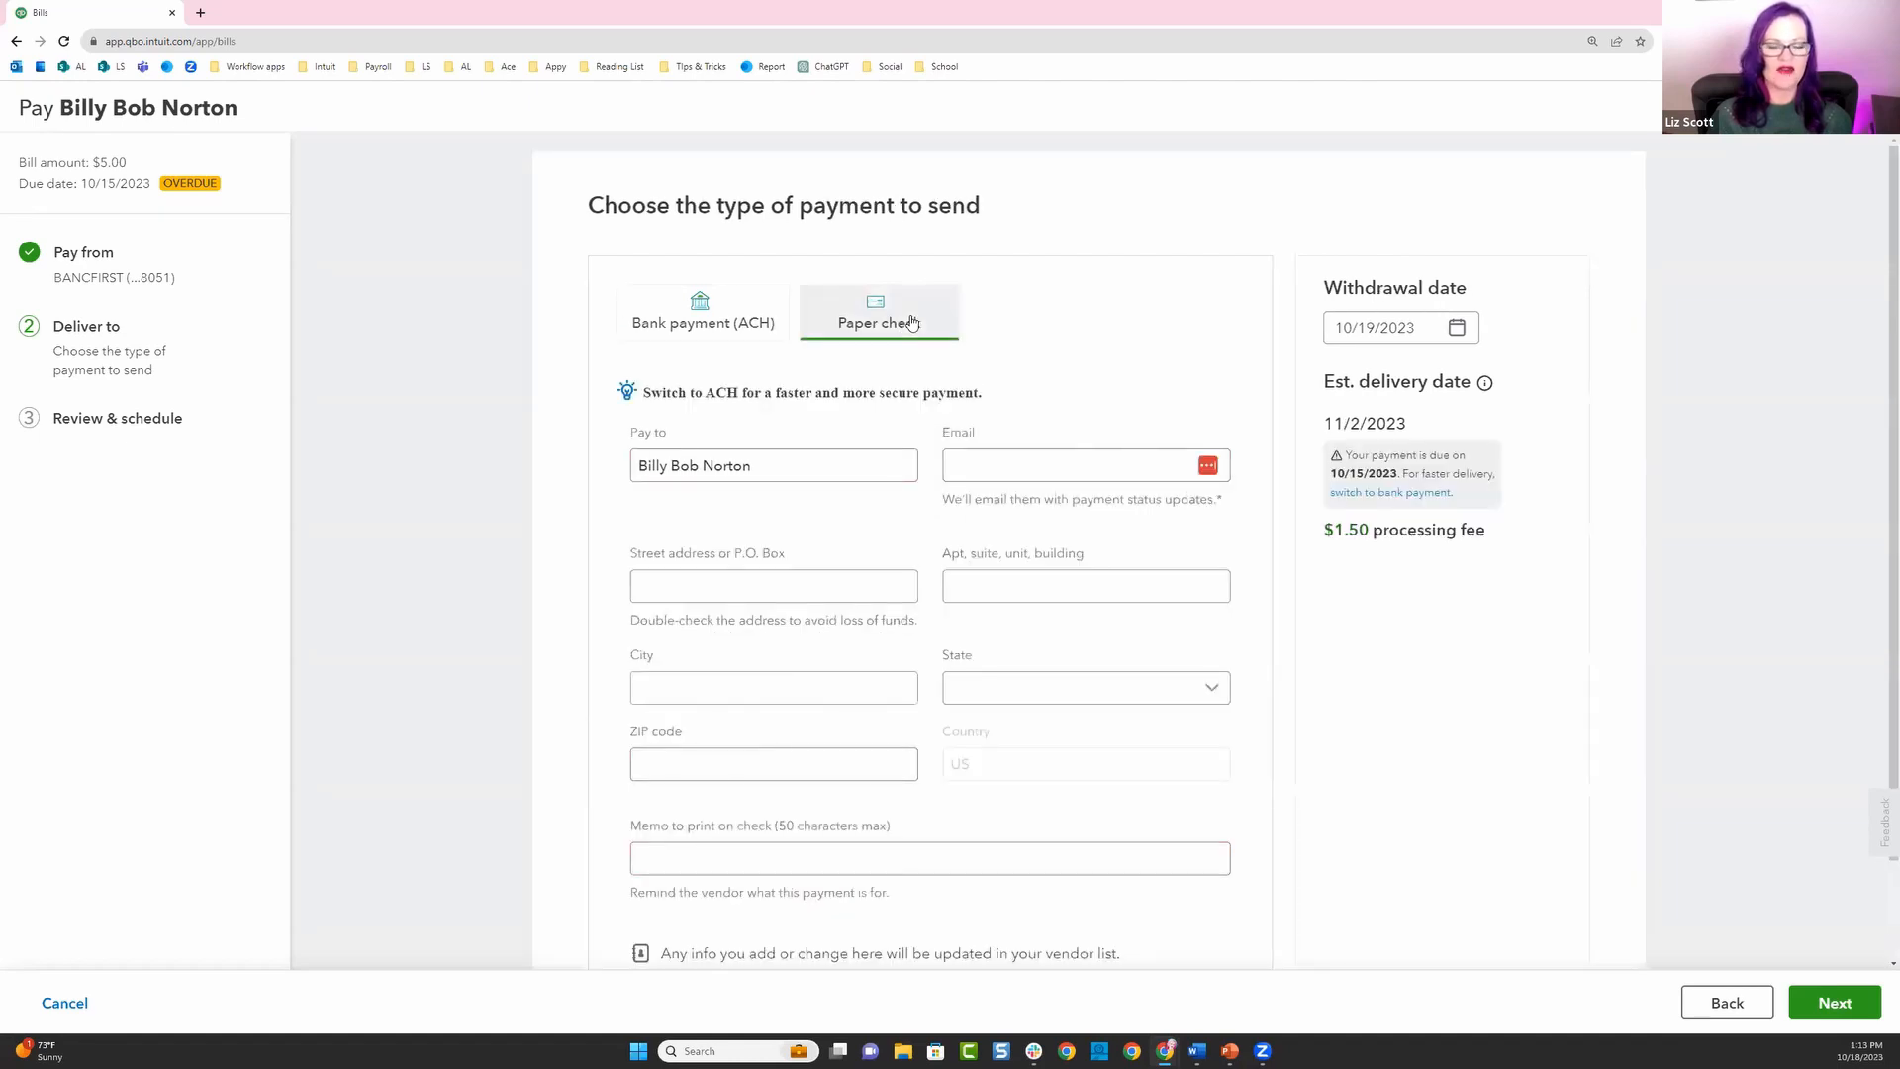
pyautogui.click(817, 839)
pyautogui.scroll(-1, 817, 839)
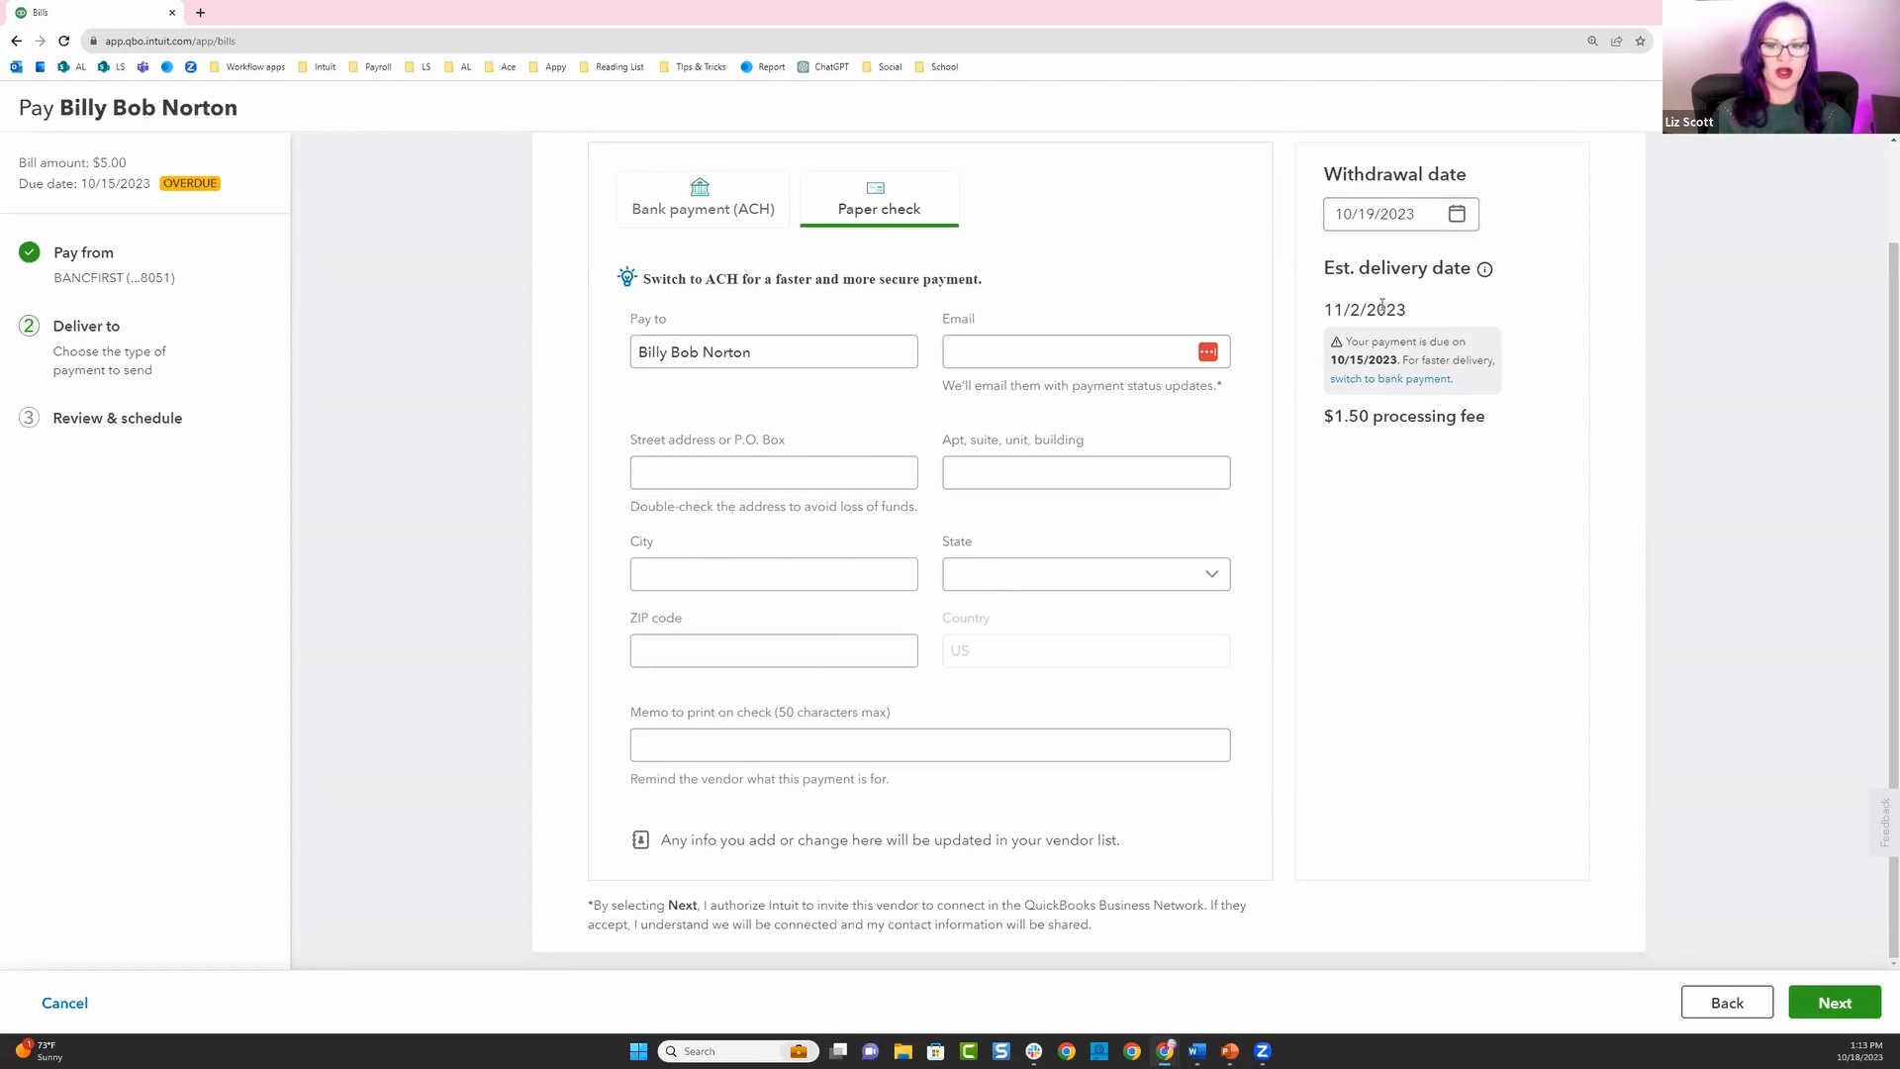
pyautogui.moveTo(1325, 263); pyautogui.dragTo(1406, 315)
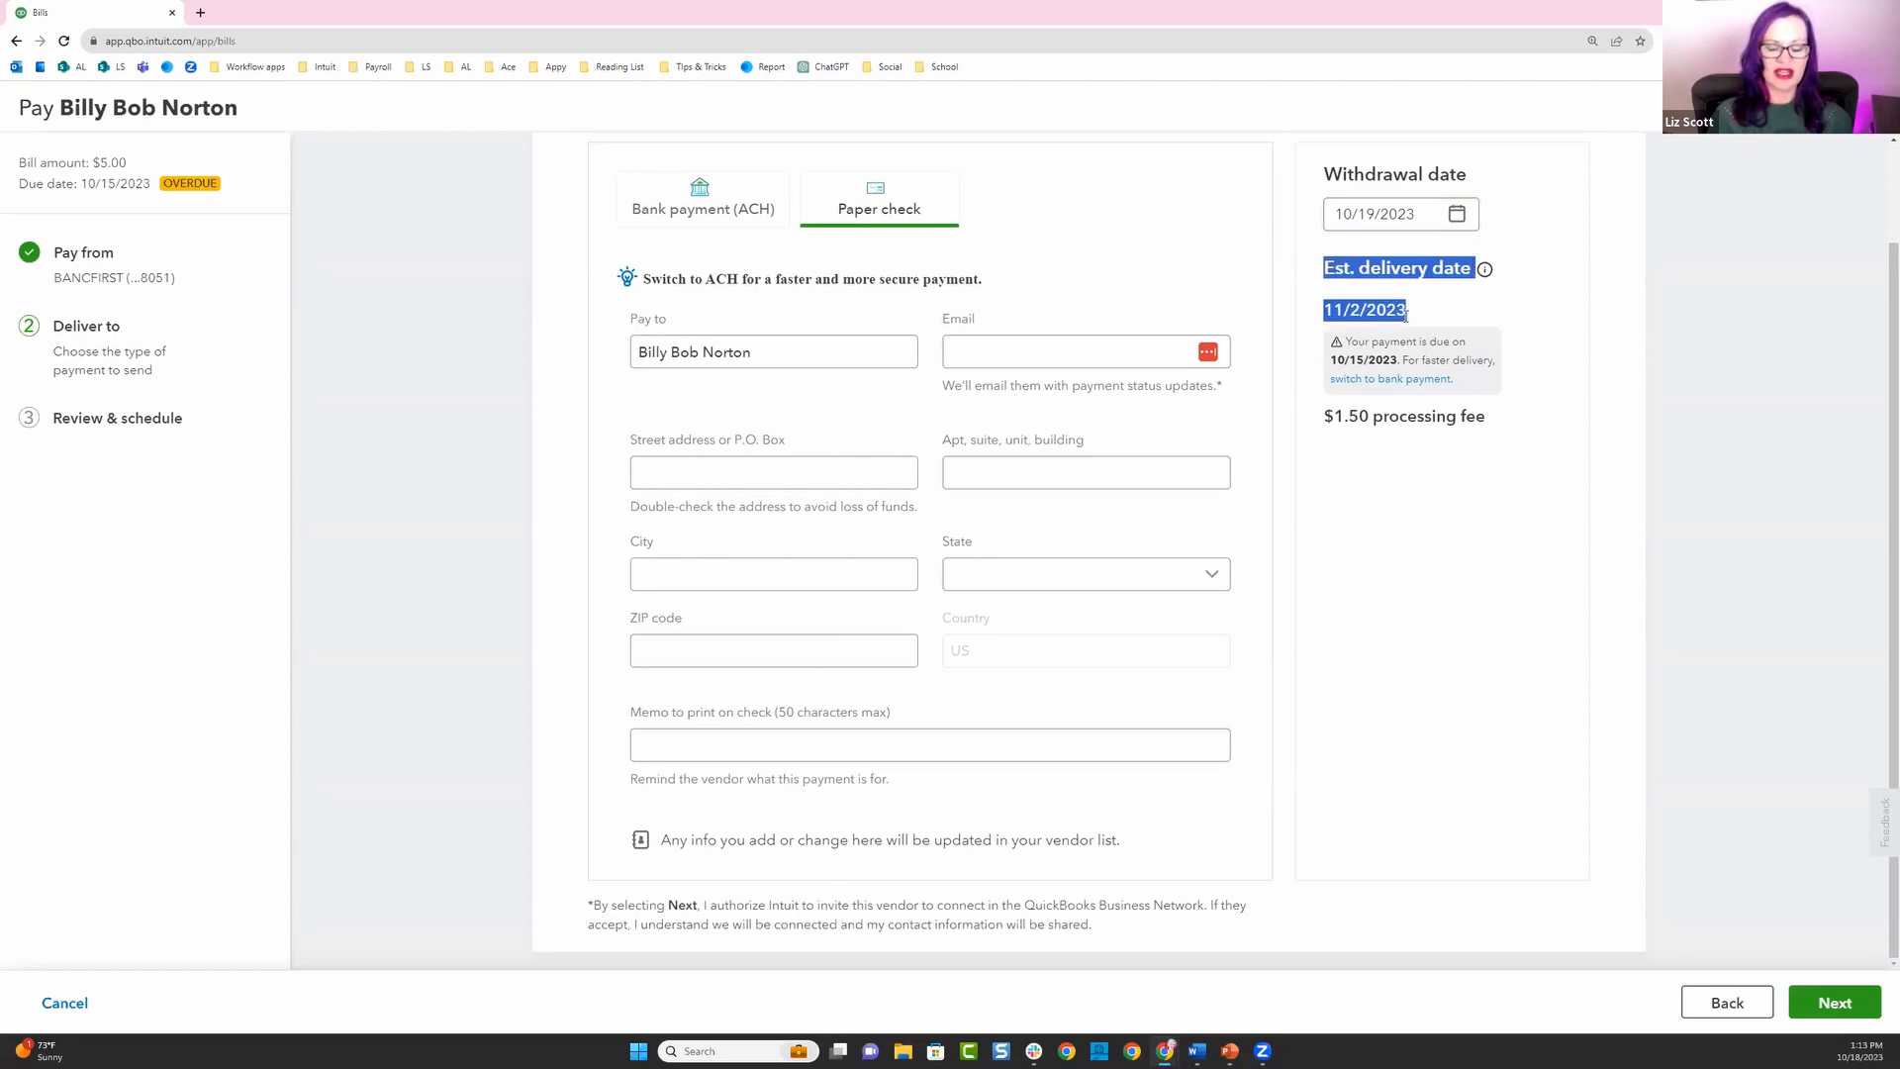
pyautogui.click(1352, 564)
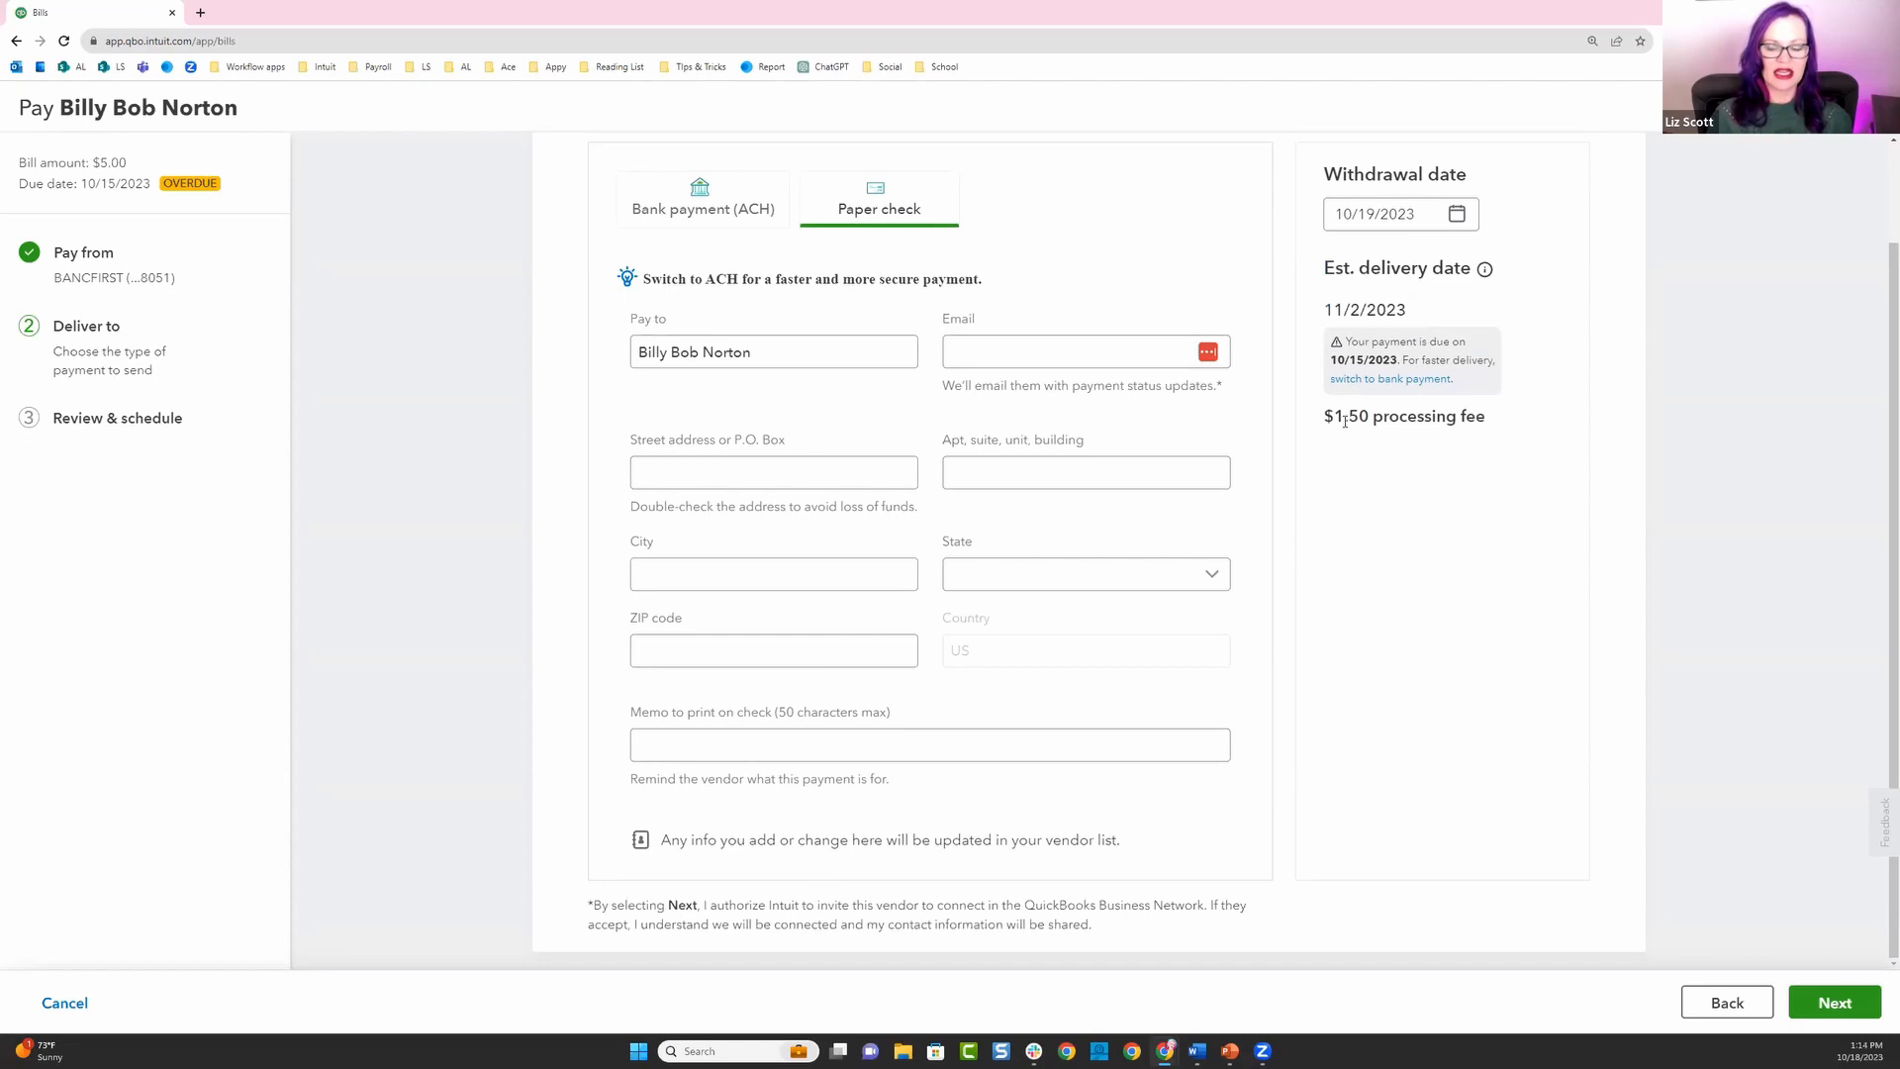
pyautogui.moveTo(1340, 417); pyautogui.dragTo(1494, 429)
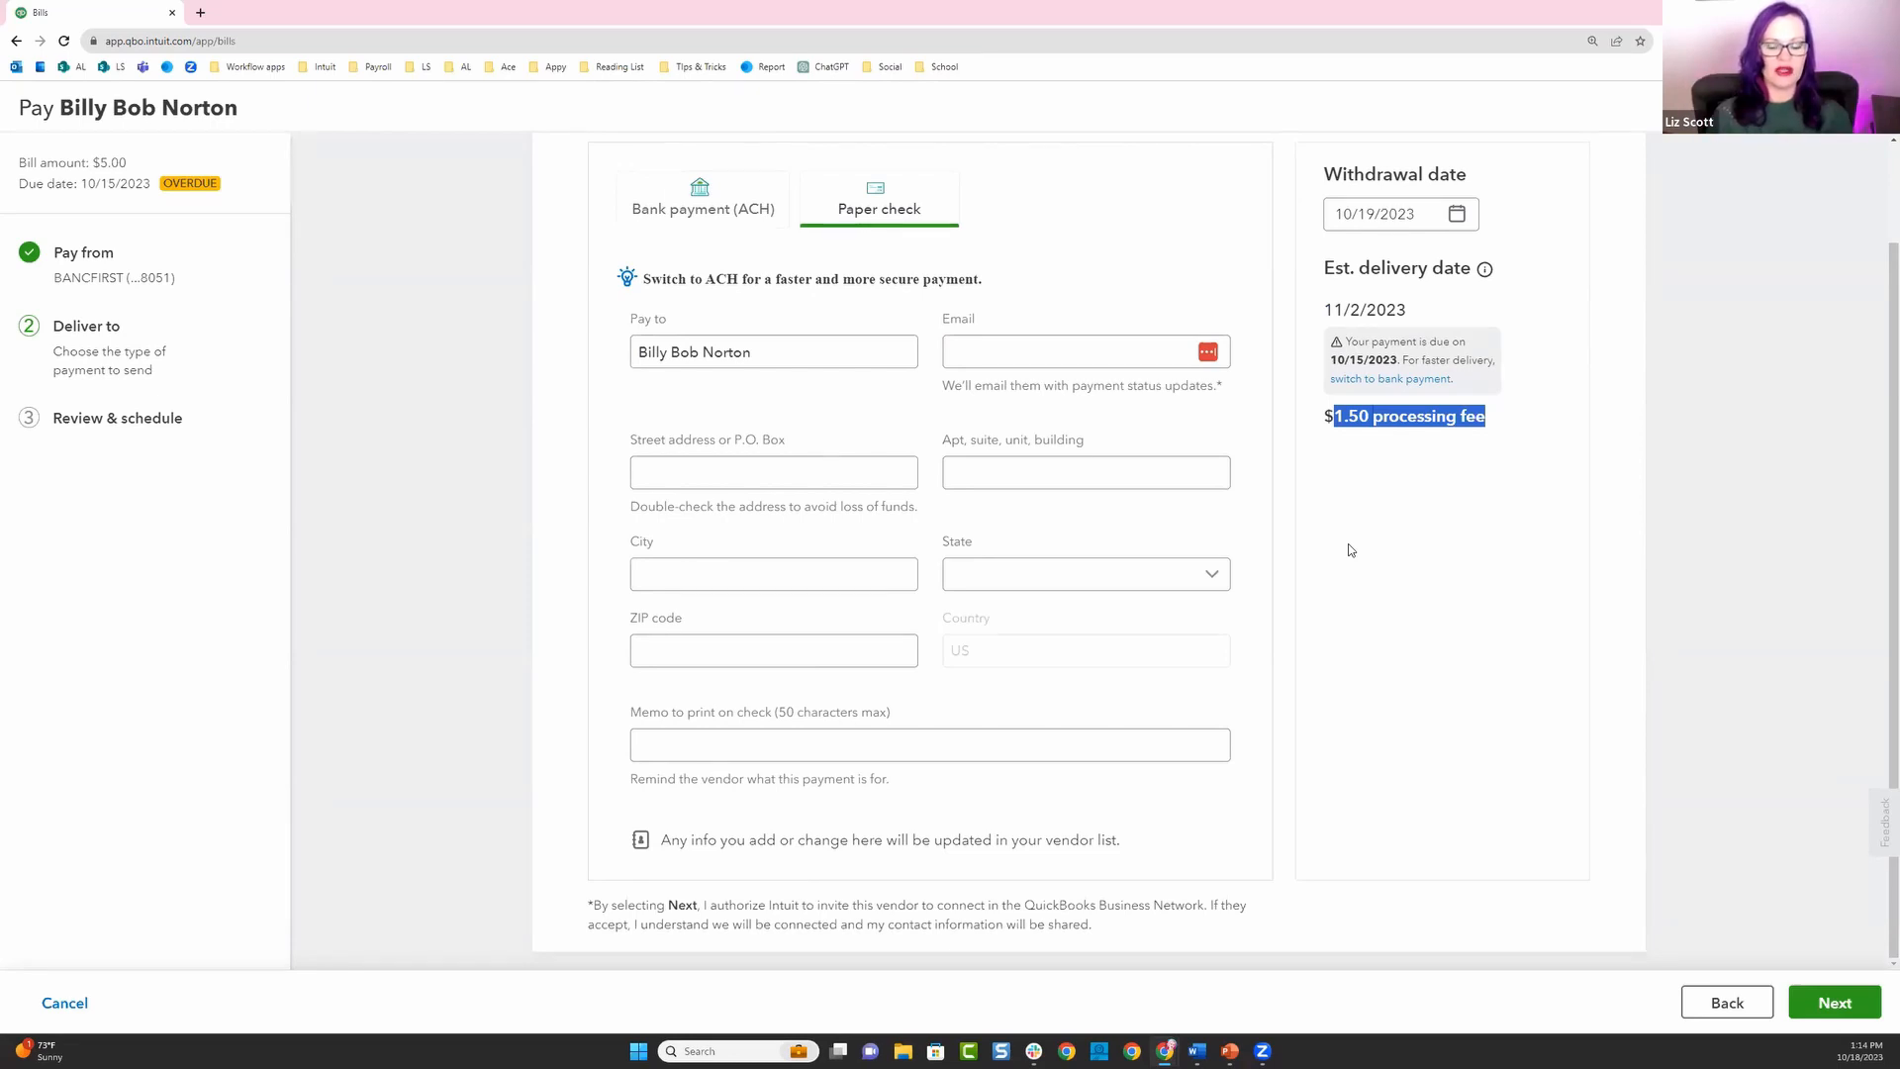
pyautogui.click(693, 190)
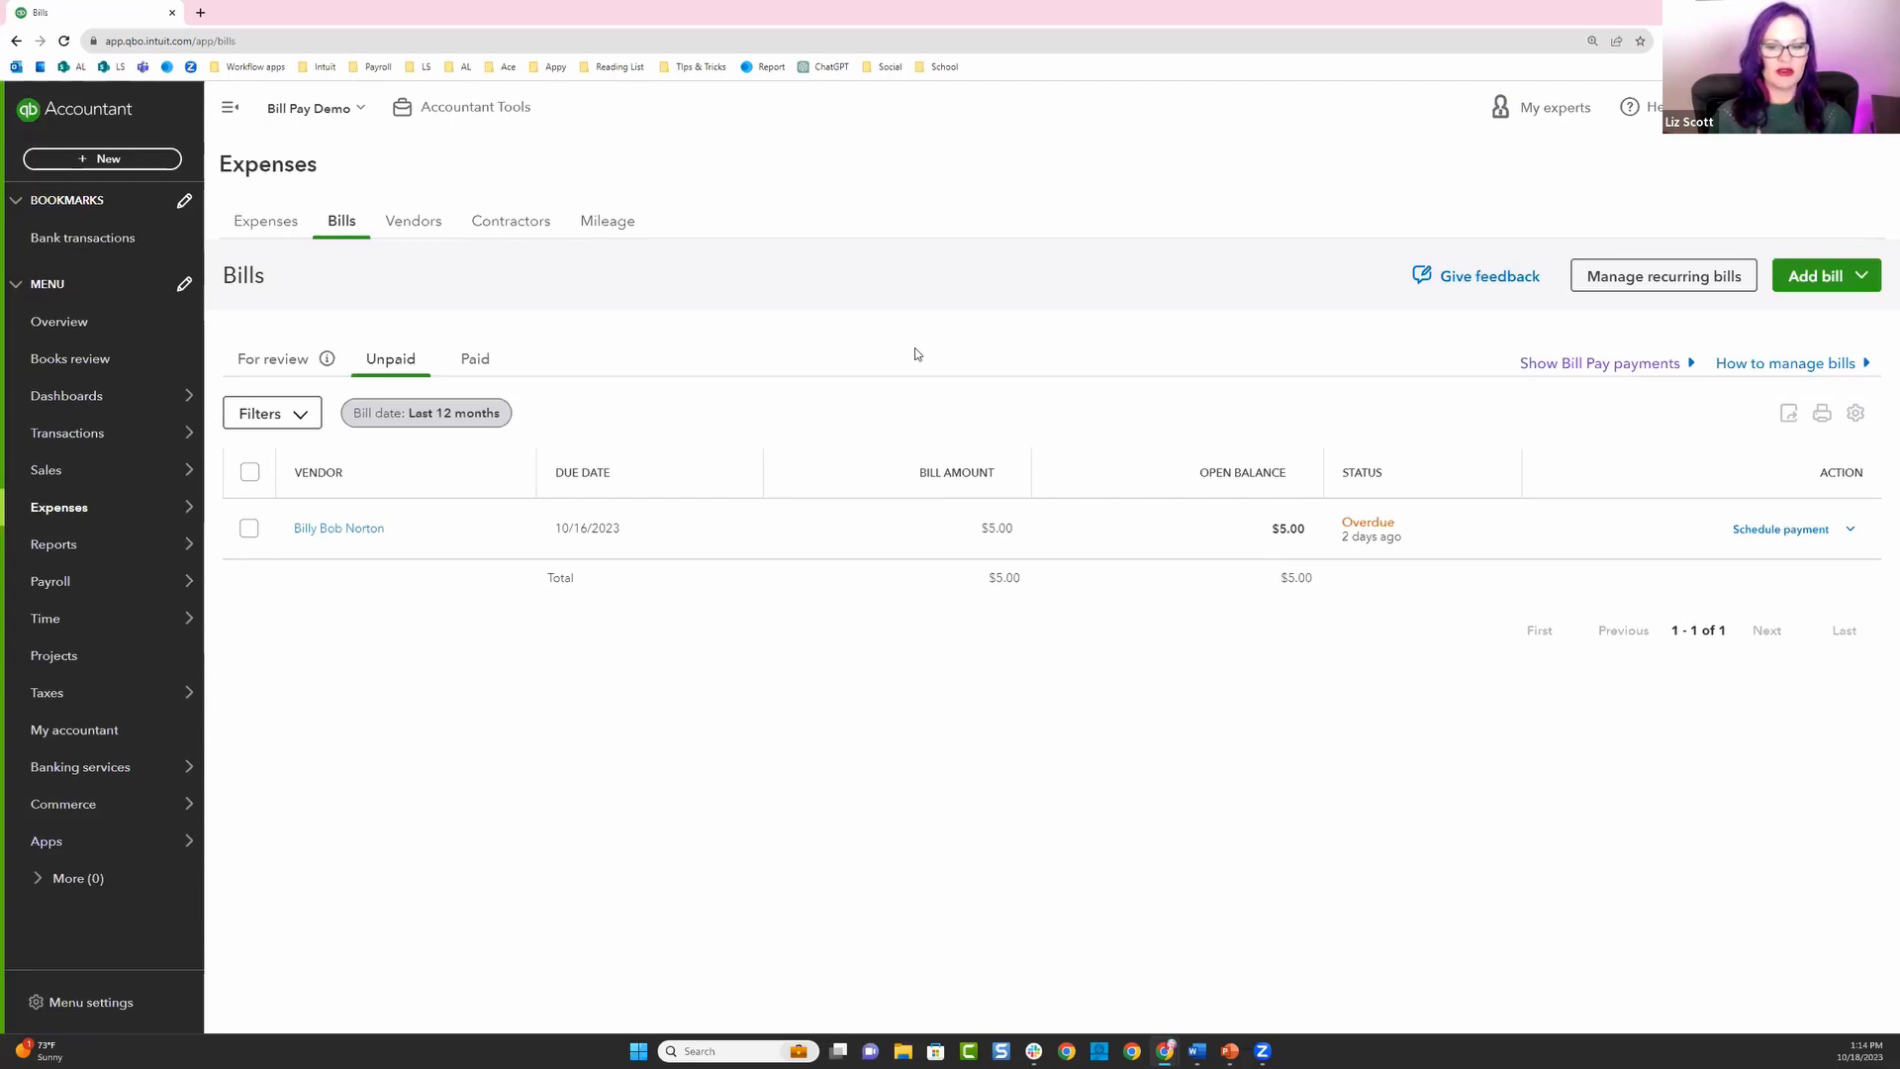
# Upload a bill file from the computer to the bills for review and preview the uploaded document.
pyautogui.click(270, 364)
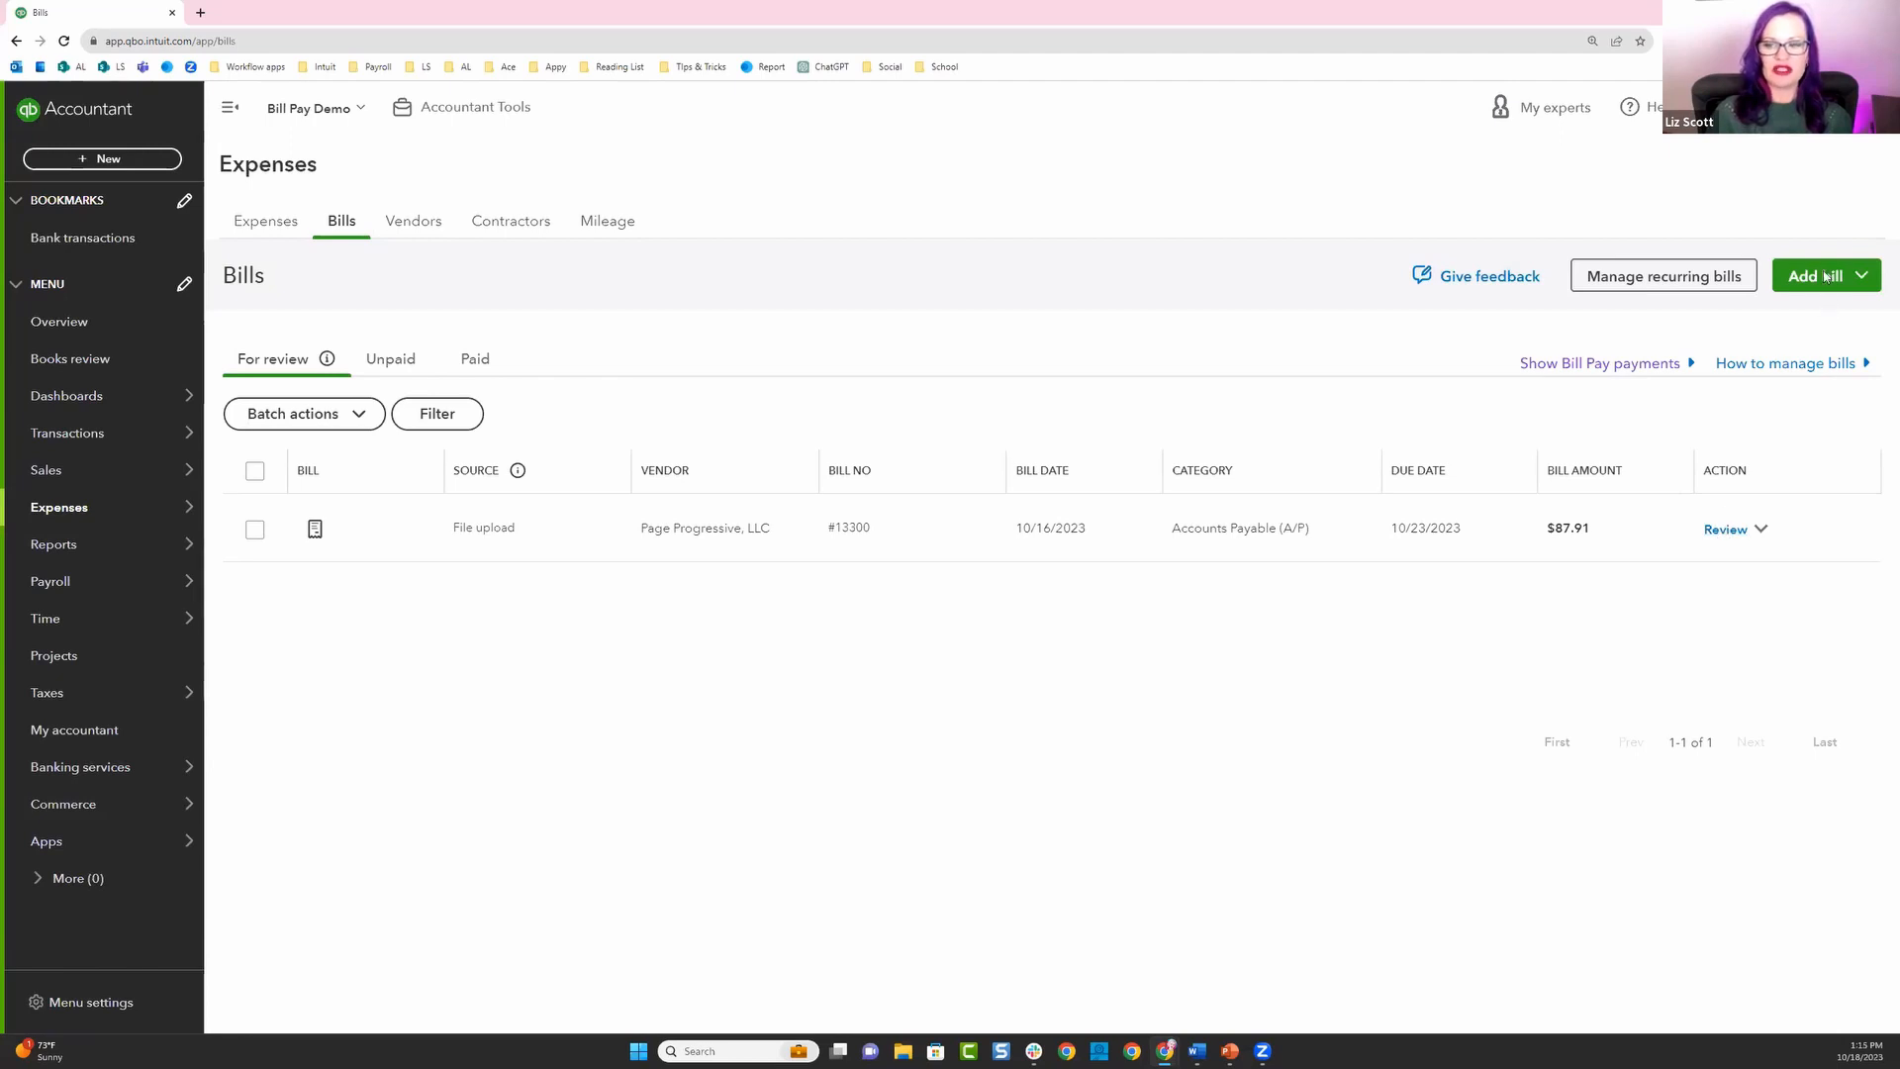
pyautogui.click(1863, 276)
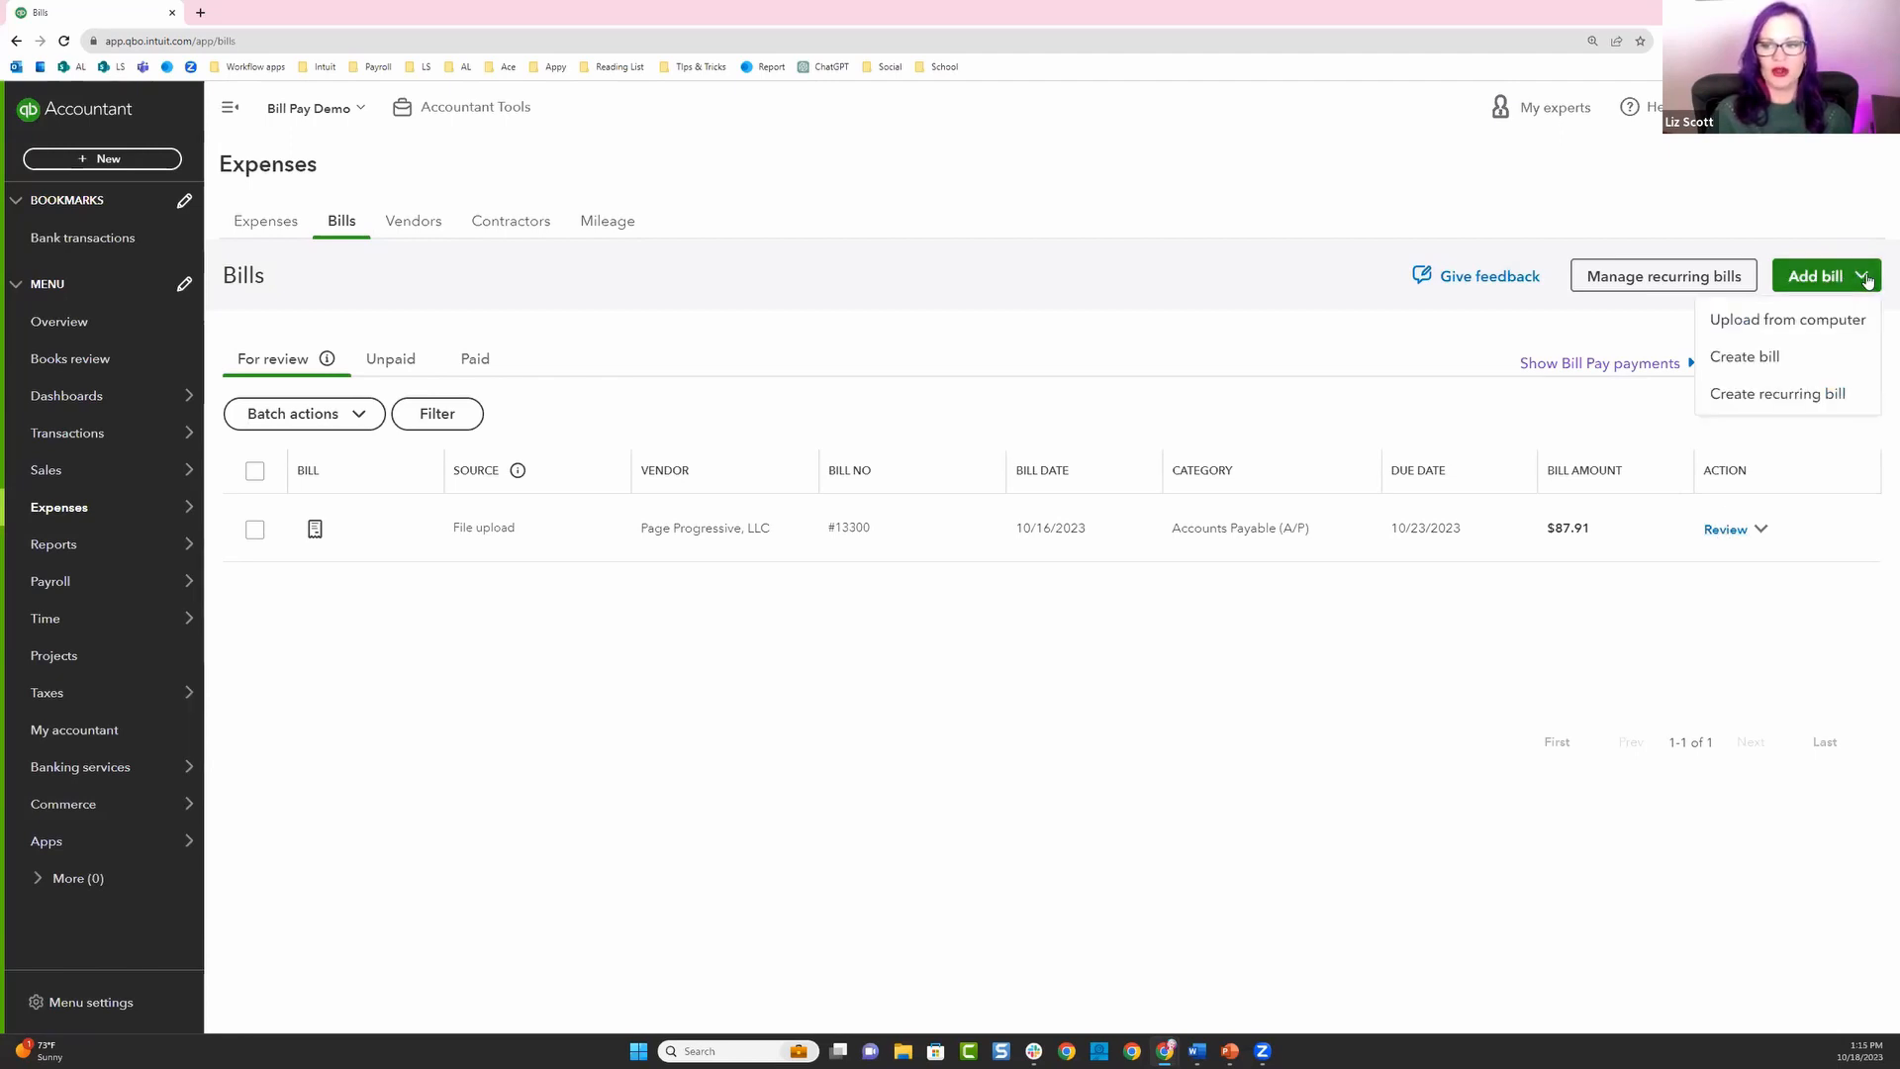
pyautogui.click(1763, 330)
pyautogui.click(951, 627)
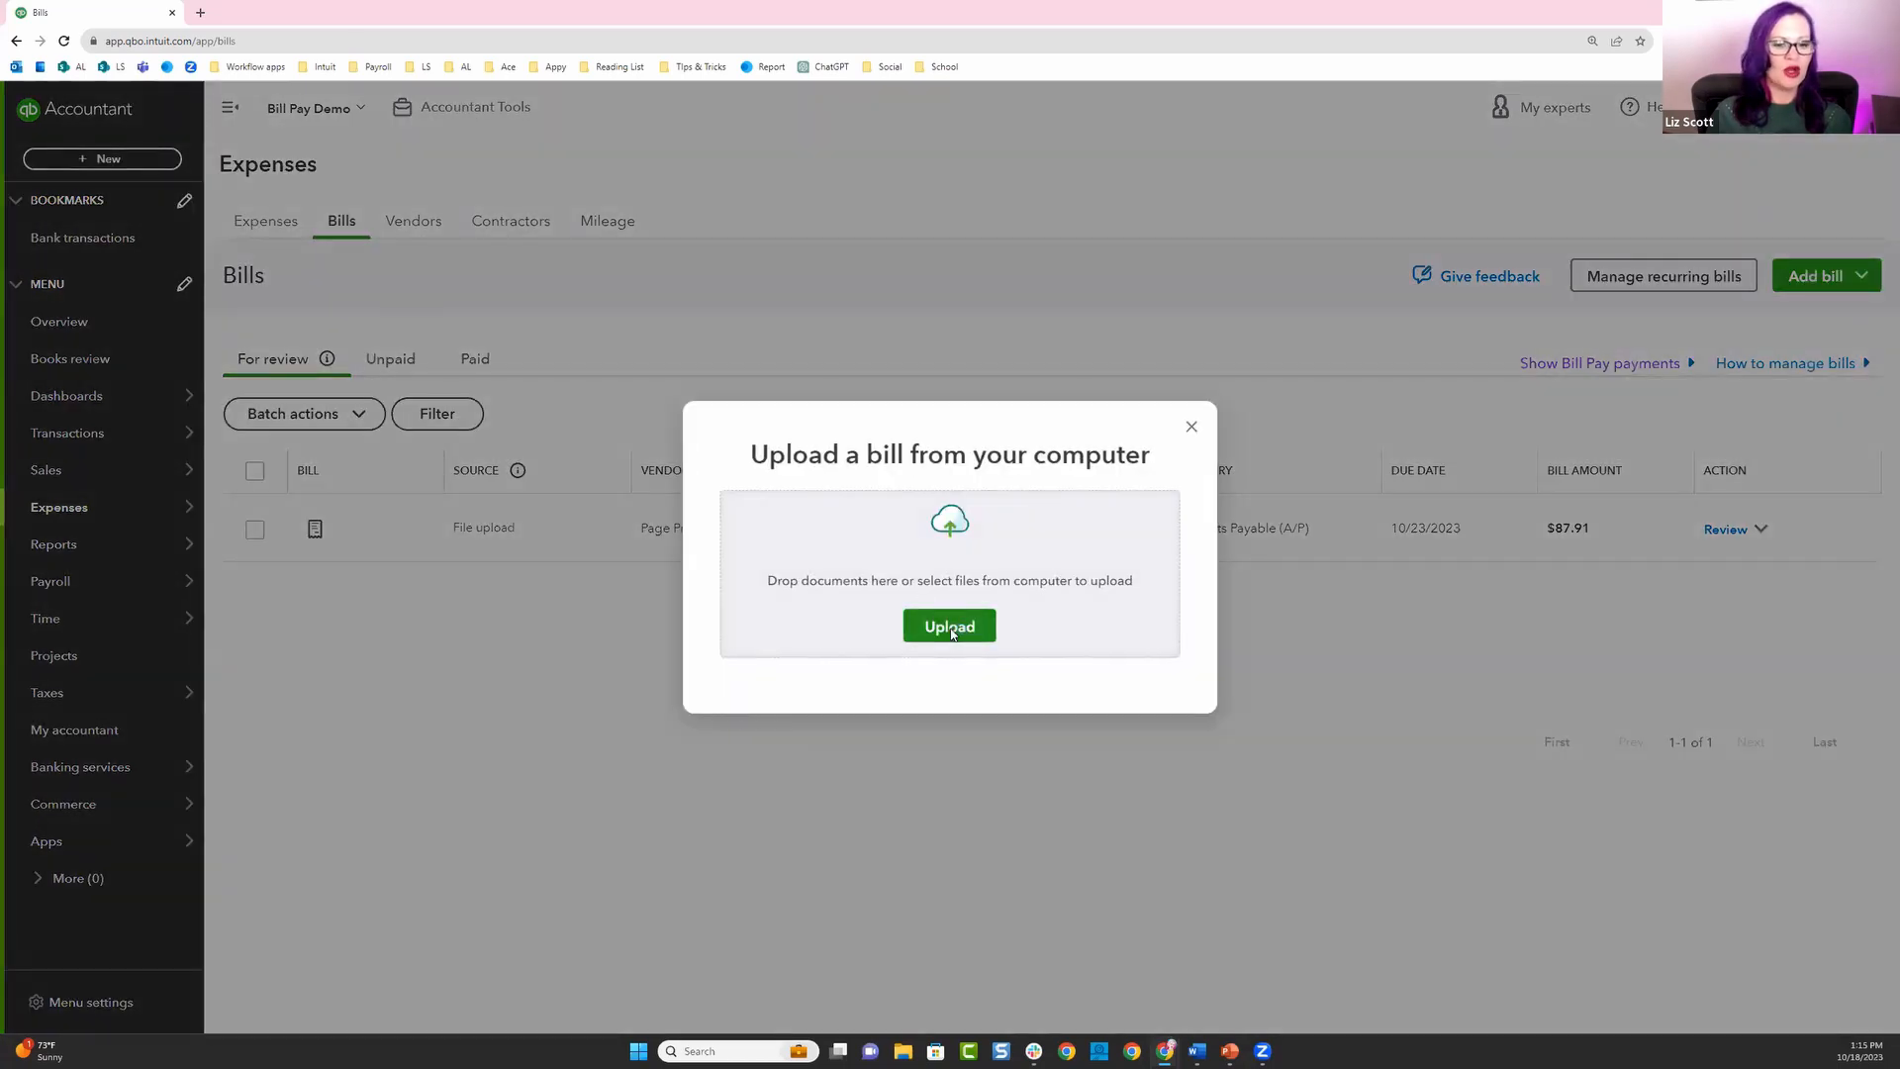
pyautogui.click(255, 166)
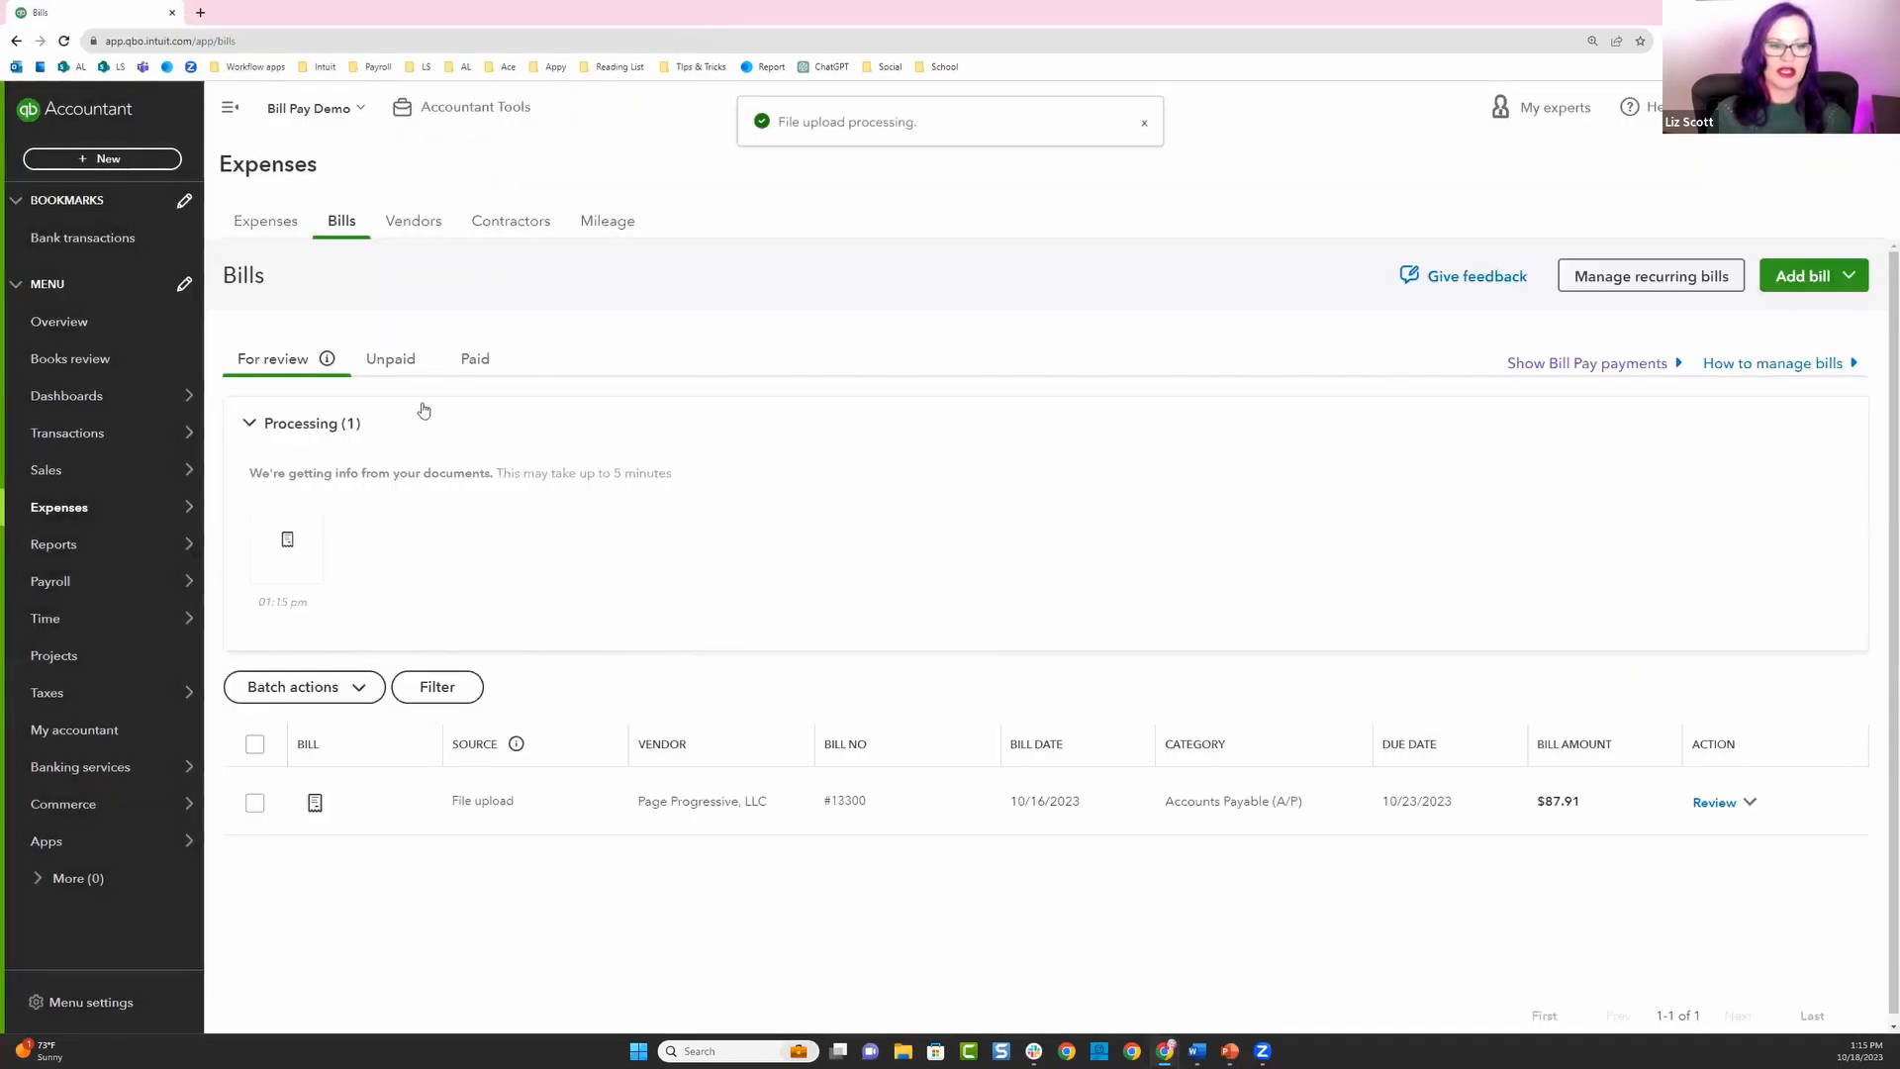
pyautogui.moveTo(307, 570)
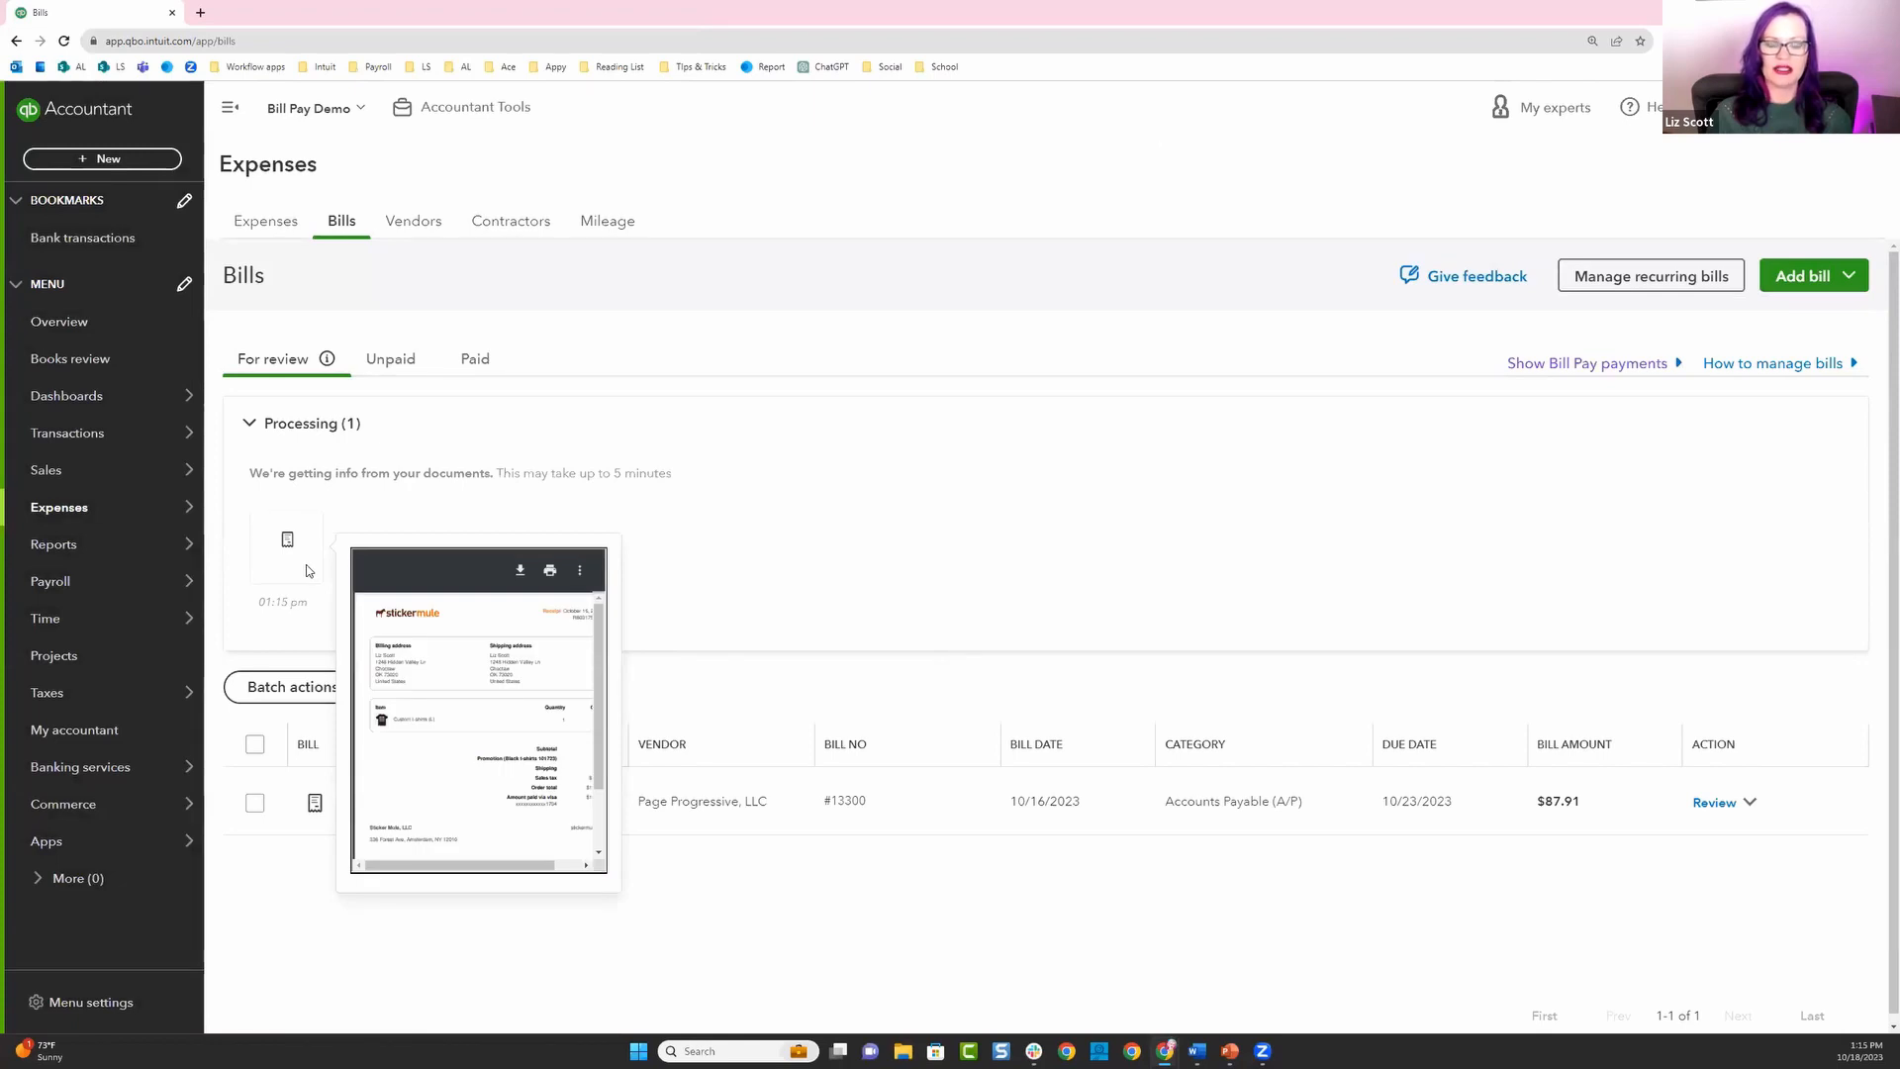
# Open the Page Progressive bill for review and fill in a new payee from the business network entry Page of Pages LLC.
pyautogui.scroll(-1, 705, 762)
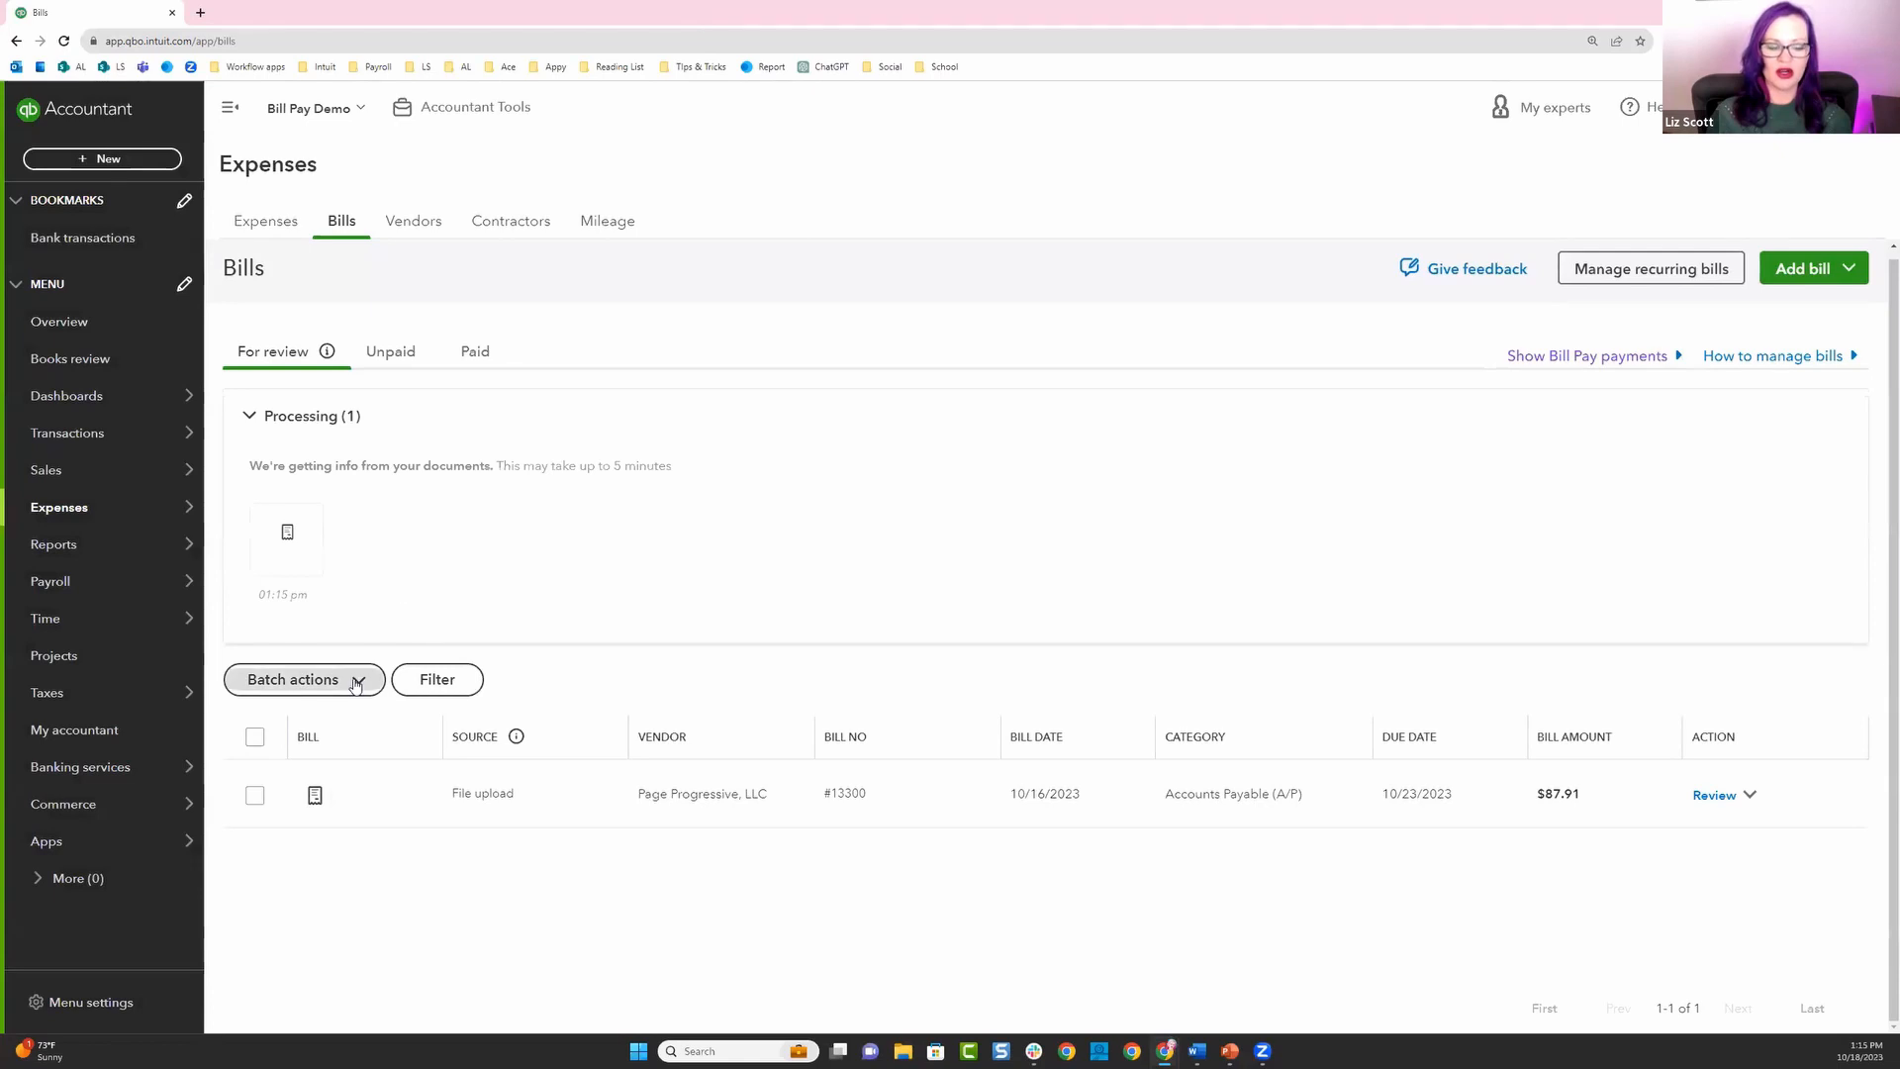
pyautogui.click(1704, 799)
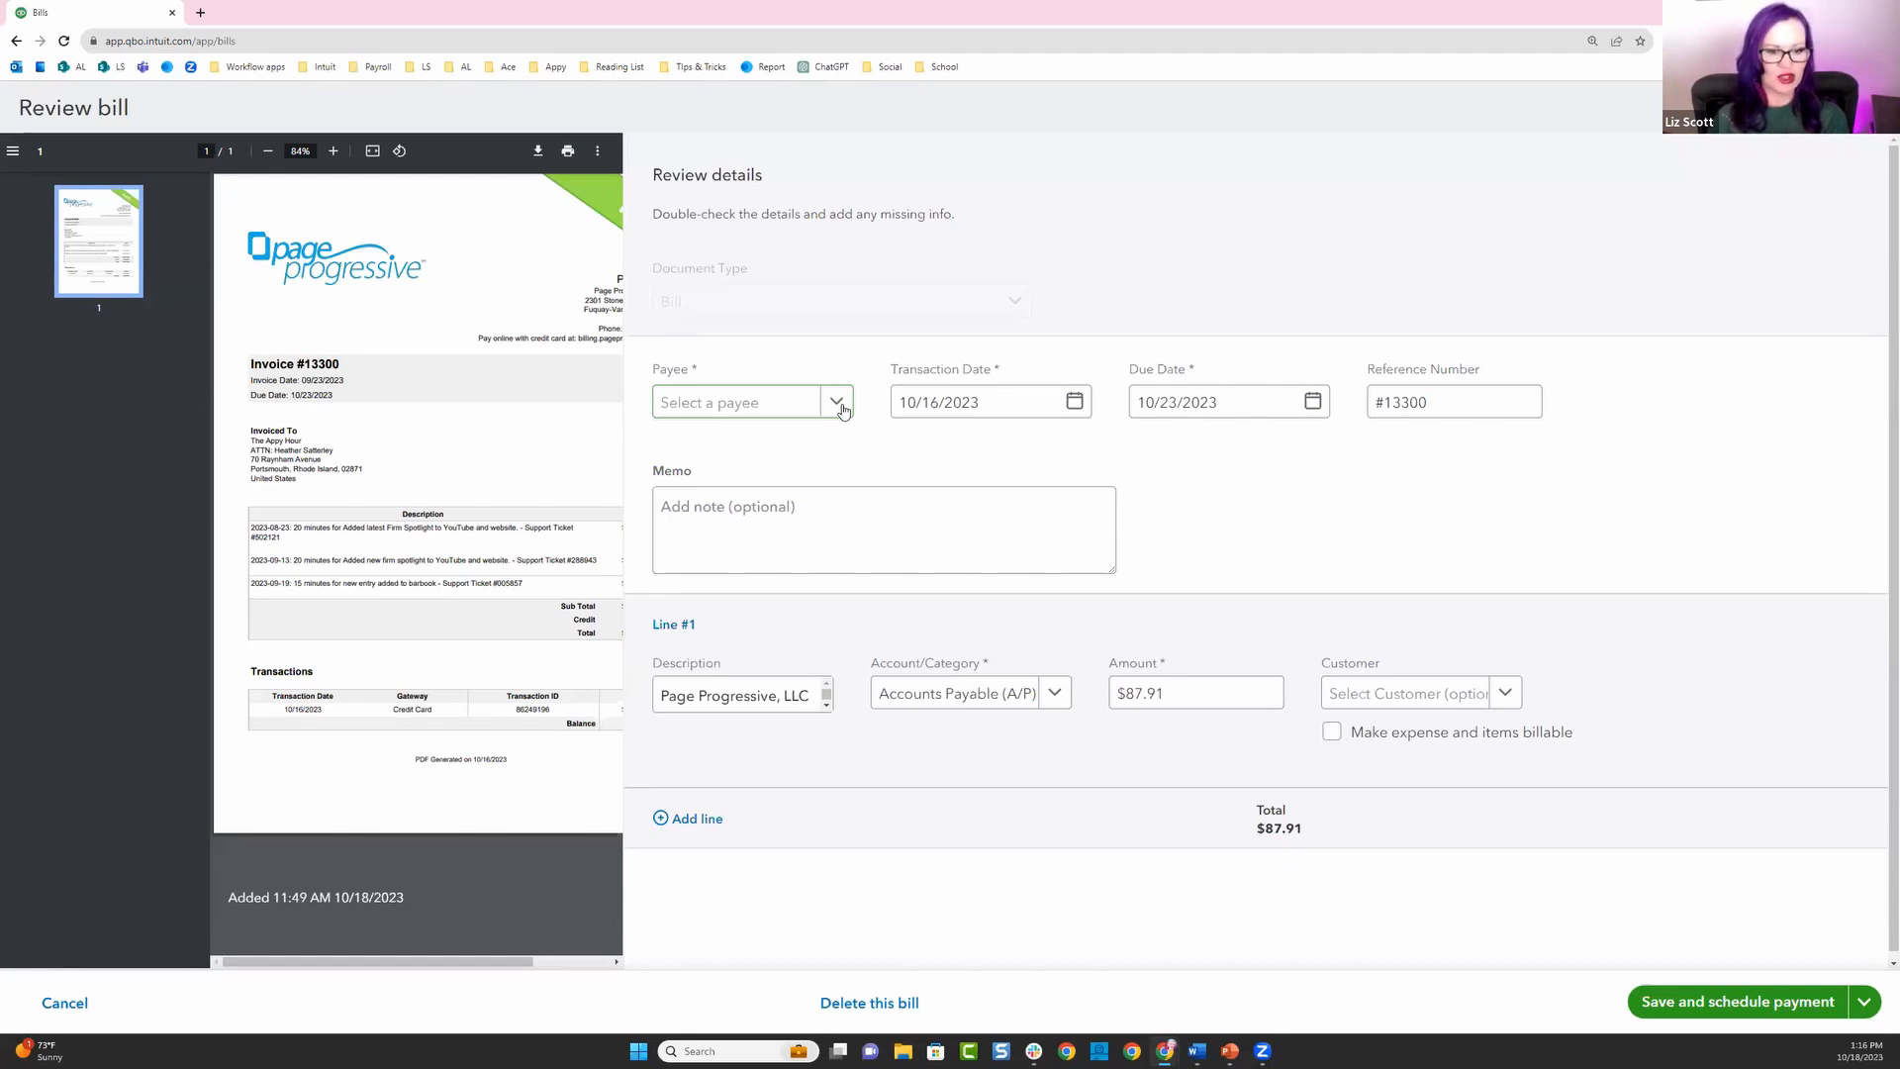
pyautogui.click(839, 405)
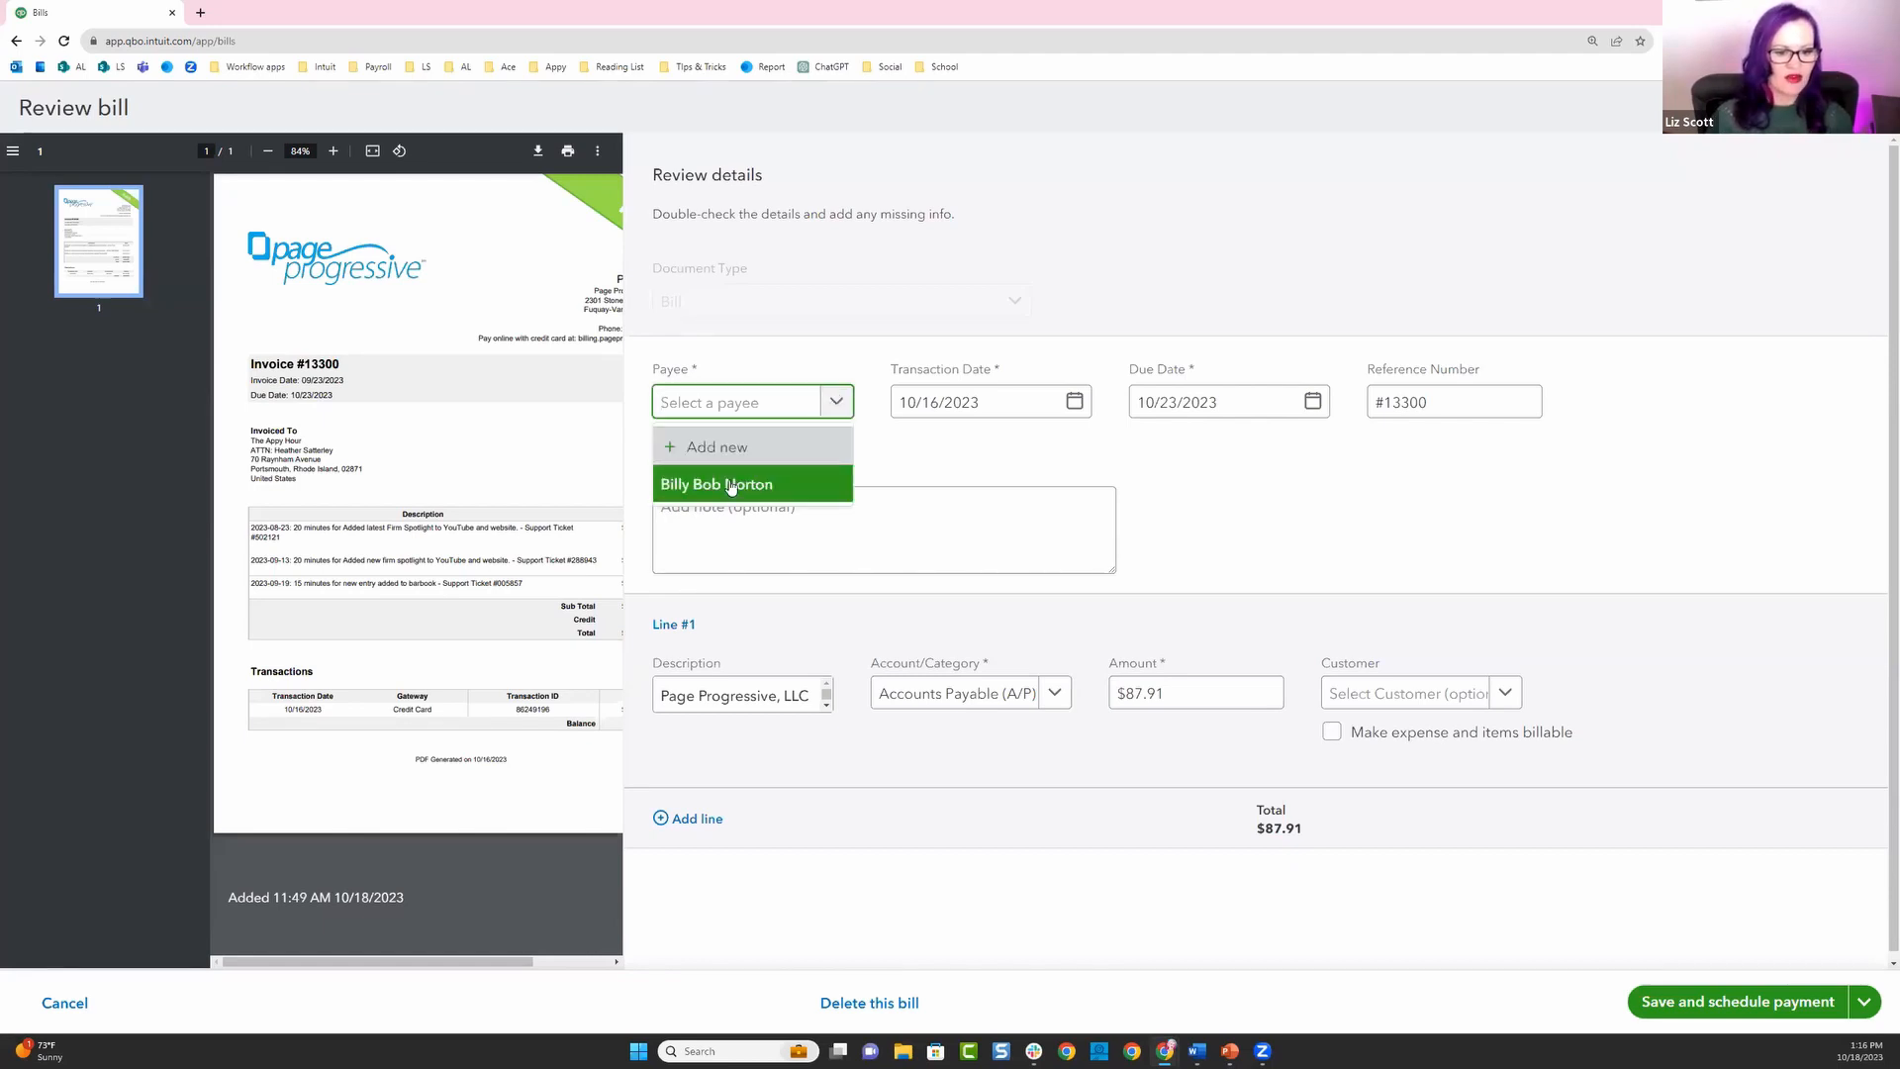
pyautogui.click(711, 447)
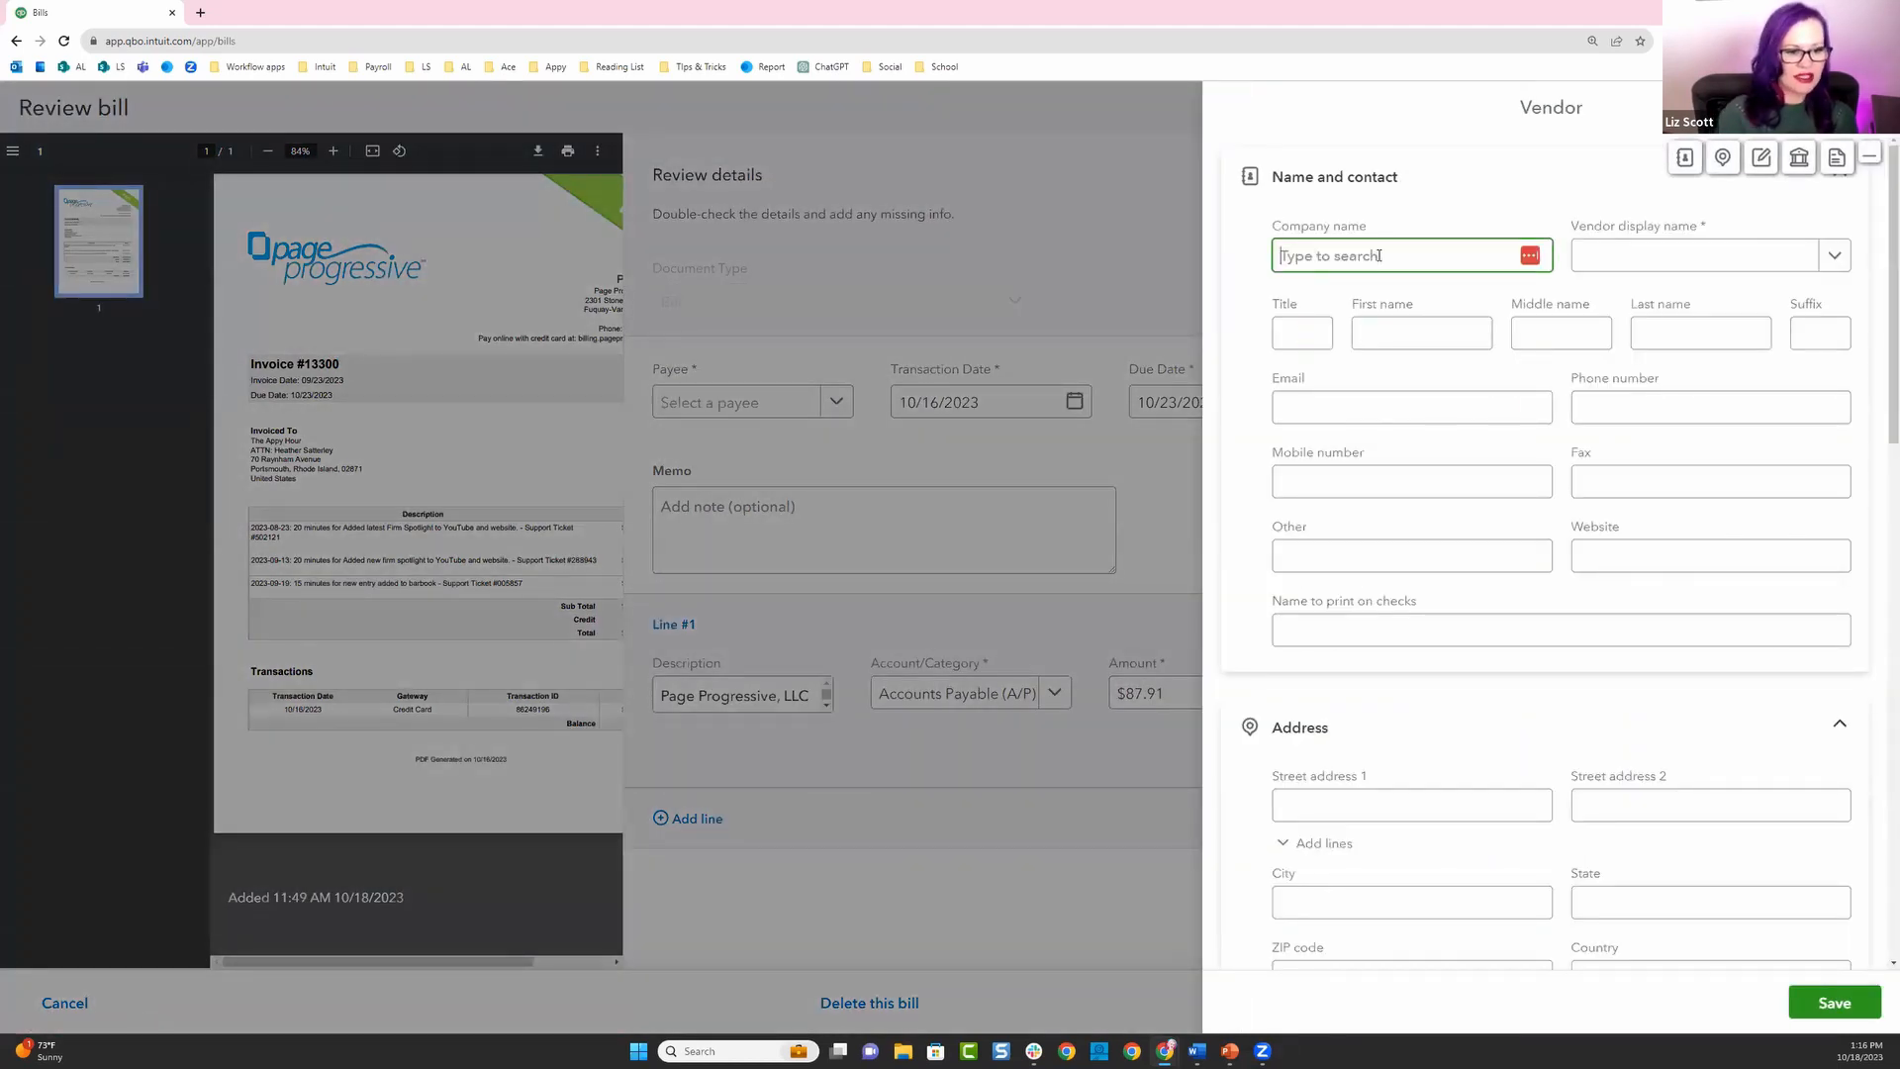
pyautogui.write('Page')
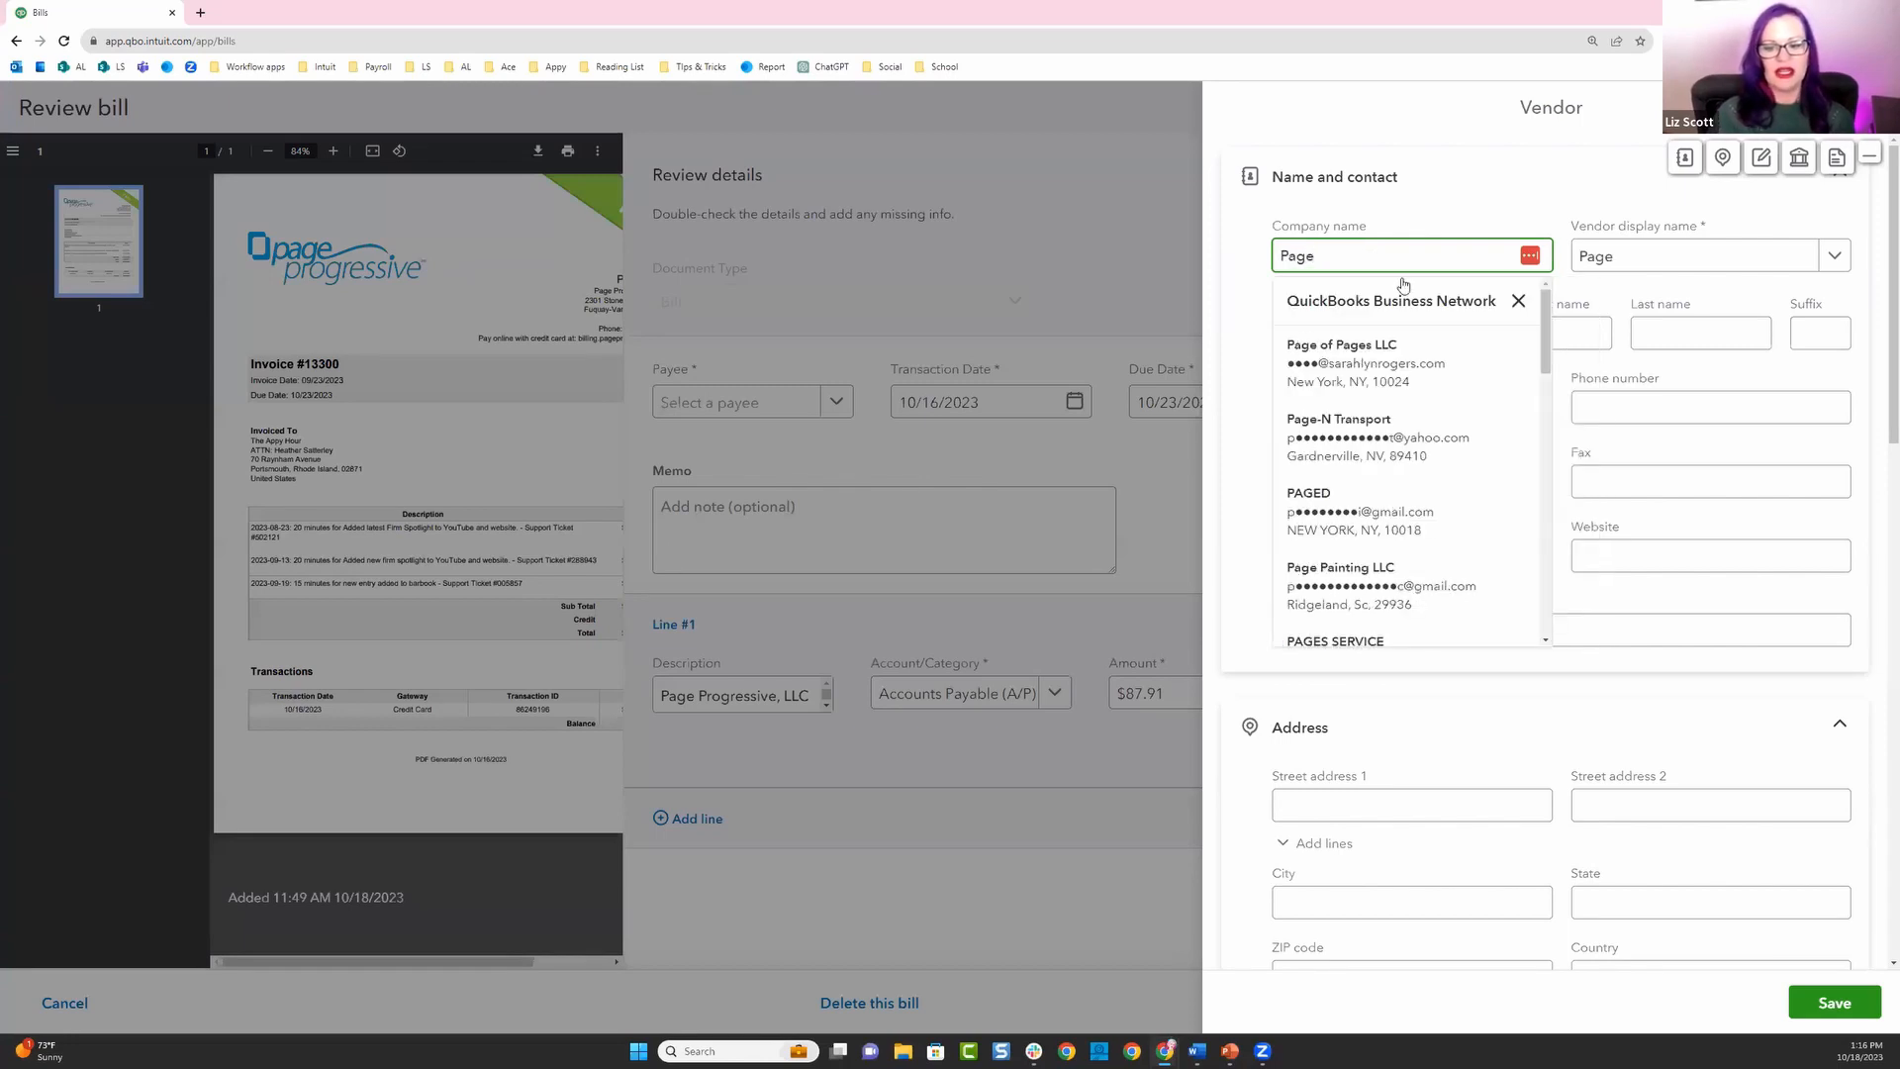
pyautogui.click(1376, 366)
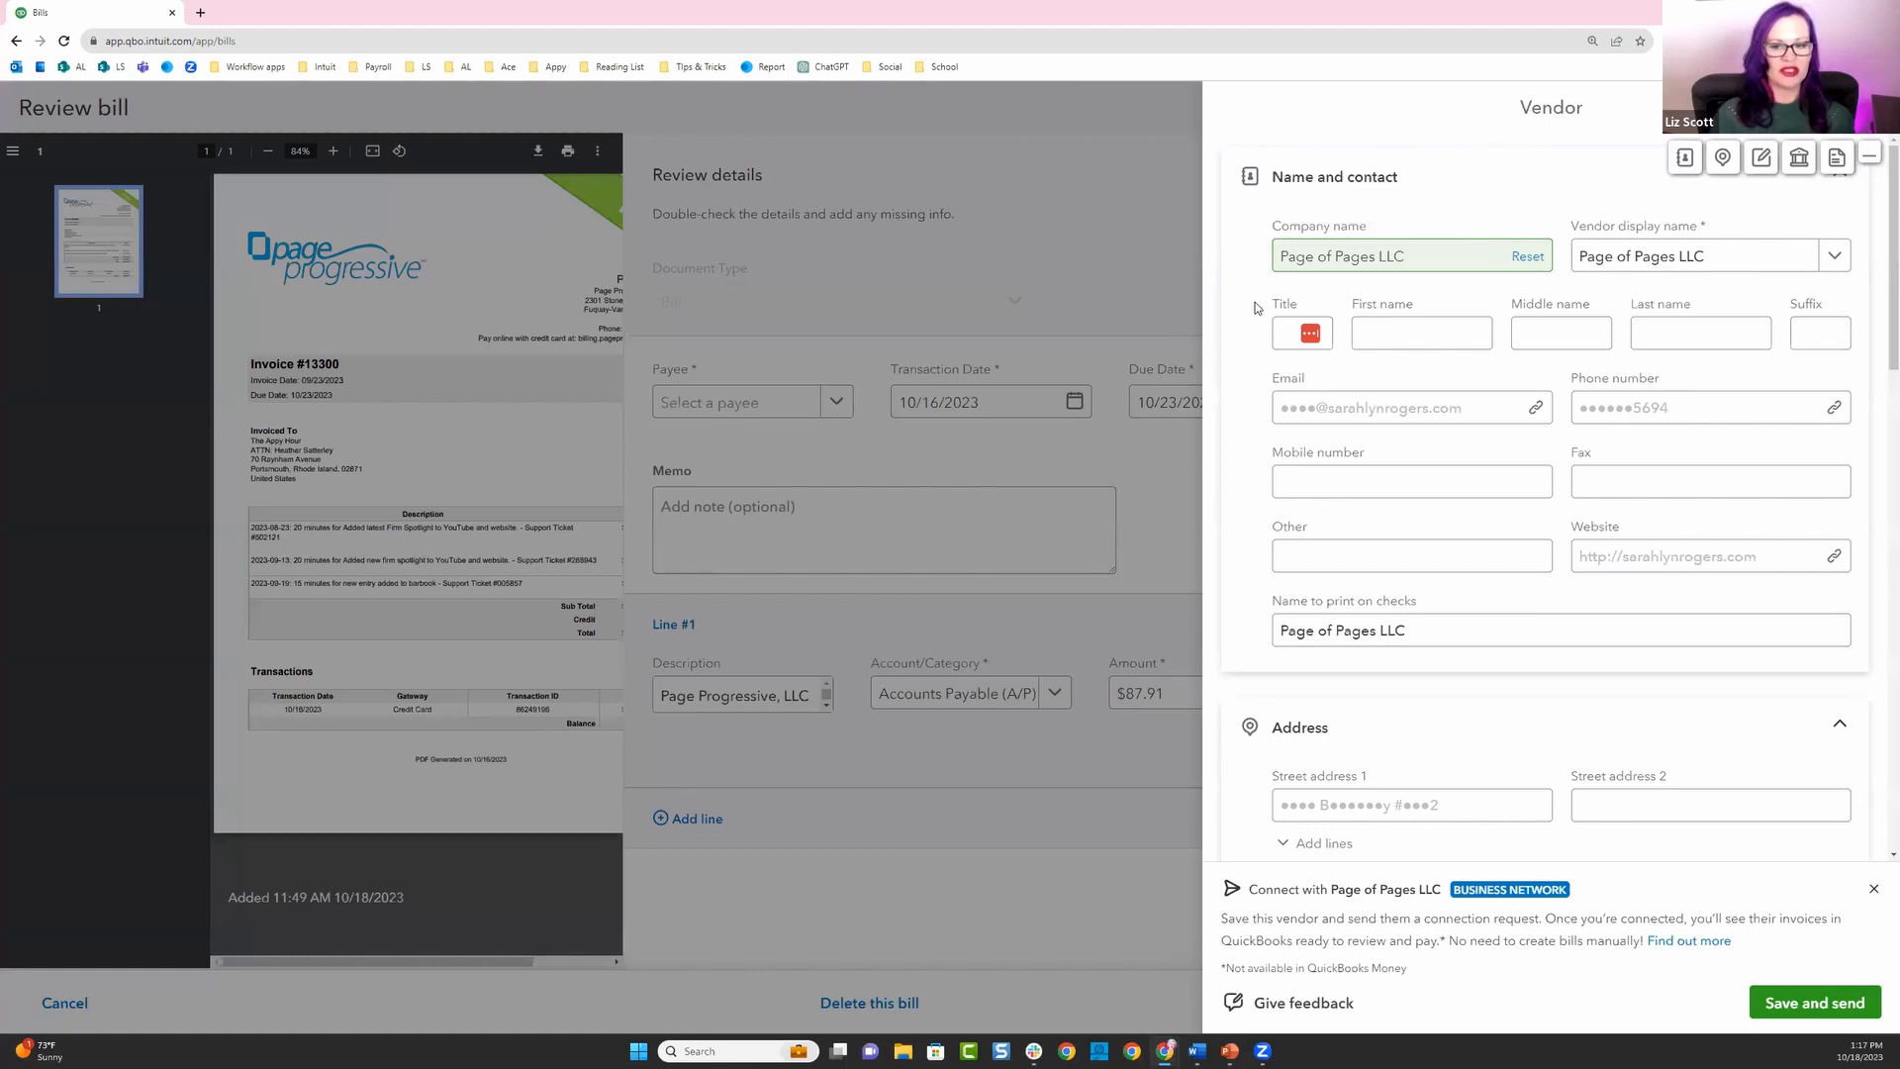
# Look through the new vendor form's contact, address, notes, ACH payments and additional info sections, and leave it without saving.
pyautogui.scroll(-10, 1536, 501)
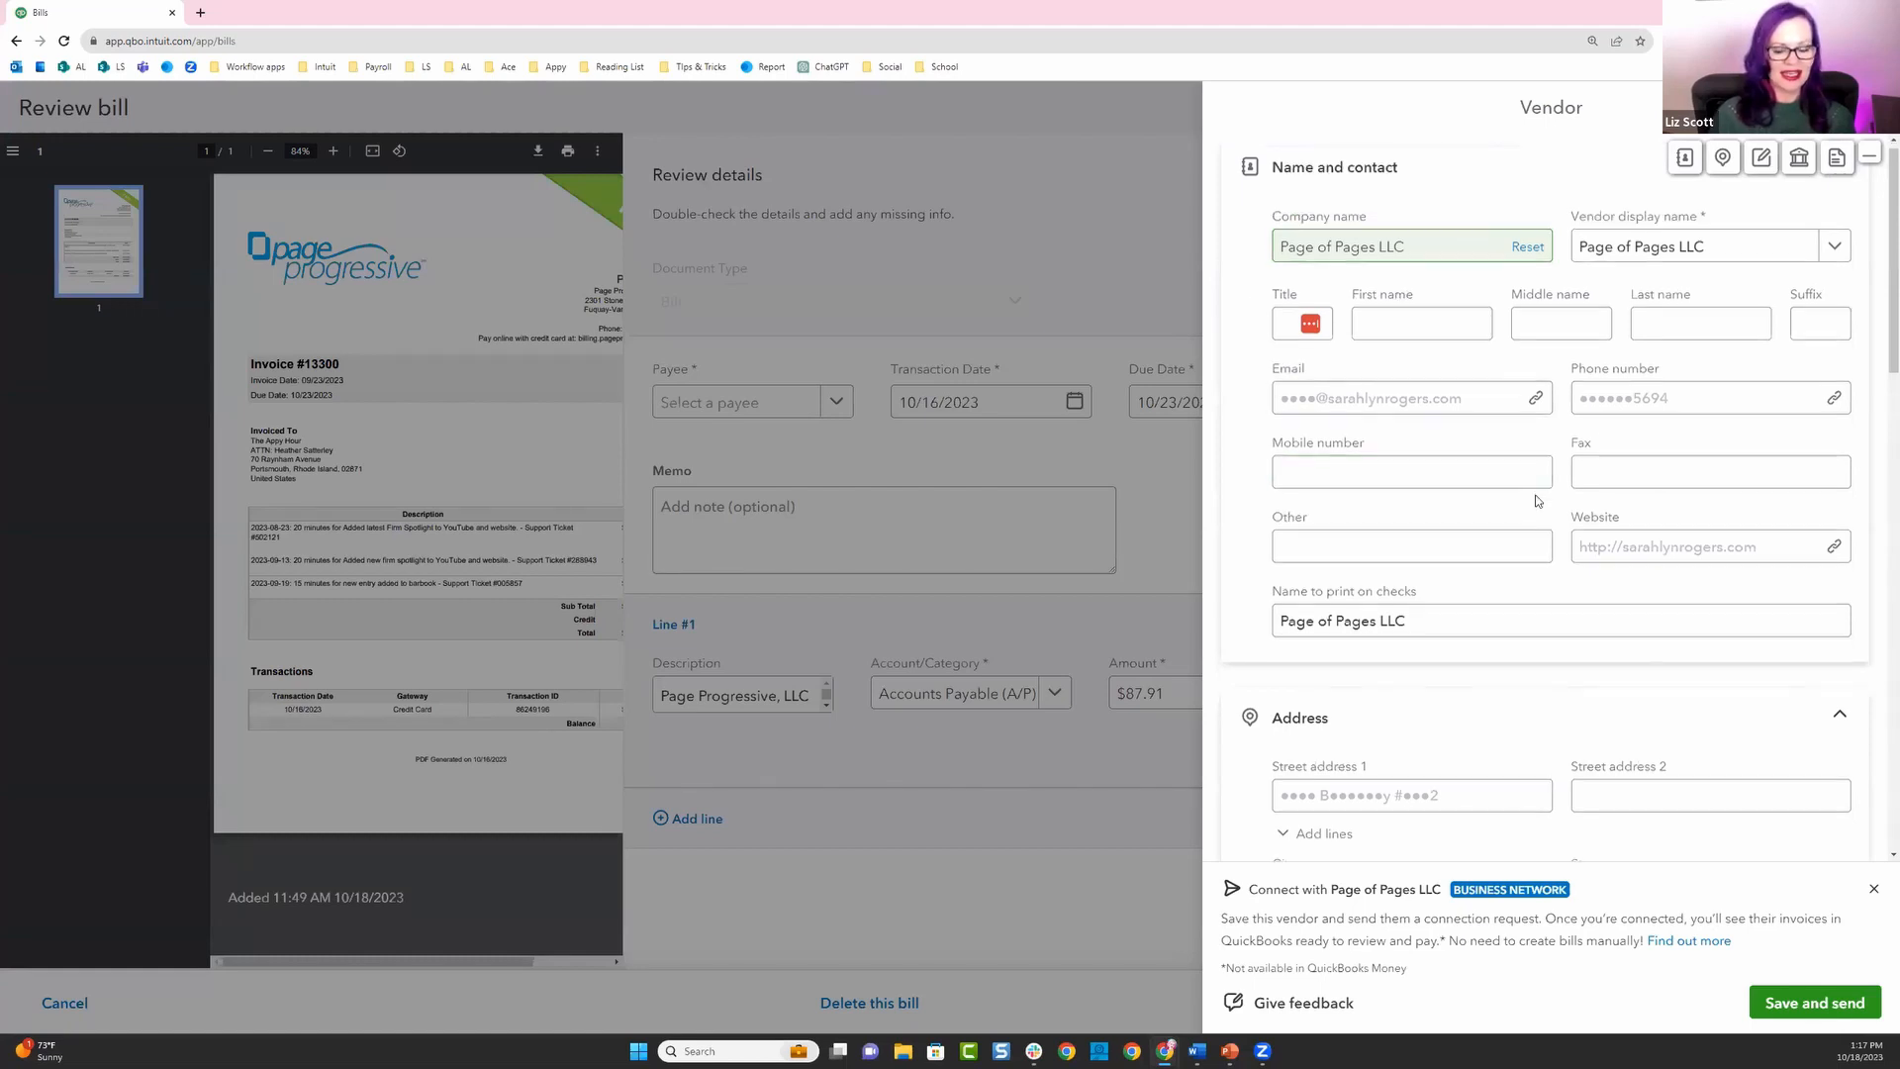
pyautogui.scroll(9, 1536, 501)
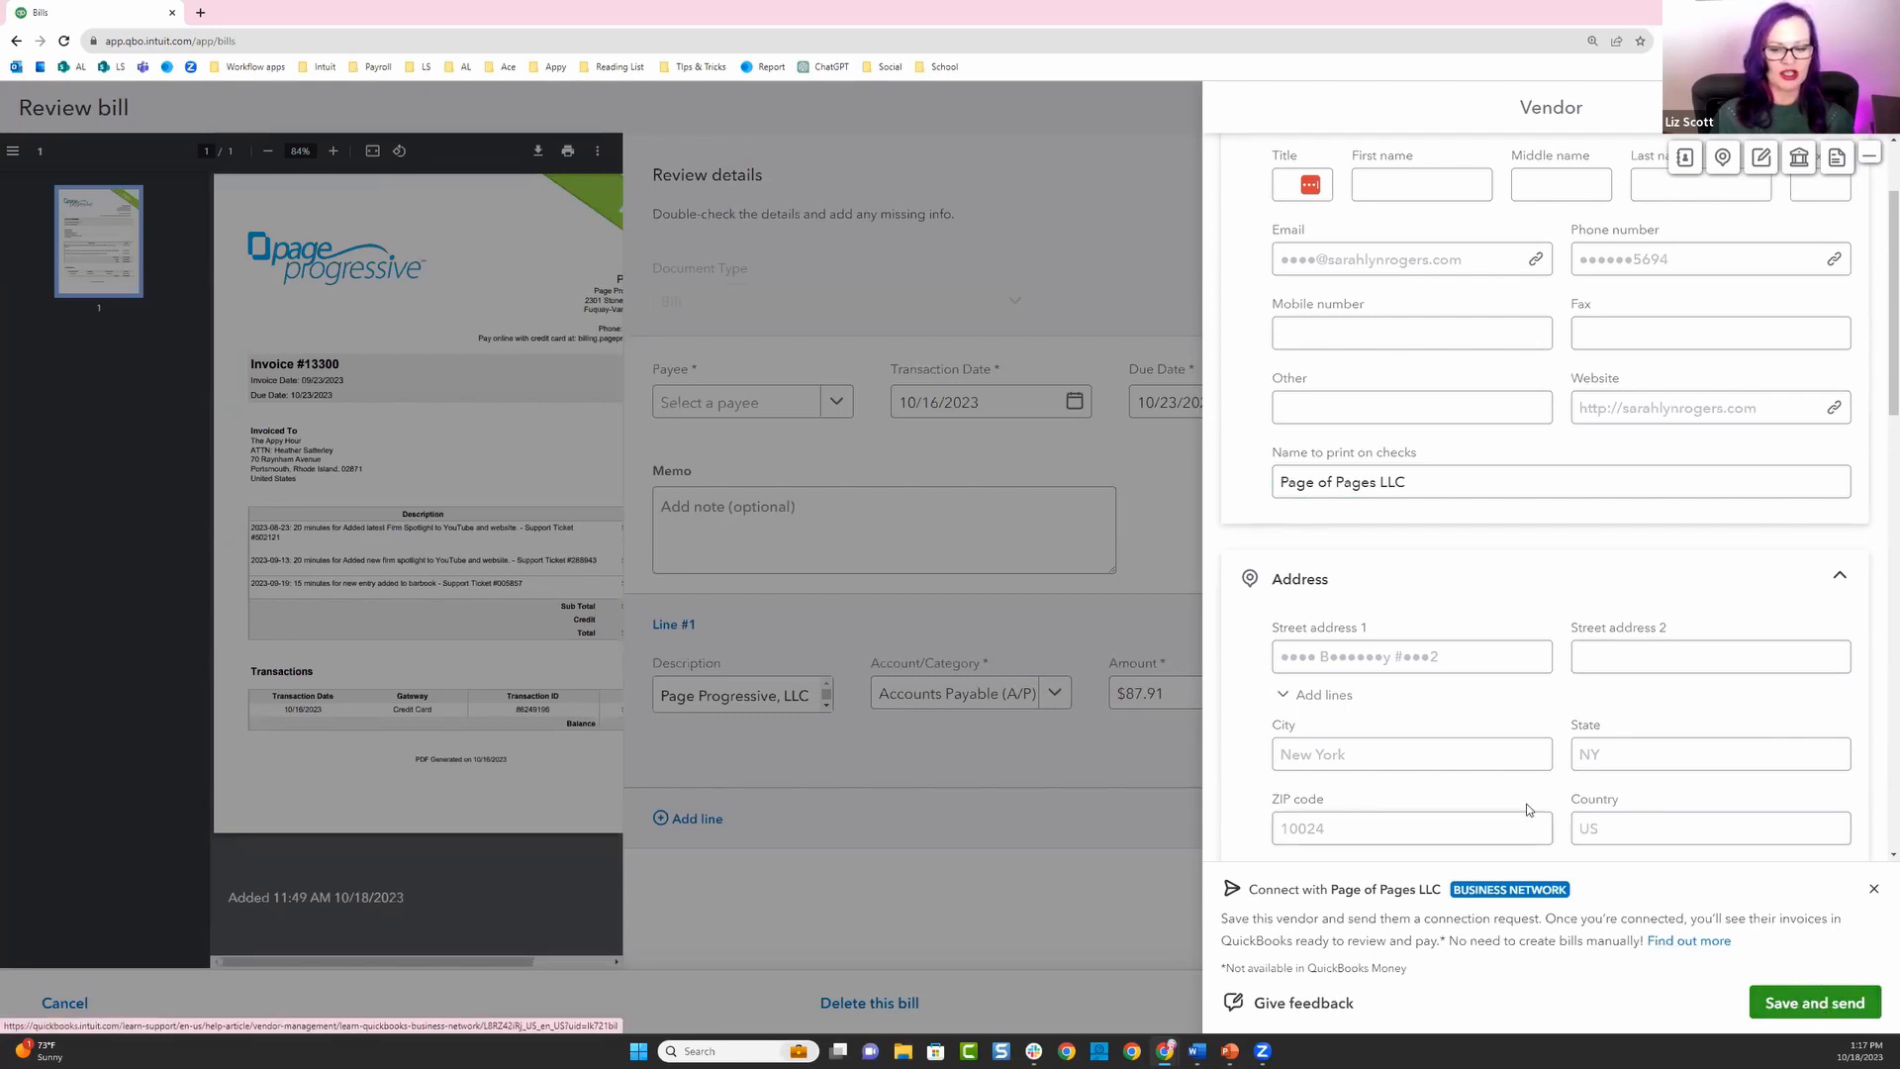
pyautogui.scroll(-2, 1445, 544)
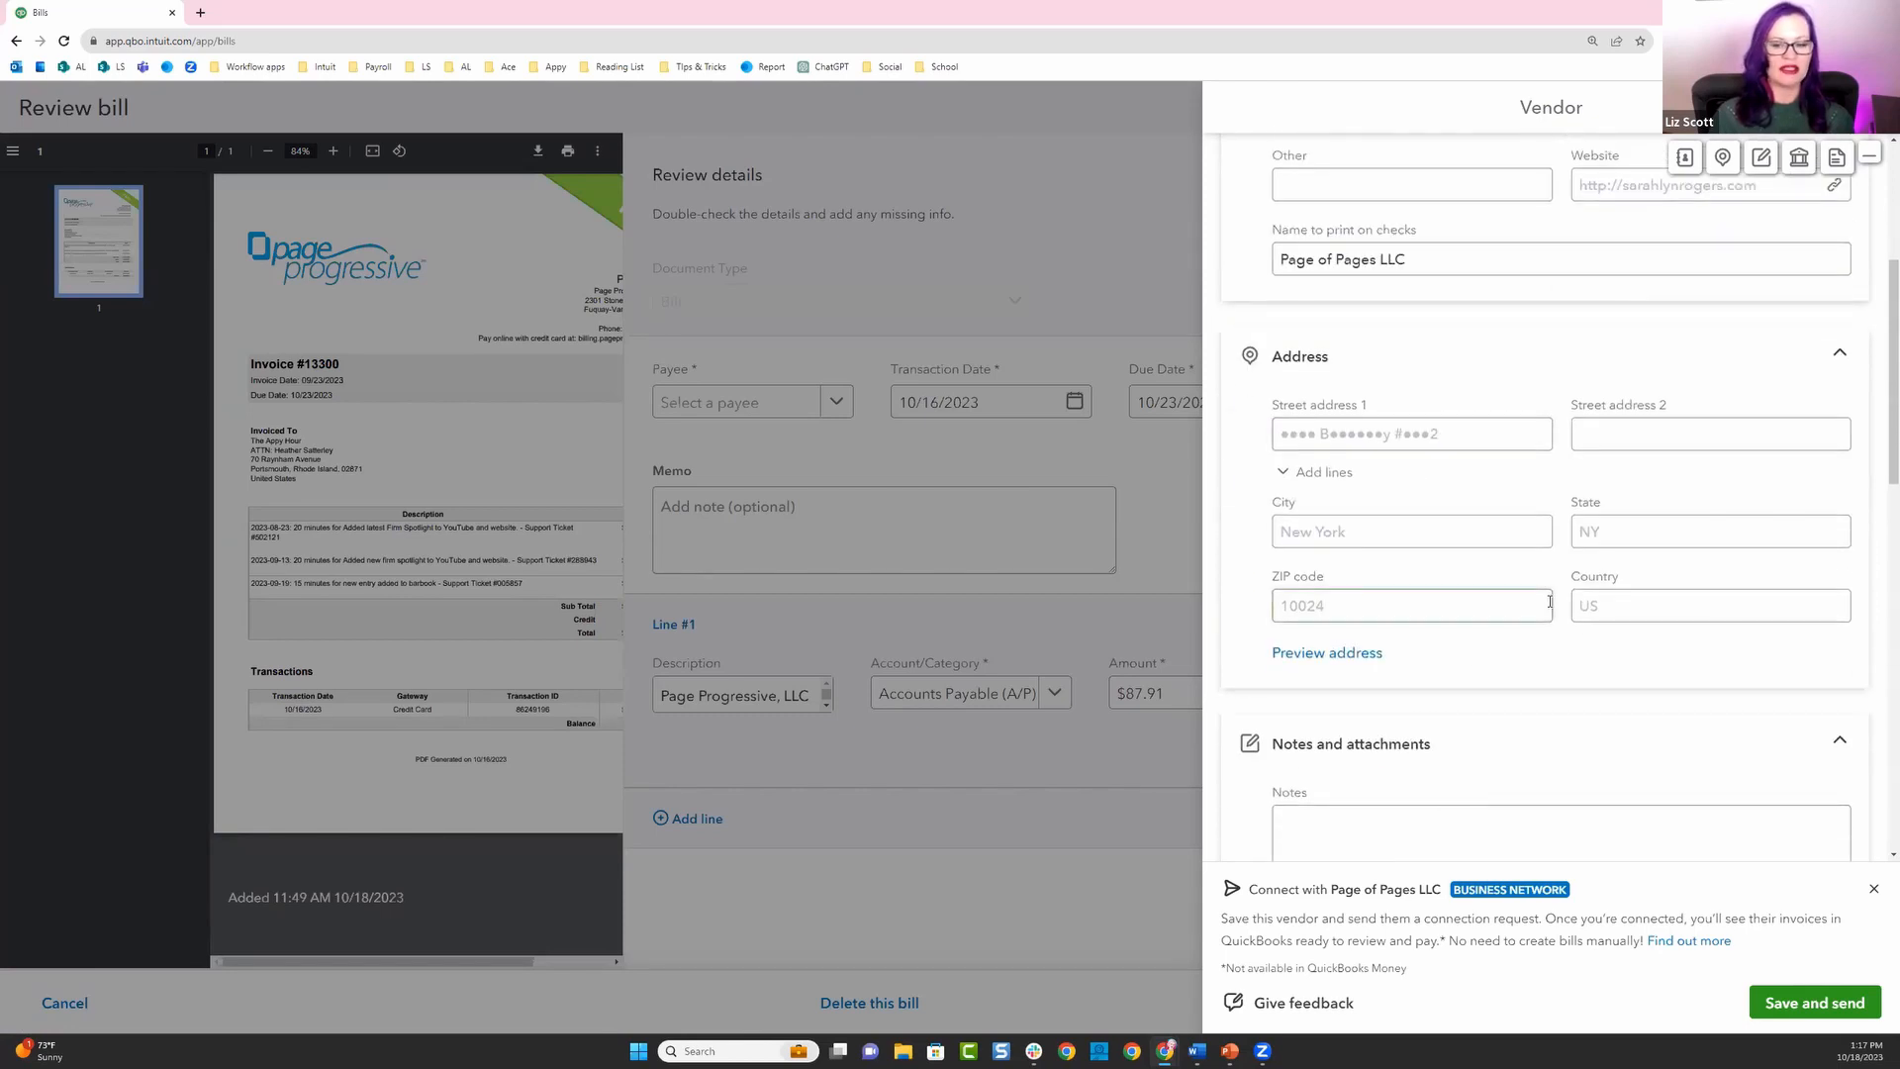
pyautogui.scroll(-3, 1565, 606)
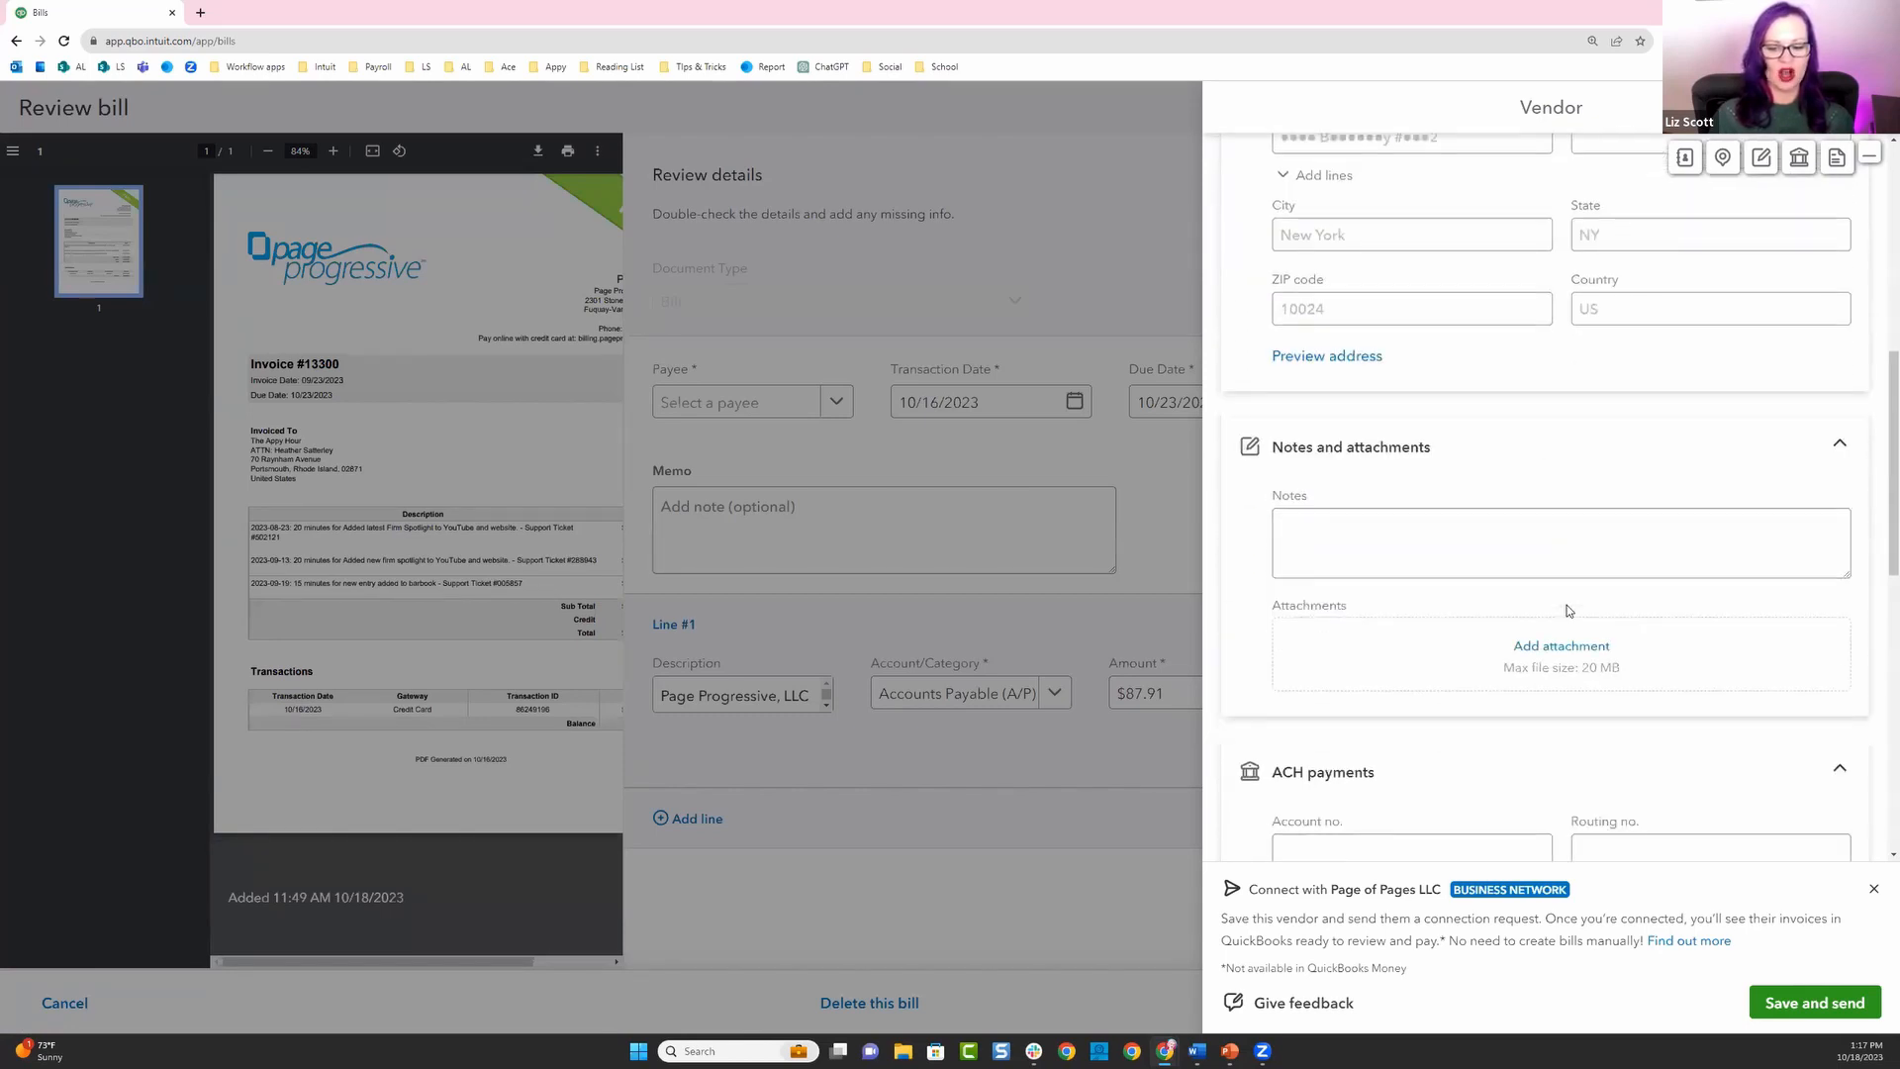
pyautogui.scroll(-2, 1566, 604)
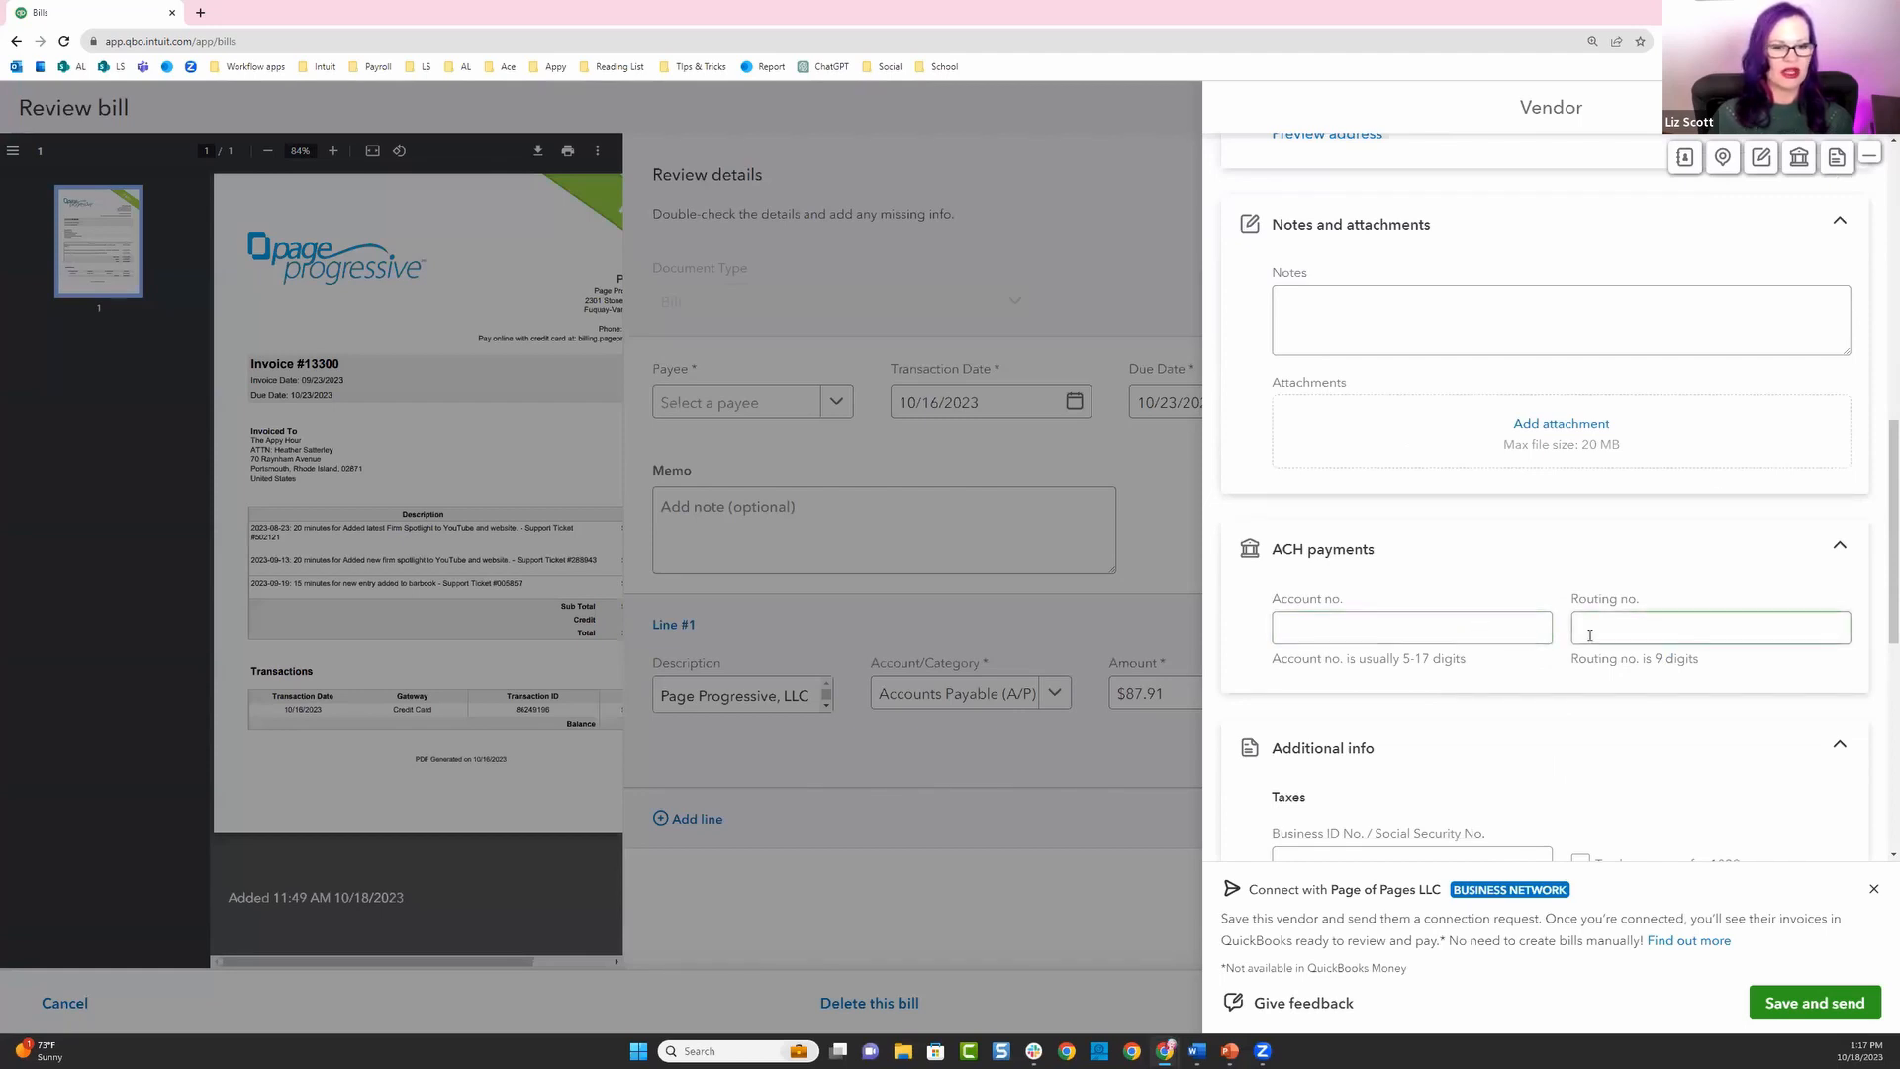
pyautogui.scroll(-5, 1589, 634)
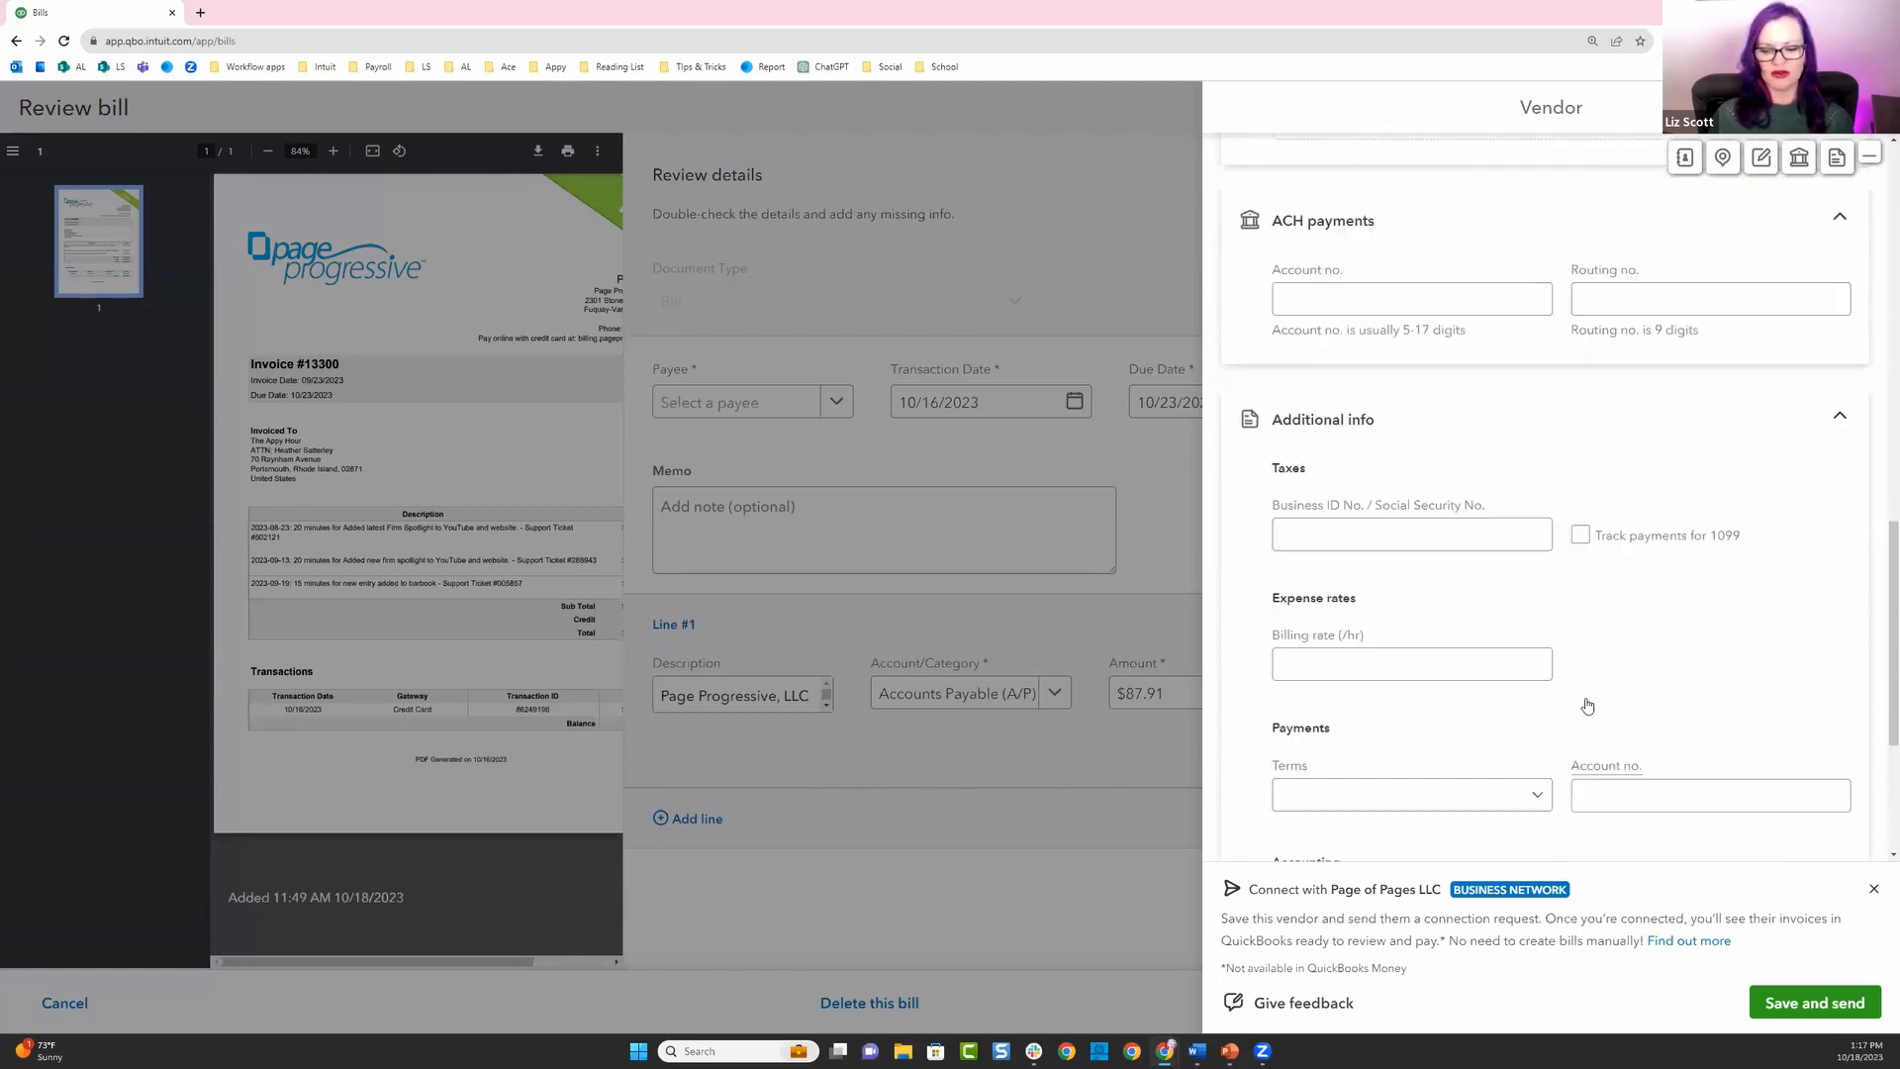
pyautogui.scroll(10, 1726, 763)
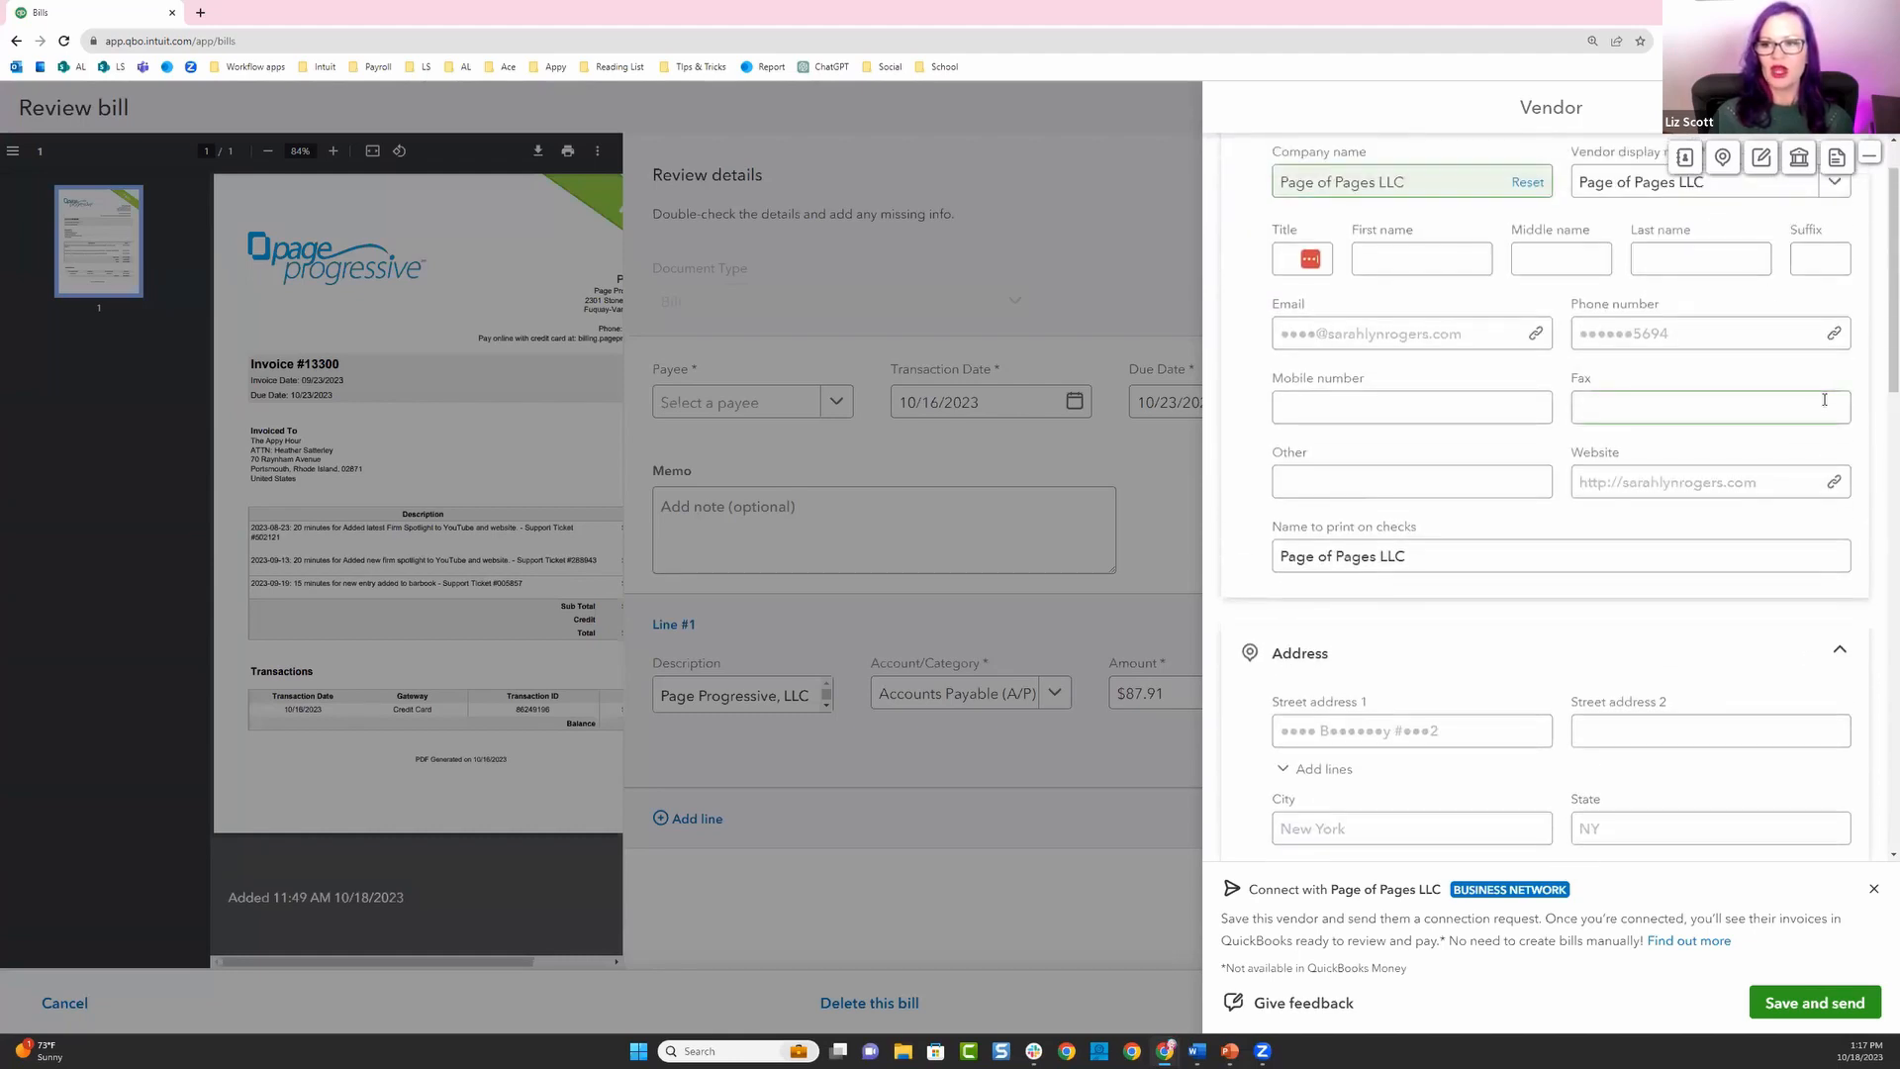
pyautogui.click(1869, 106)
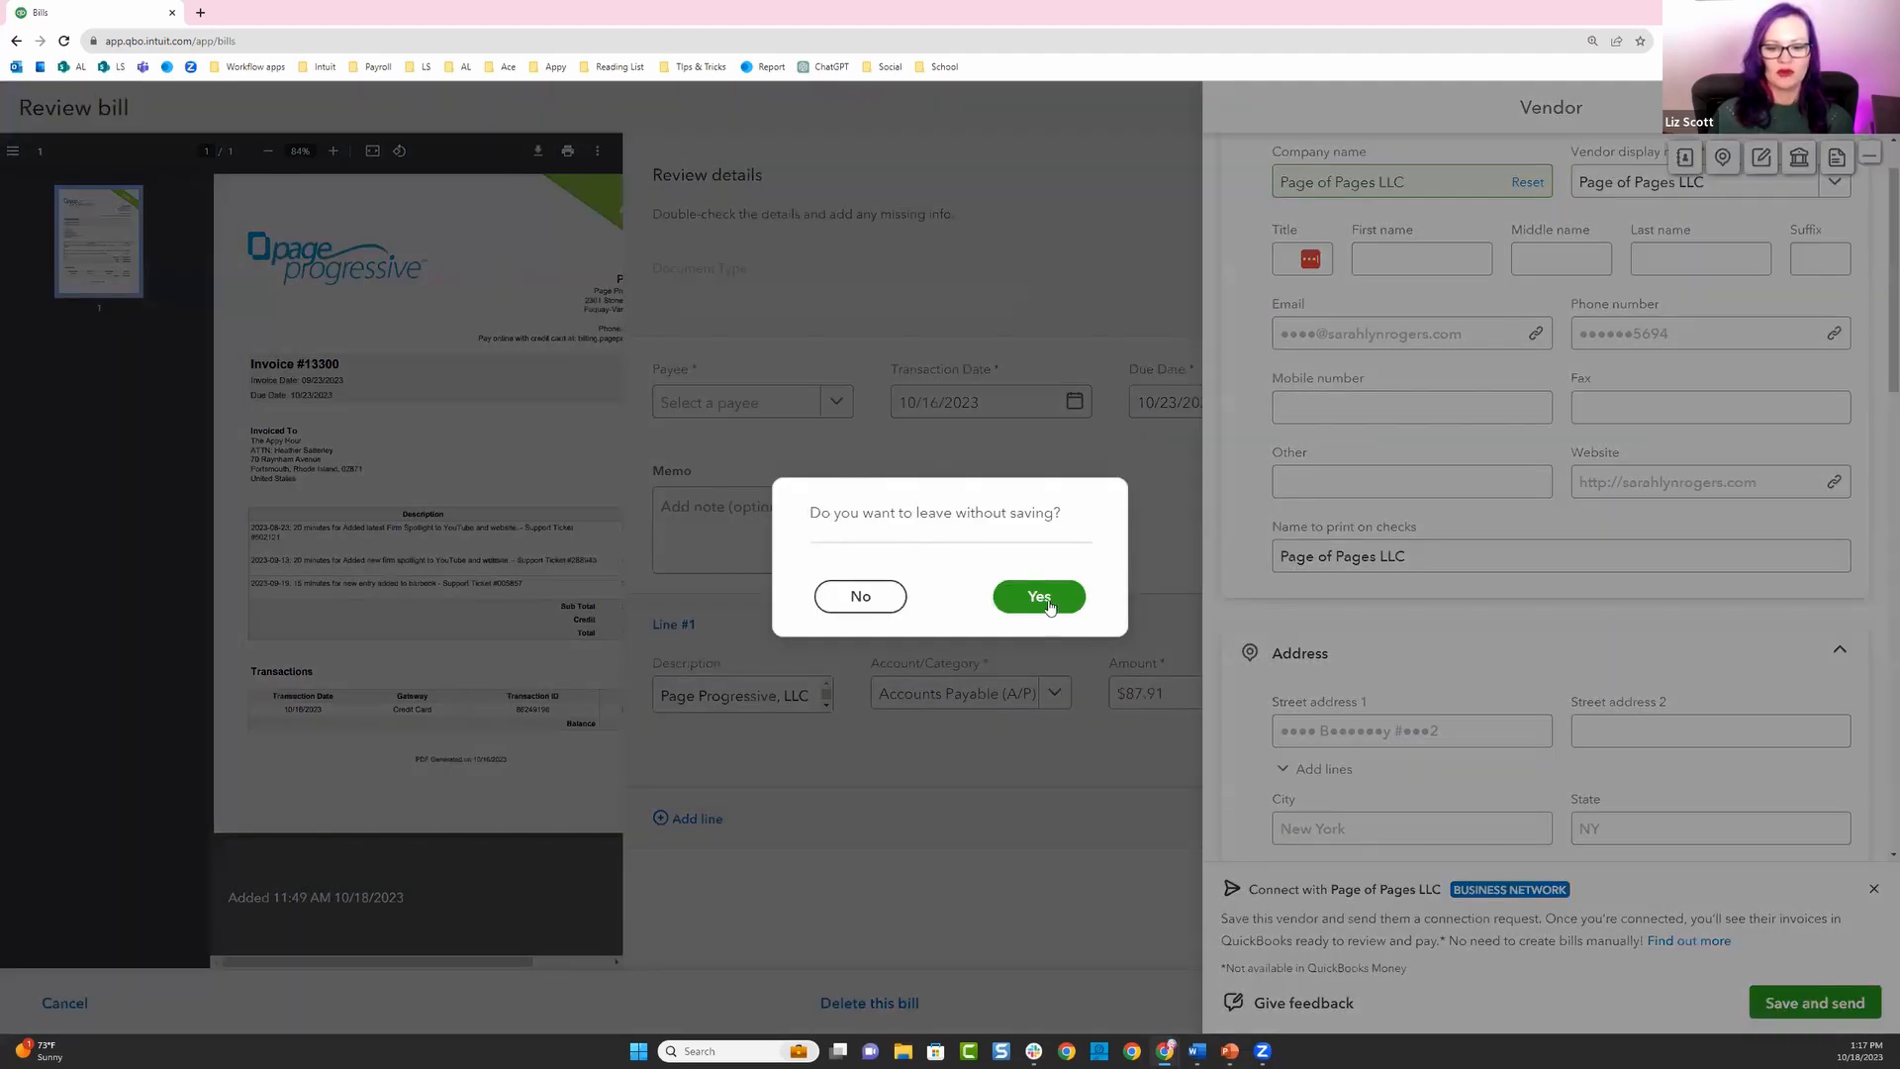
pyautogui.click(1047, 601)
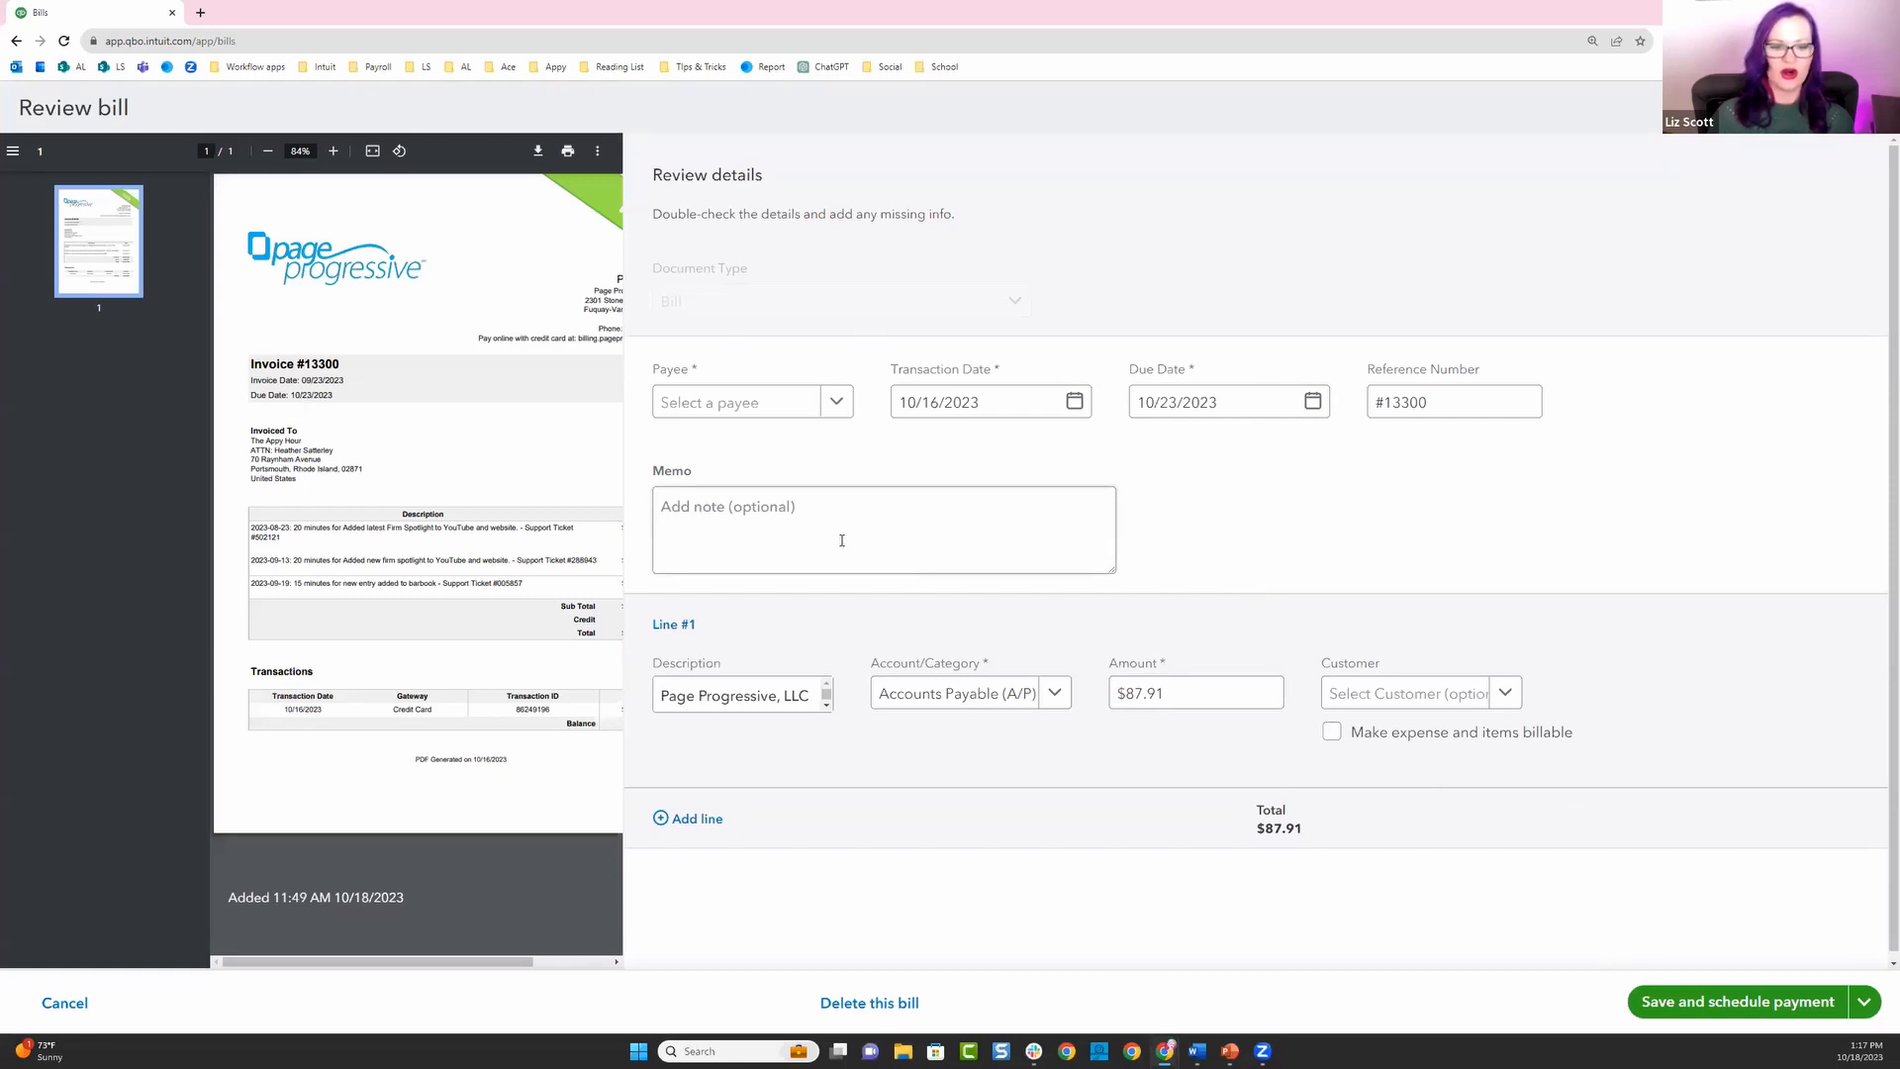
# Add Page Progesive as a new vendor in the bill's payee field and save it.
pyautogui.click(710, 406)
pyautogui.write('Page ')
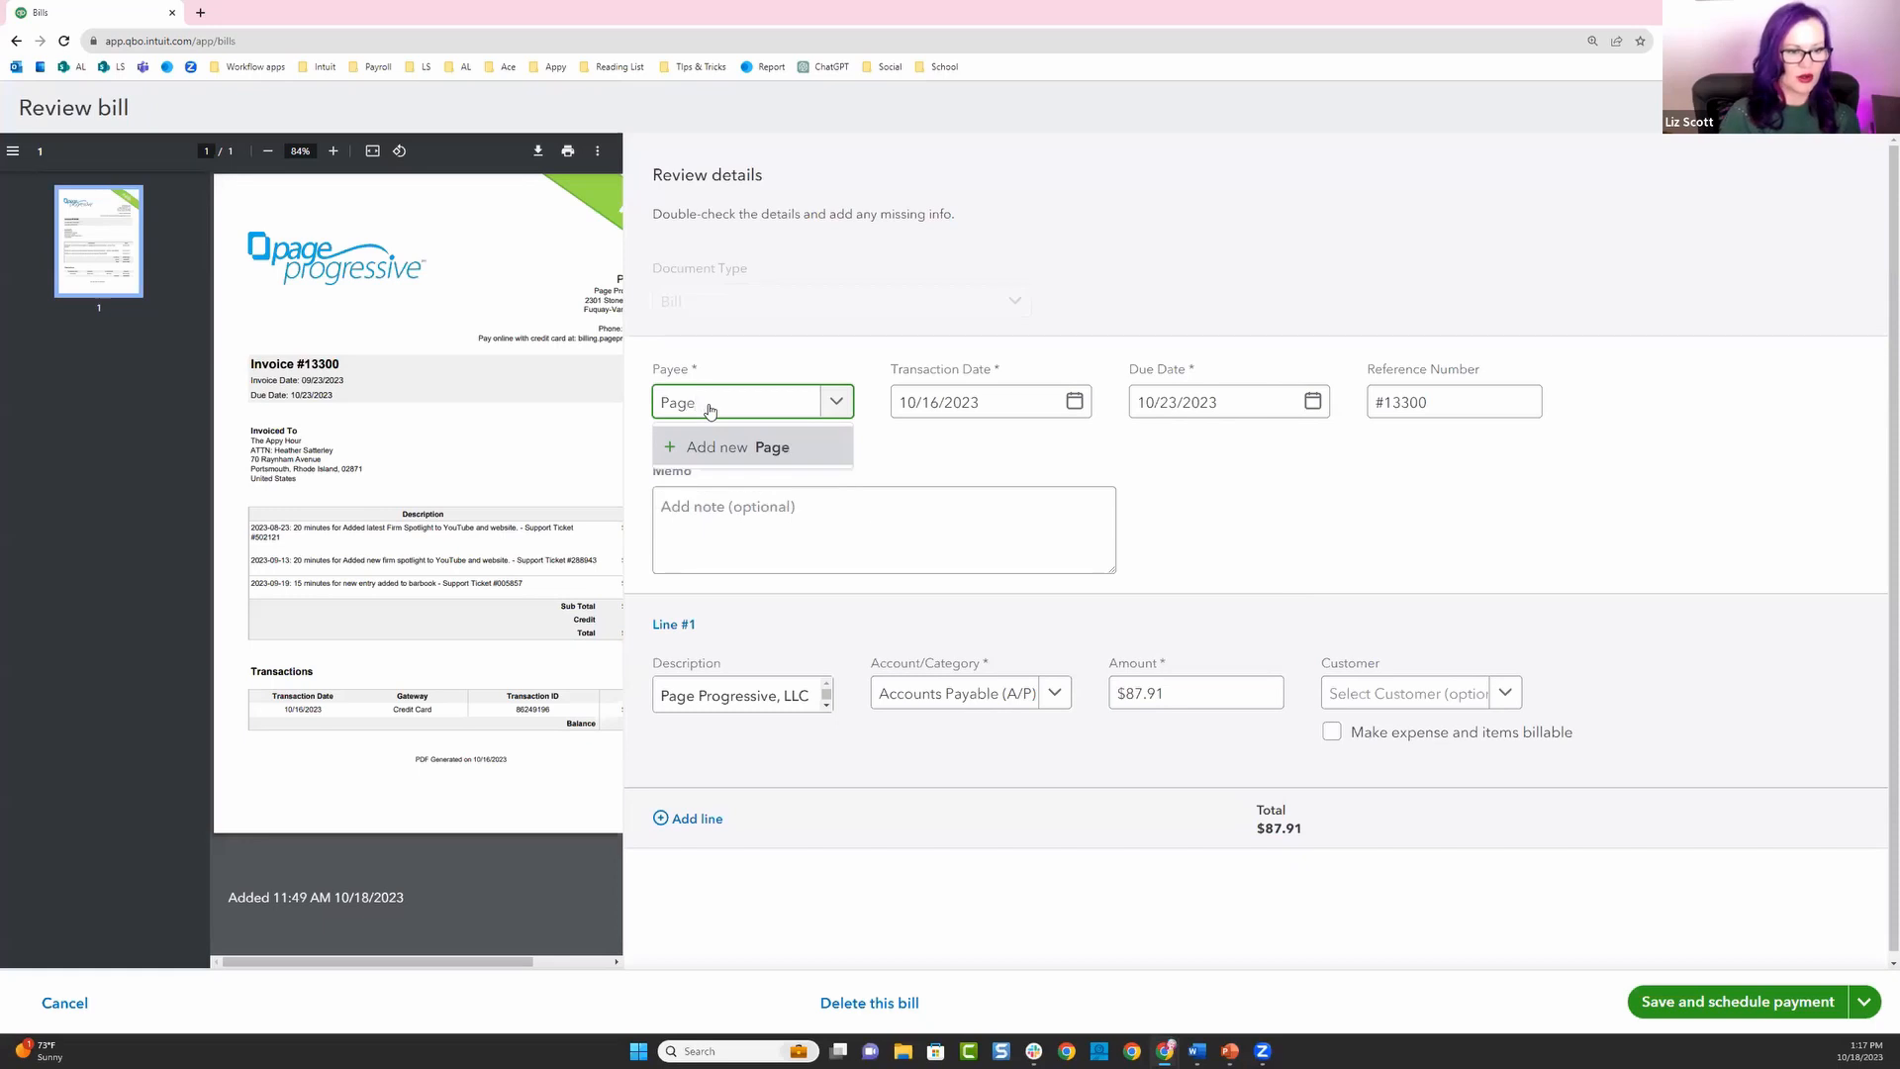
pyautogui.write('Proge')
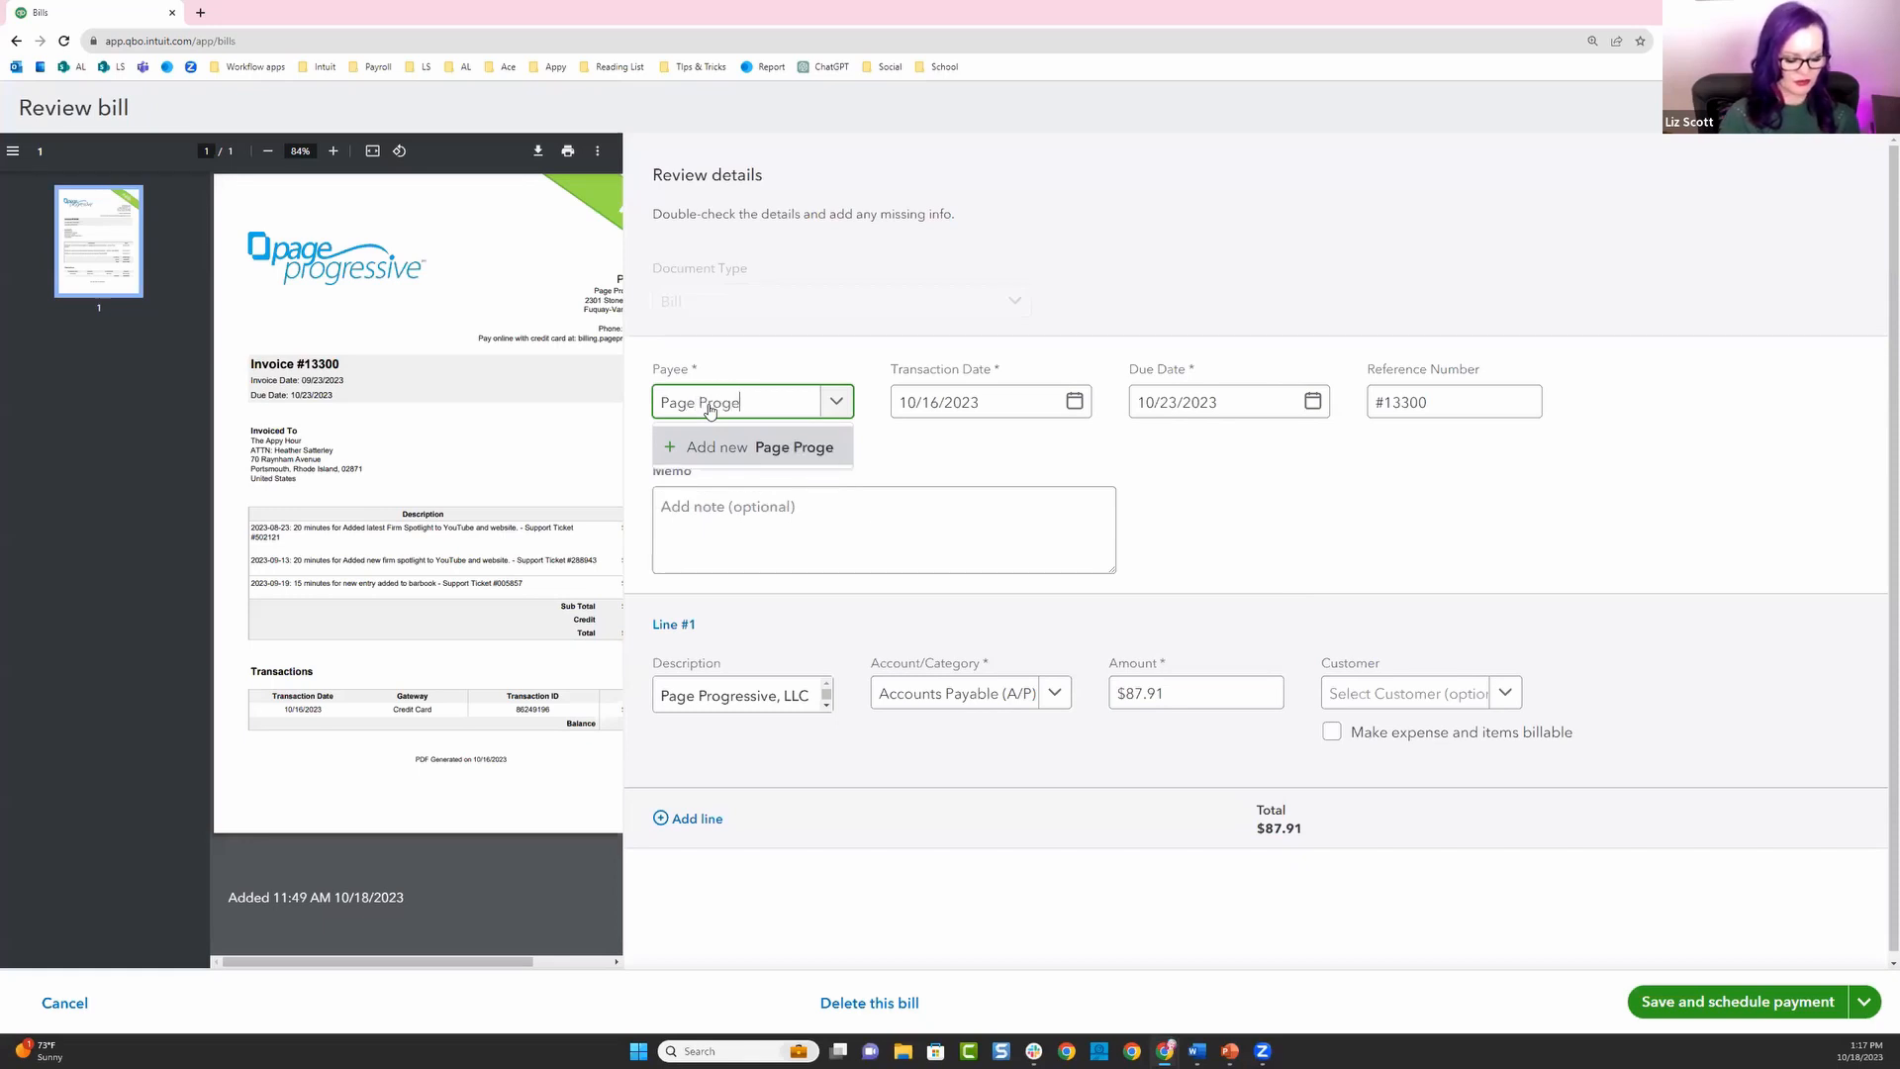
pyautogui.write('sive')
pyautogui.click(752, 447)
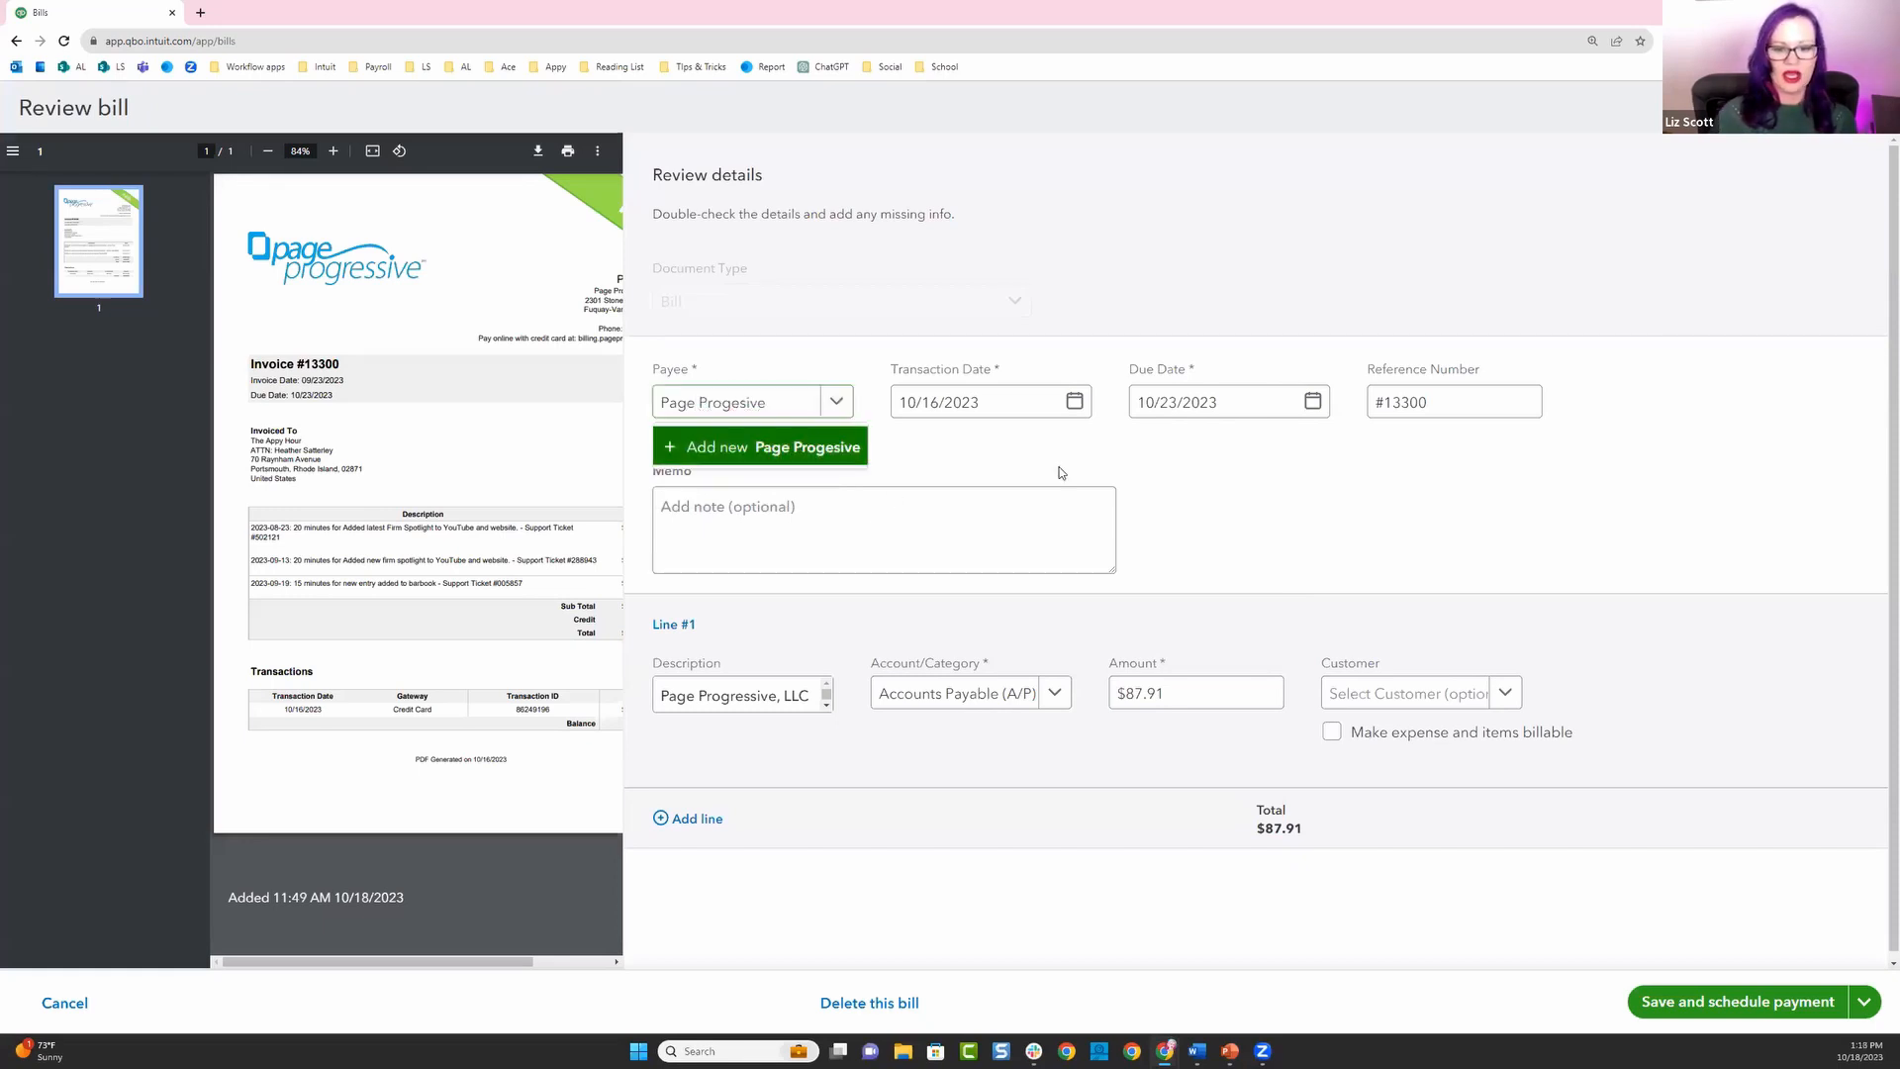
pyautogui.click(1834, 1003)
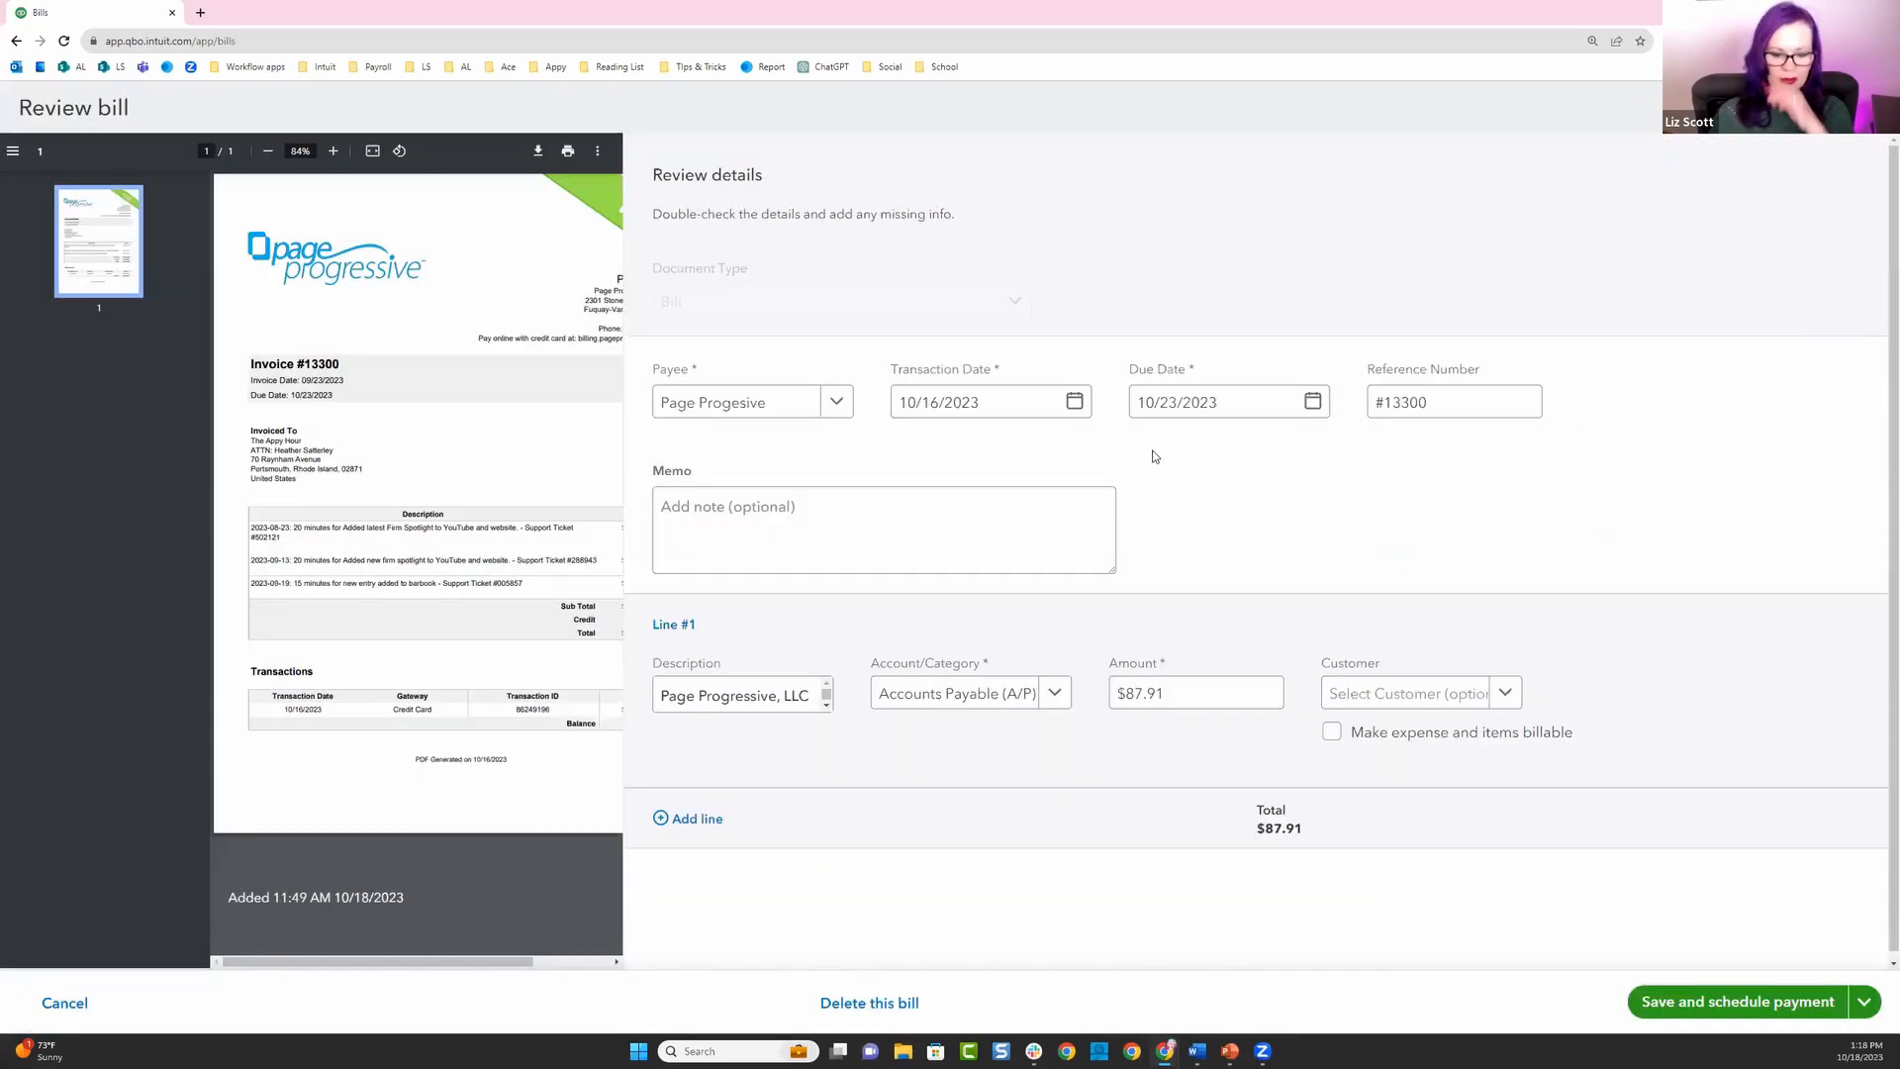
# Start a new expense account for the bill line's category, placed under Advertising/Promotional.
pyautogui.scroll(-1, 1531, 731)
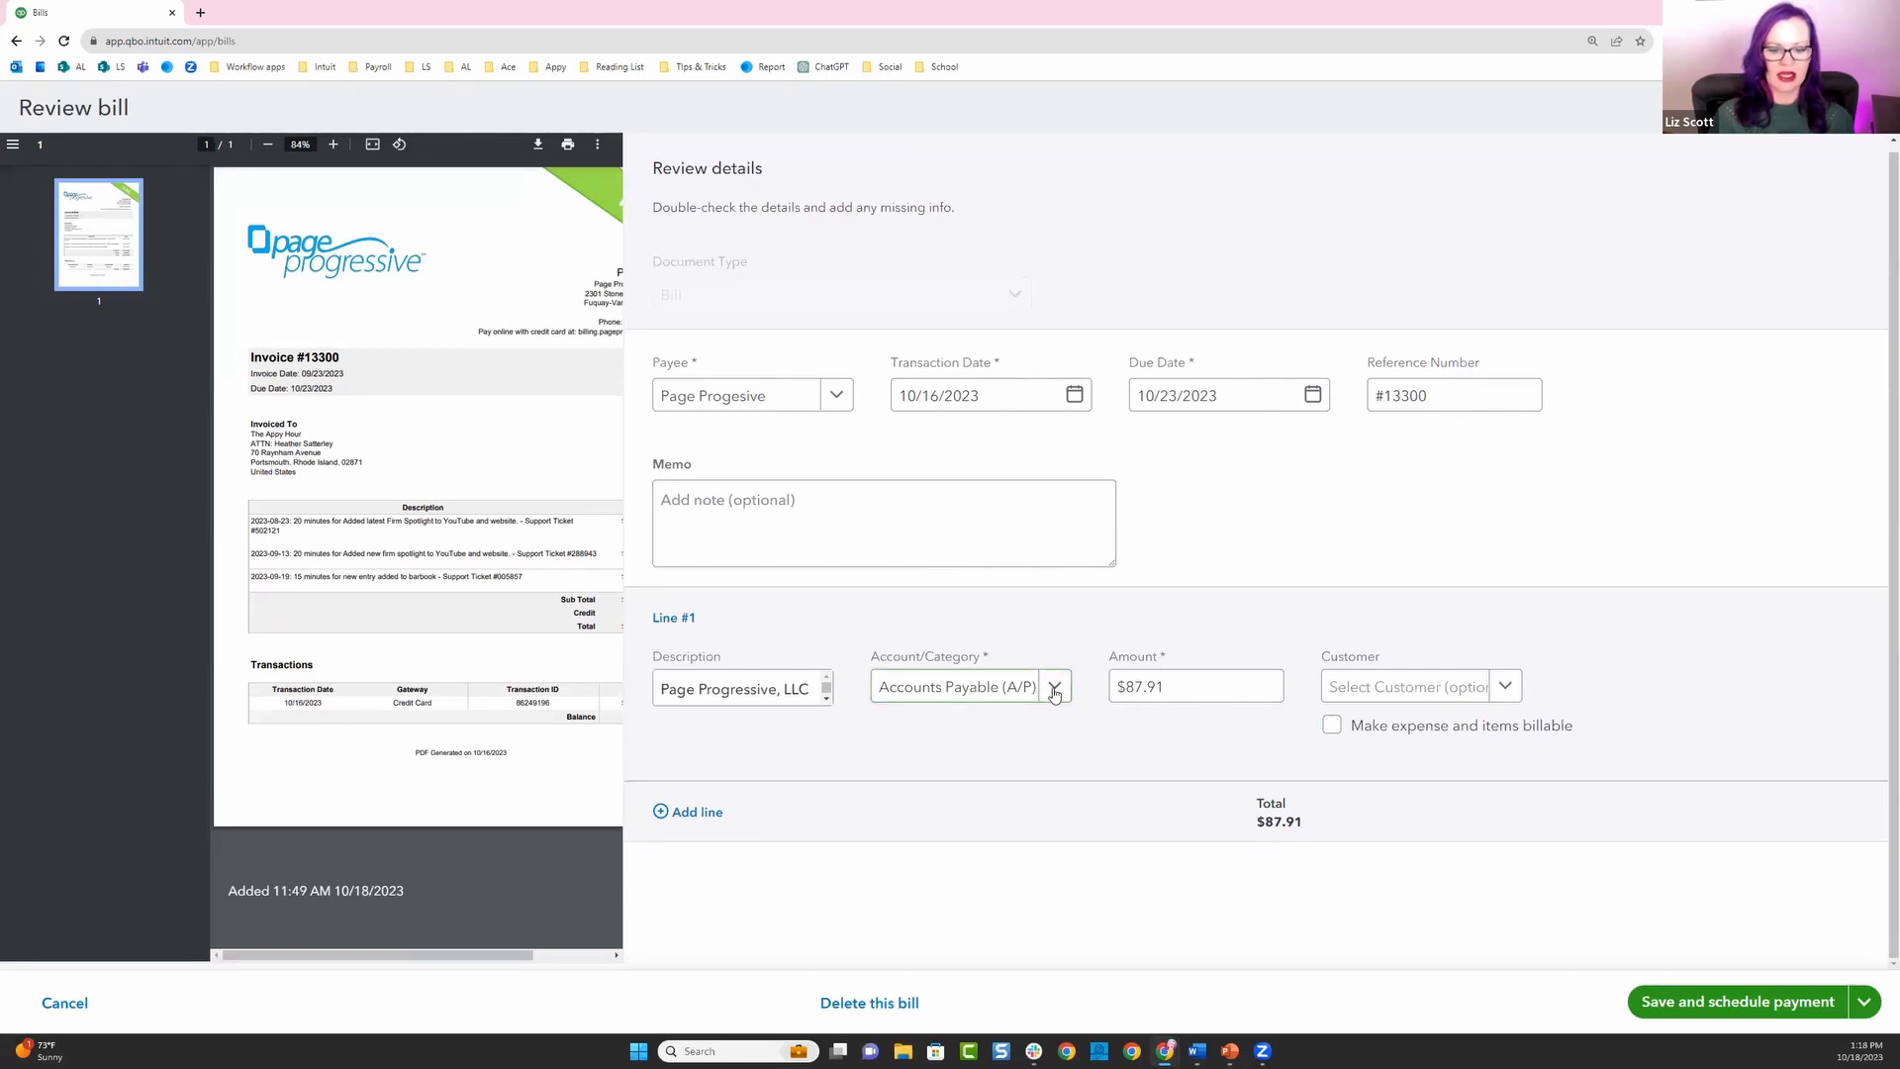
pyautogui.click(1001, 697)
pyautogui.scroll(-2, 990, 852)
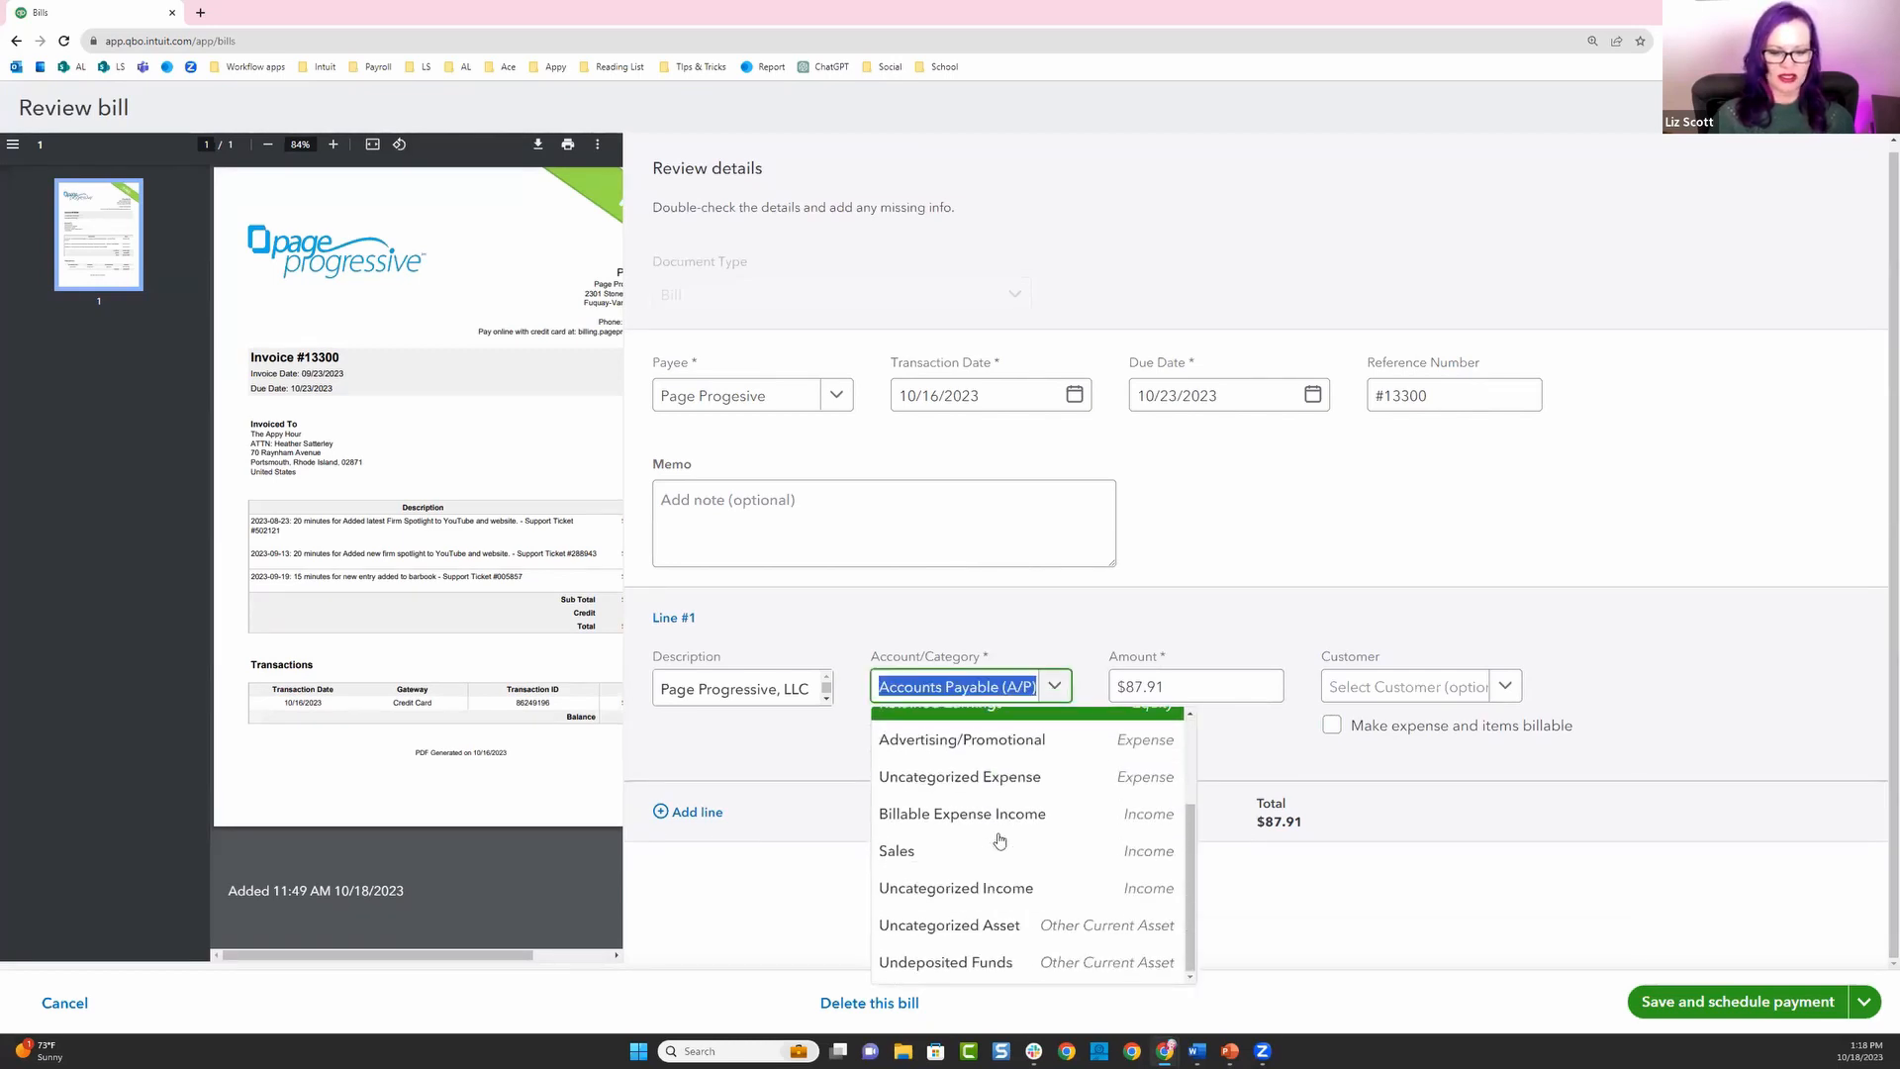
pyautogui.scroll(2, 994, 884)
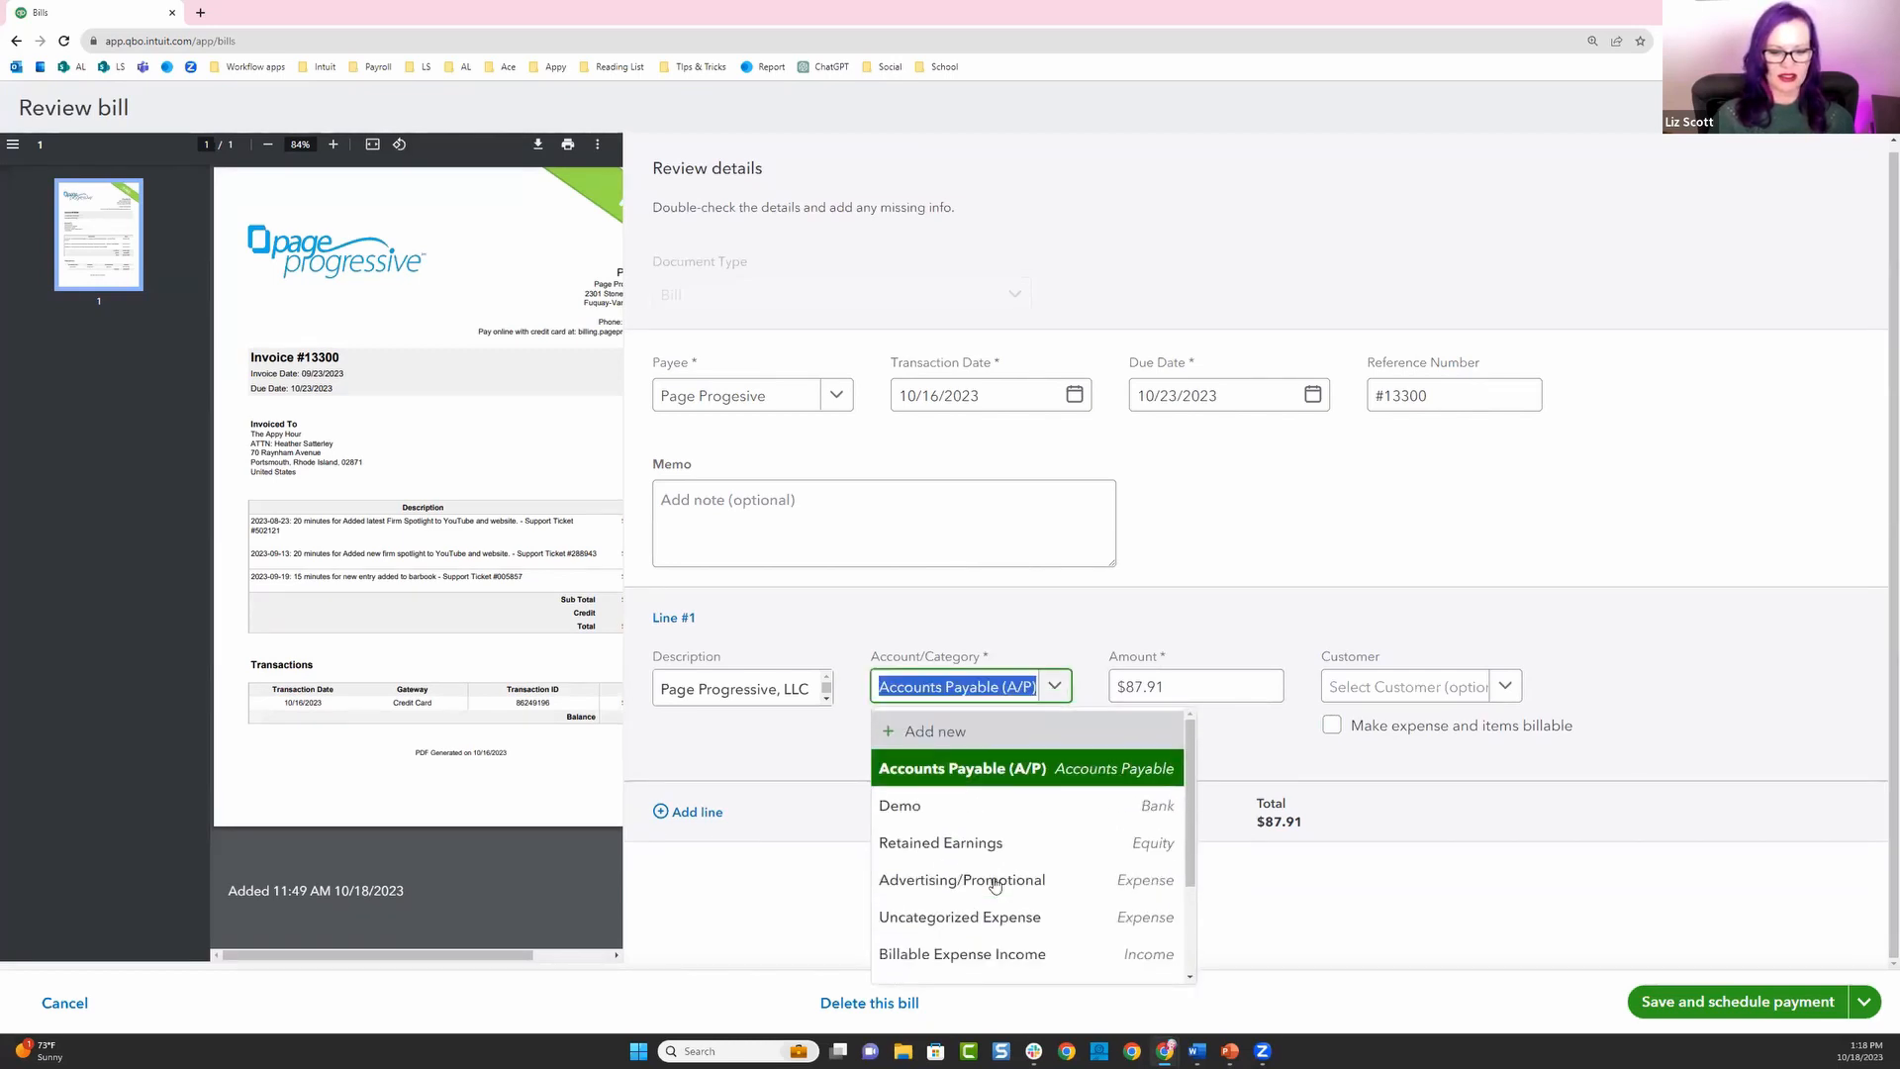
pyautogui.click(935, 737)
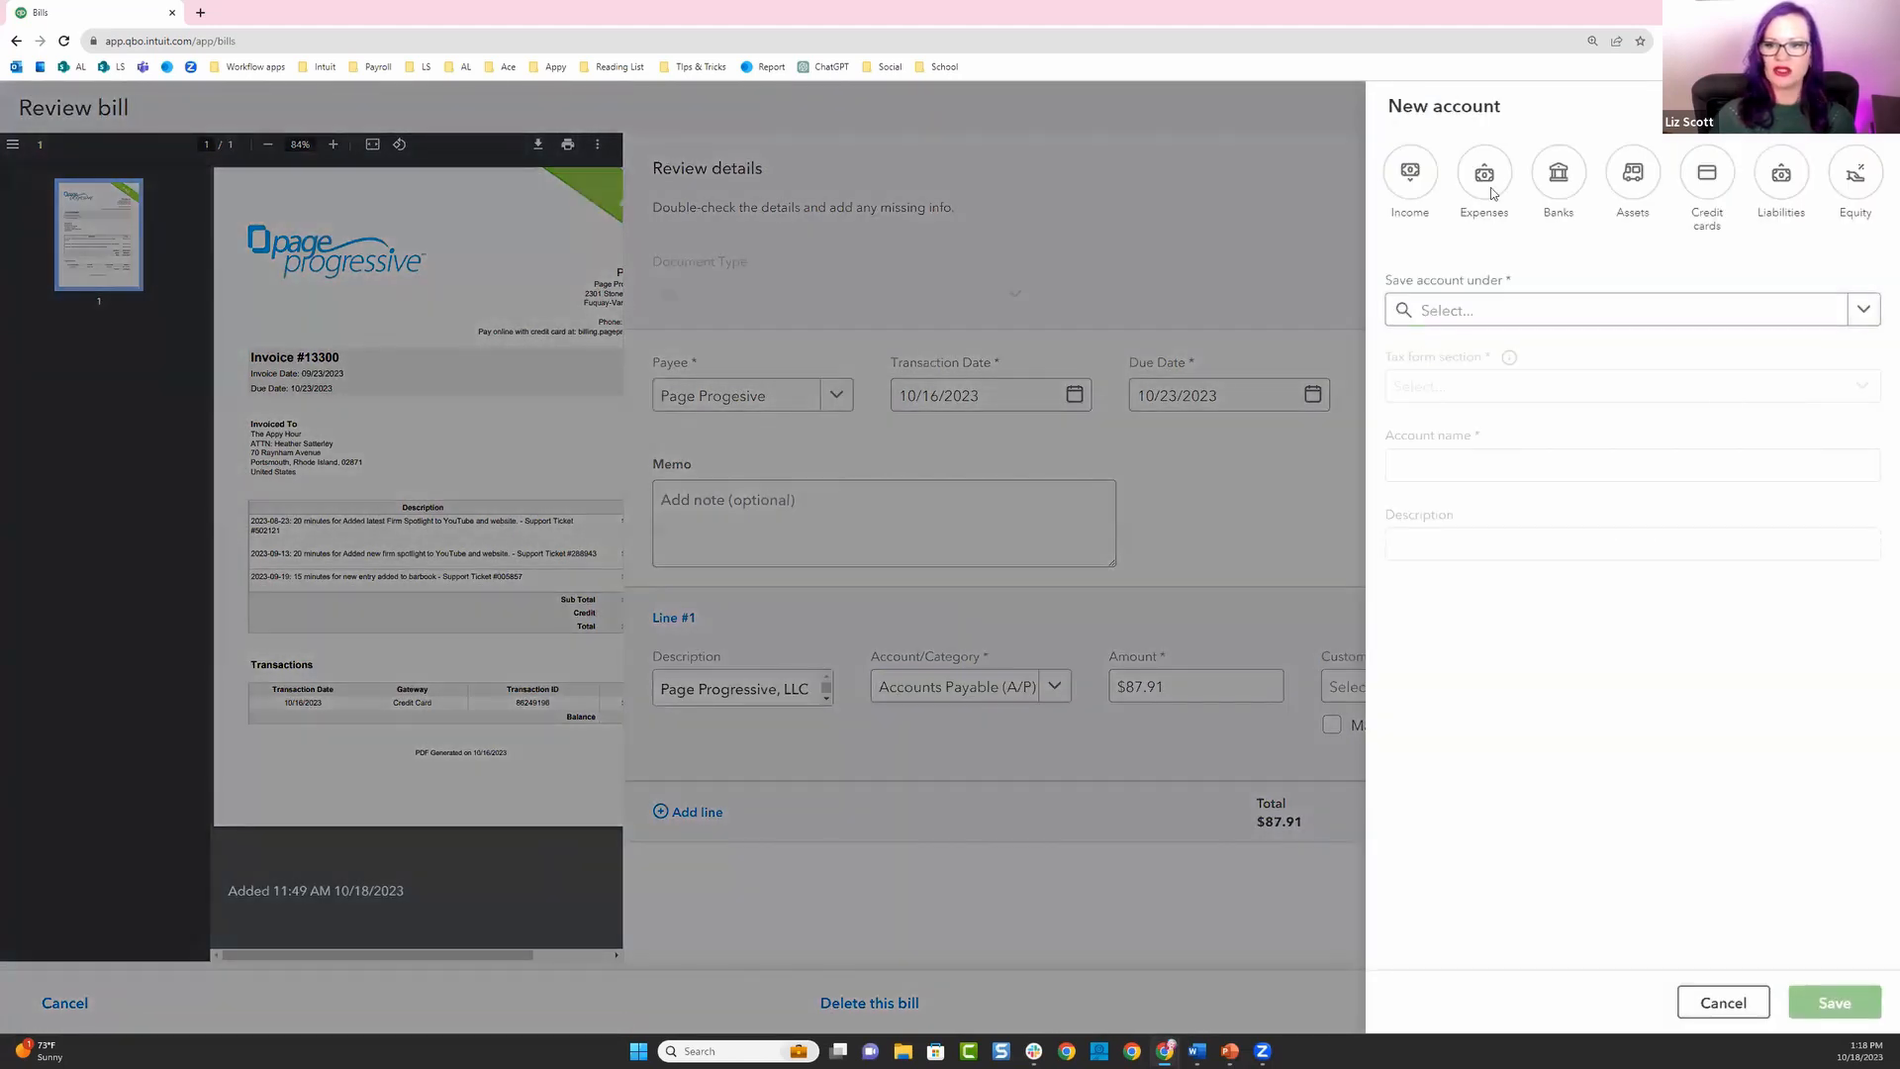
pyautogui.click(1492, 190)
pyautogui.click(1421, 312)
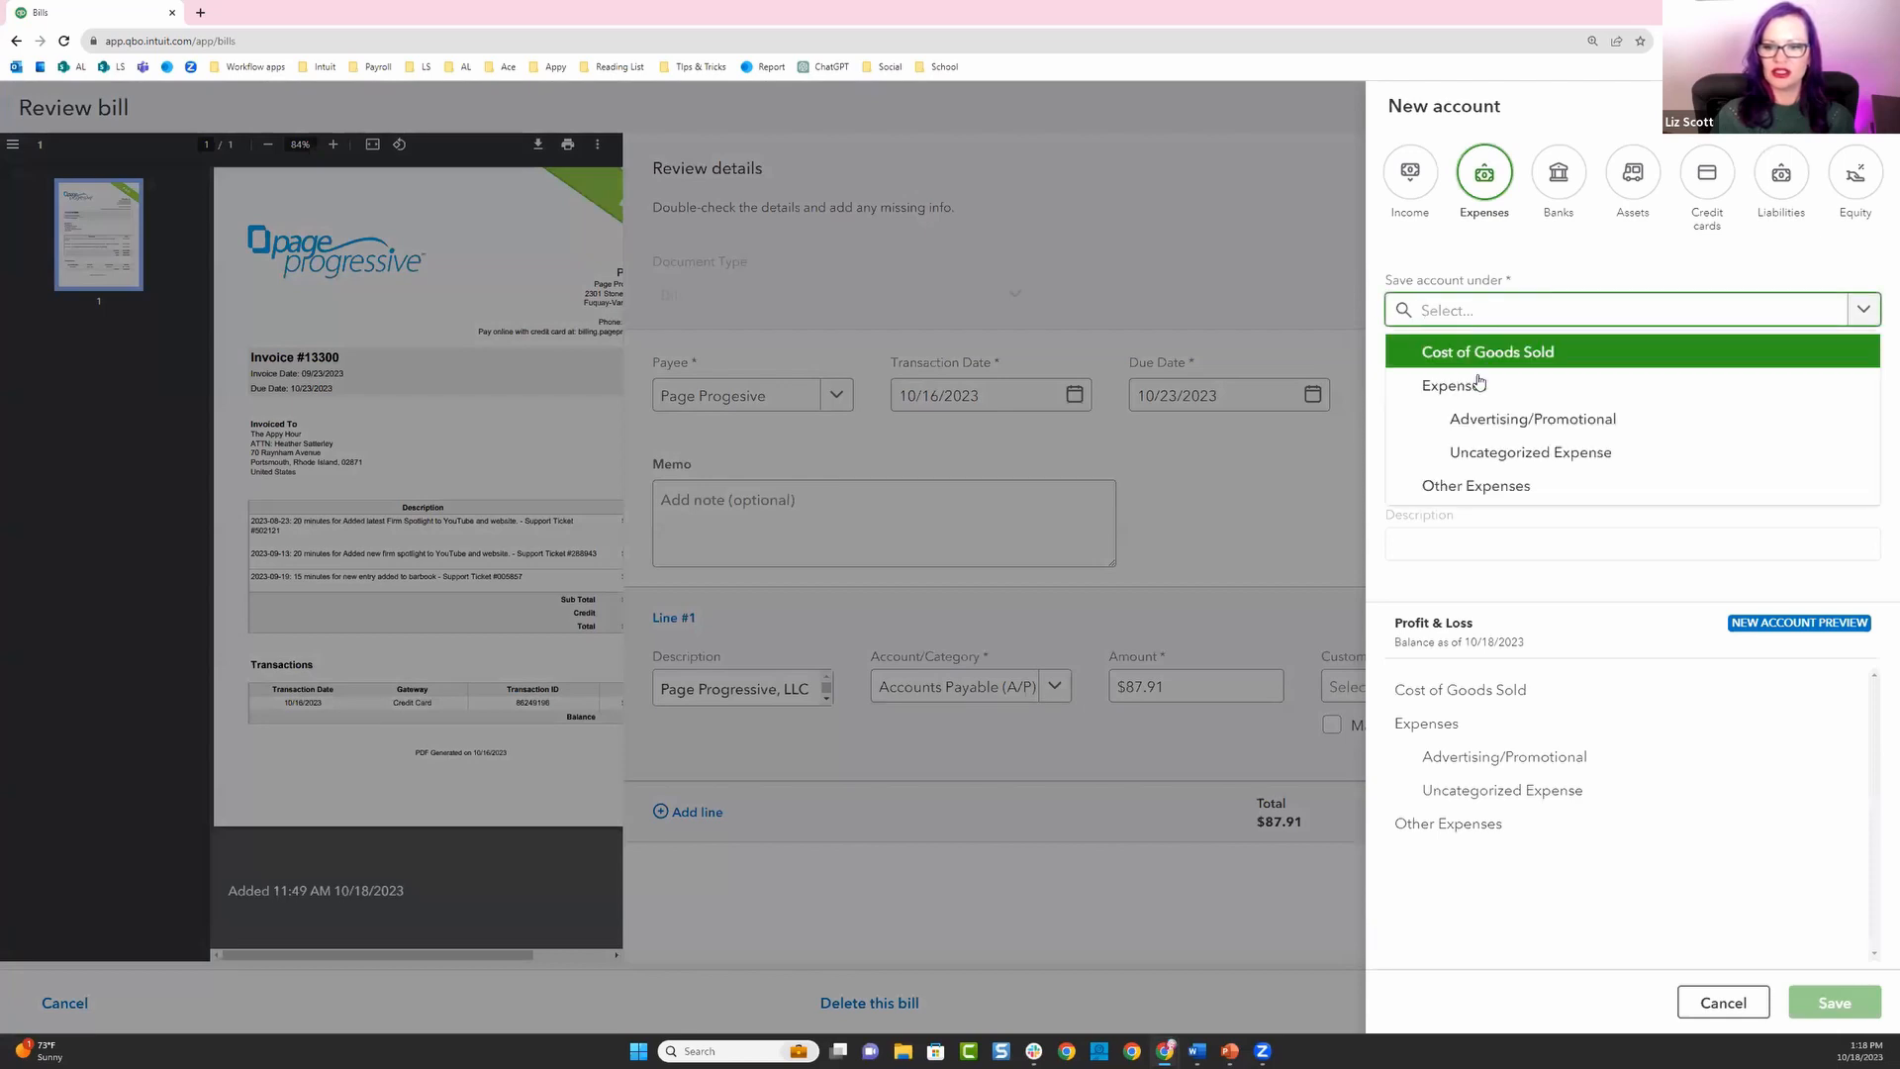
pyautogui.click(1506, 421)
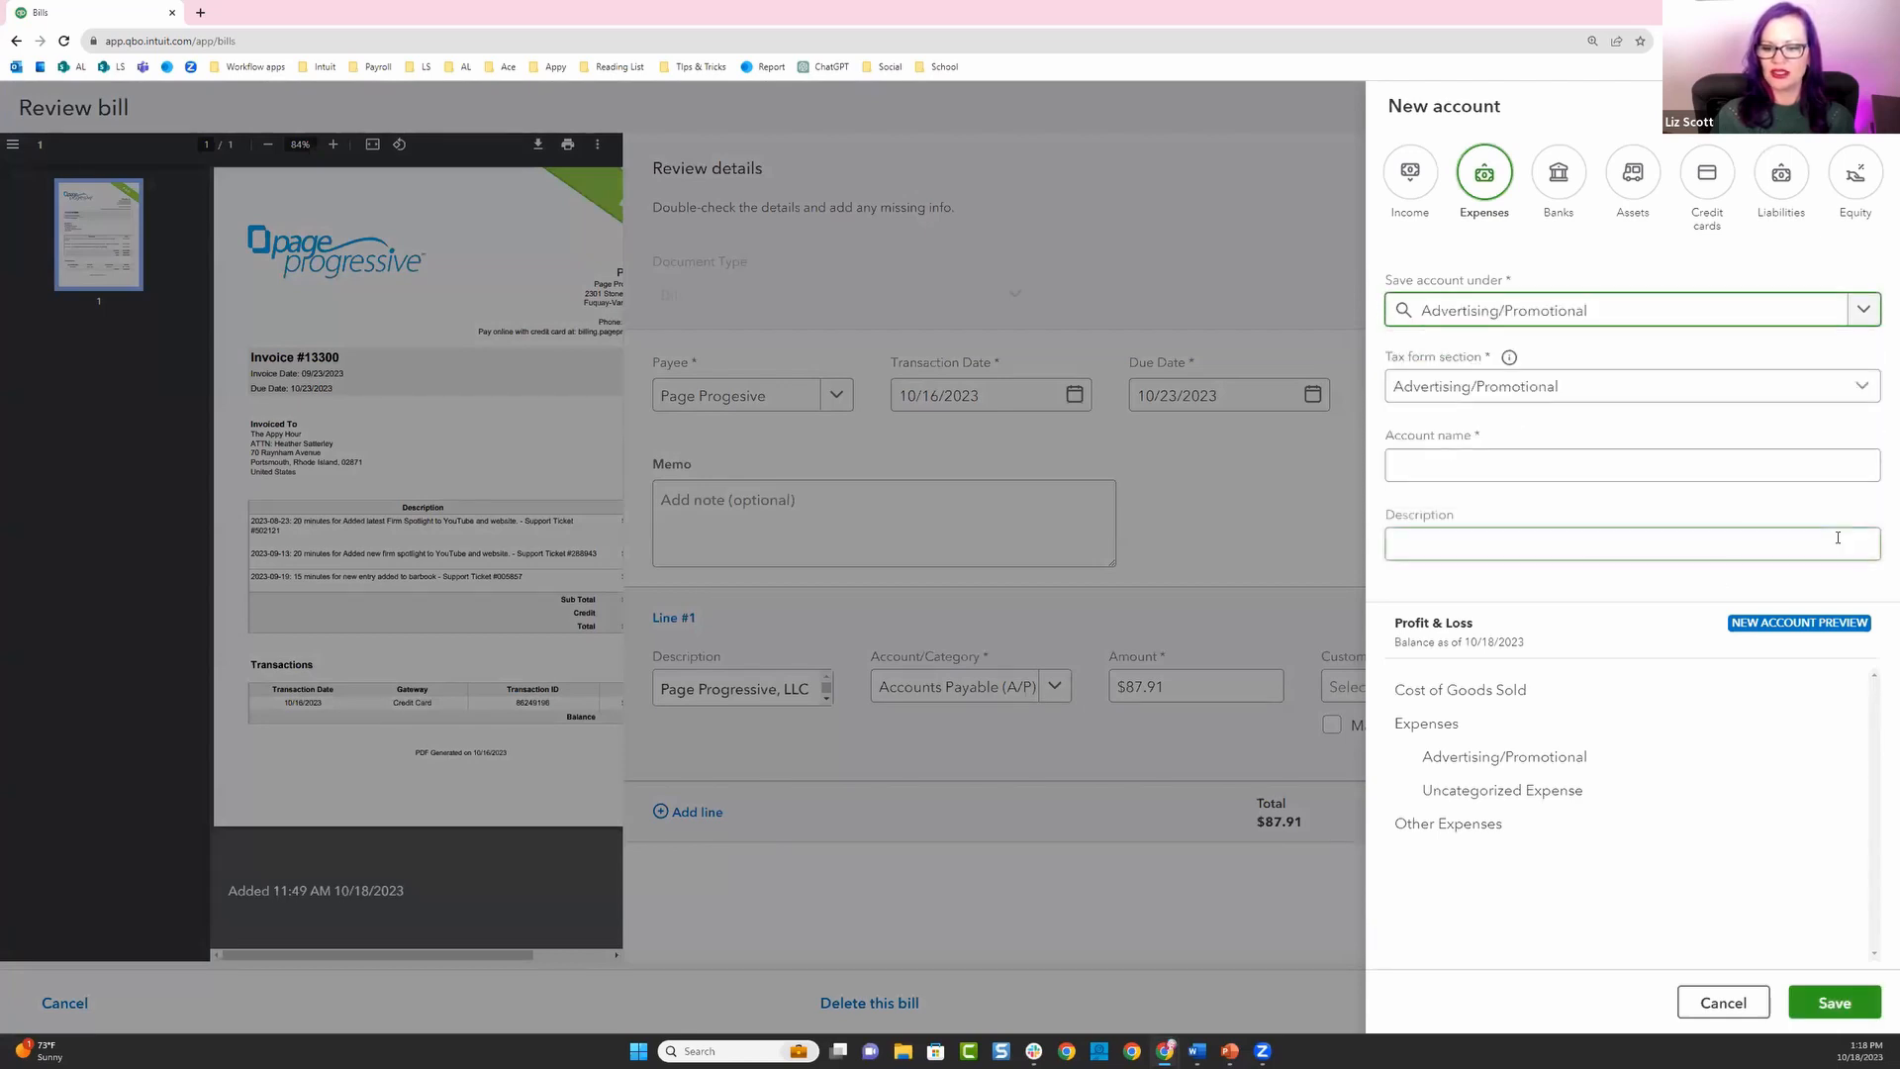
# Keep Advertising/Promotional as the tax form section, name the account Marketing and save it.
pyautogui.click(1561, 388)
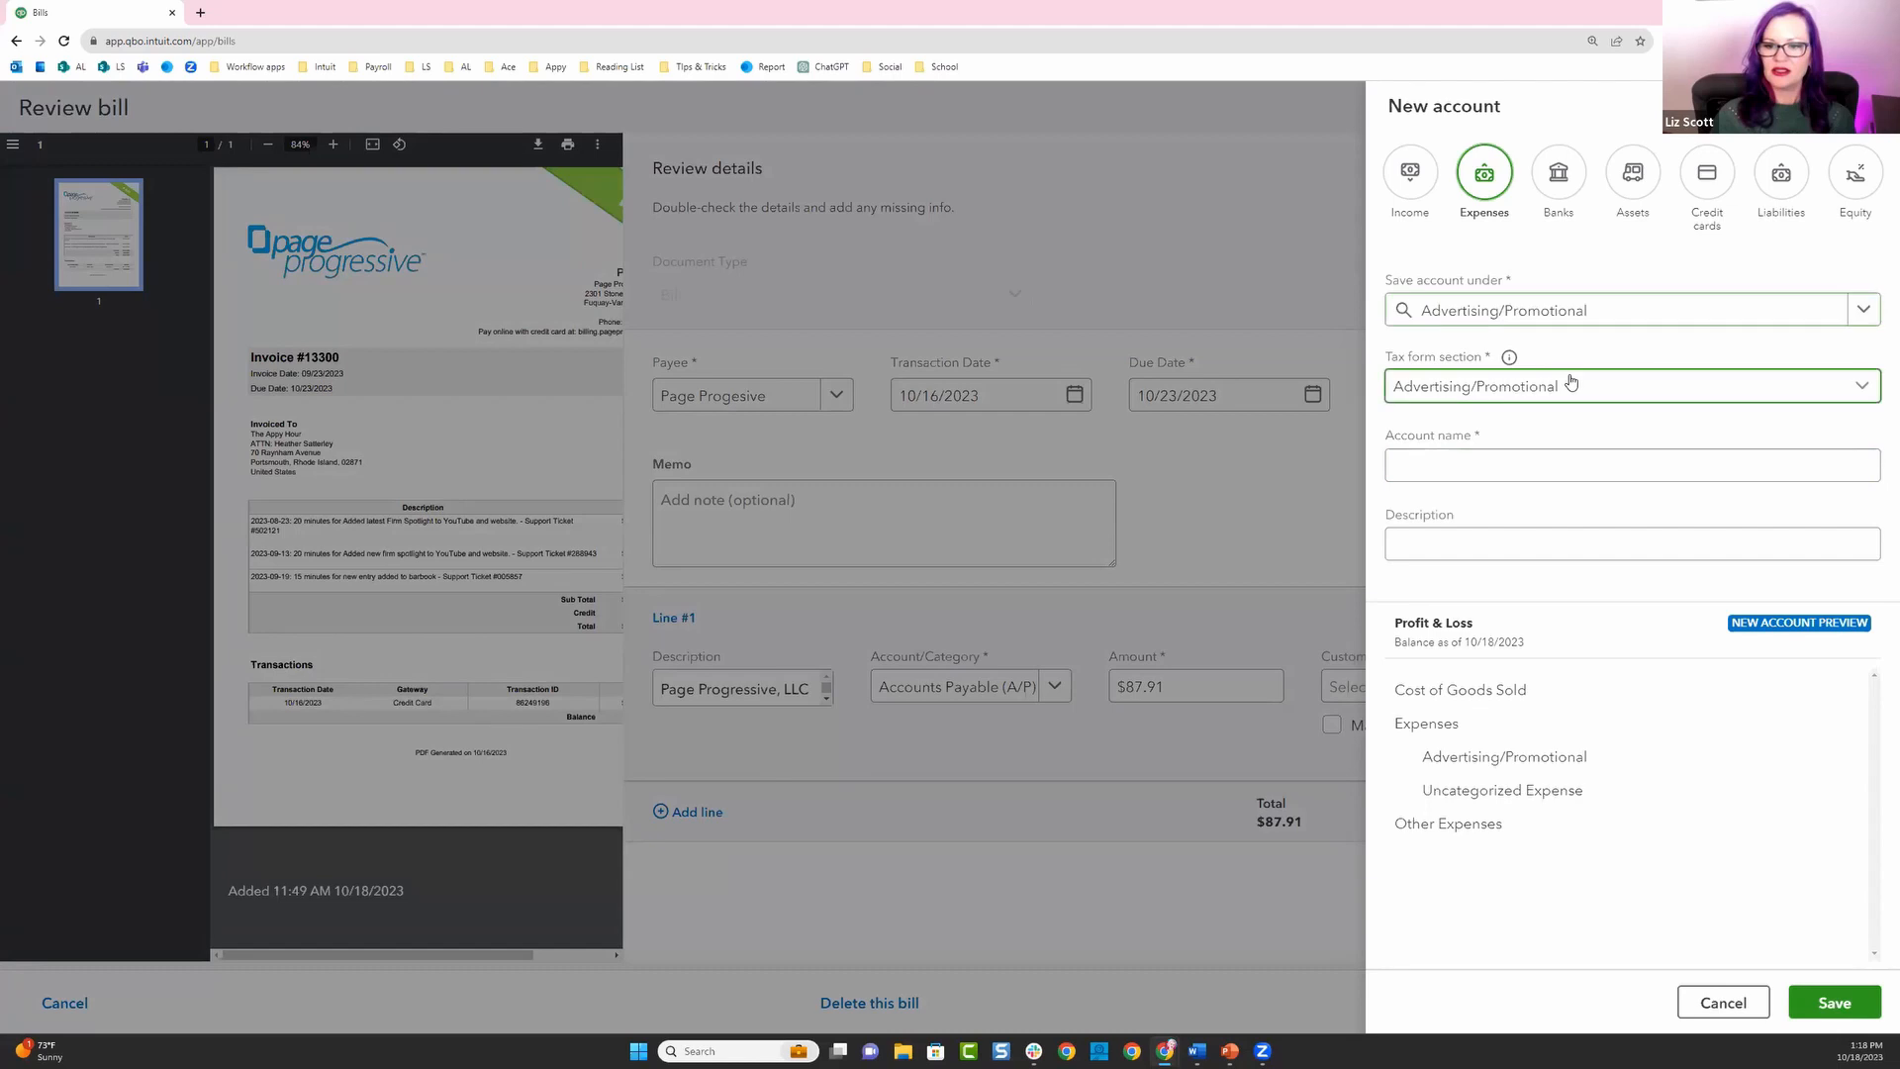
pyautogui.click(1512, 431)
pyautogui.click(1410, 467)
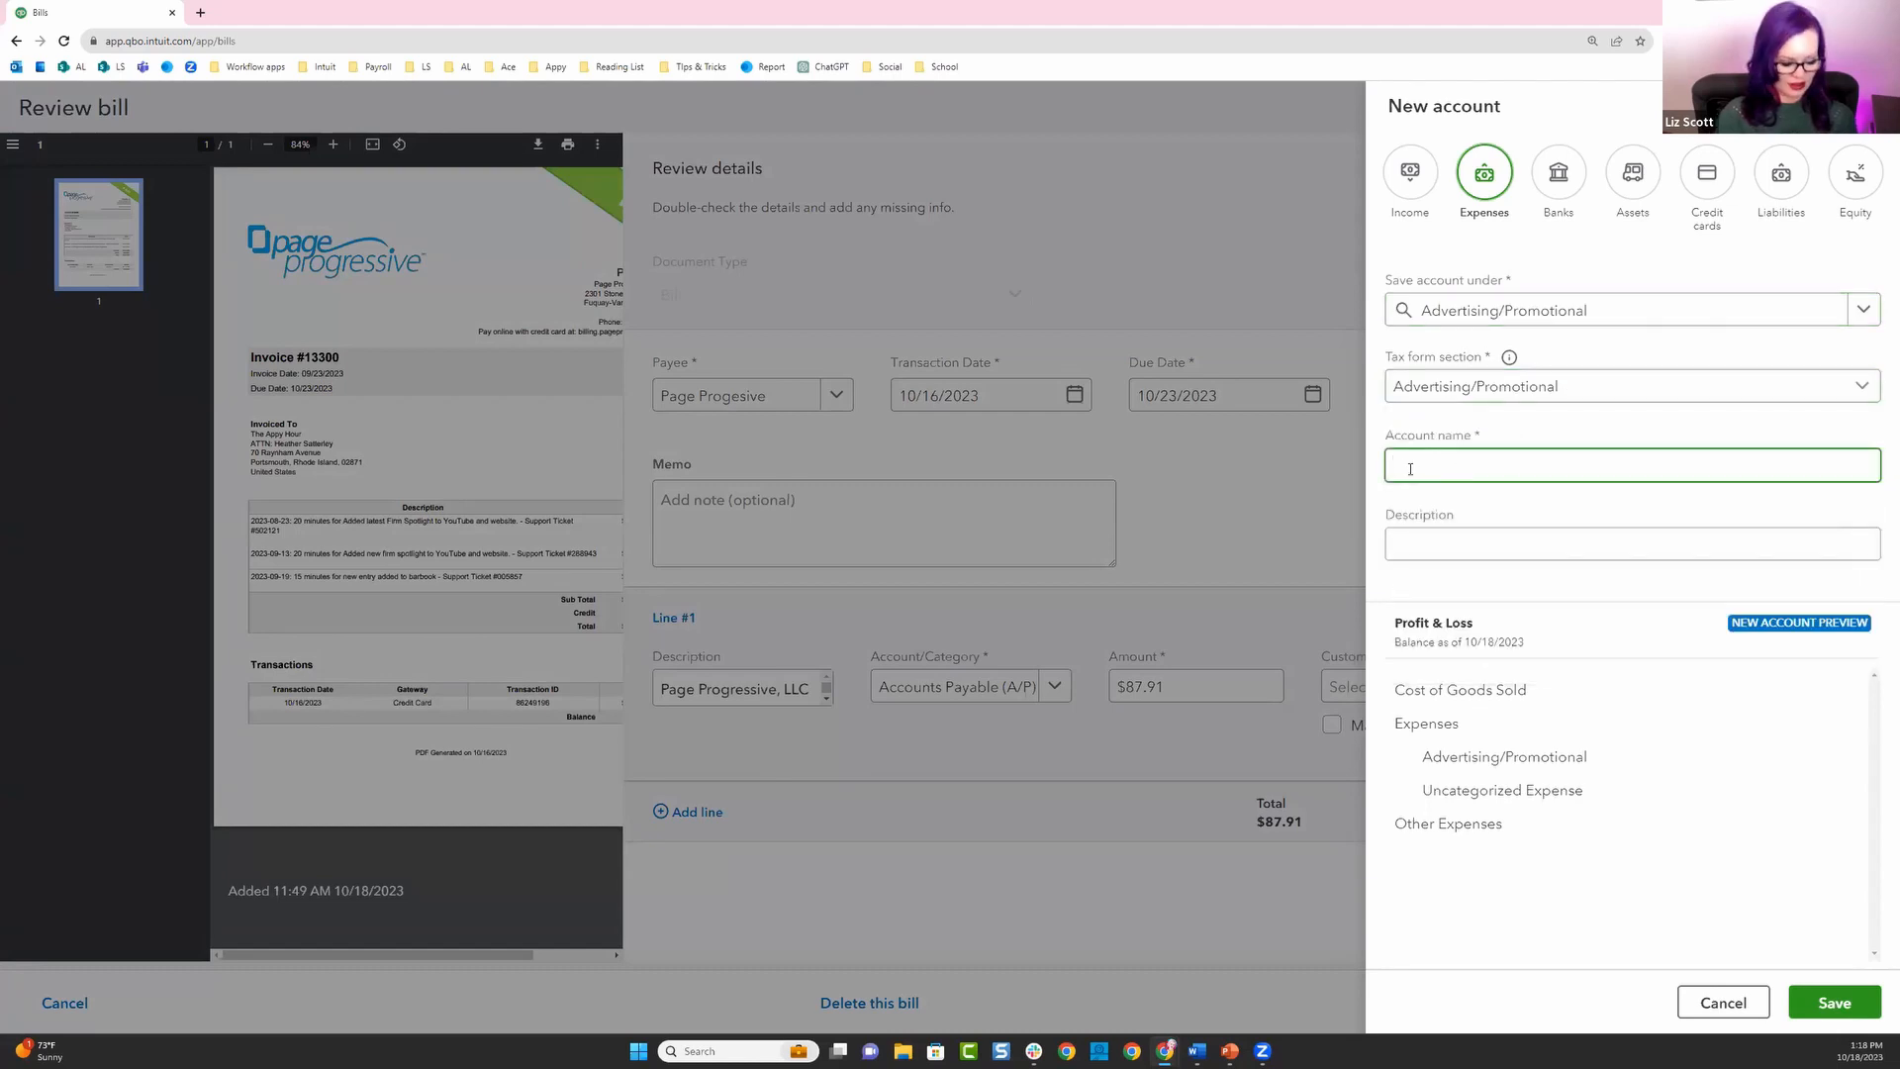
pyautogui.write('Marketin')
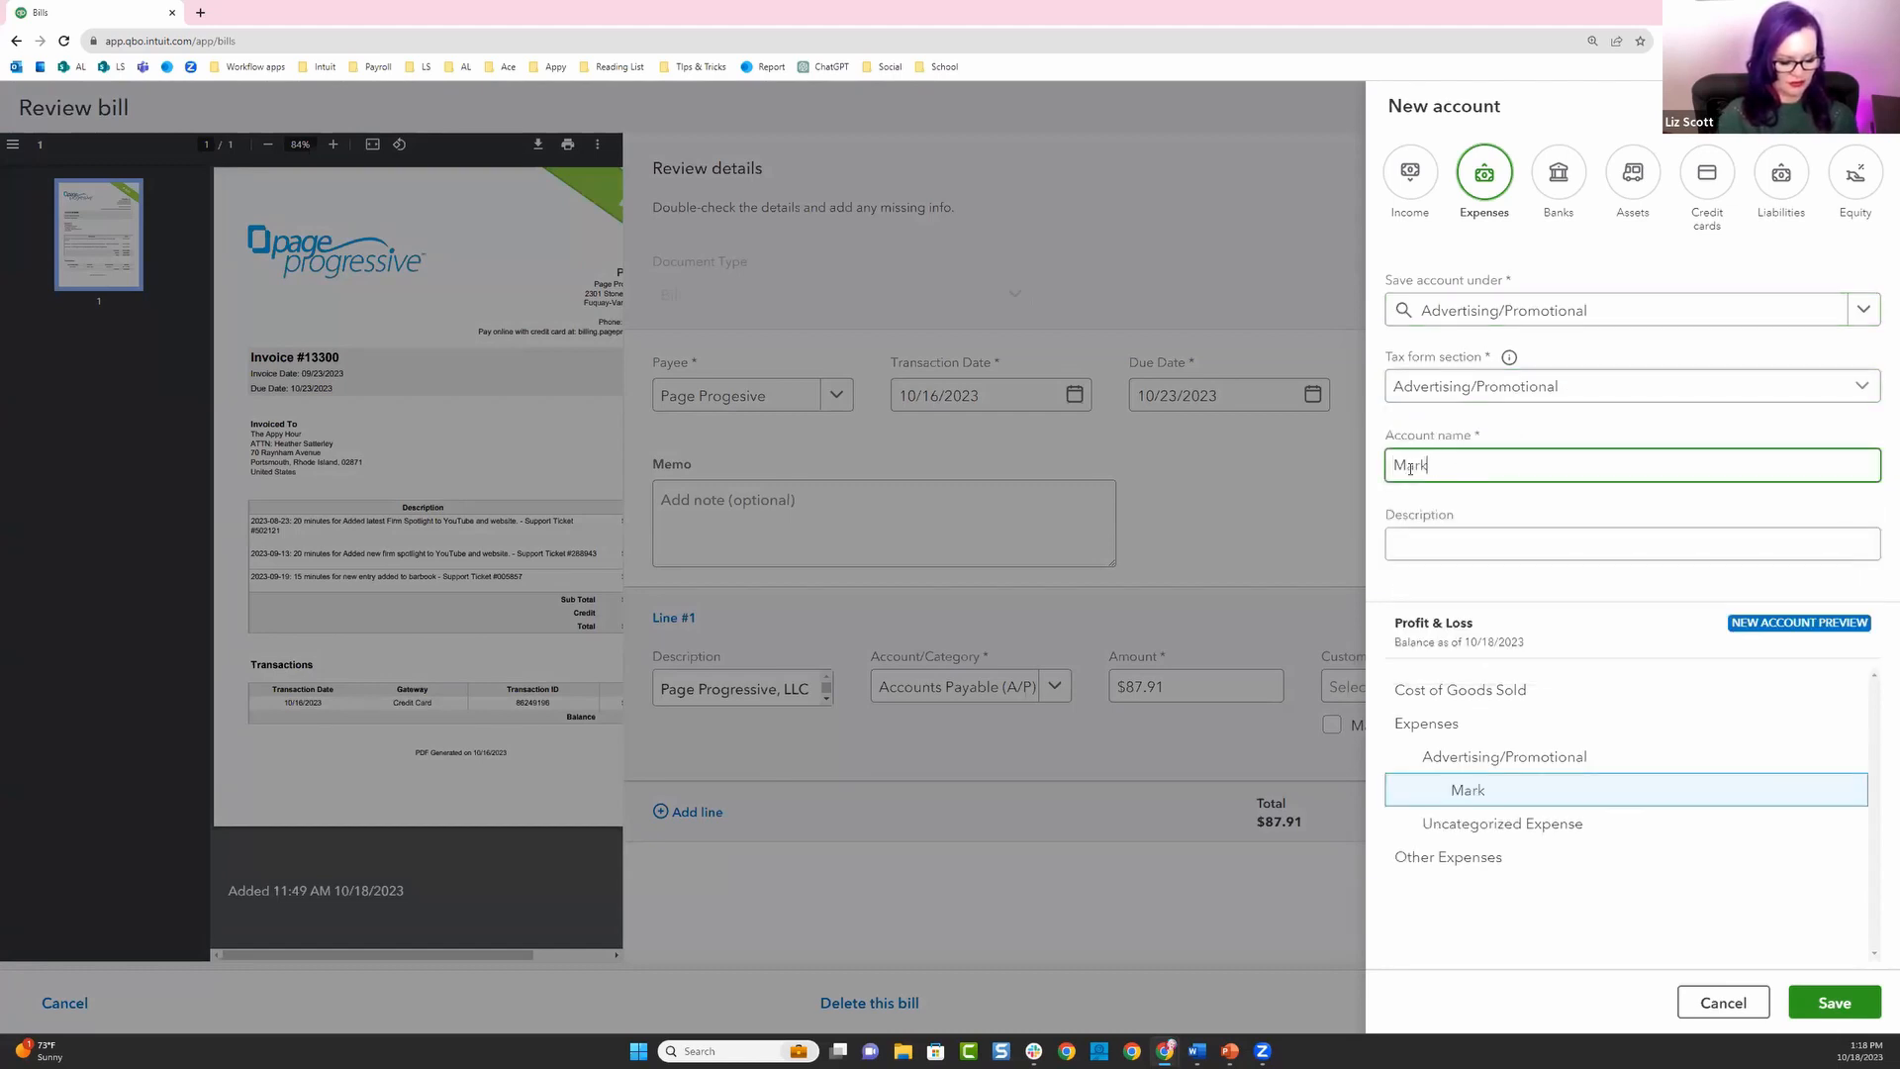
pyautogui.write('g')
pyautogui.click(1852, 1020)
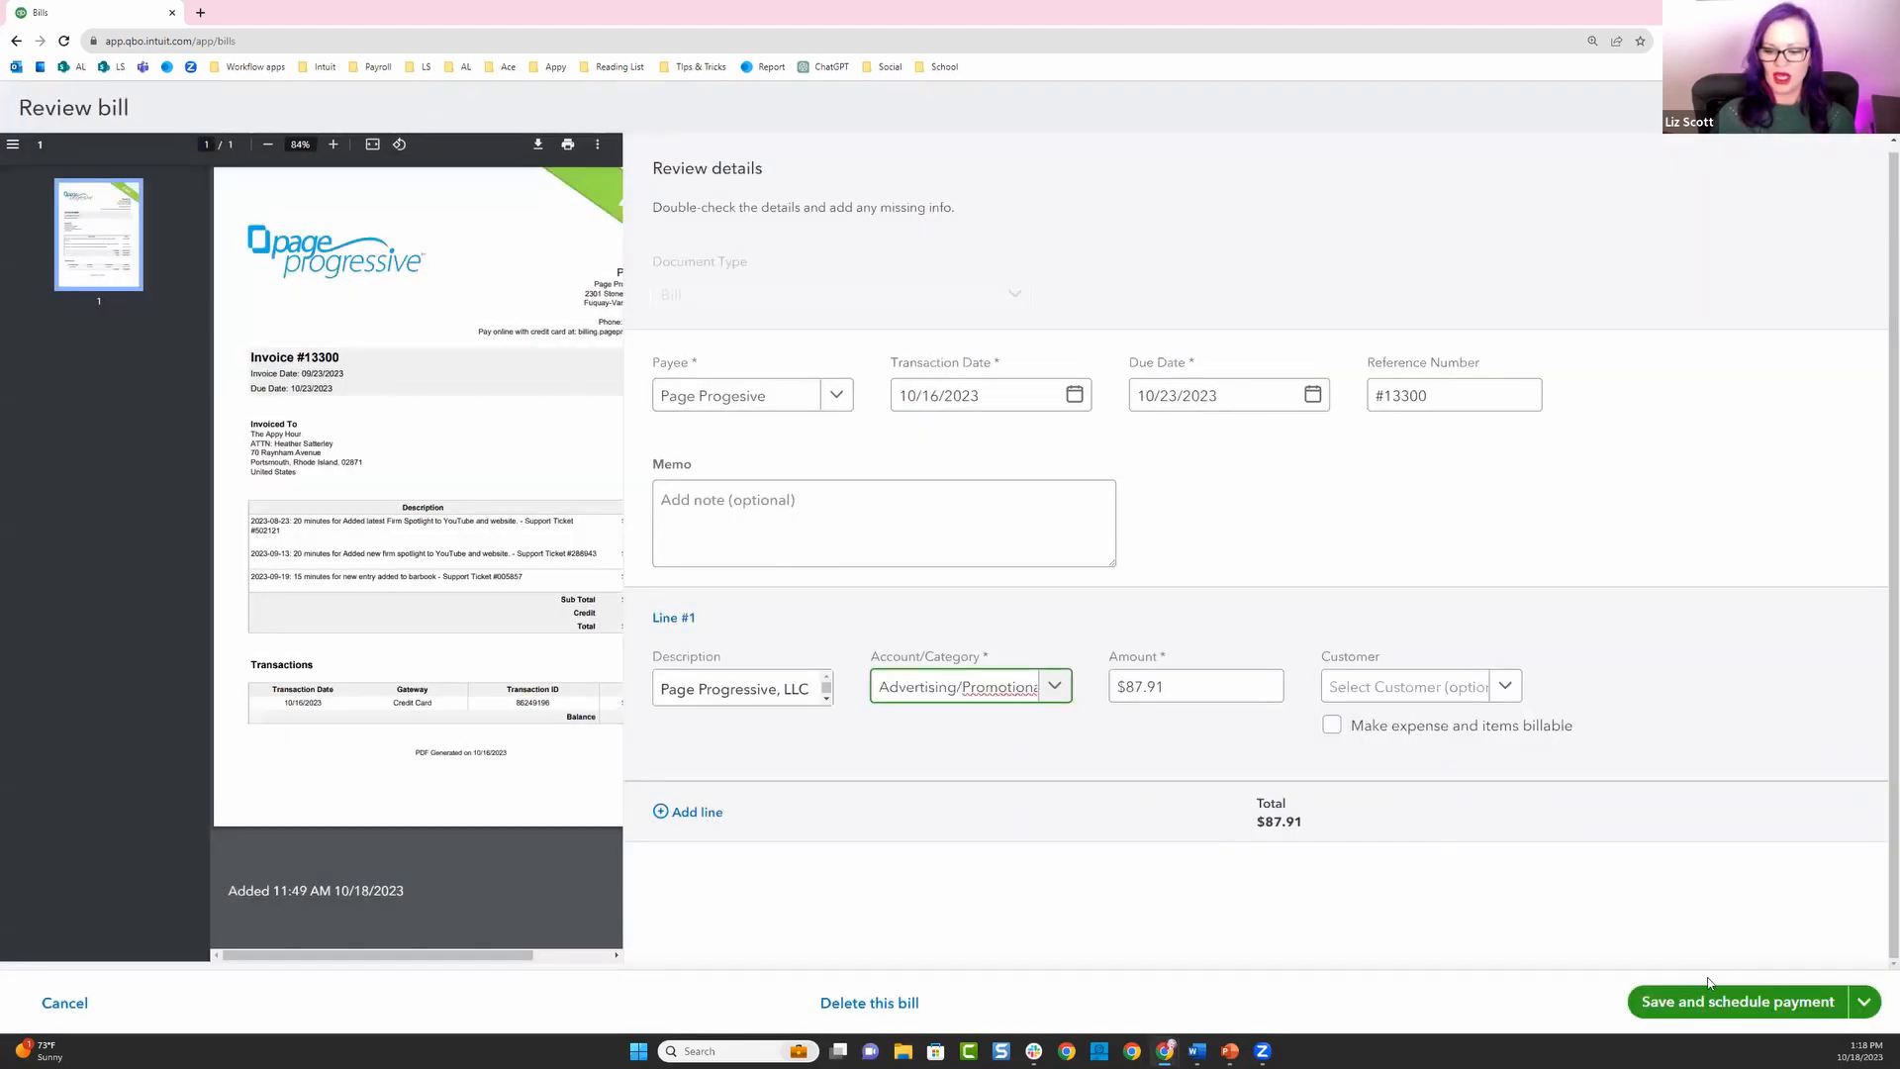
# Save the reviewed bill without scheduling its payment and show the unpaid bills.
pyautogui.click(1864, 1002)
pyautogui.click(1673, 946)
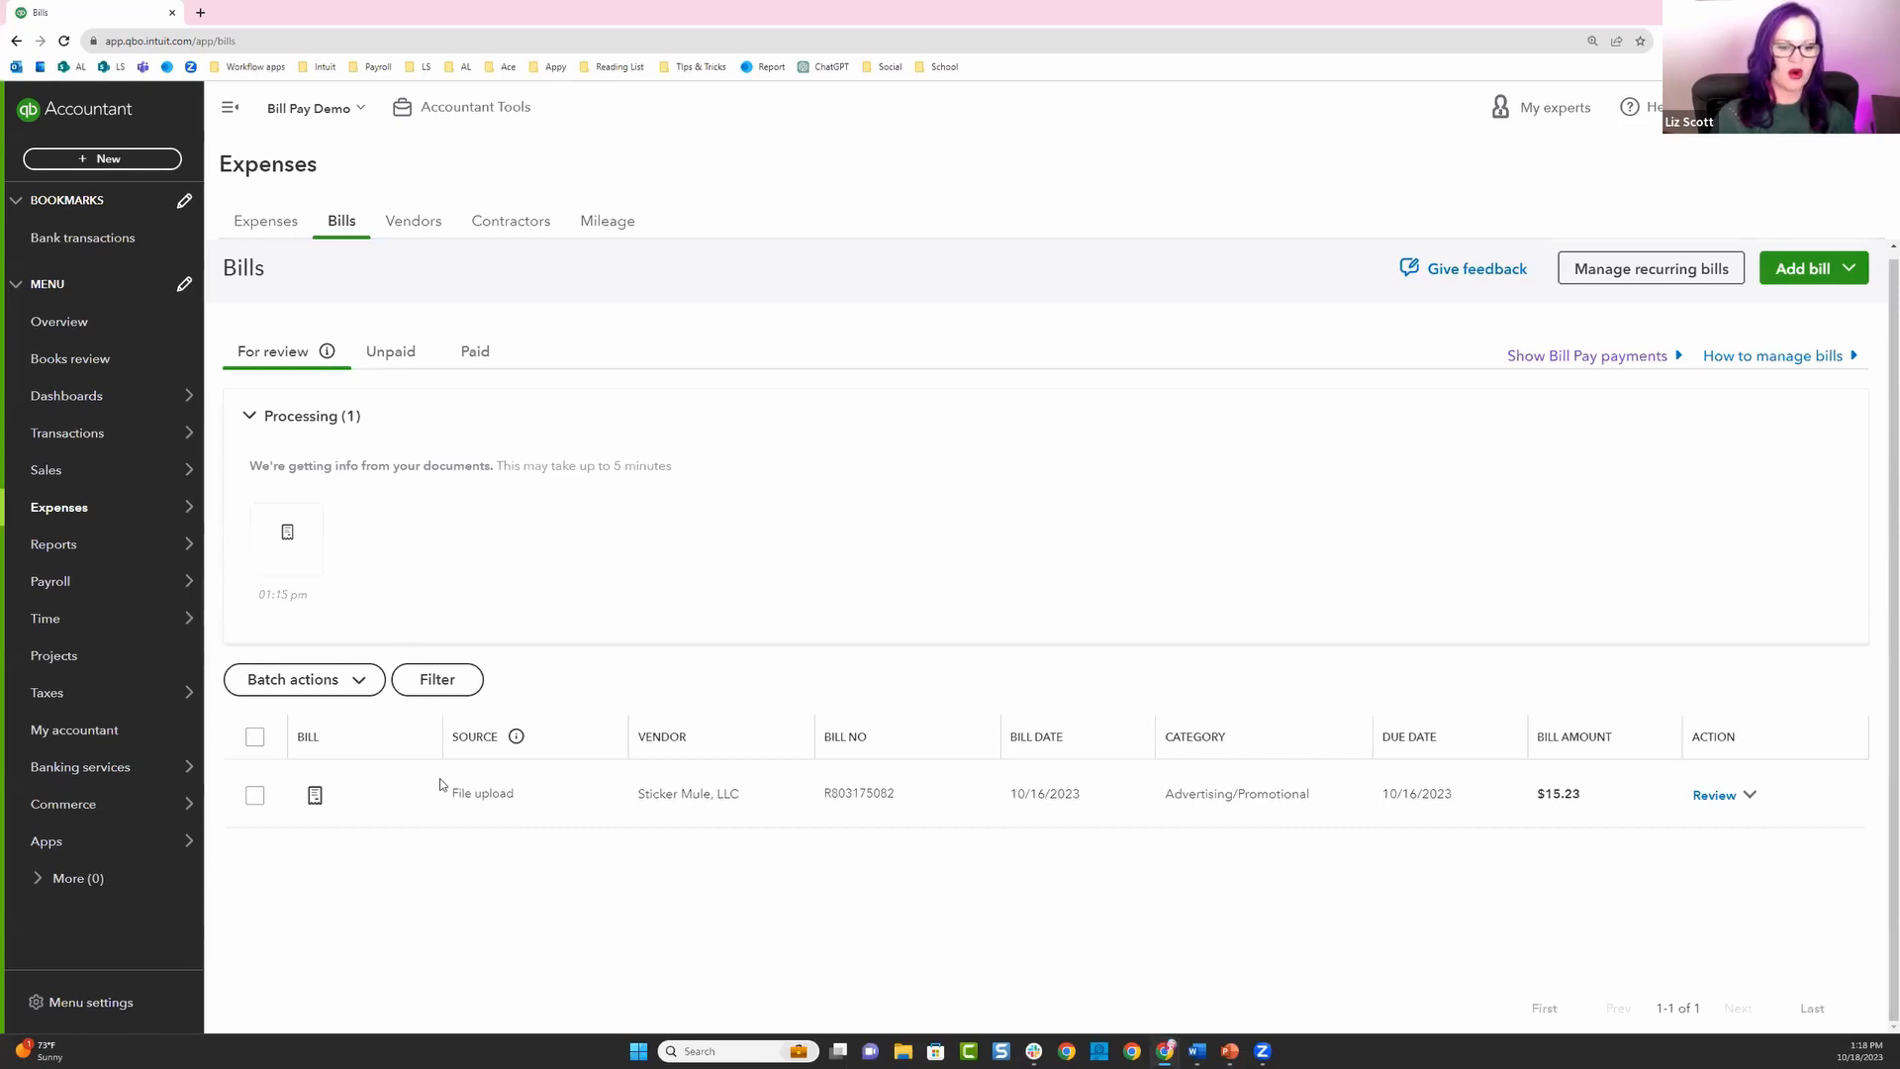
pyautogui.click(379, 358)
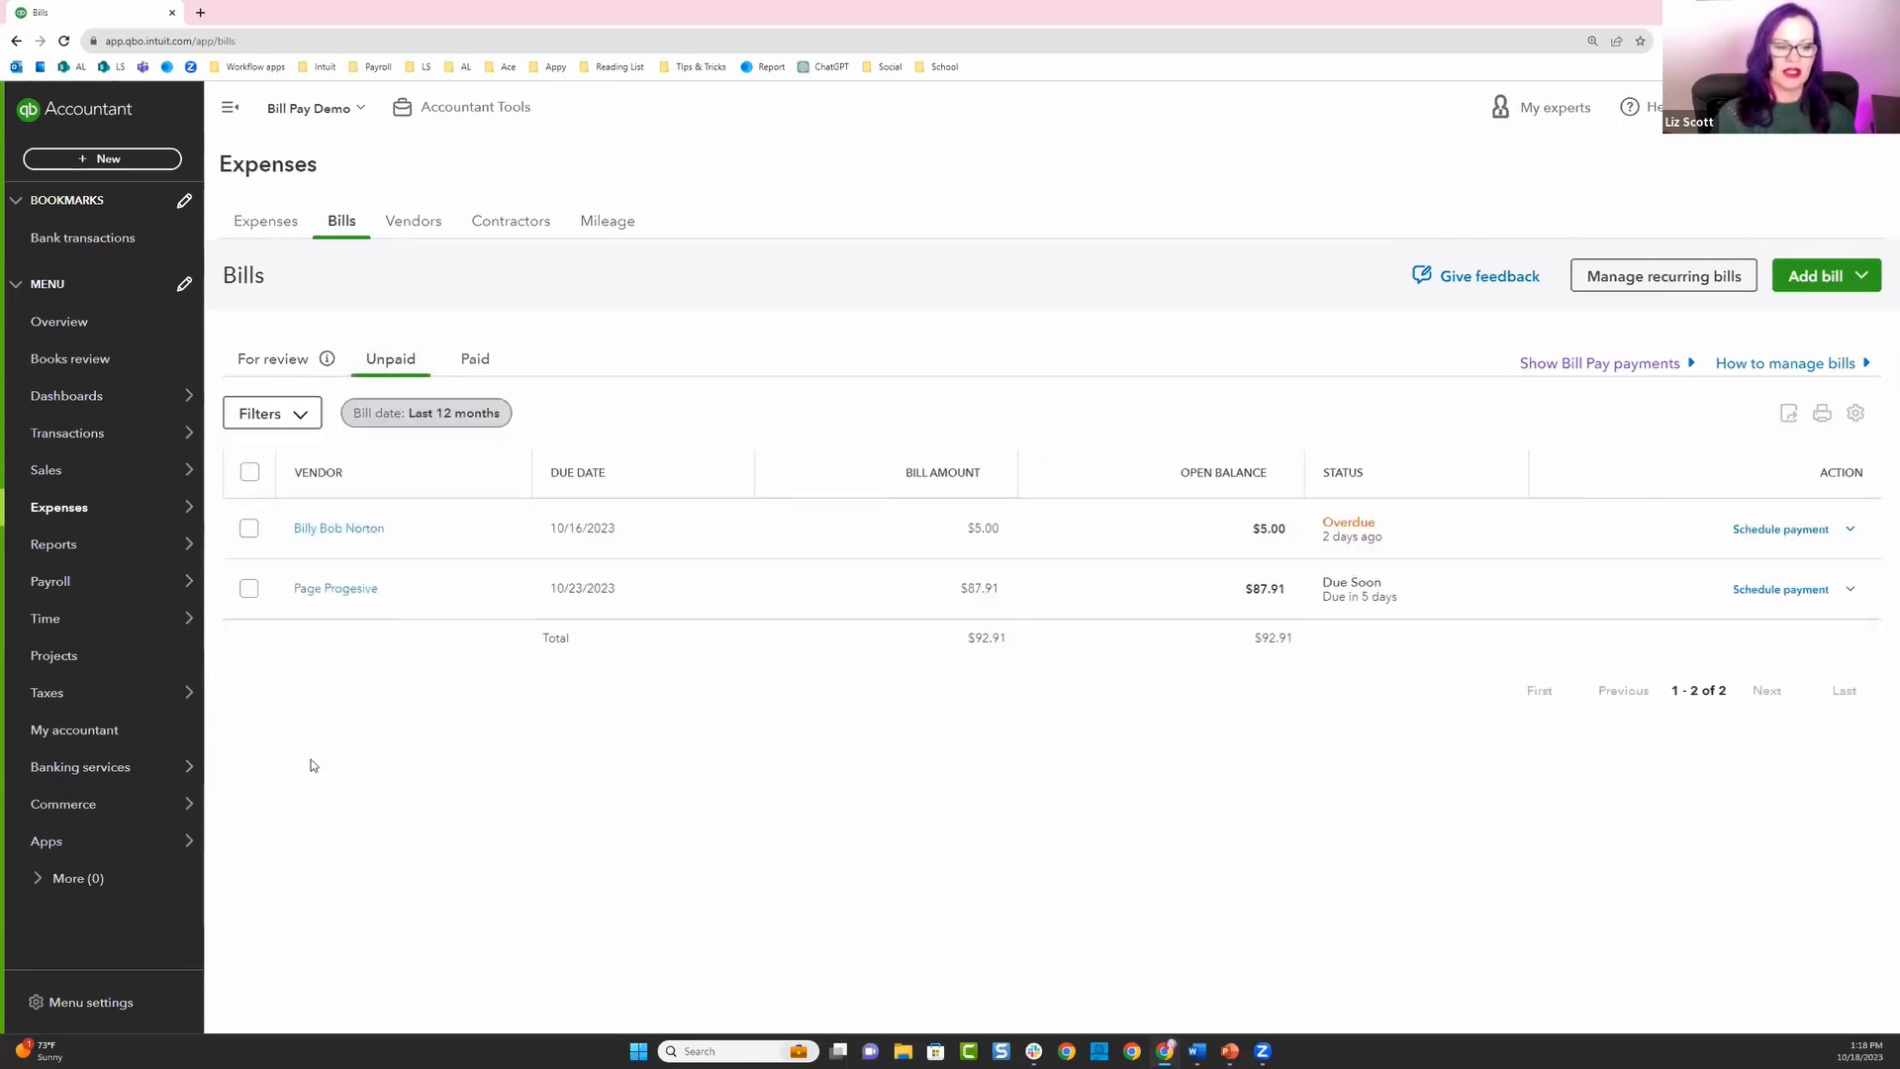
# Schedule payment of the Page Progesive bill from the BANCFIRST checking account and continue to the payment type.
pyautogui.click(249, 590)
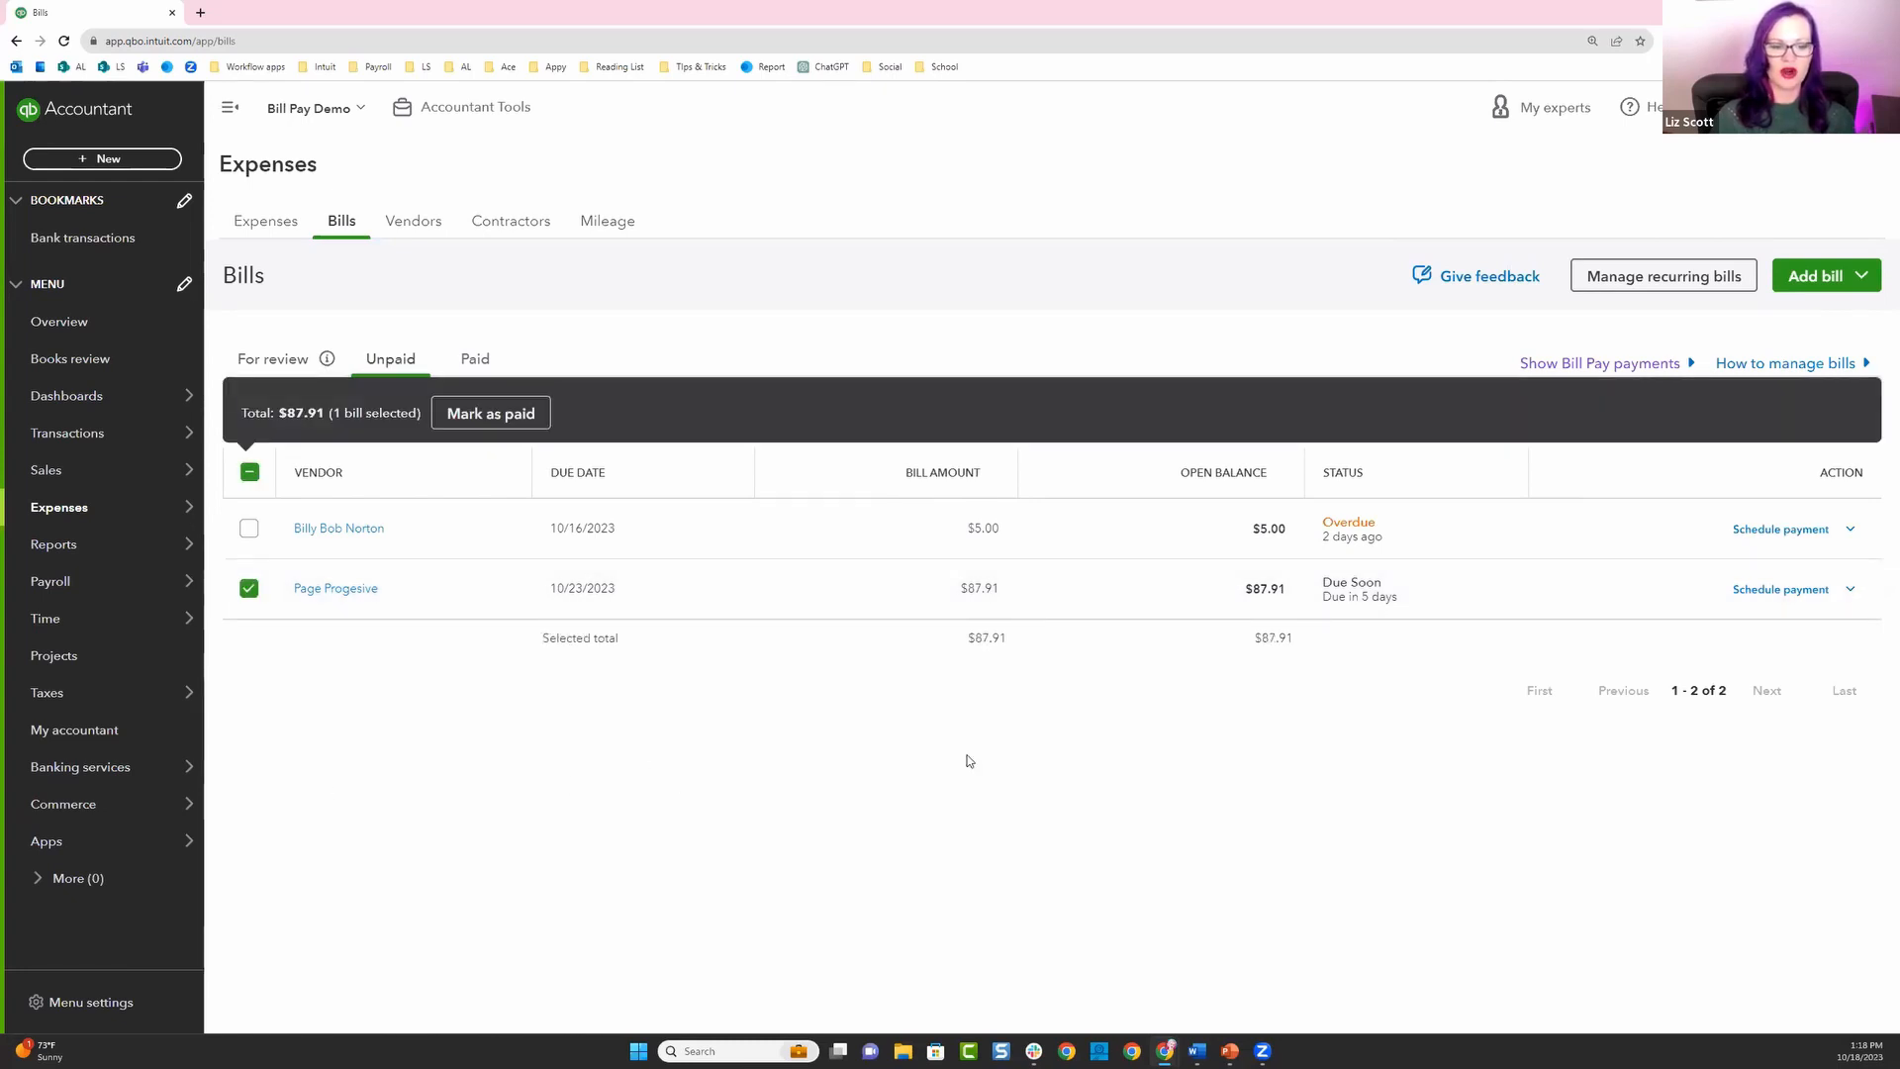
pyautogui.click(1777, 591)
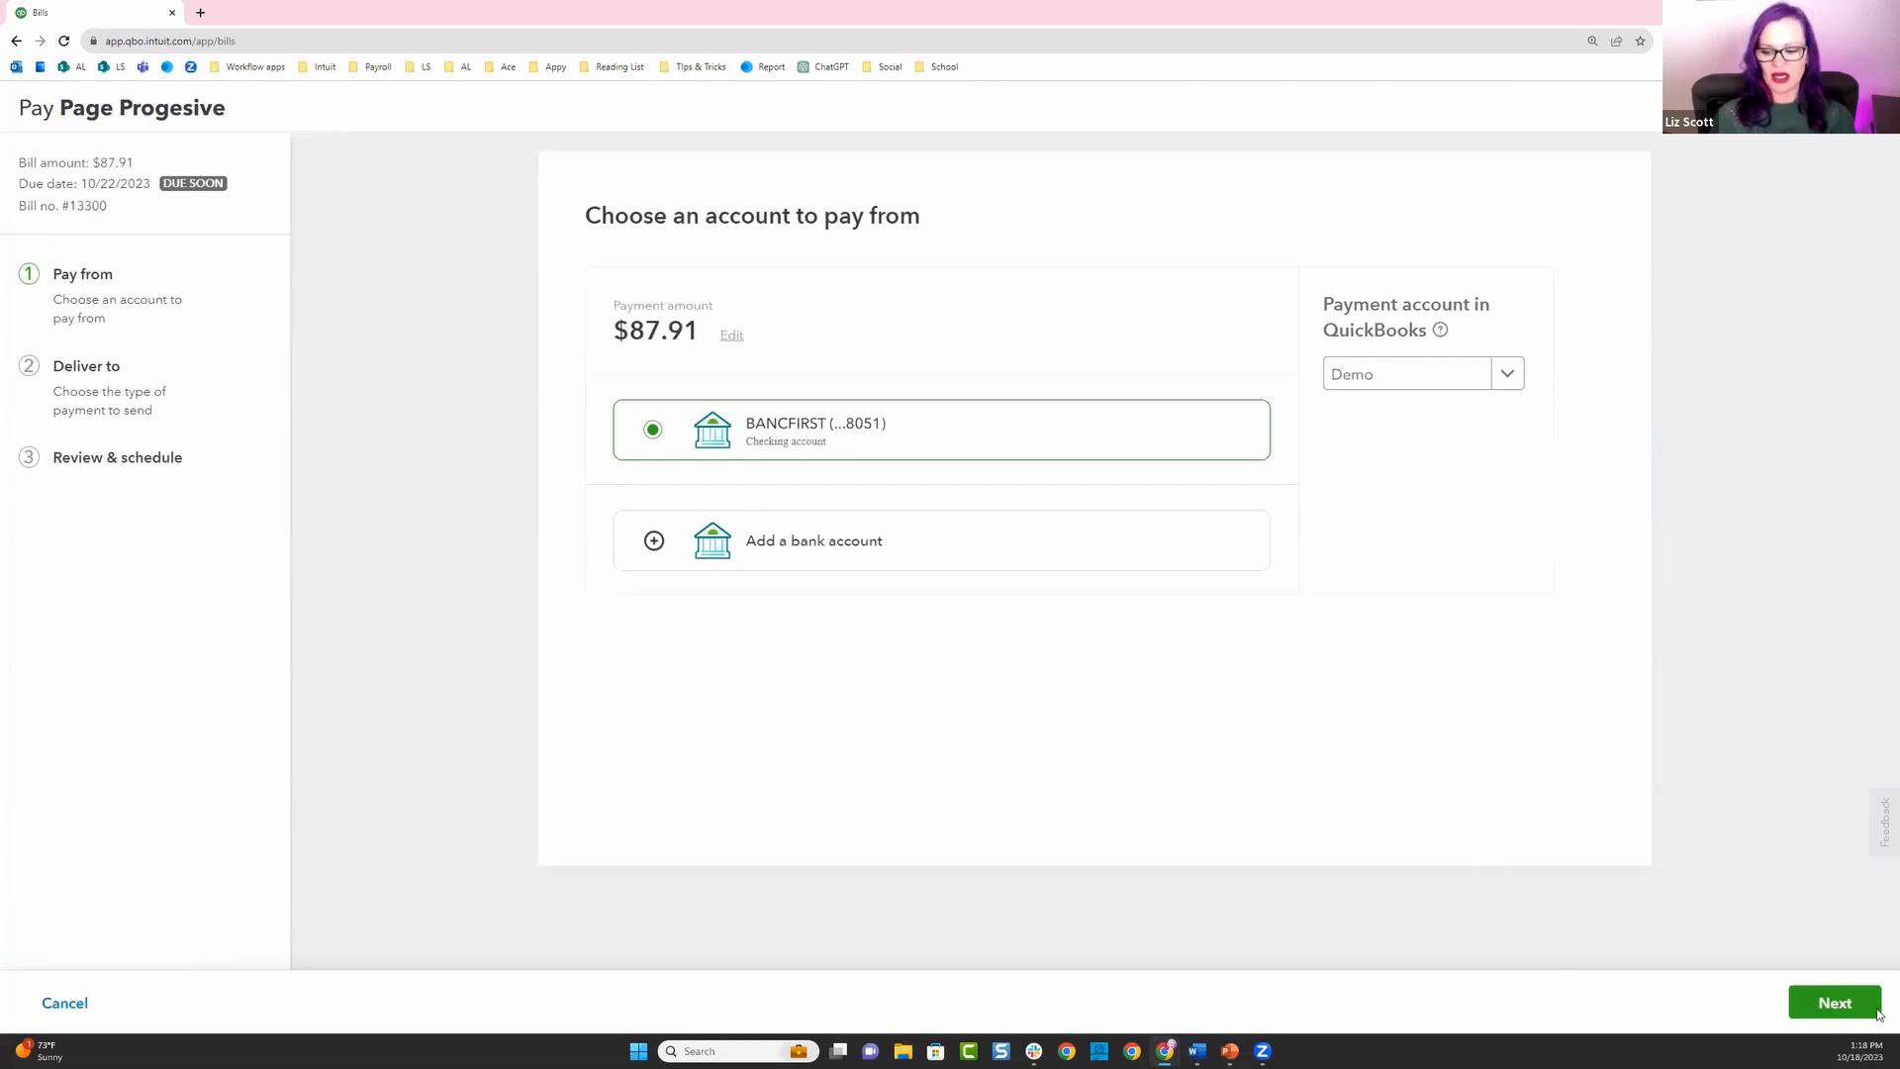
pyautogui.click(1817, 1009)
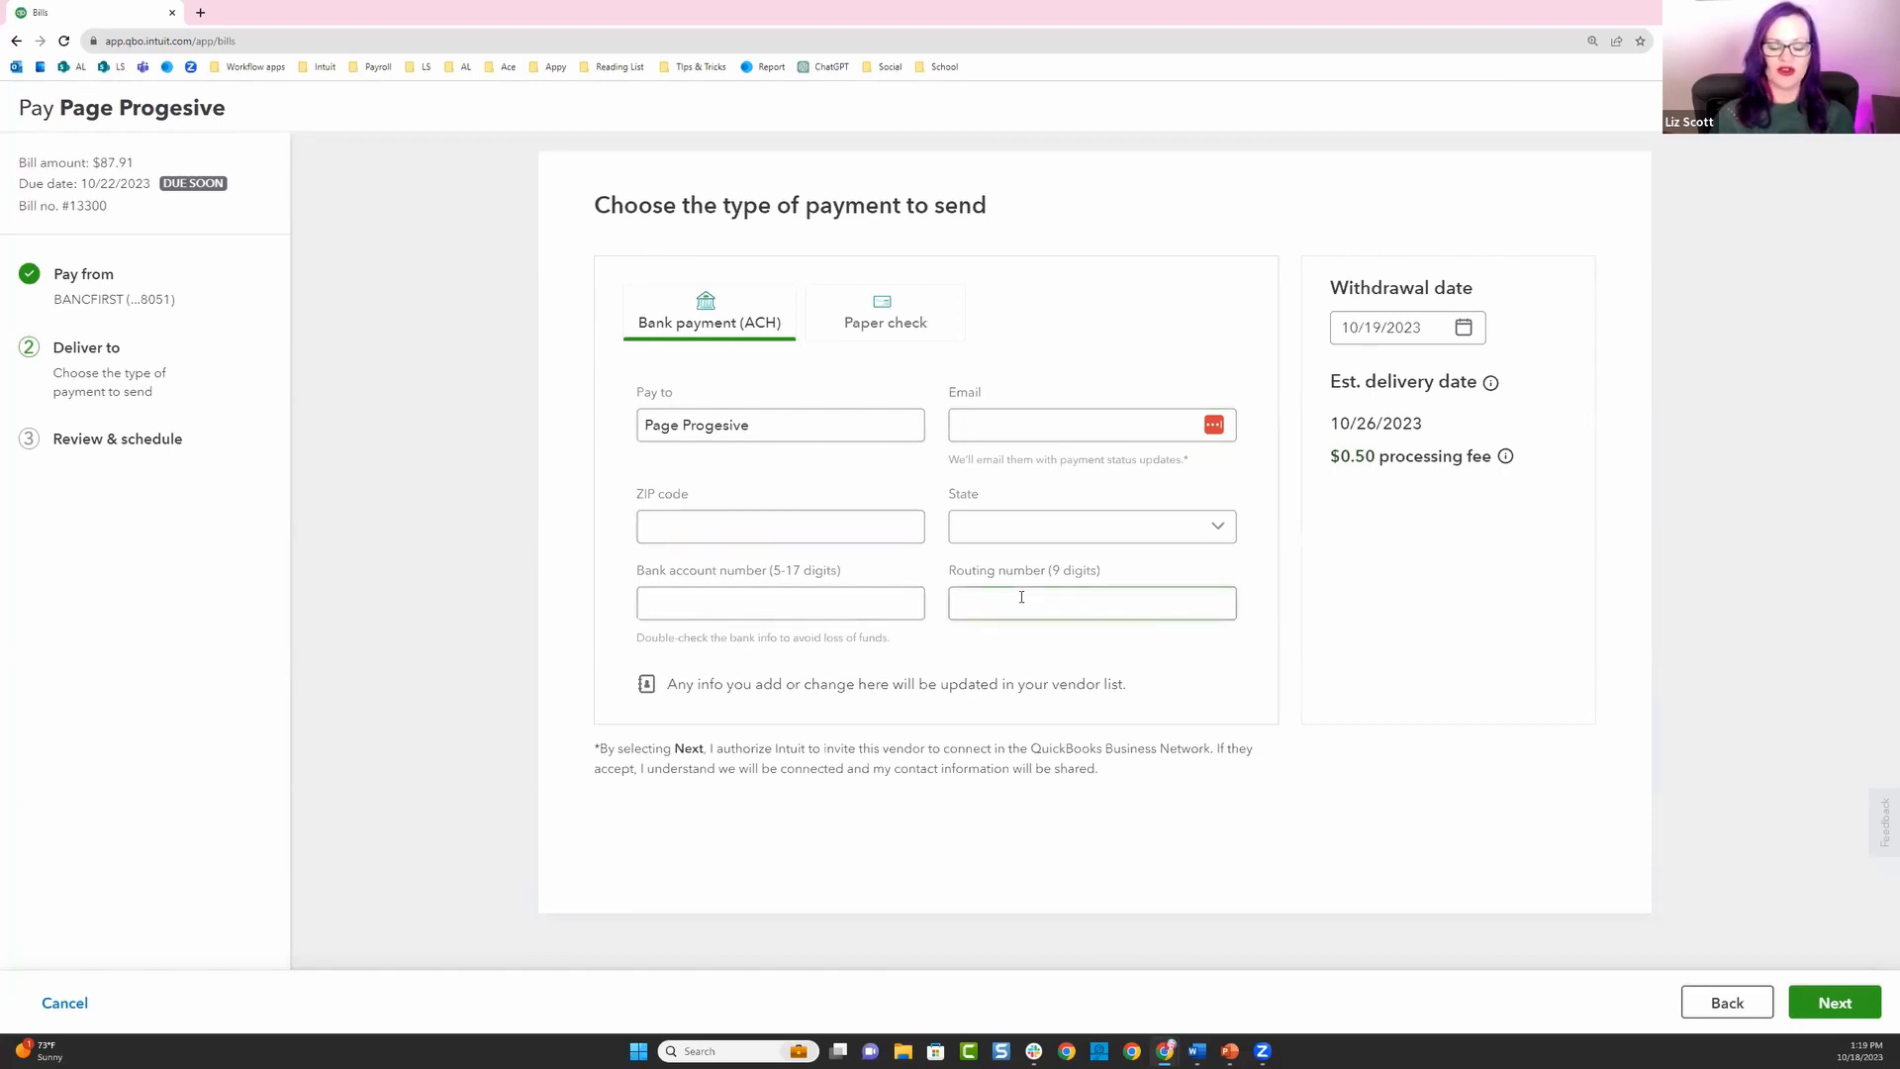
# Choose a paper check as the payment type and enter the vendor's street address and city.
pyautogui.click(879, 322)
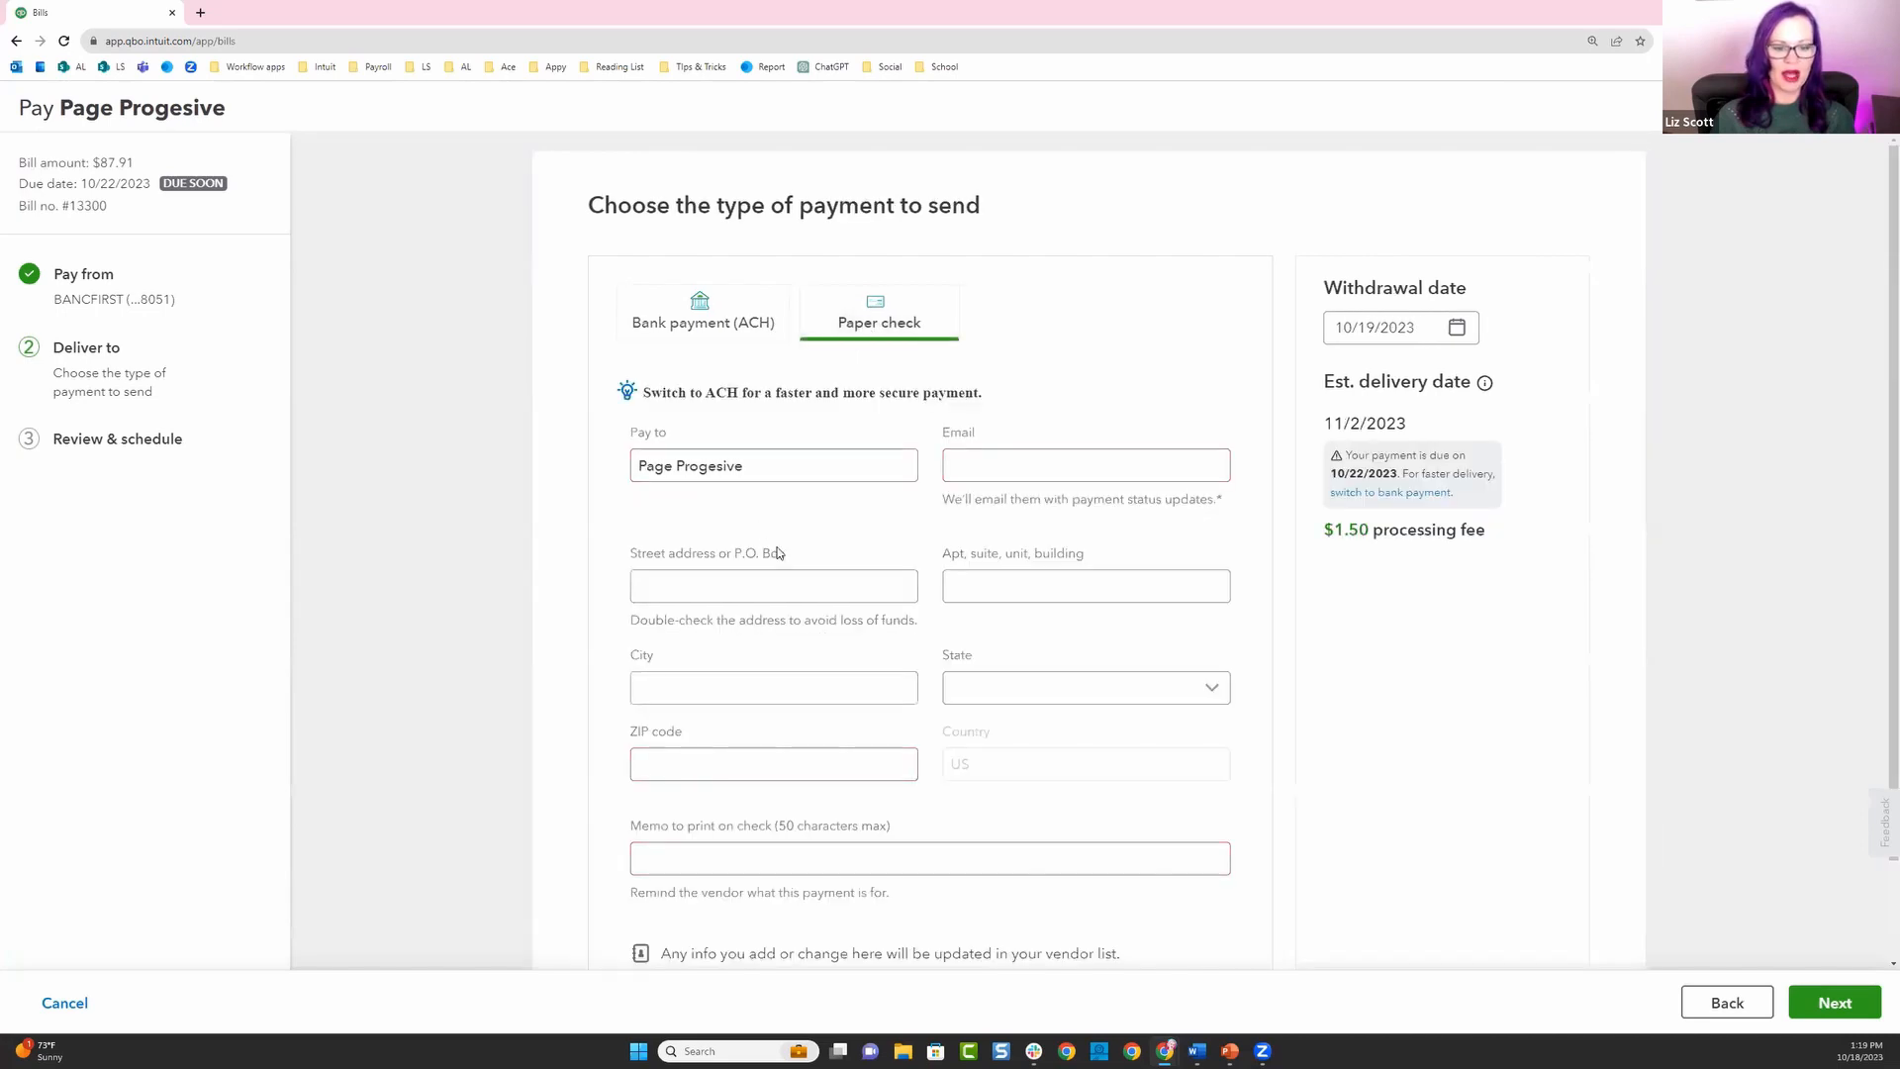
pyautogui.scroll(-1, 777, 564)
pyautogui.click(694, 510)
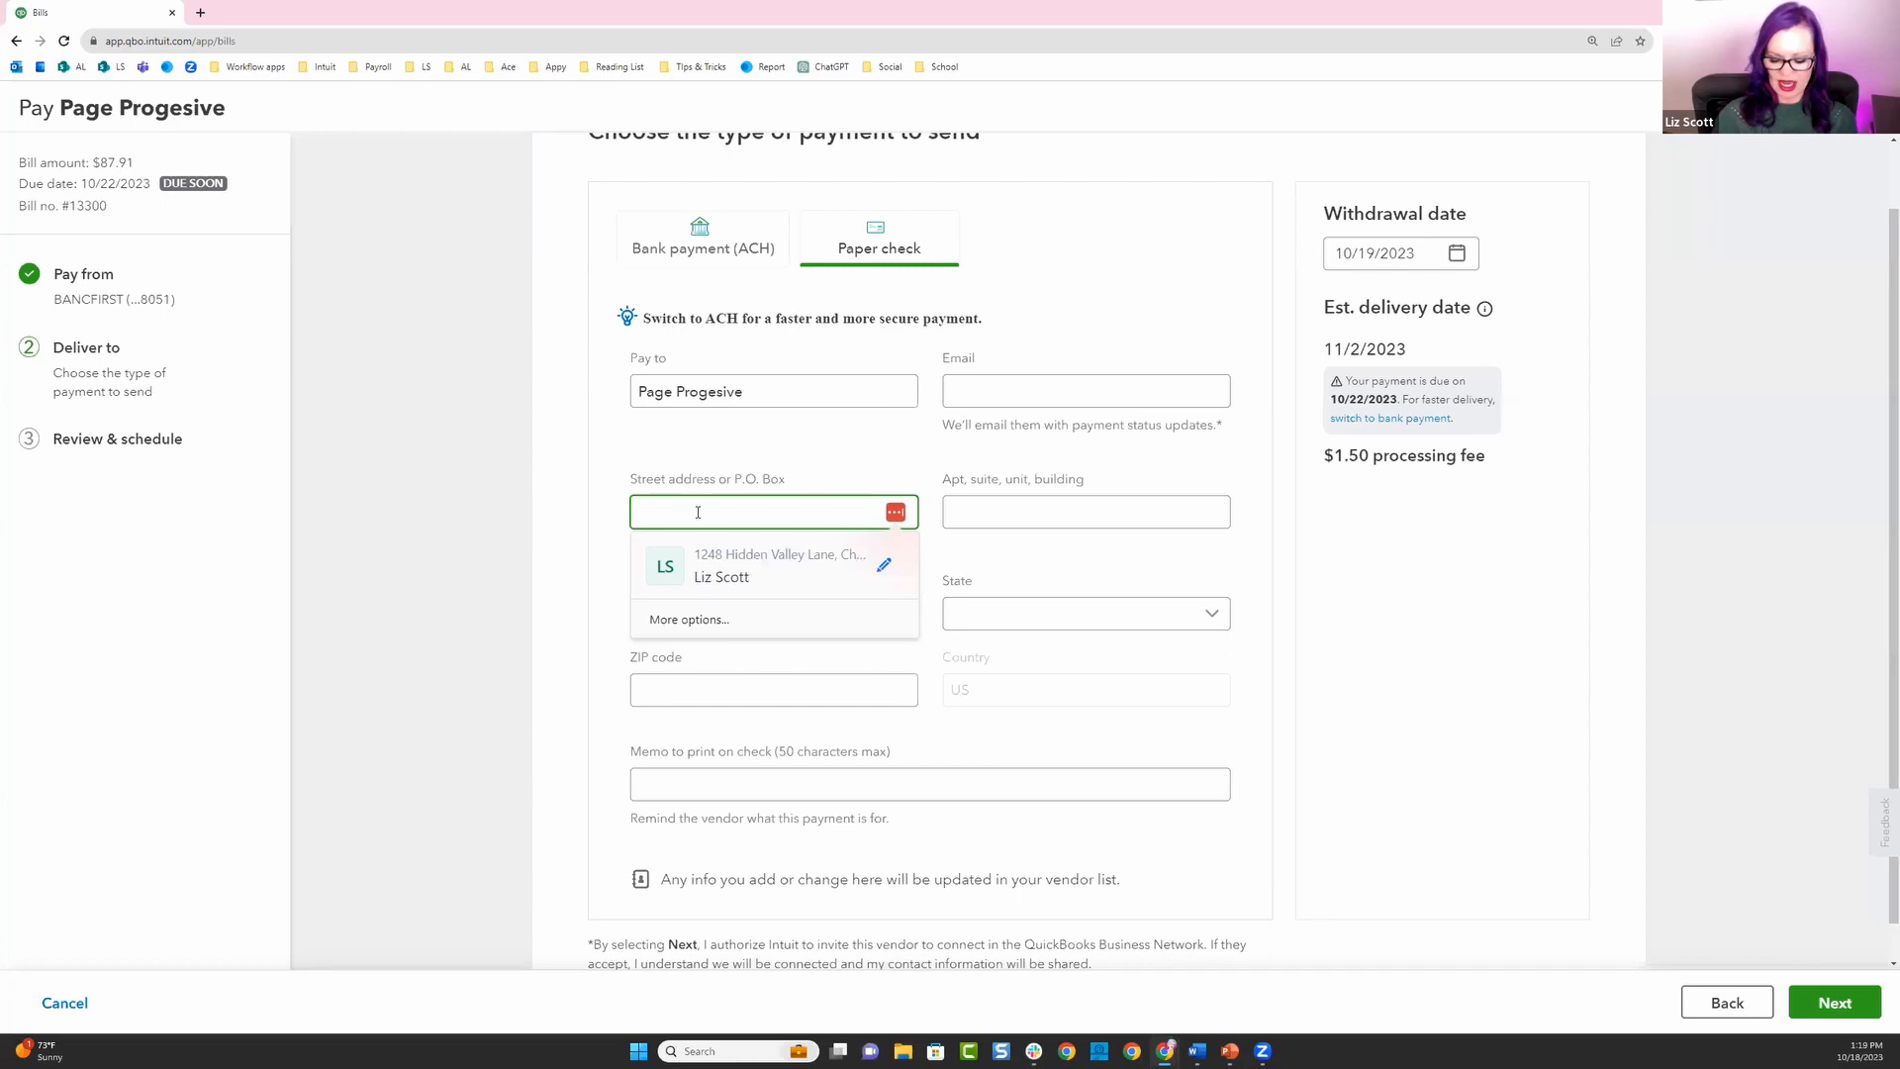
pyautogui.write('147')
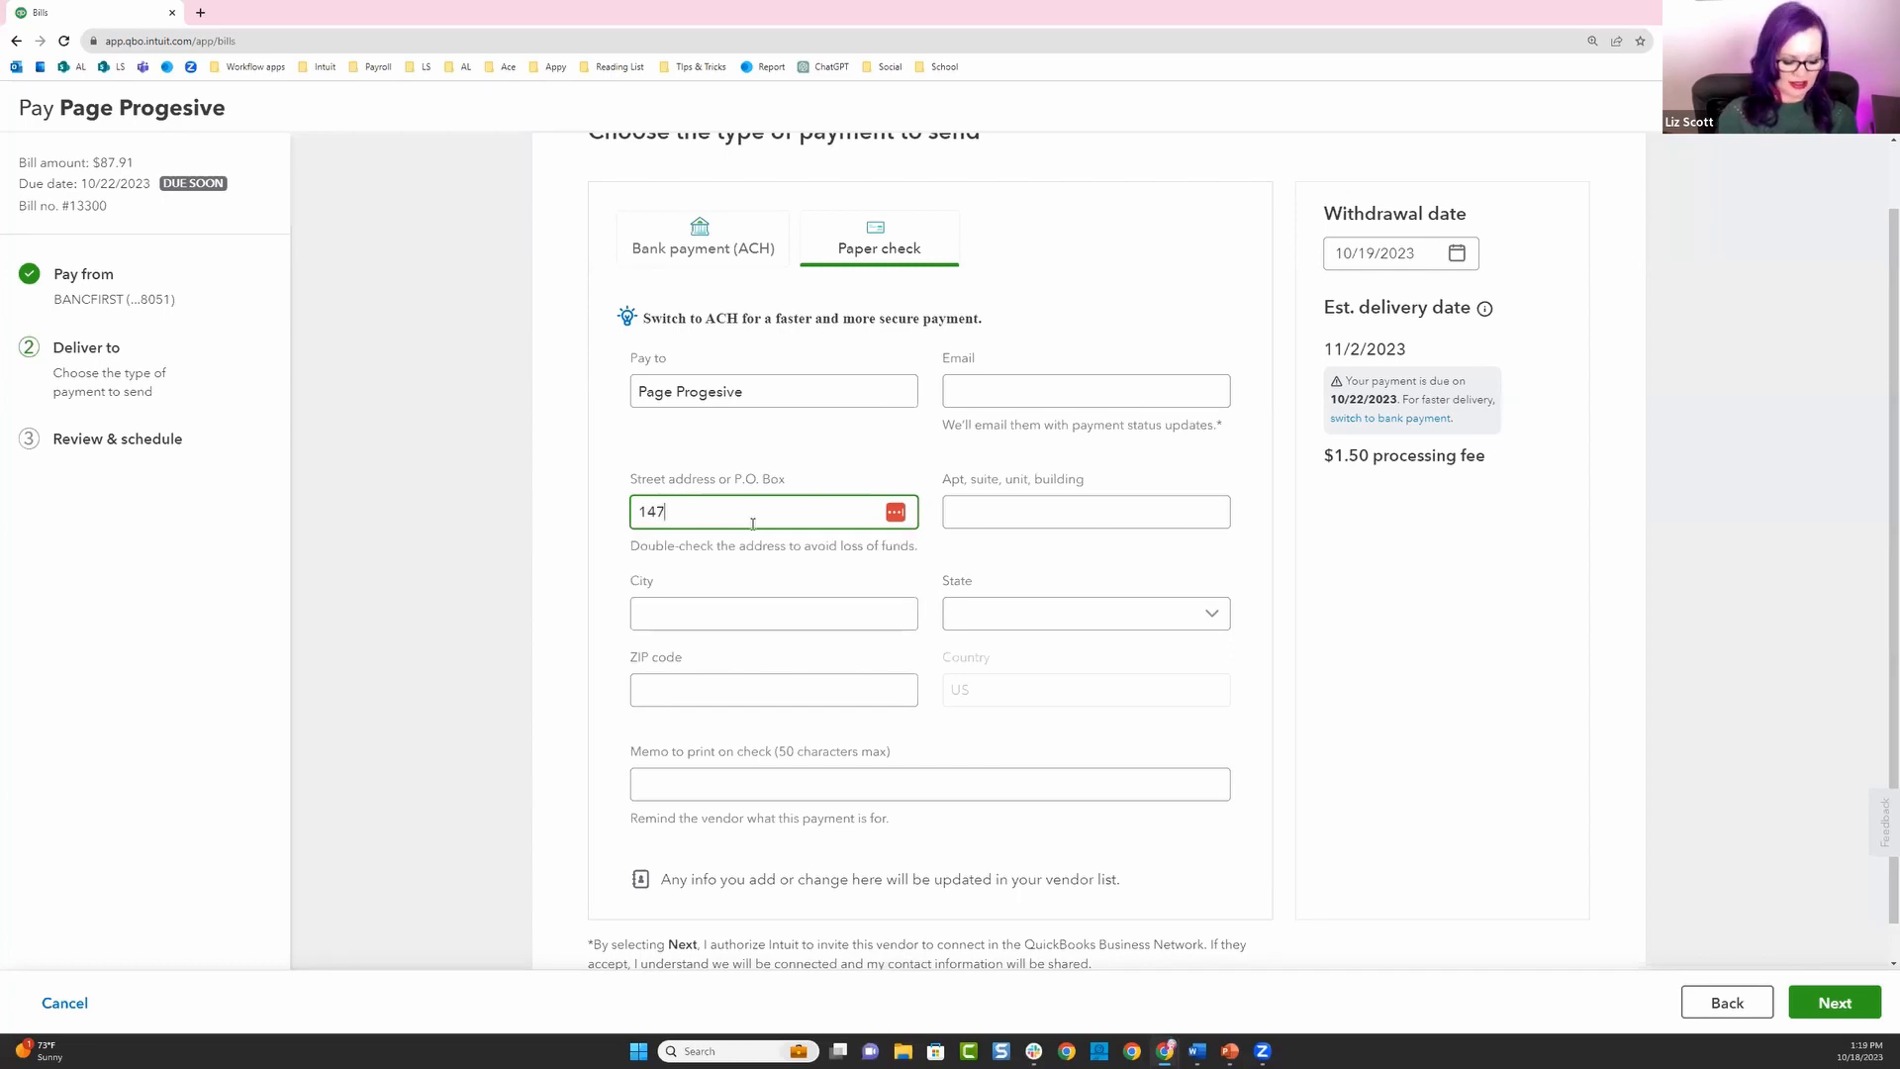
pyautogui.write(' Street')
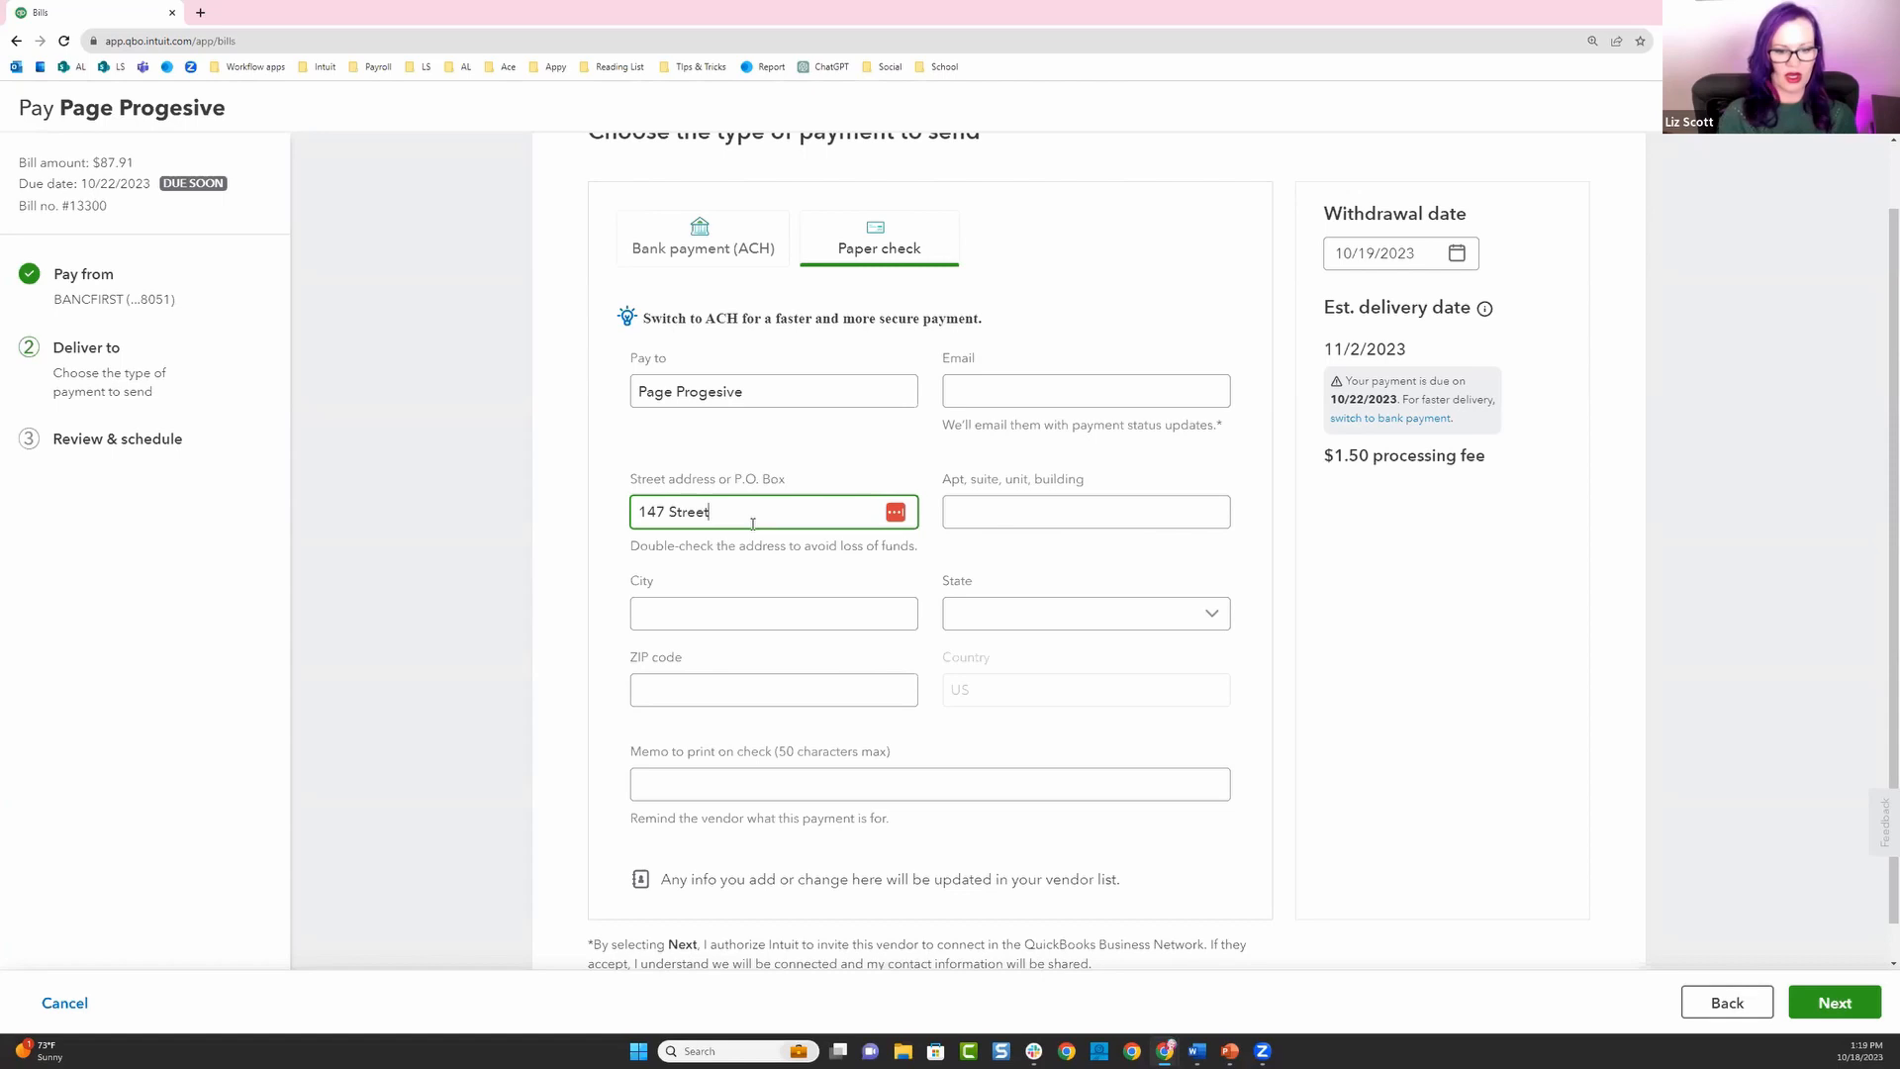
pyautogui.click(826, 613)
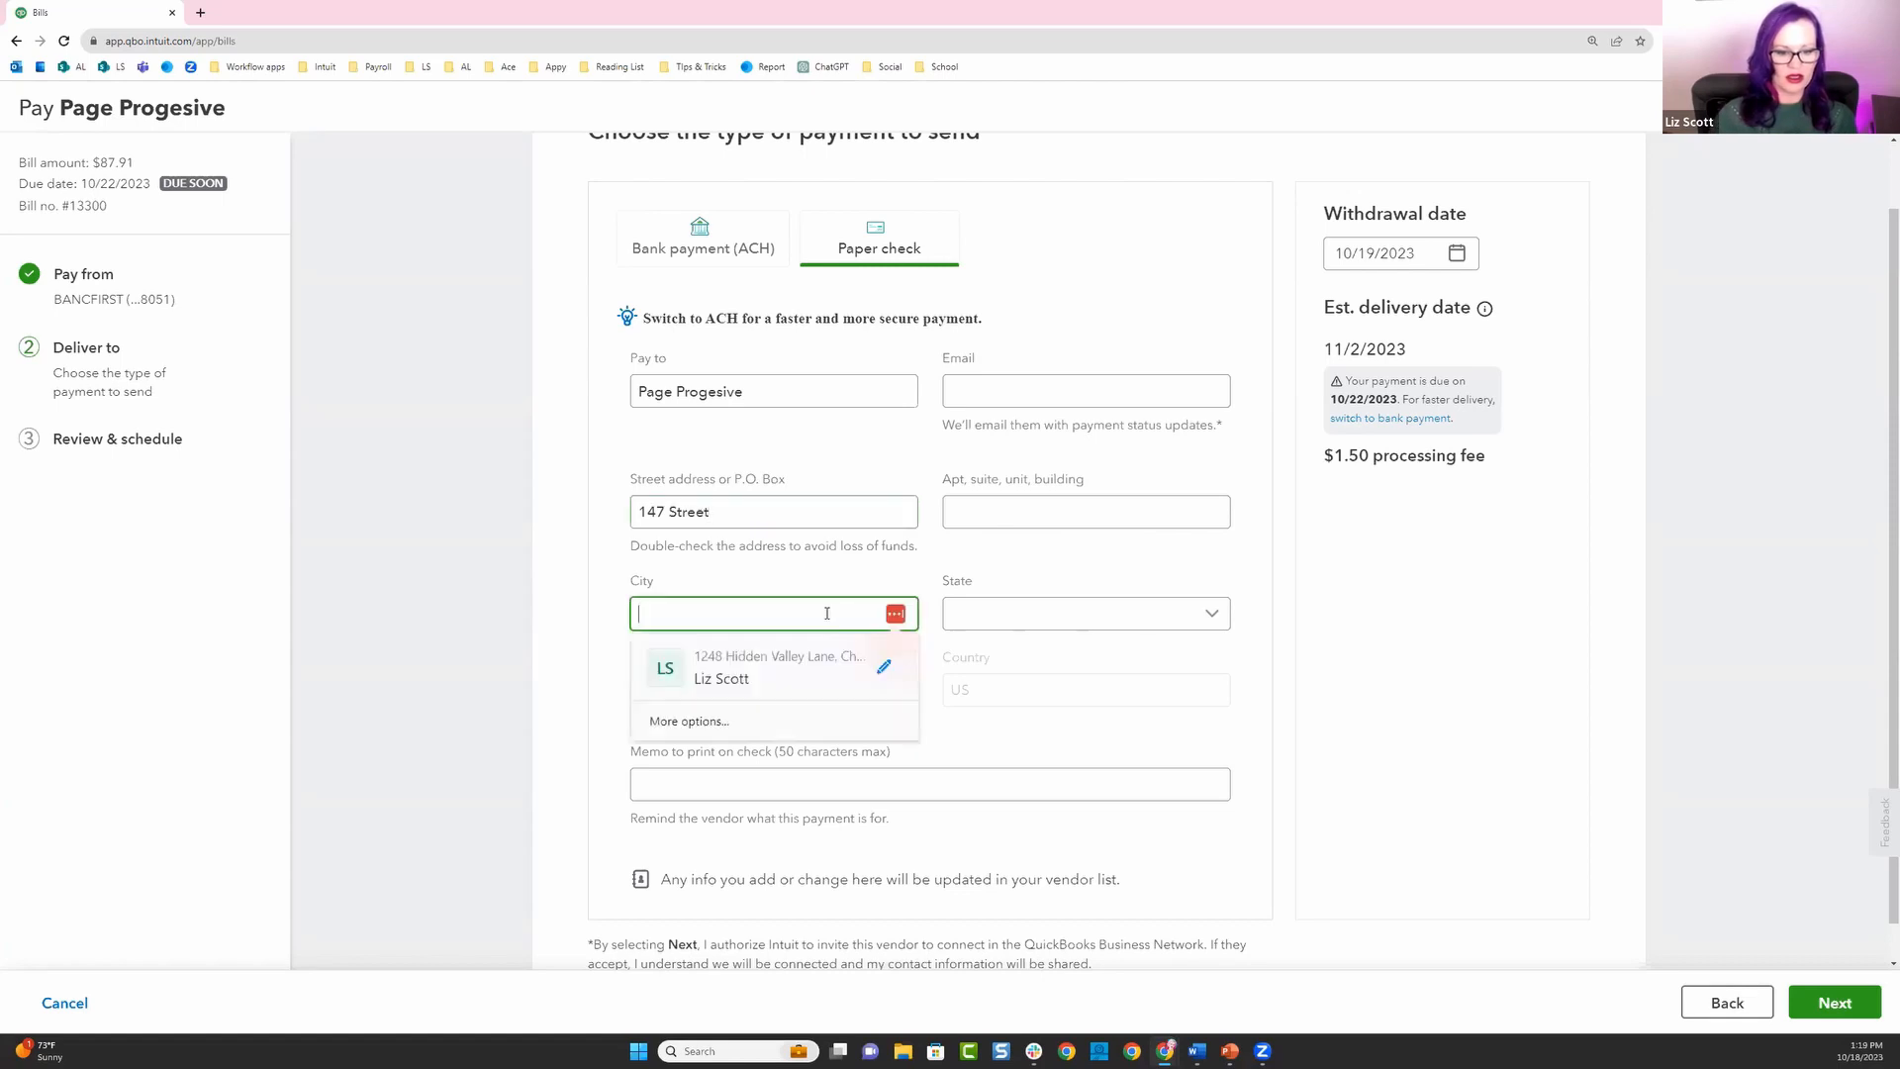
pyautogui.write('CHoc')
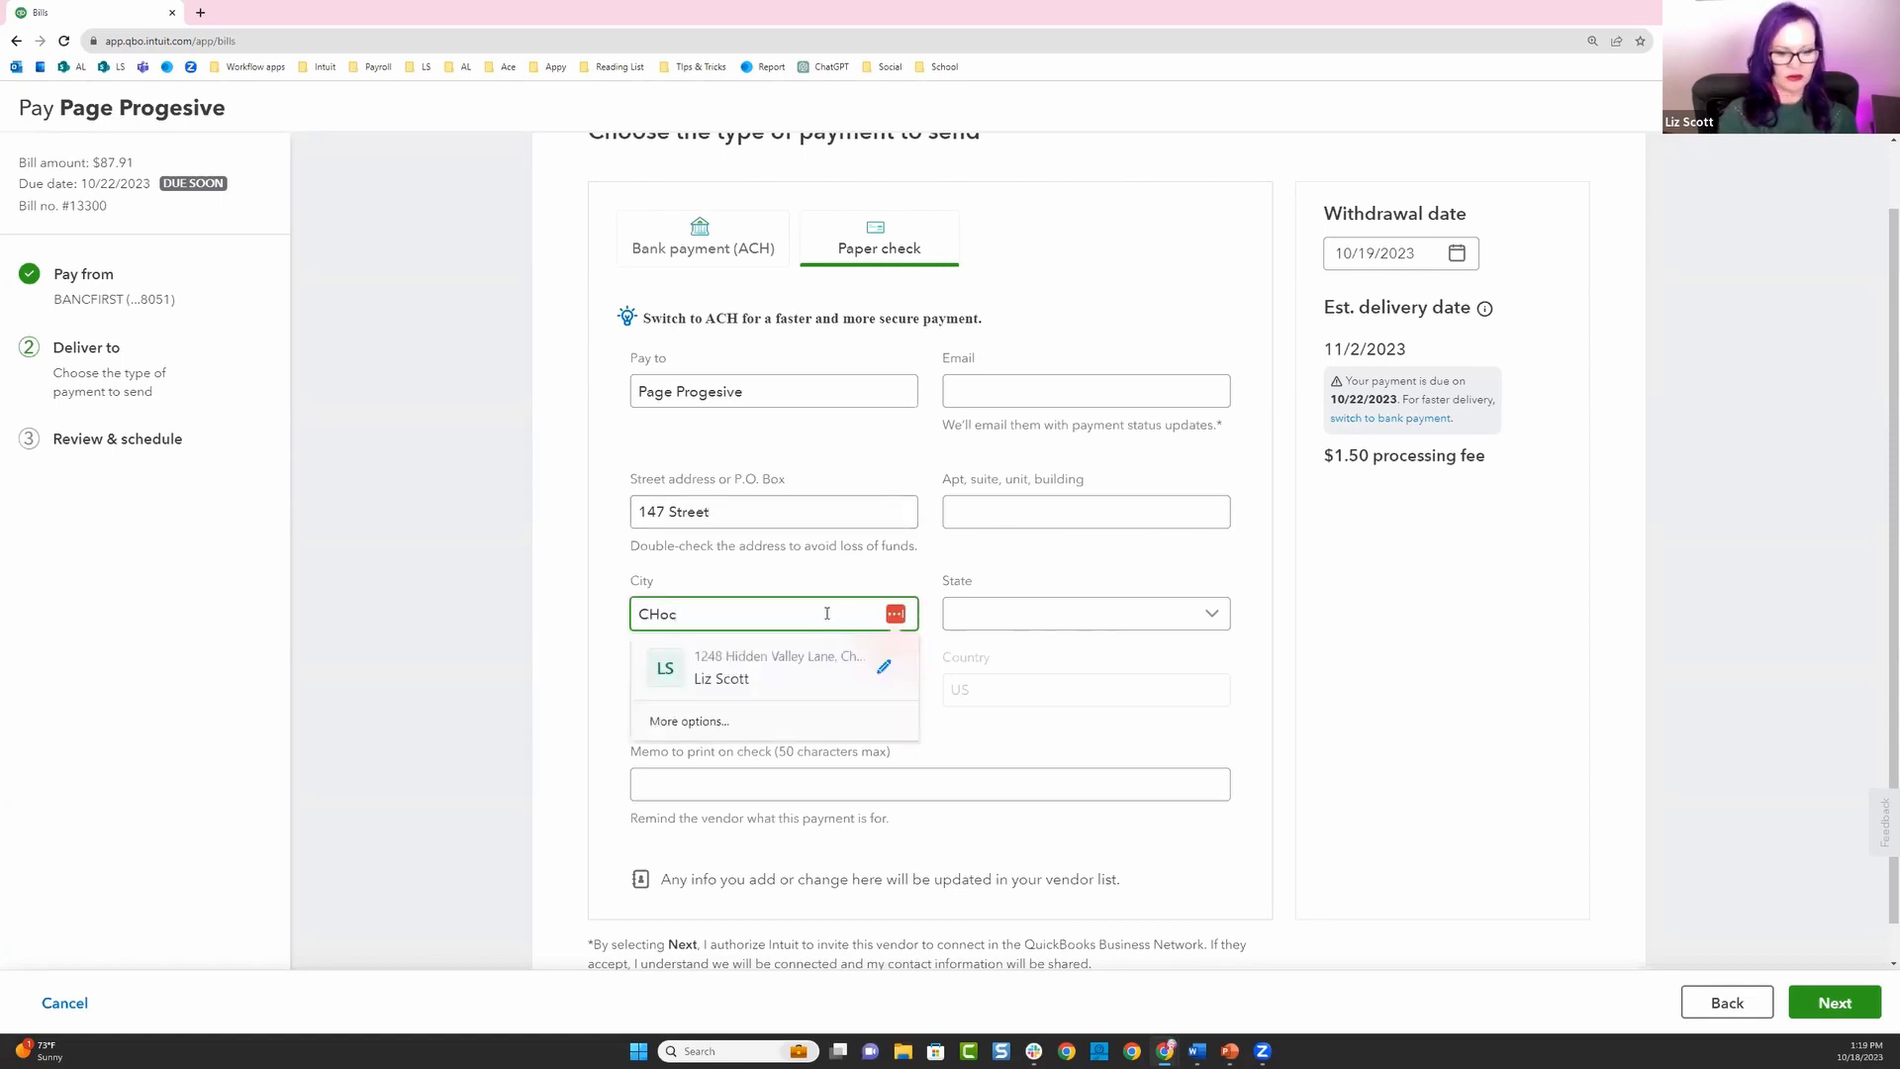
pyautogui.write('taw')
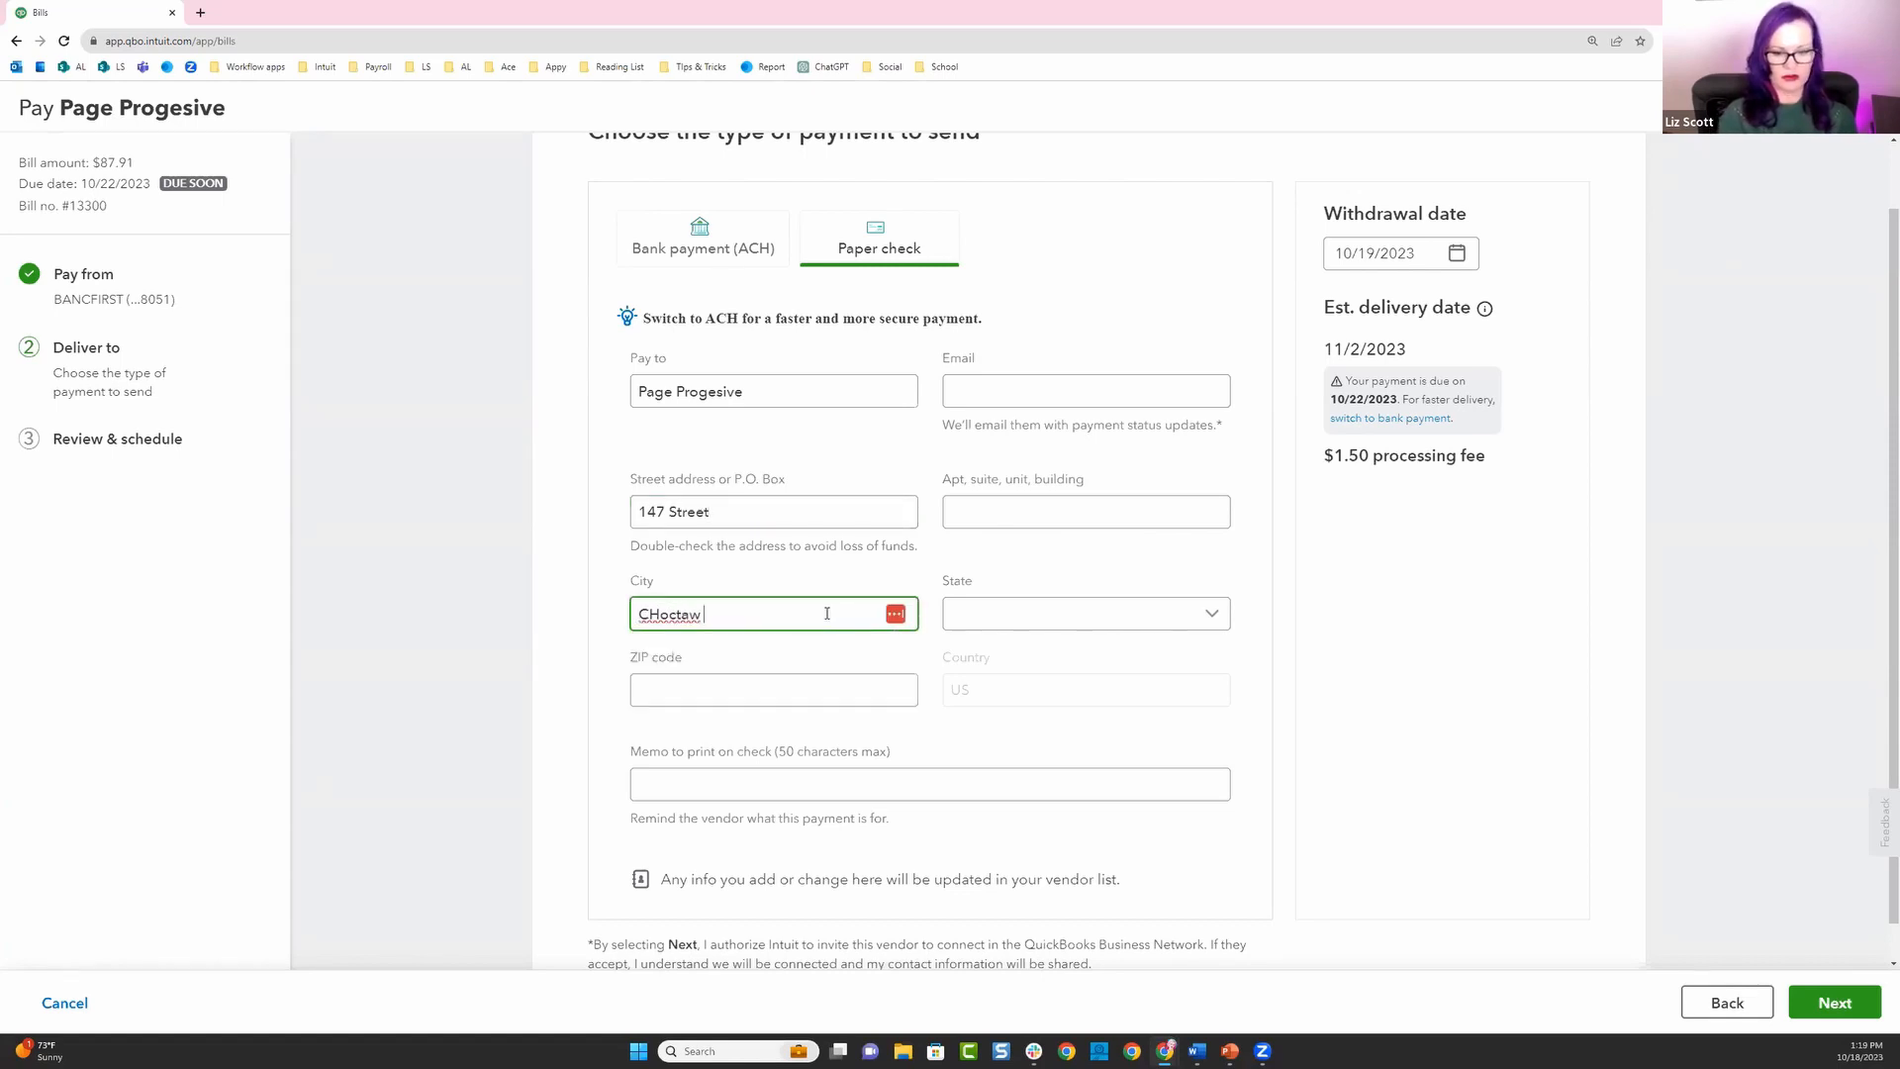
# Select the state and enter the ZIP code for the vendor's mailing address.
pyautogui.click(1021, 613)
pyautogui.scroll(-7, 1095, 793)
pyautogui.click(1004, 804)
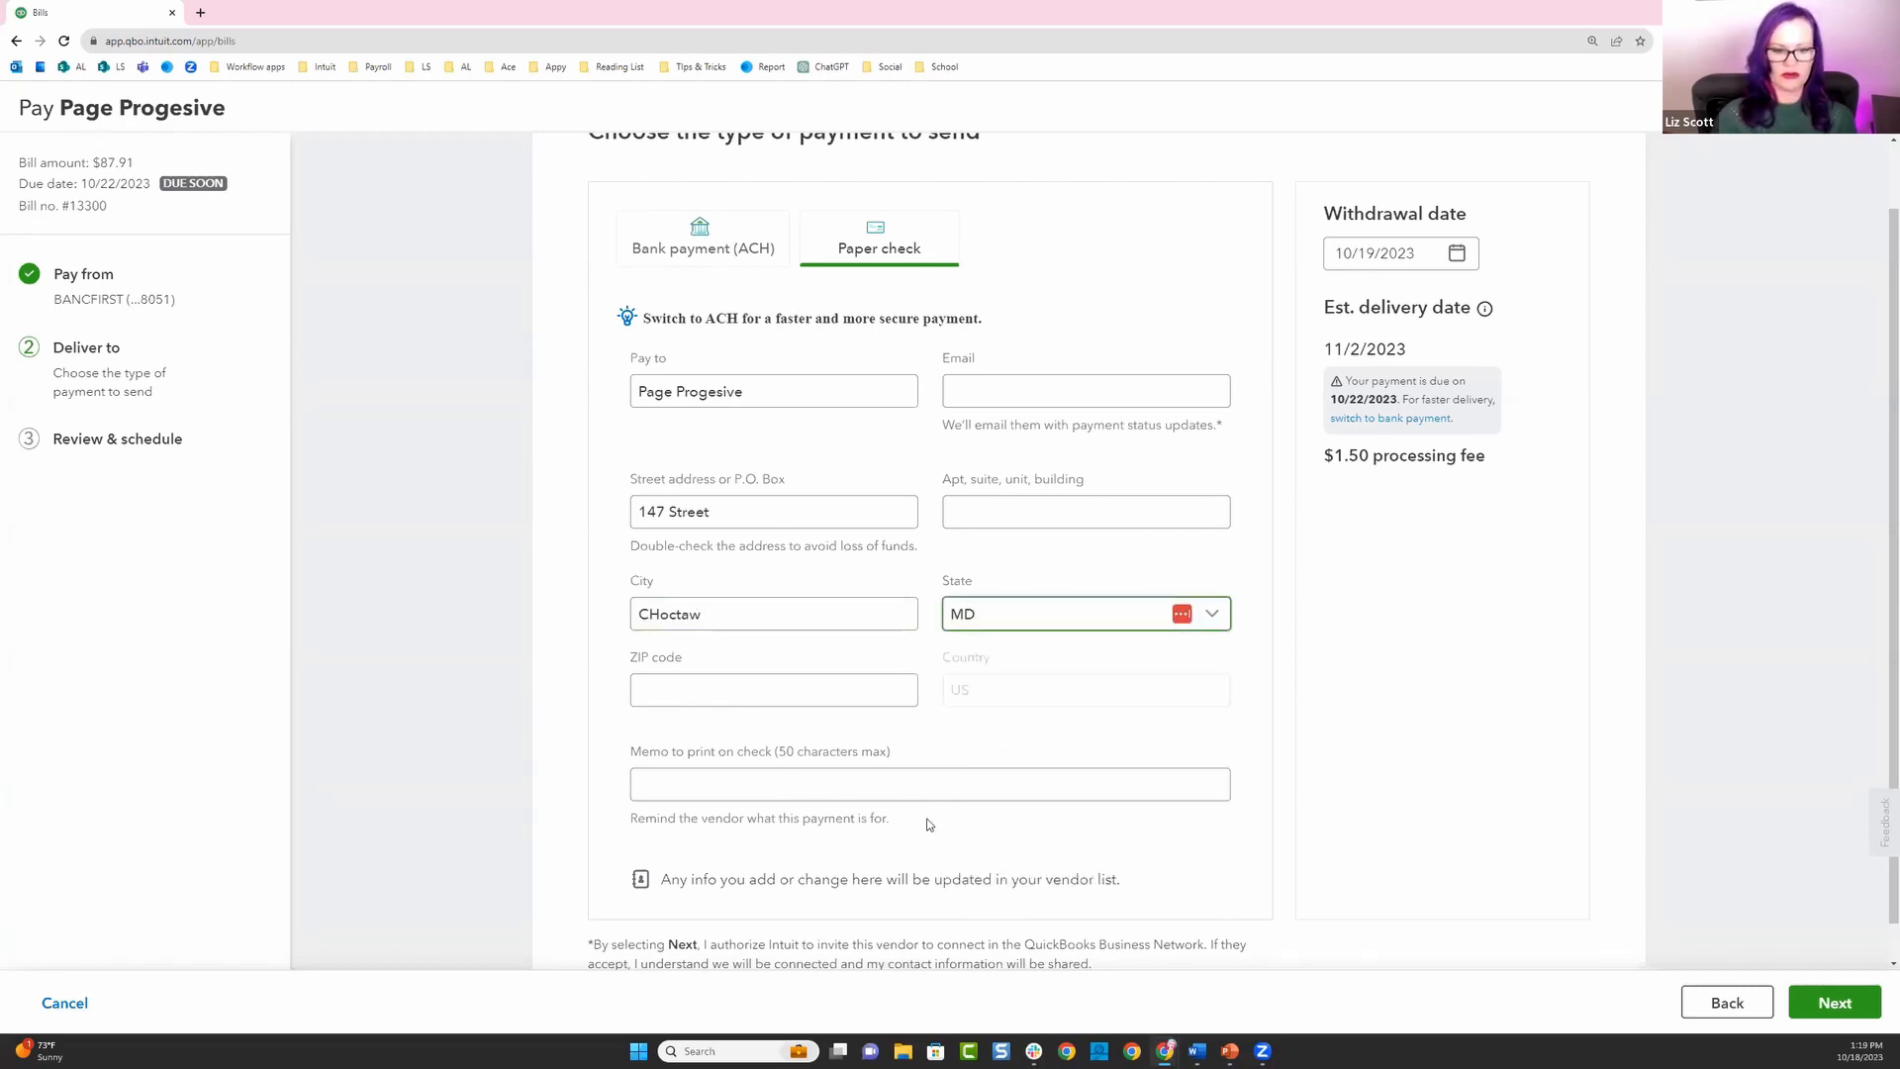
pyautogui.click(749, 685)
pyautogui.write('73020')
pyautogui.click(1028, 762)
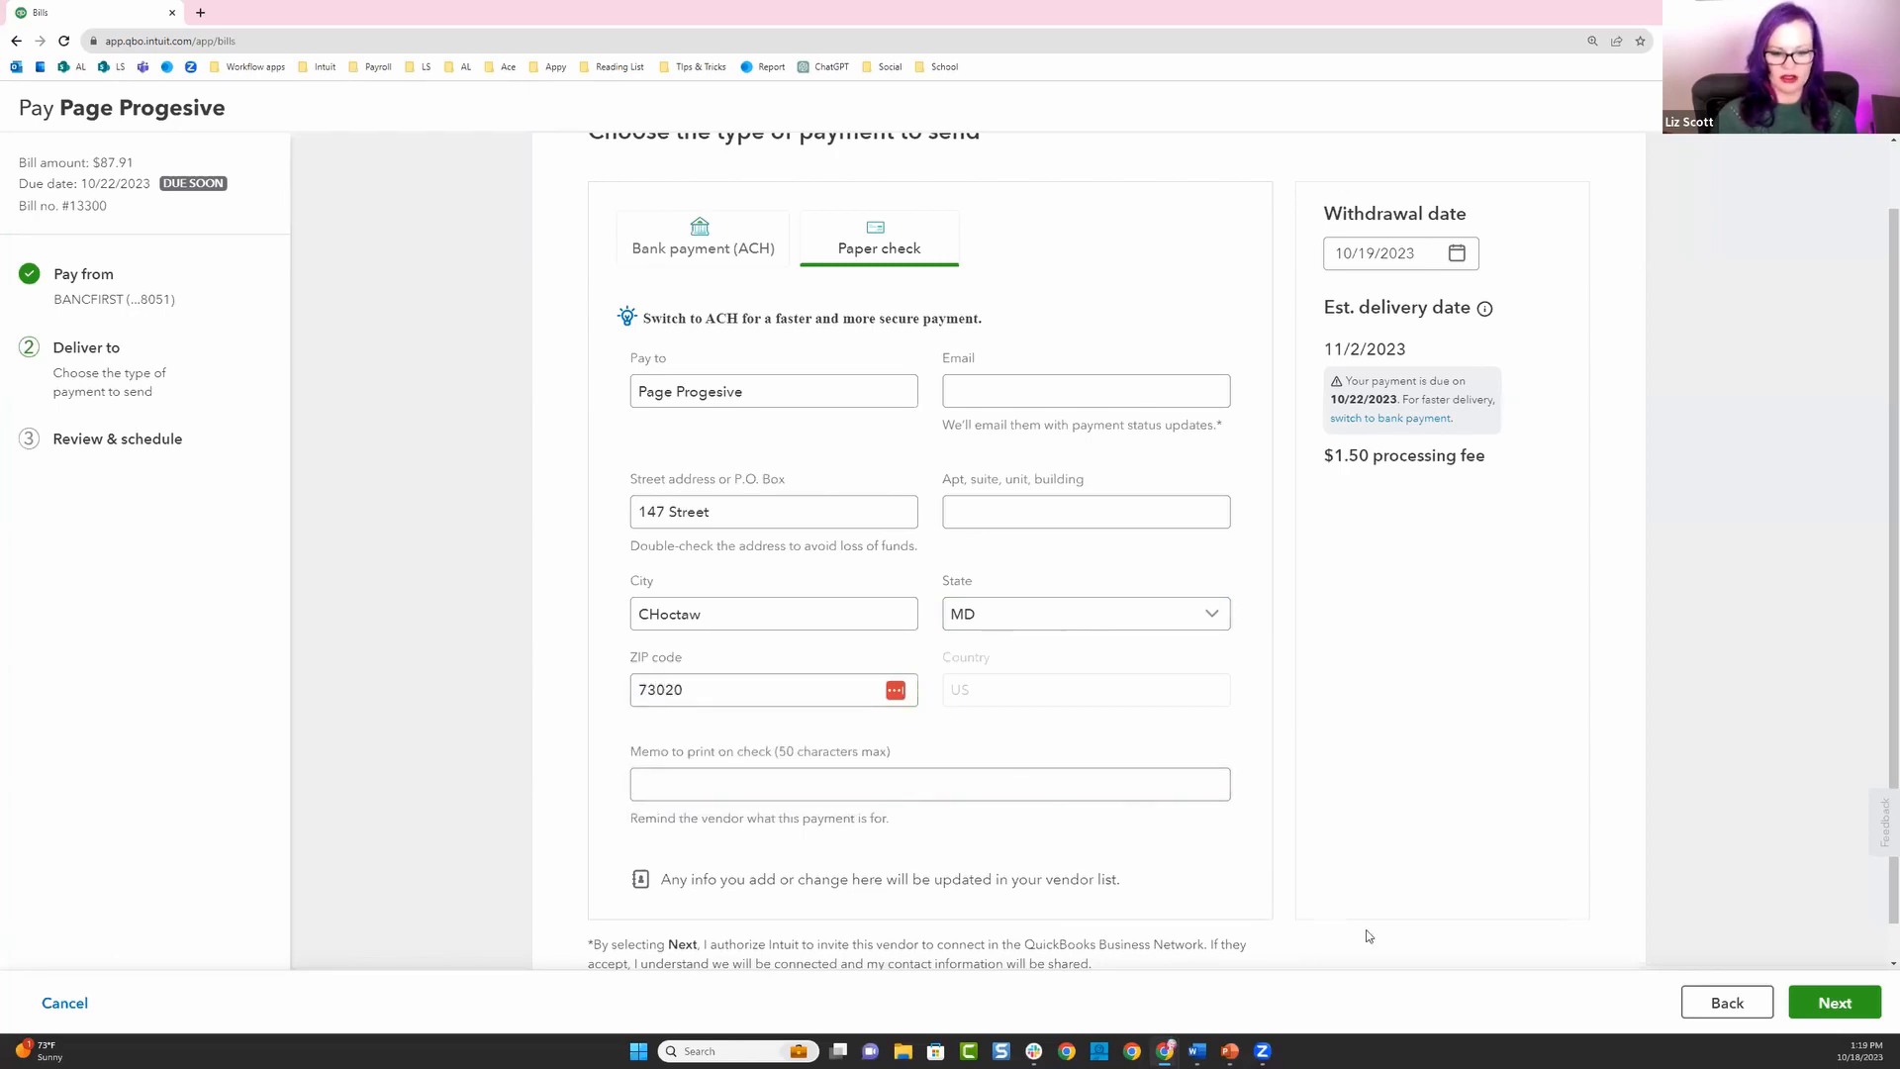
# Enter "Thank you" as the memo to print on the check and try to continue to the review.
pyautogui.scroll(-1, 1367, 936)
pyautogui.click(923, 754)
pyautogui.write('Thank you')
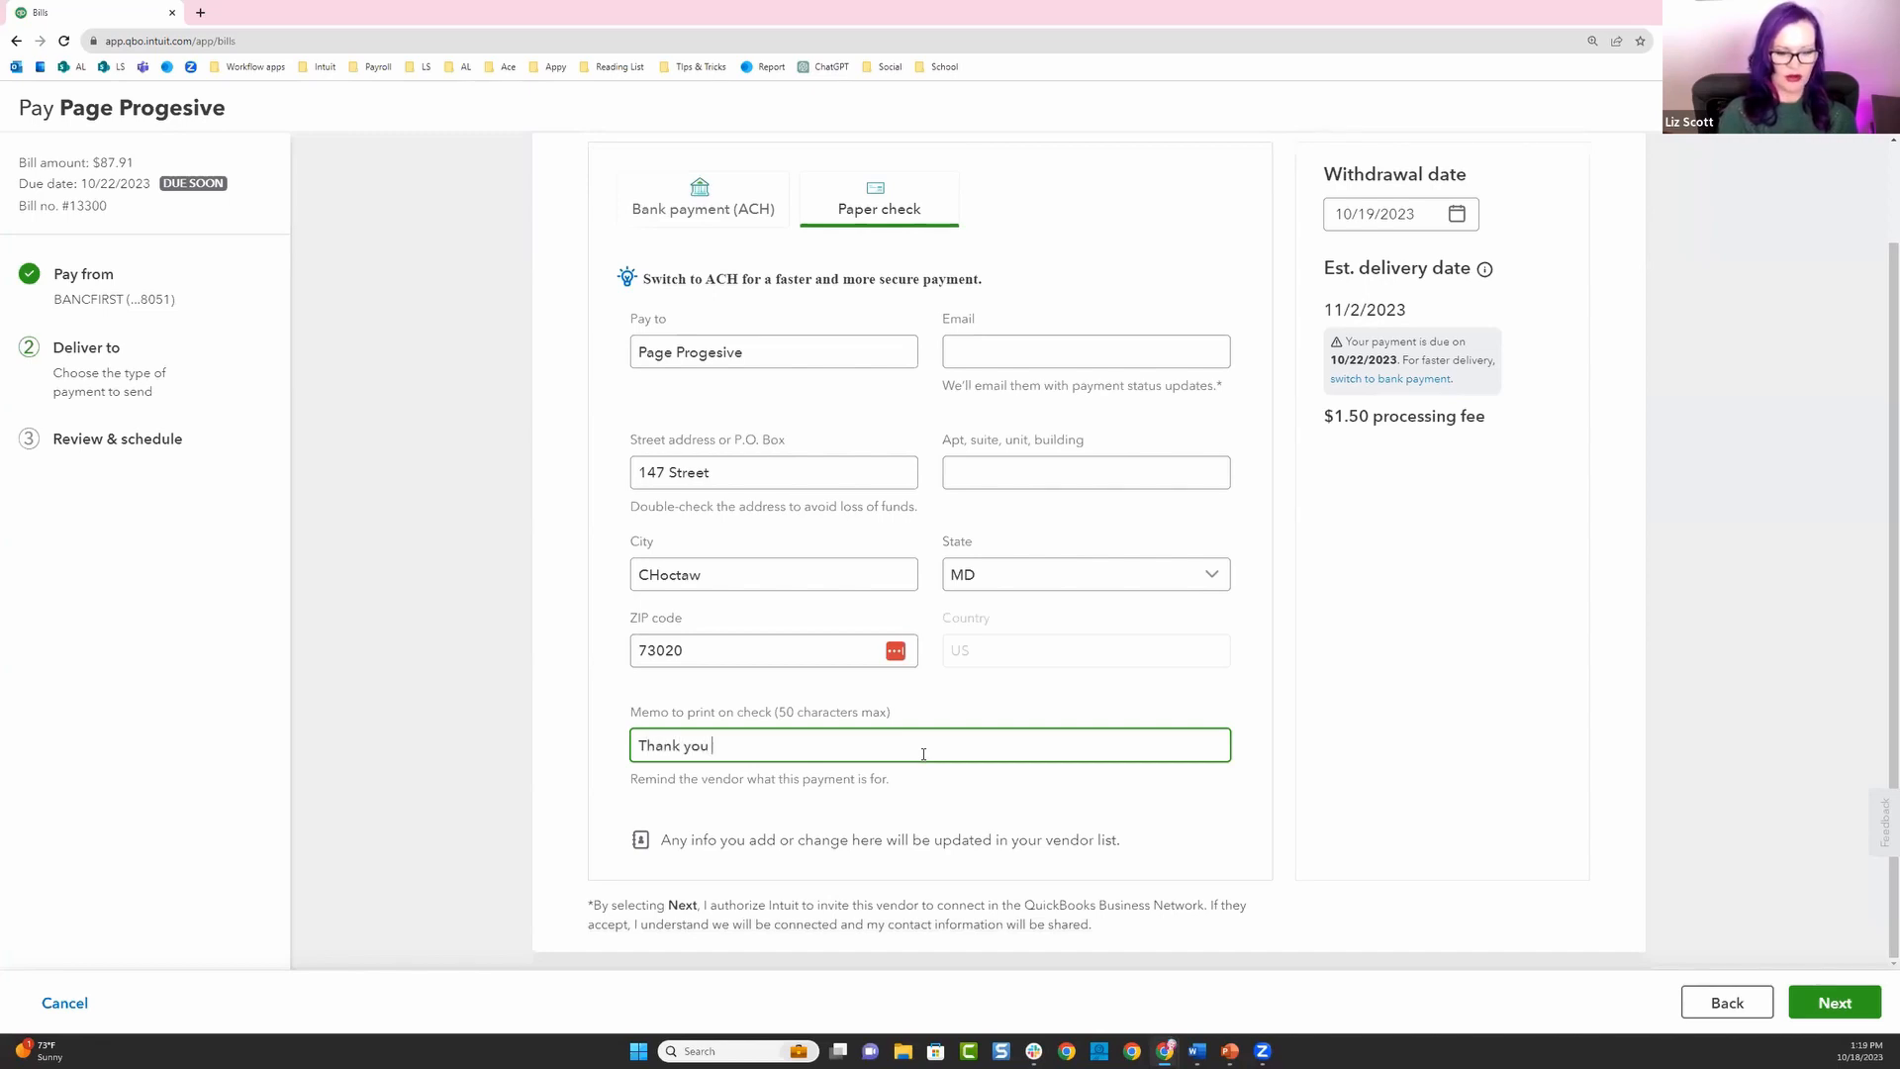
pyautogui.click(1850, 1009)
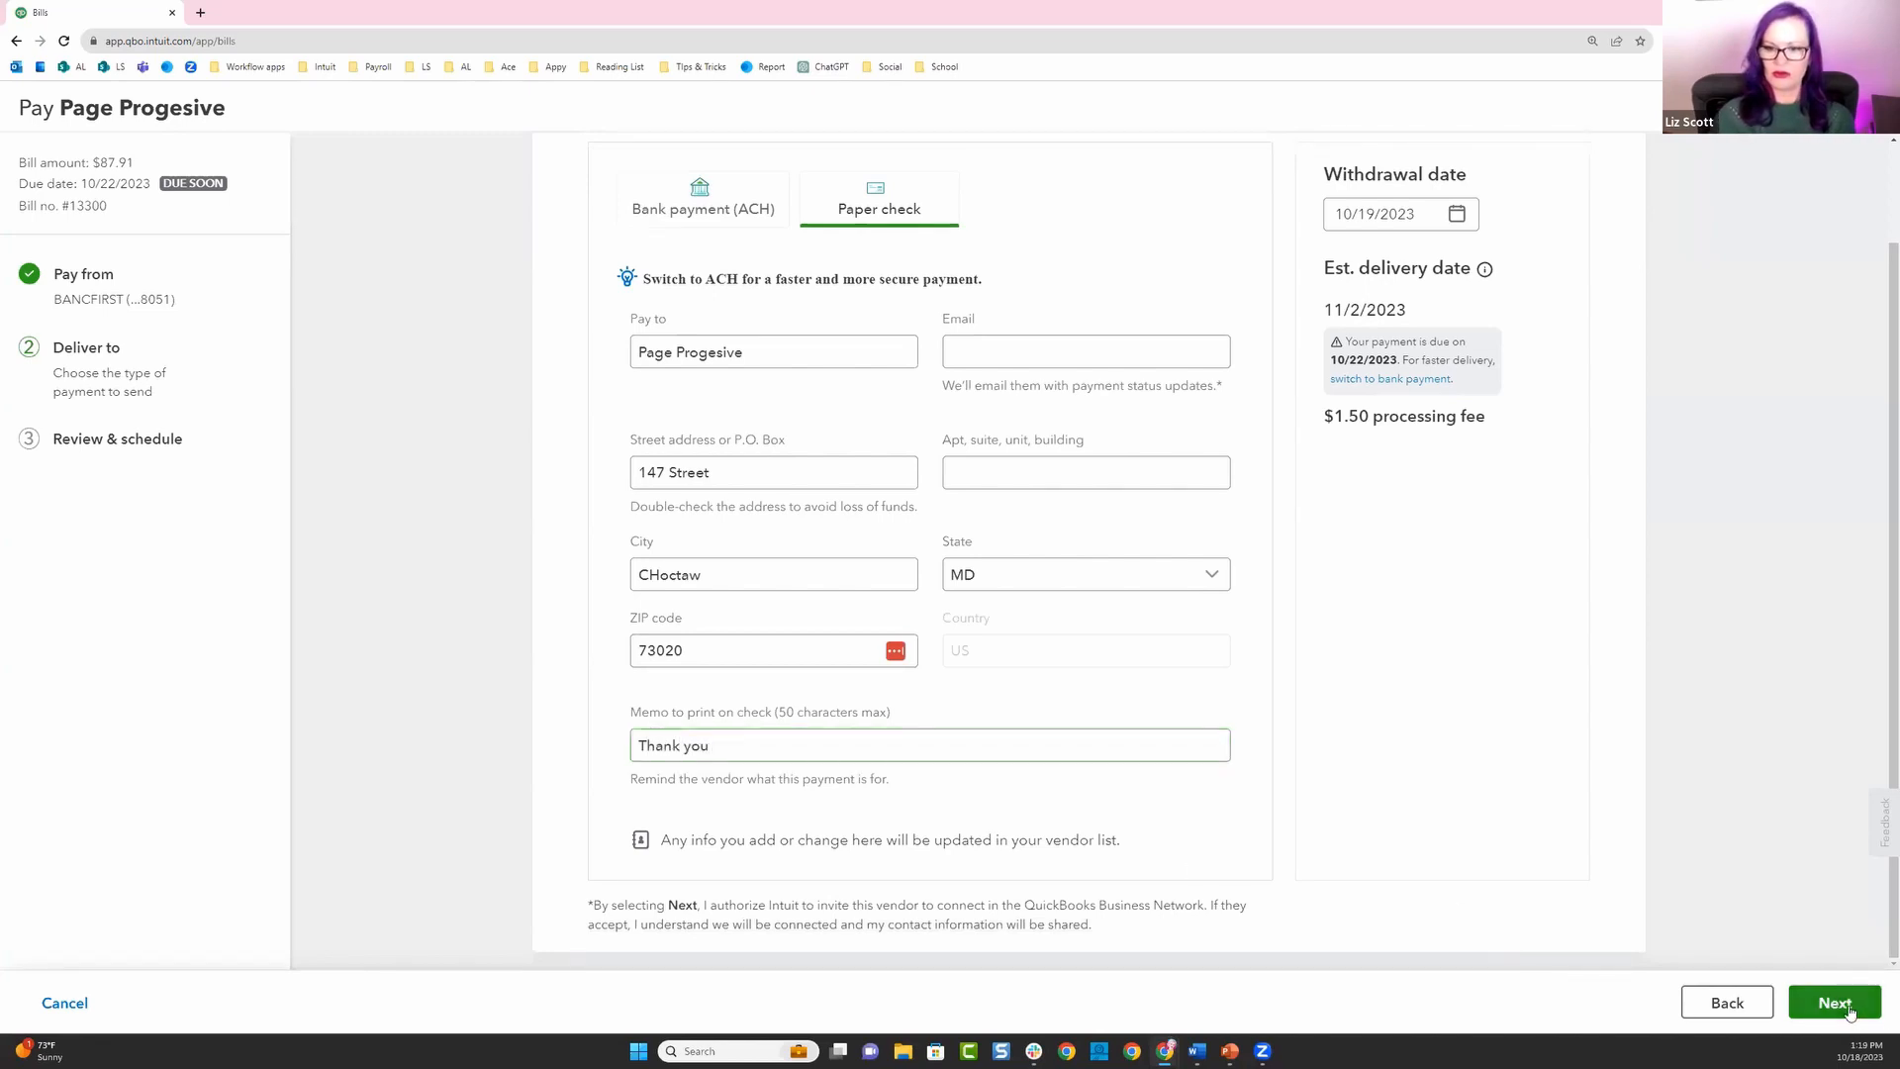
# Fill in the vendor's email and mailing address from the saved contact suggestion and submit the delivery details.
pyautogui.click(988, 354)
pyautogui.click(1034, 411)
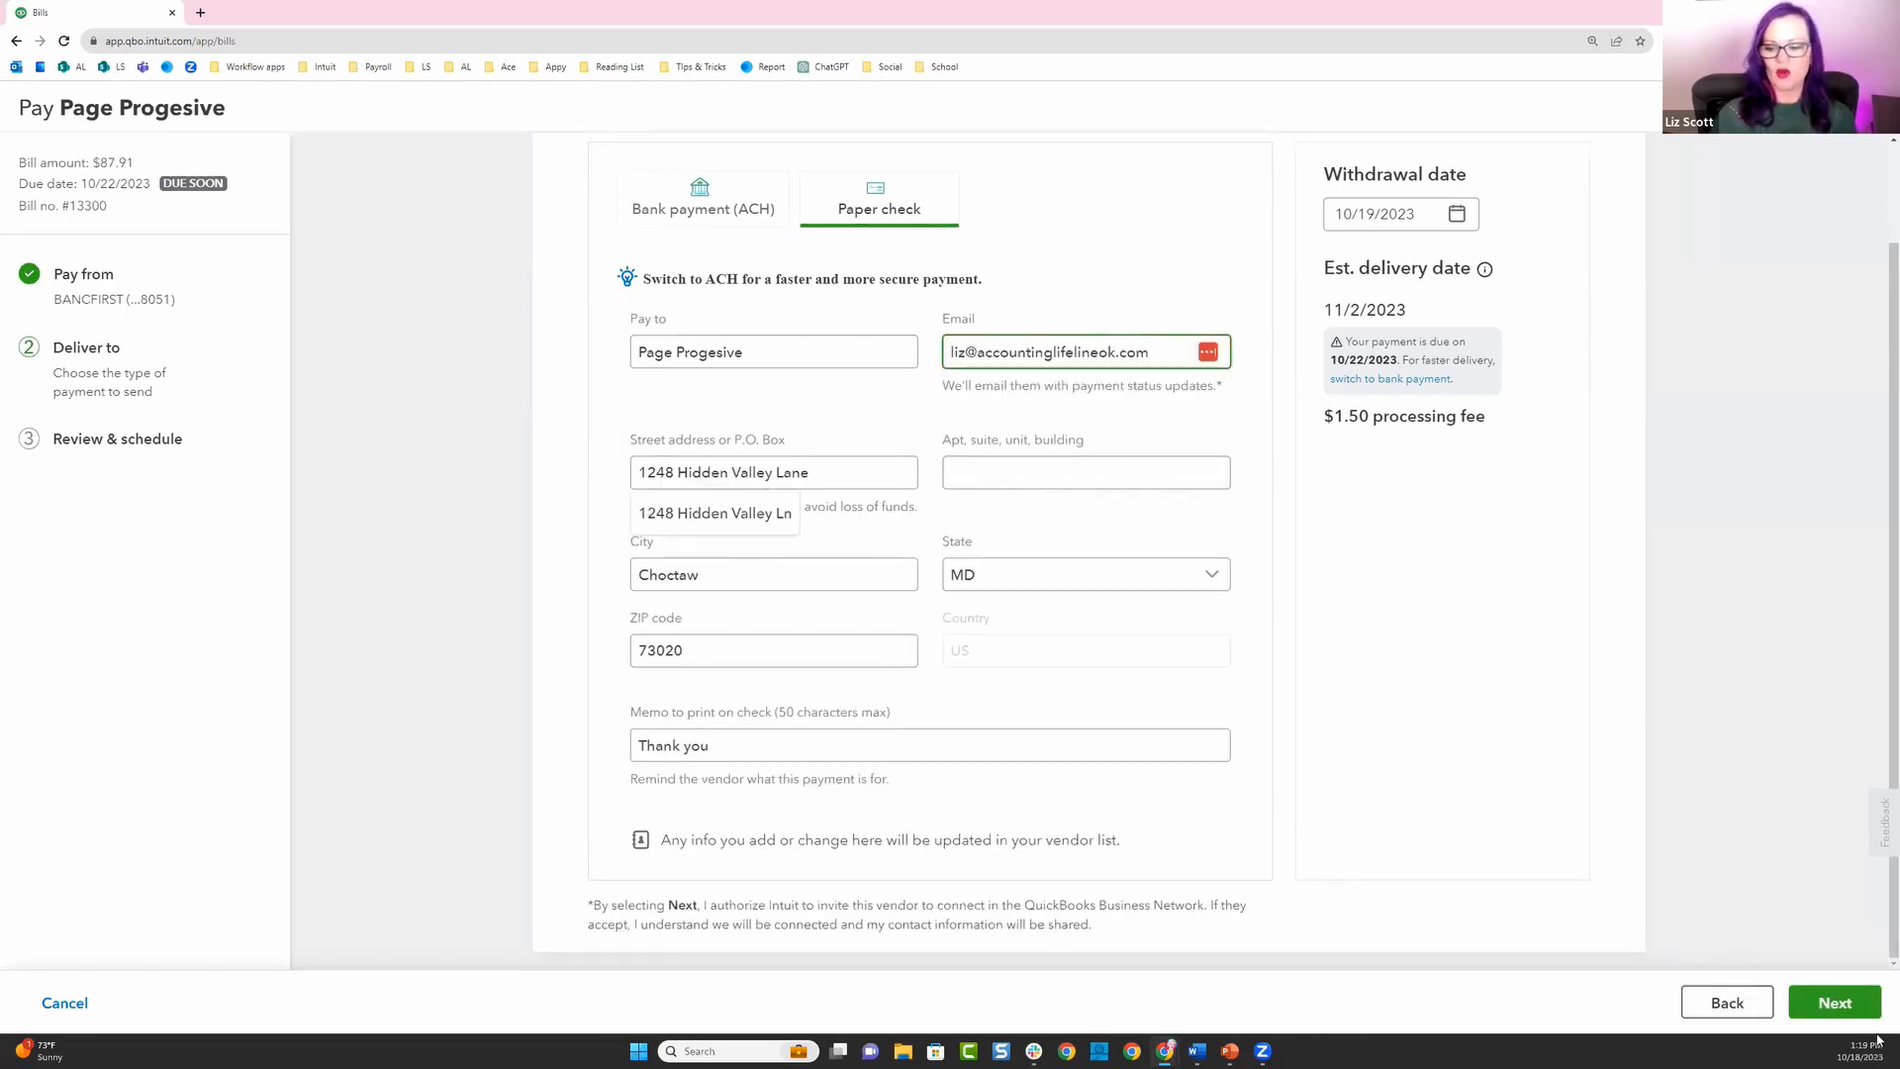
pyautogui.click(1834, 1003)
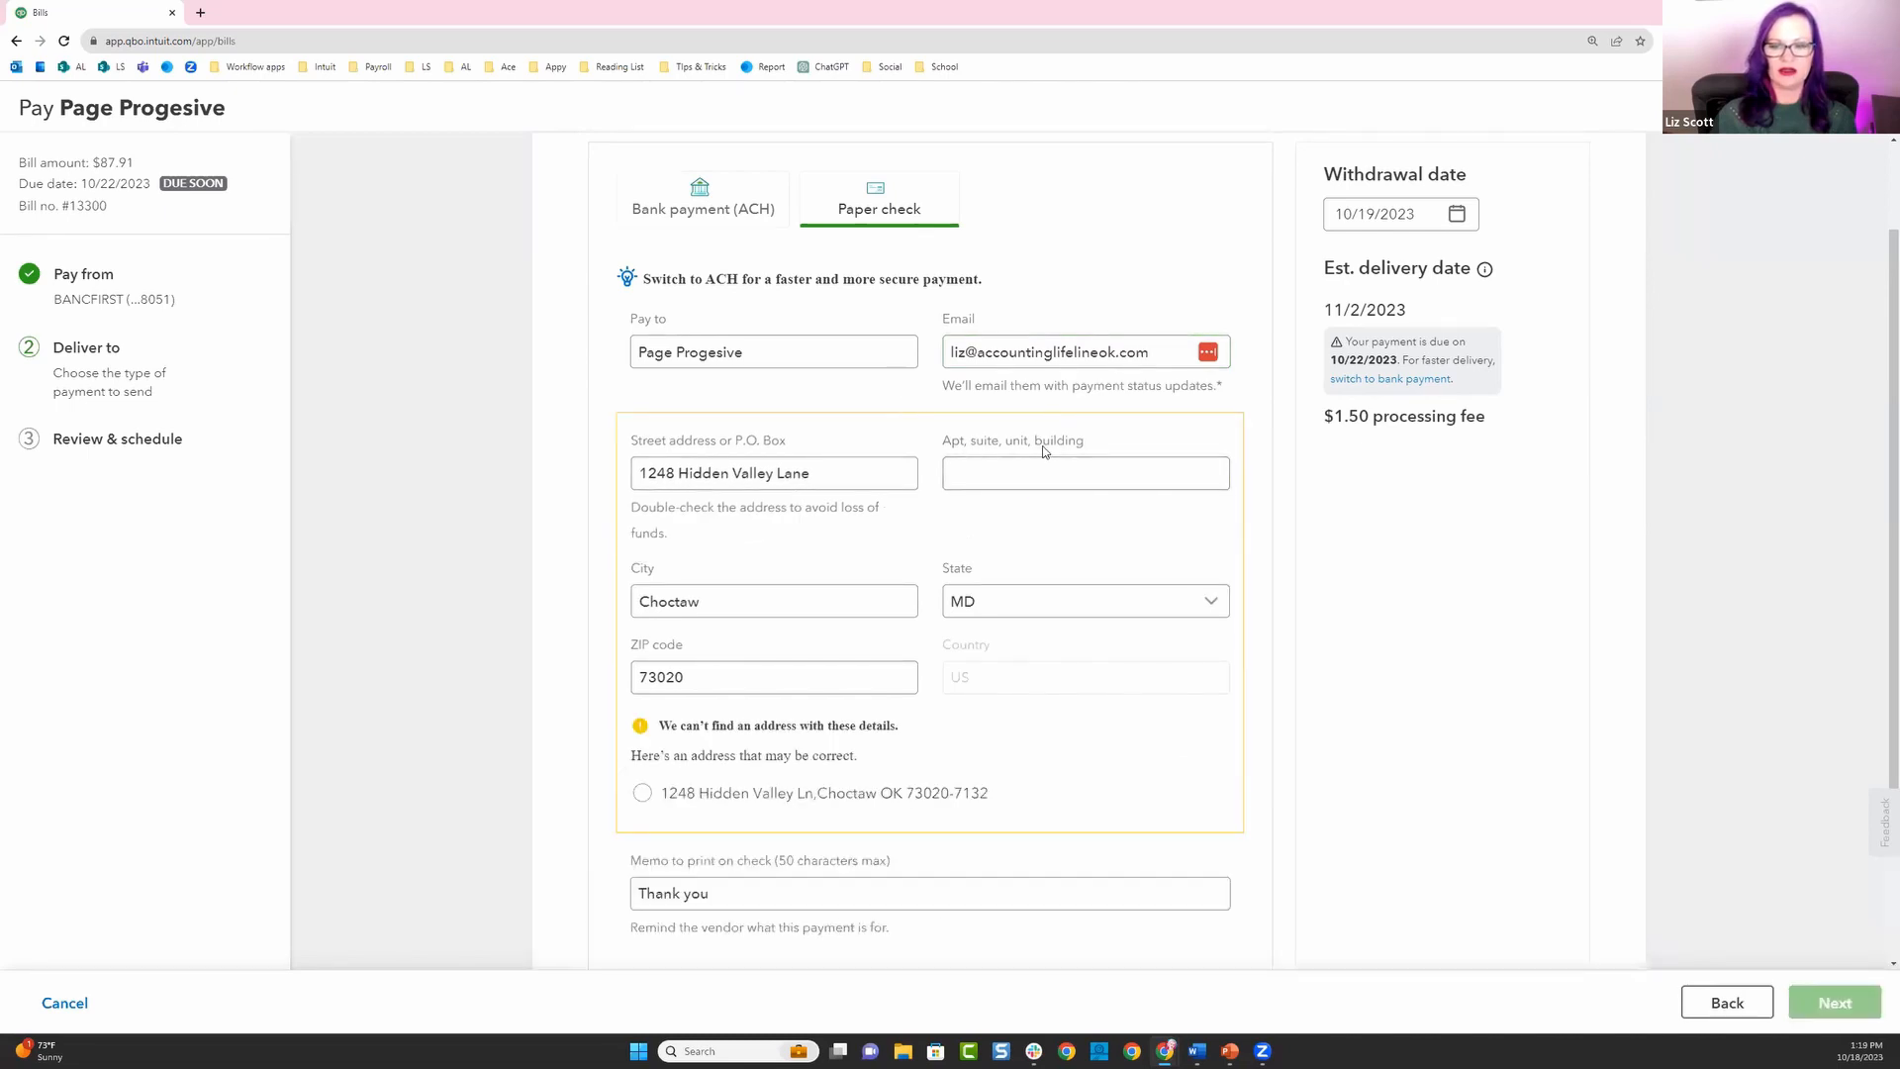
# Accept the suggested corrected mailing address and schedule the paper check payment to Page Progesive.
pyautogui.click(642, 793)
pyautogui.click(1876, 1003)
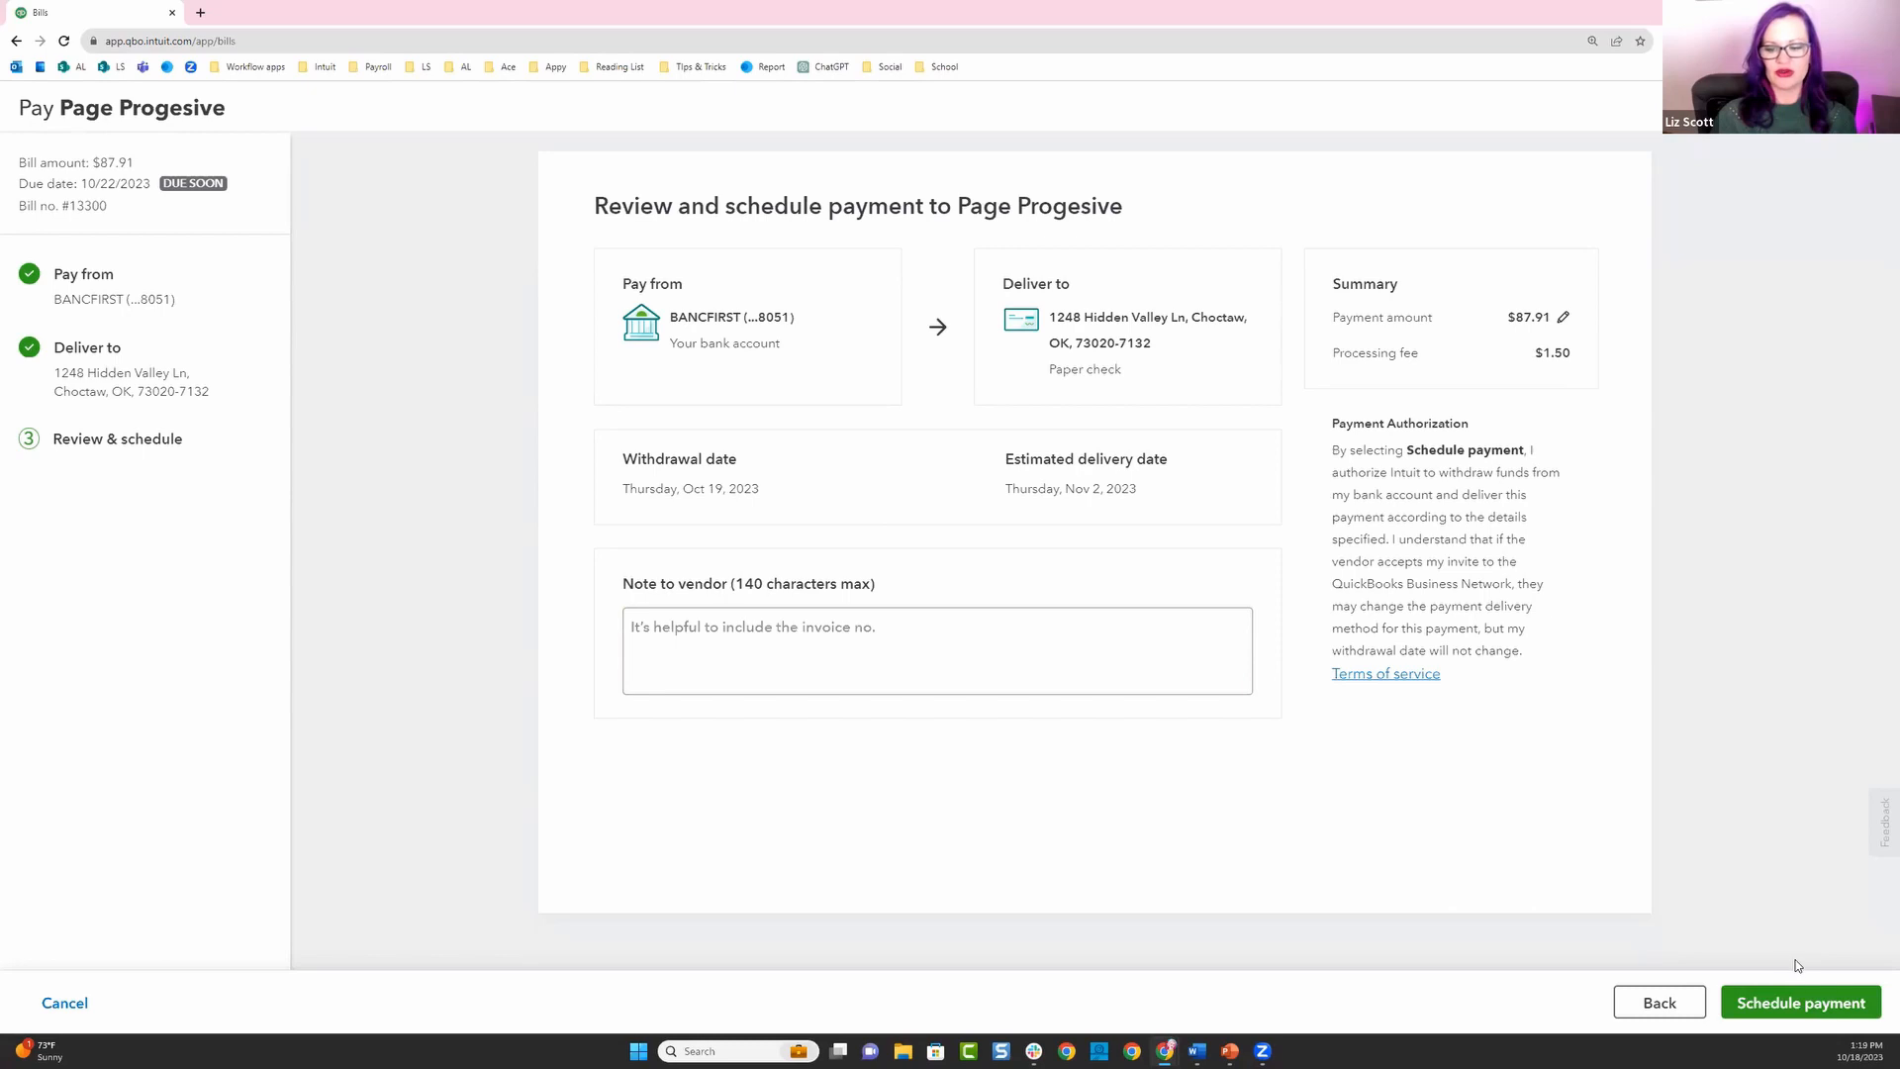
pyautogui.click(1810, 1005)
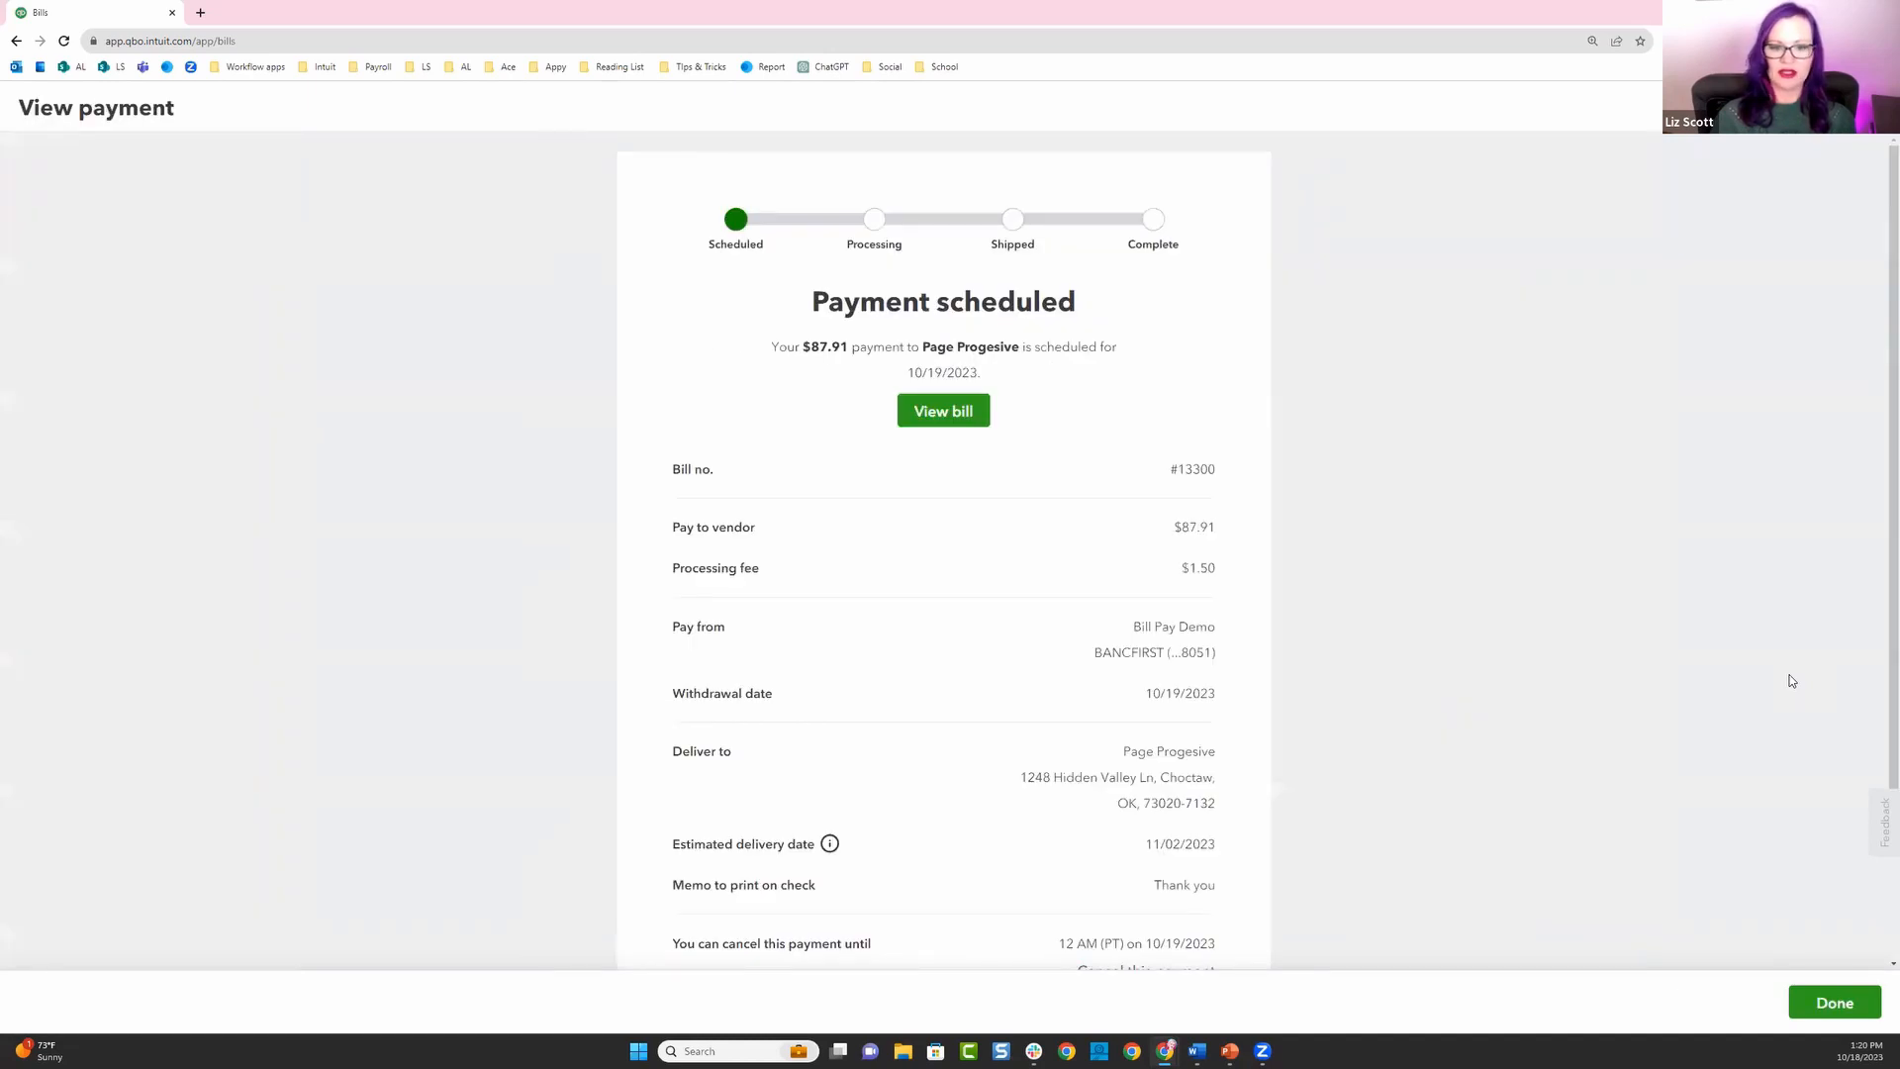
# Review the details of the scheduled payment, close them and show the paid bills.
pyautogui.scroll(-3, 846, 556)
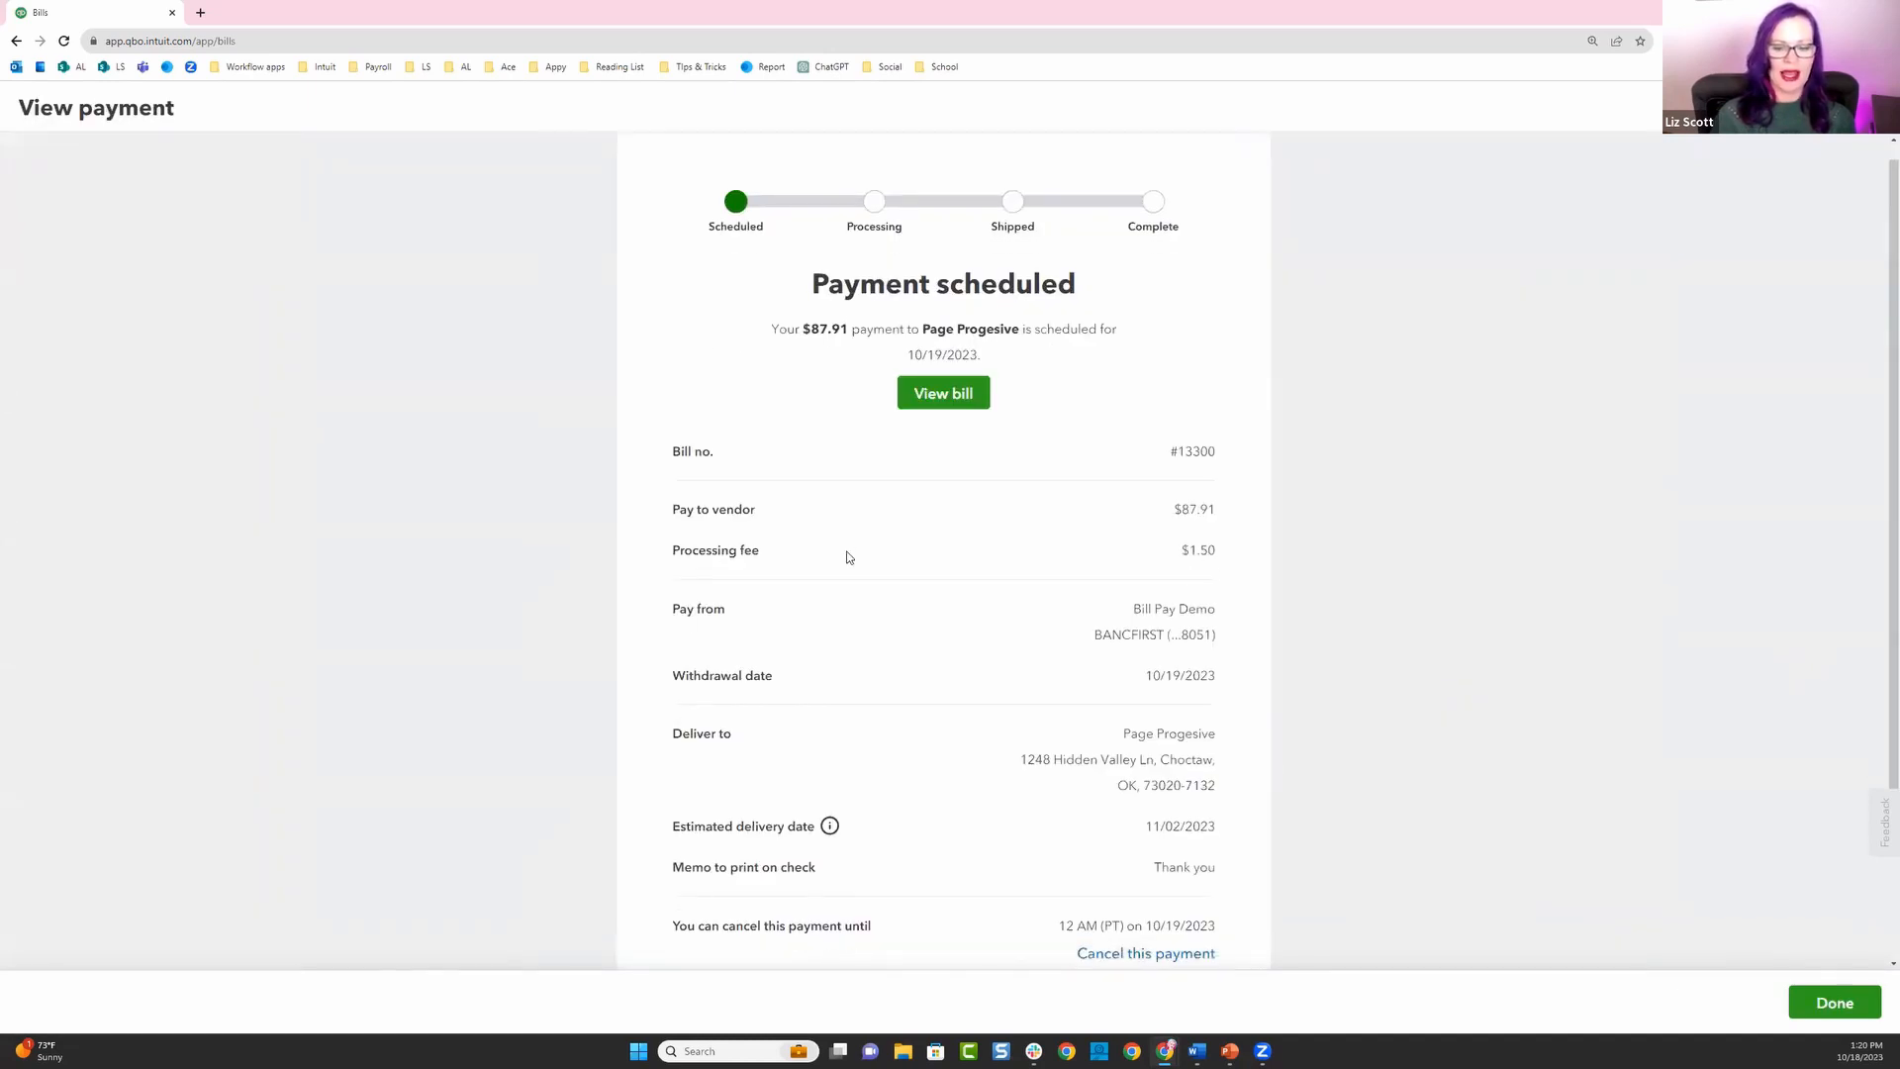
pyautogui.scroll(3, 847, 556)
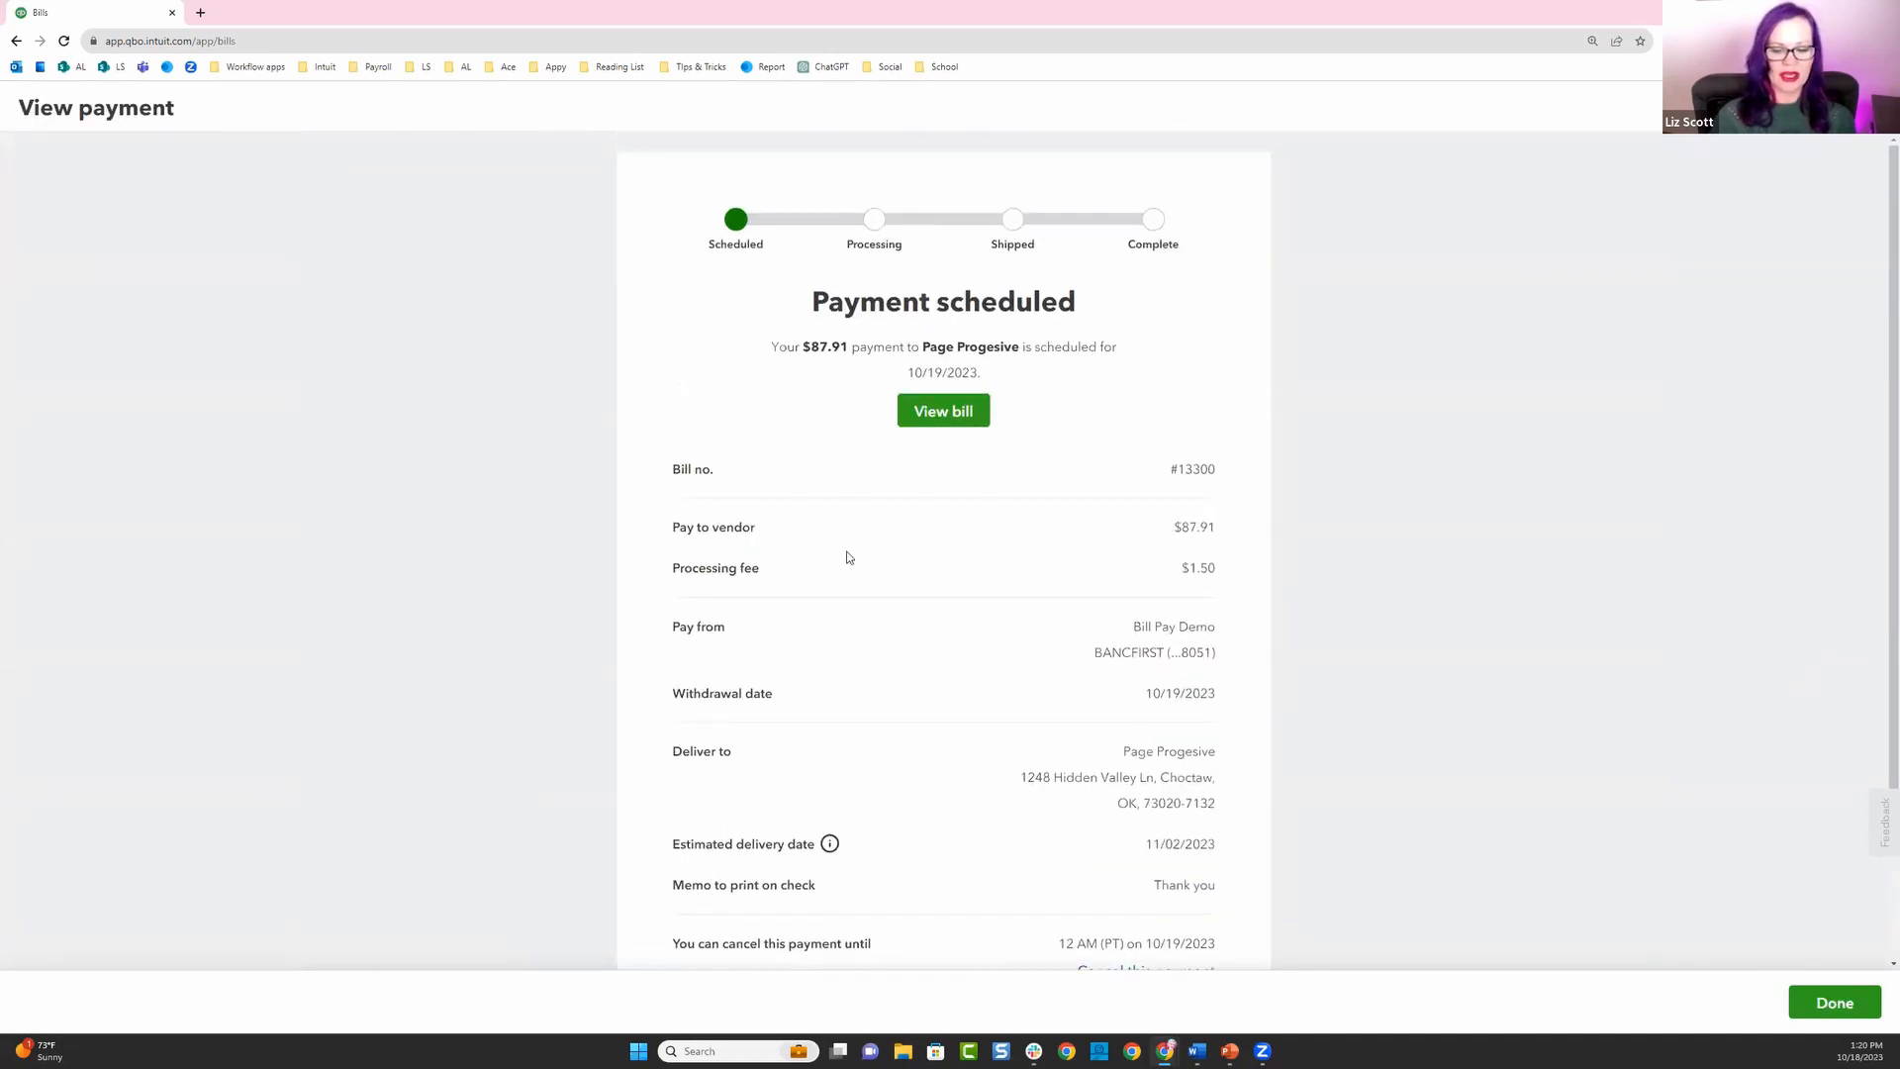
pyautogui.scroll(-2, 903, 709)
pyautogui.scroll(2, 1425, 907)
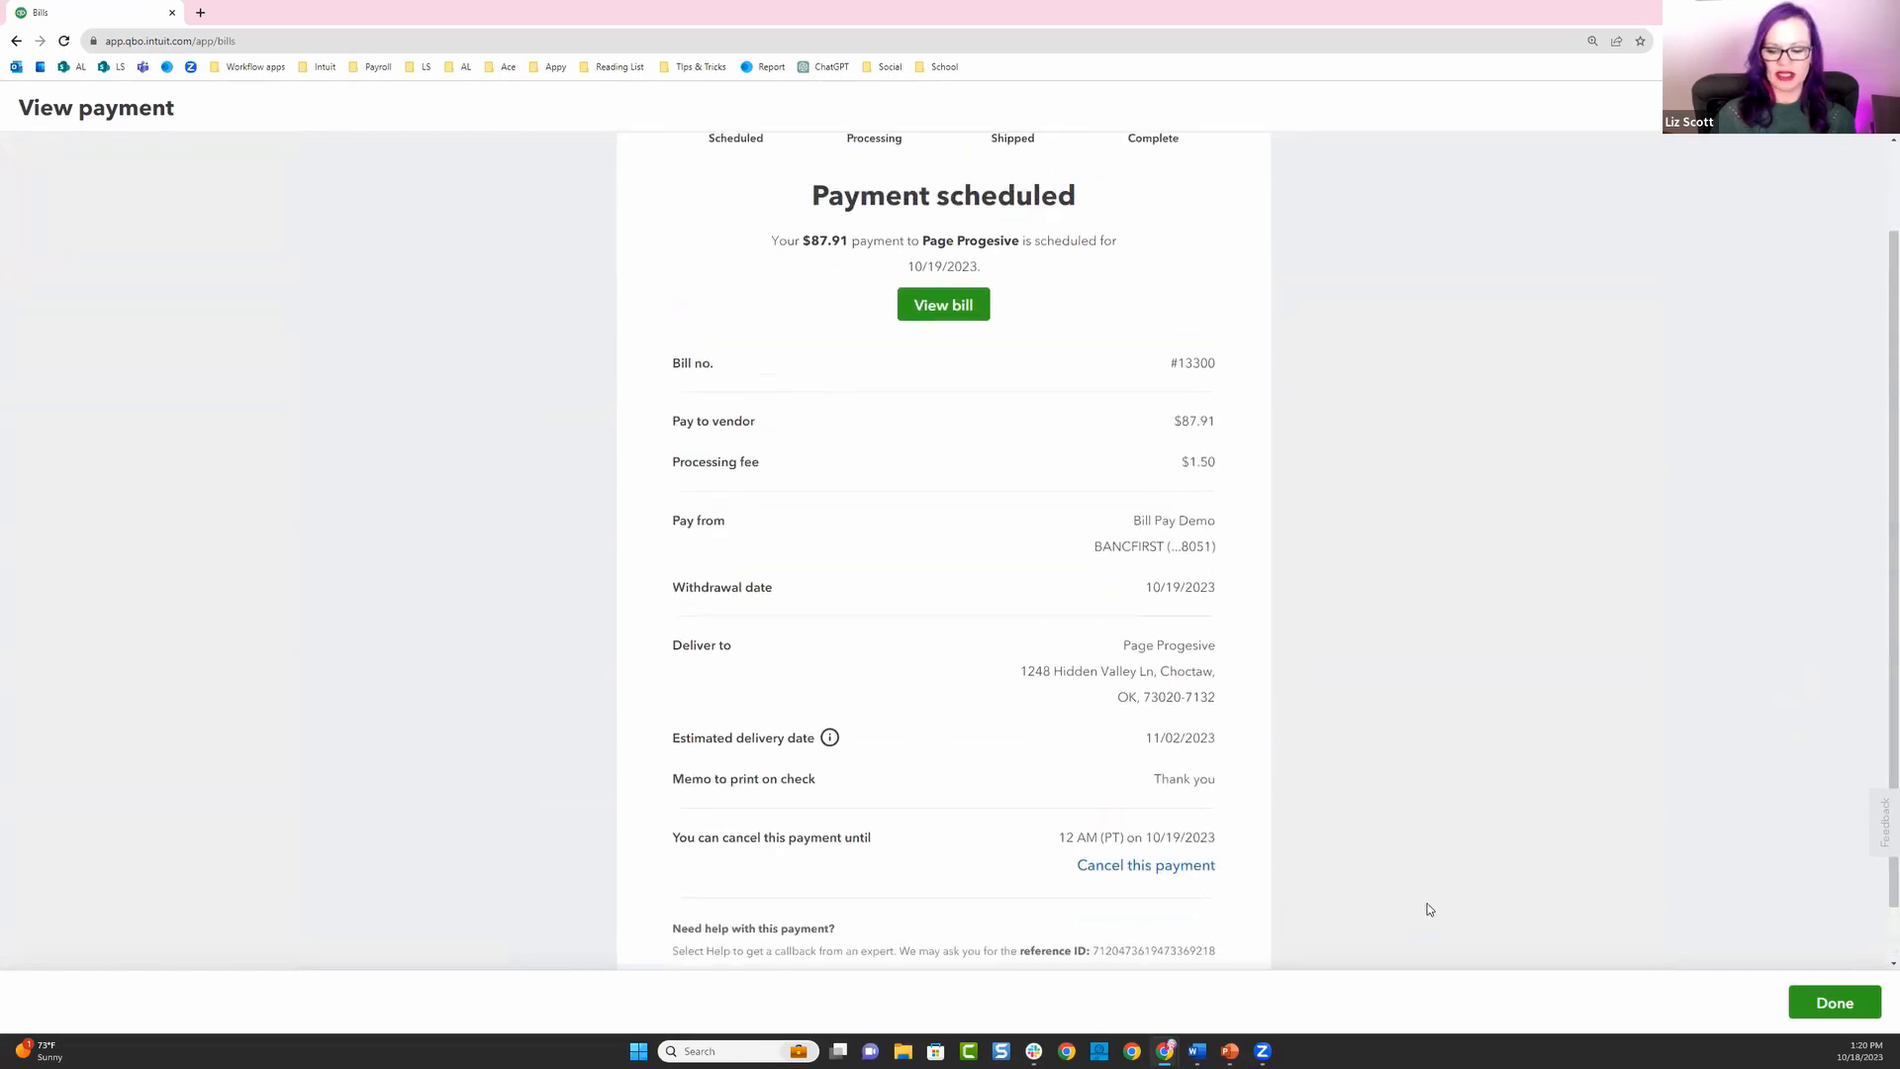
pyautogui.click(1853, 1012)
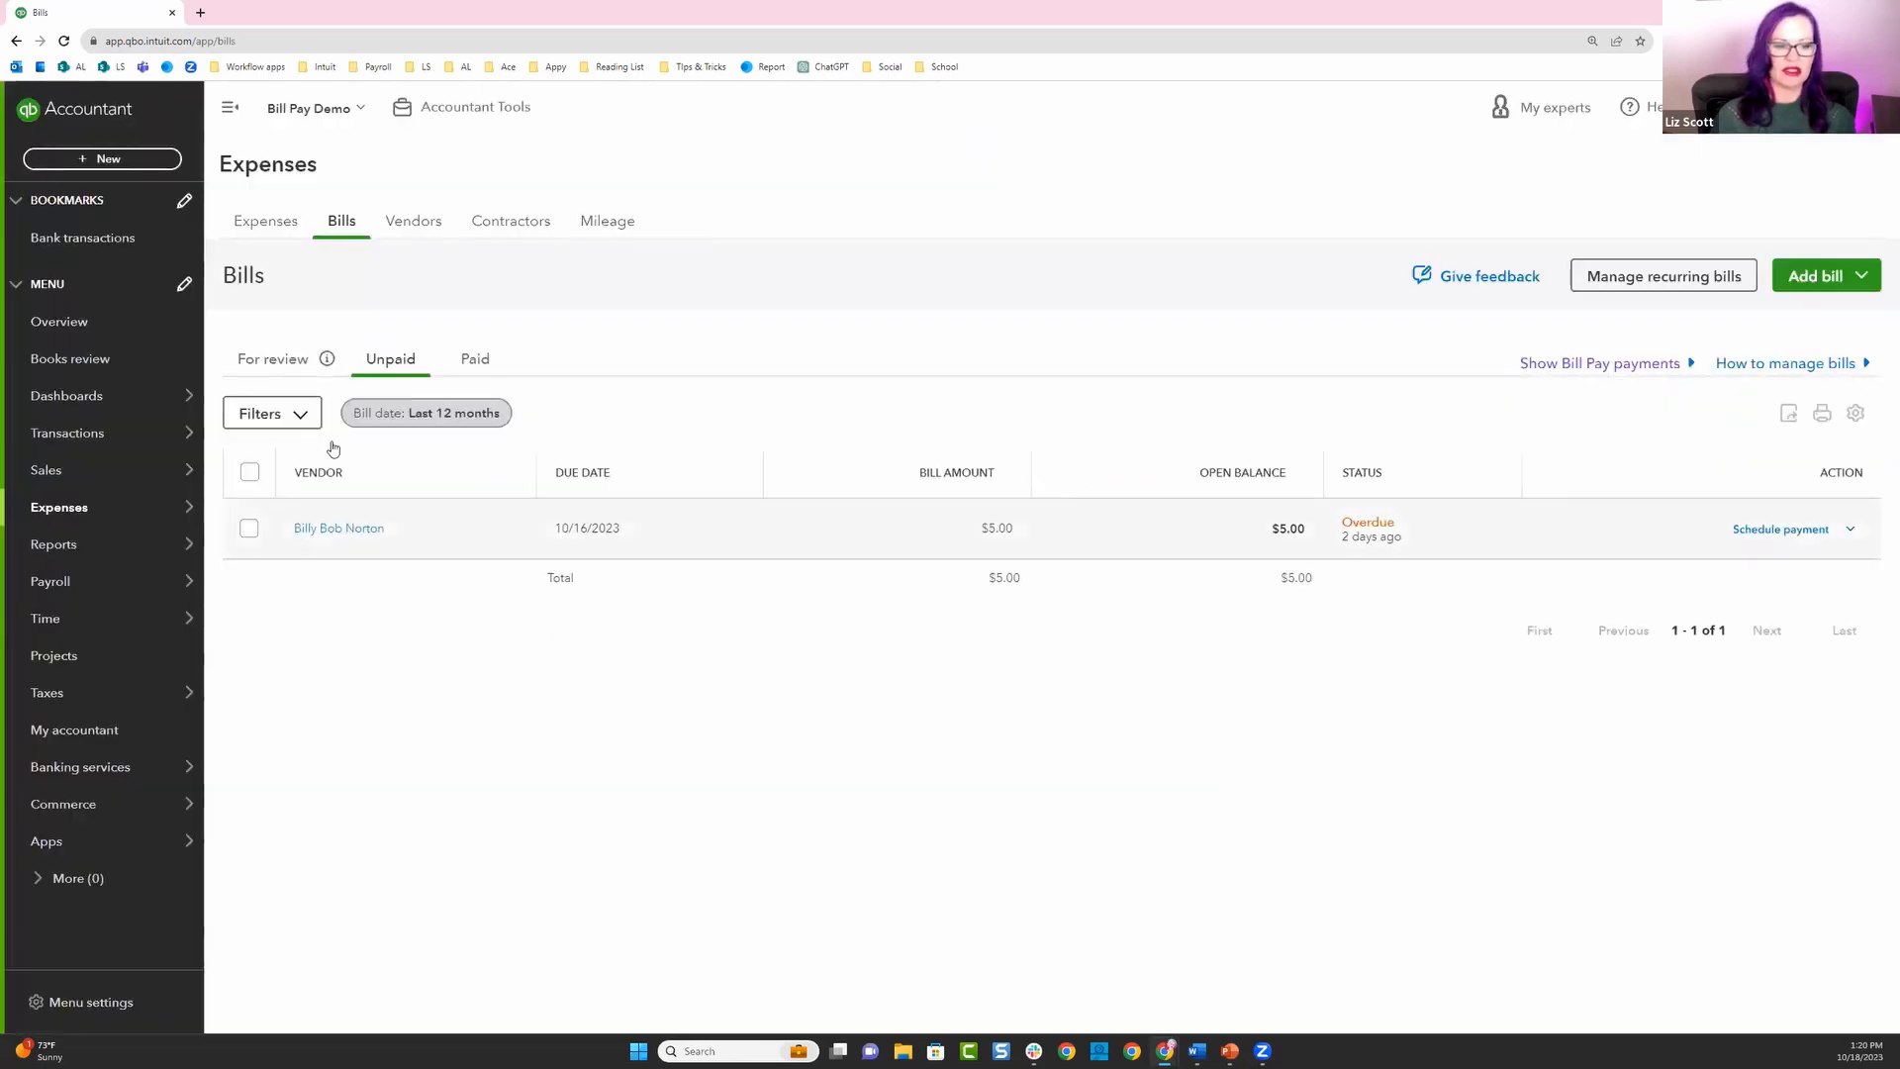
pyautogui.click(473, 361)
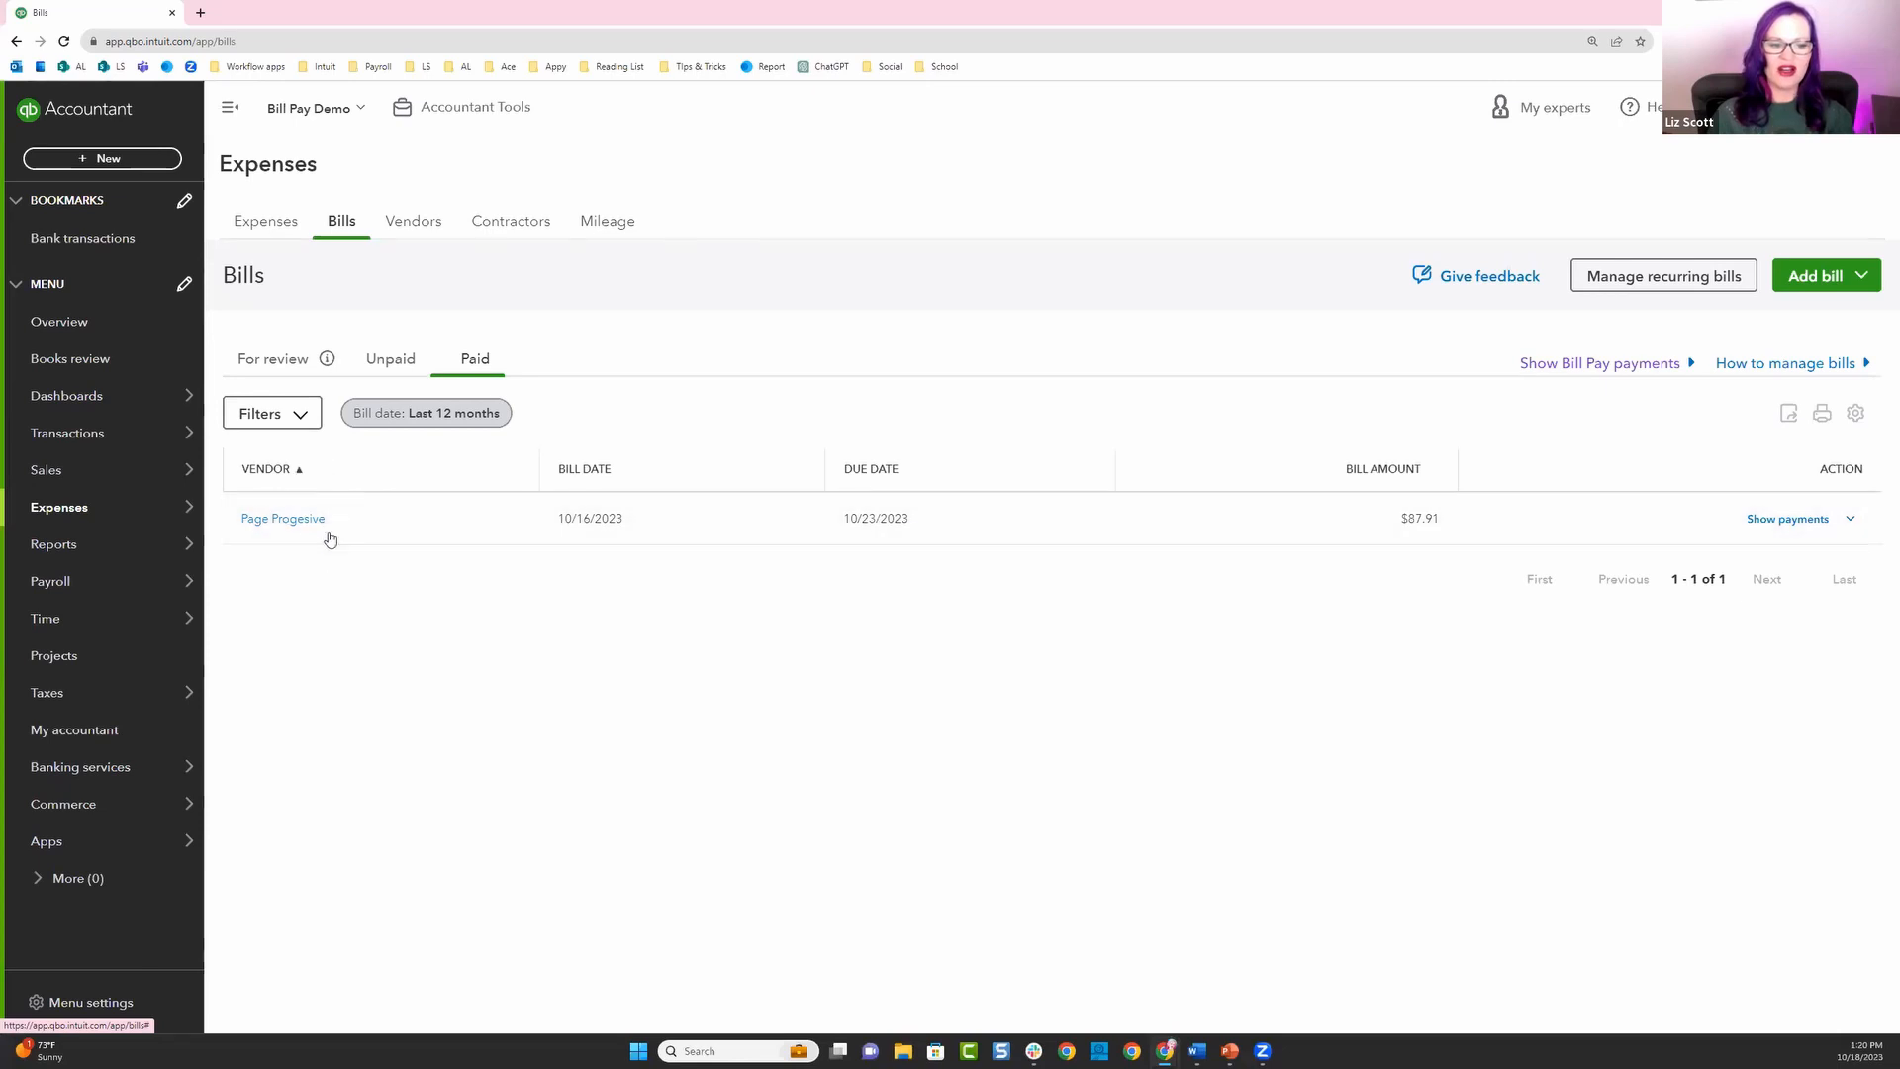
# View the Bill Pay payments list and its filter options, and return to the paid bills.
pyautogui.click(1600, 364)
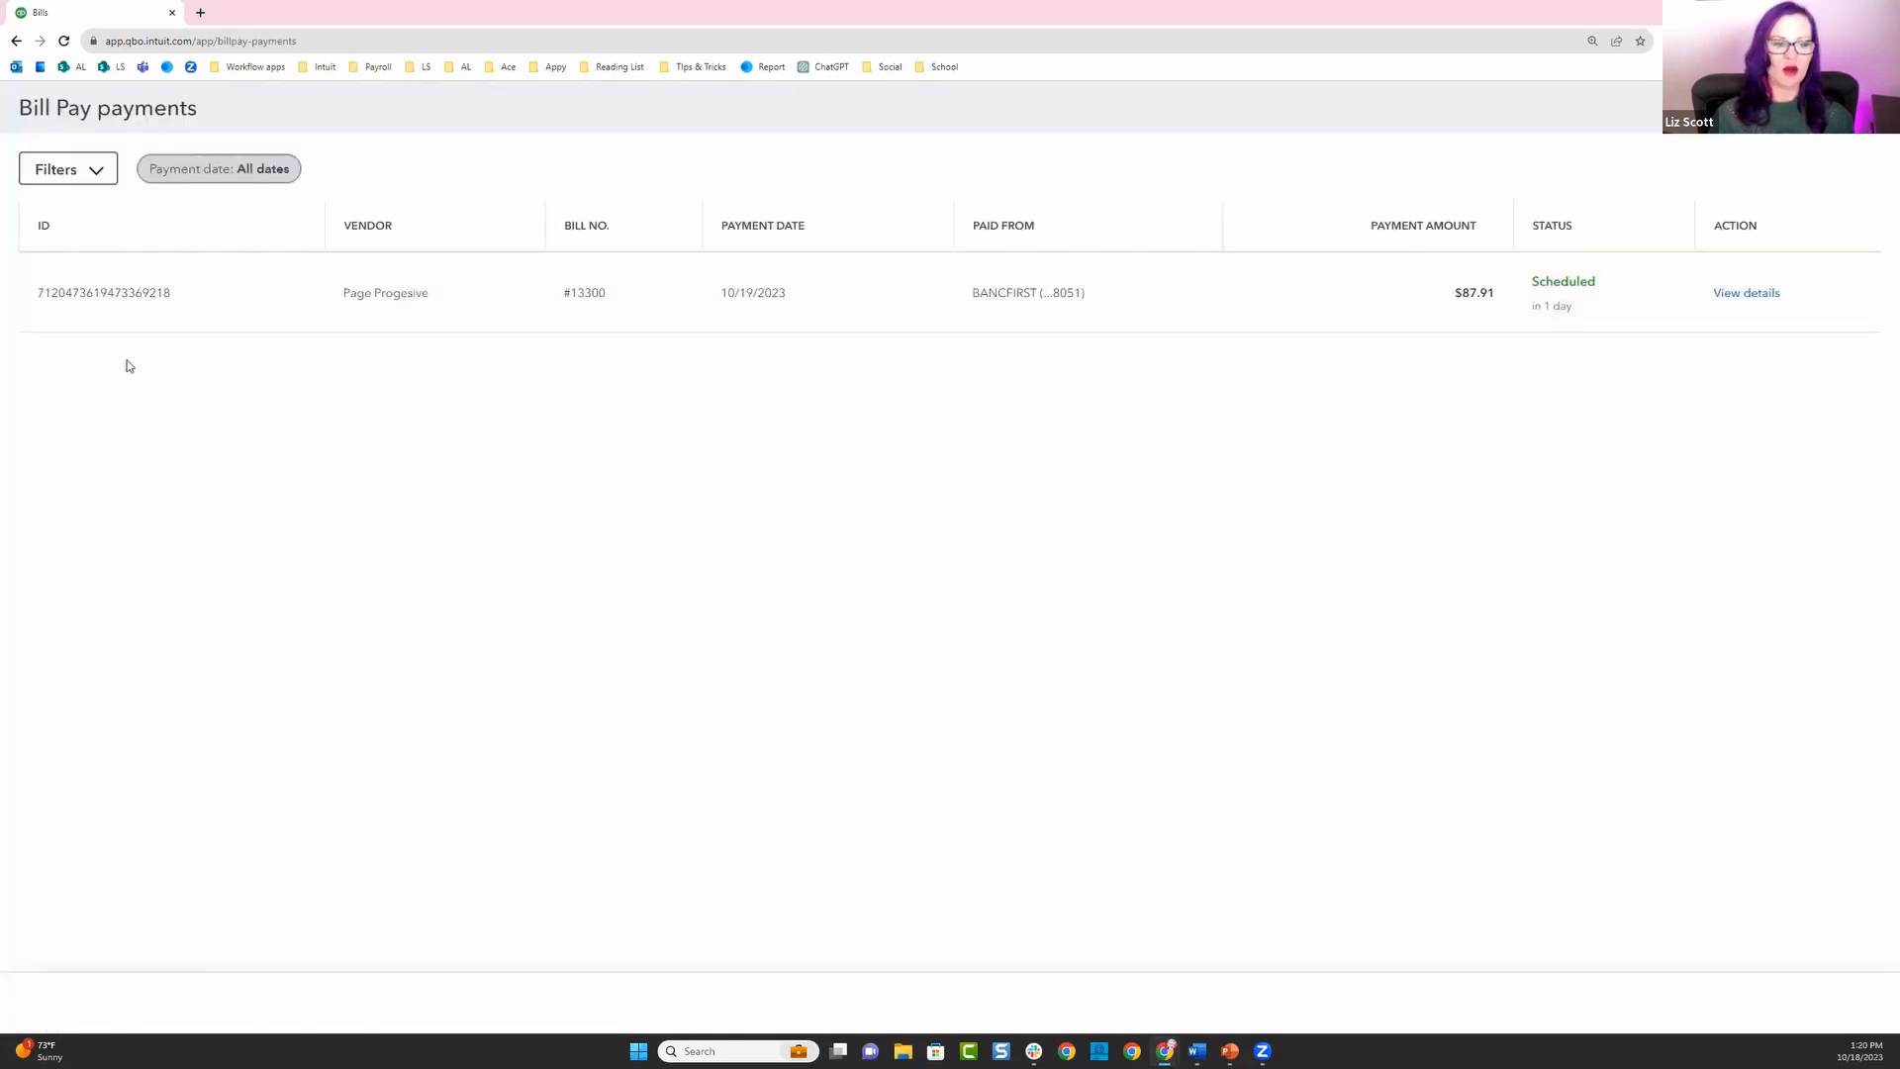
pyautogui.click(93, 174)
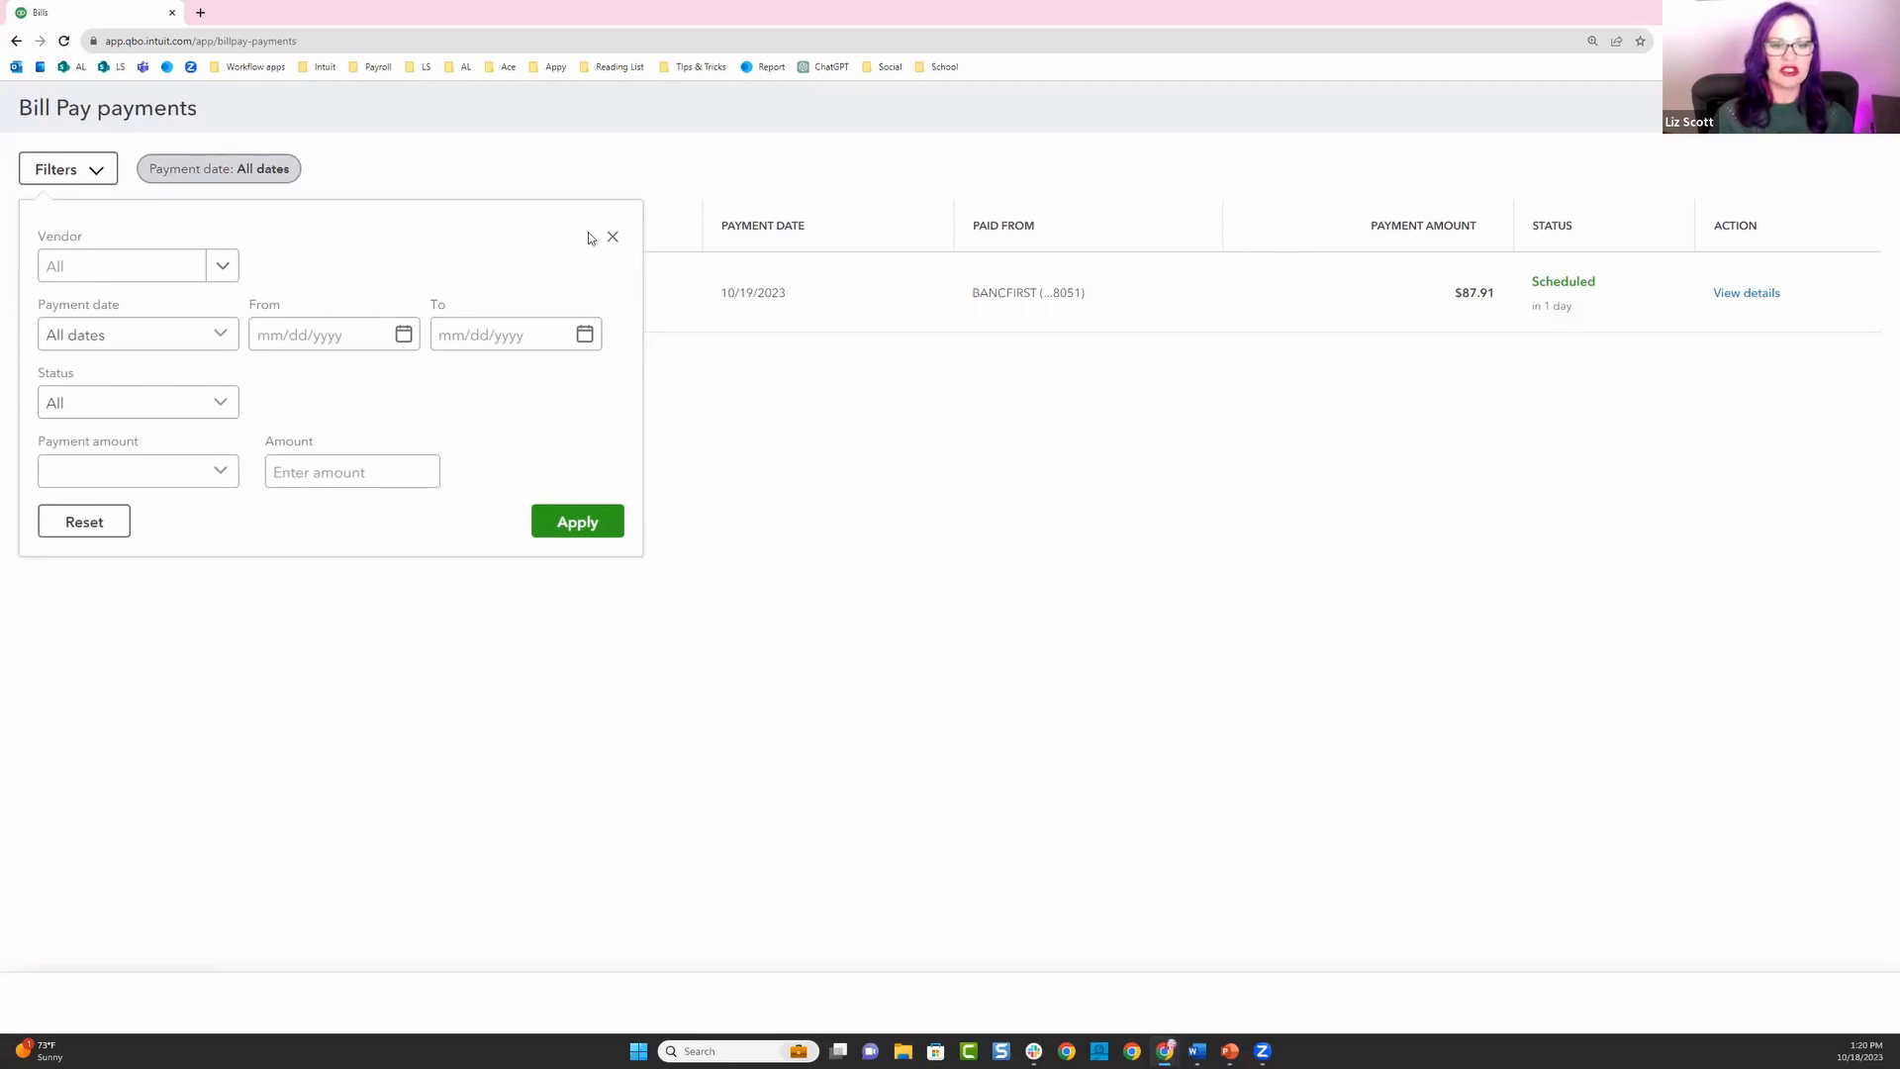
pyautogui.click(612, 236)
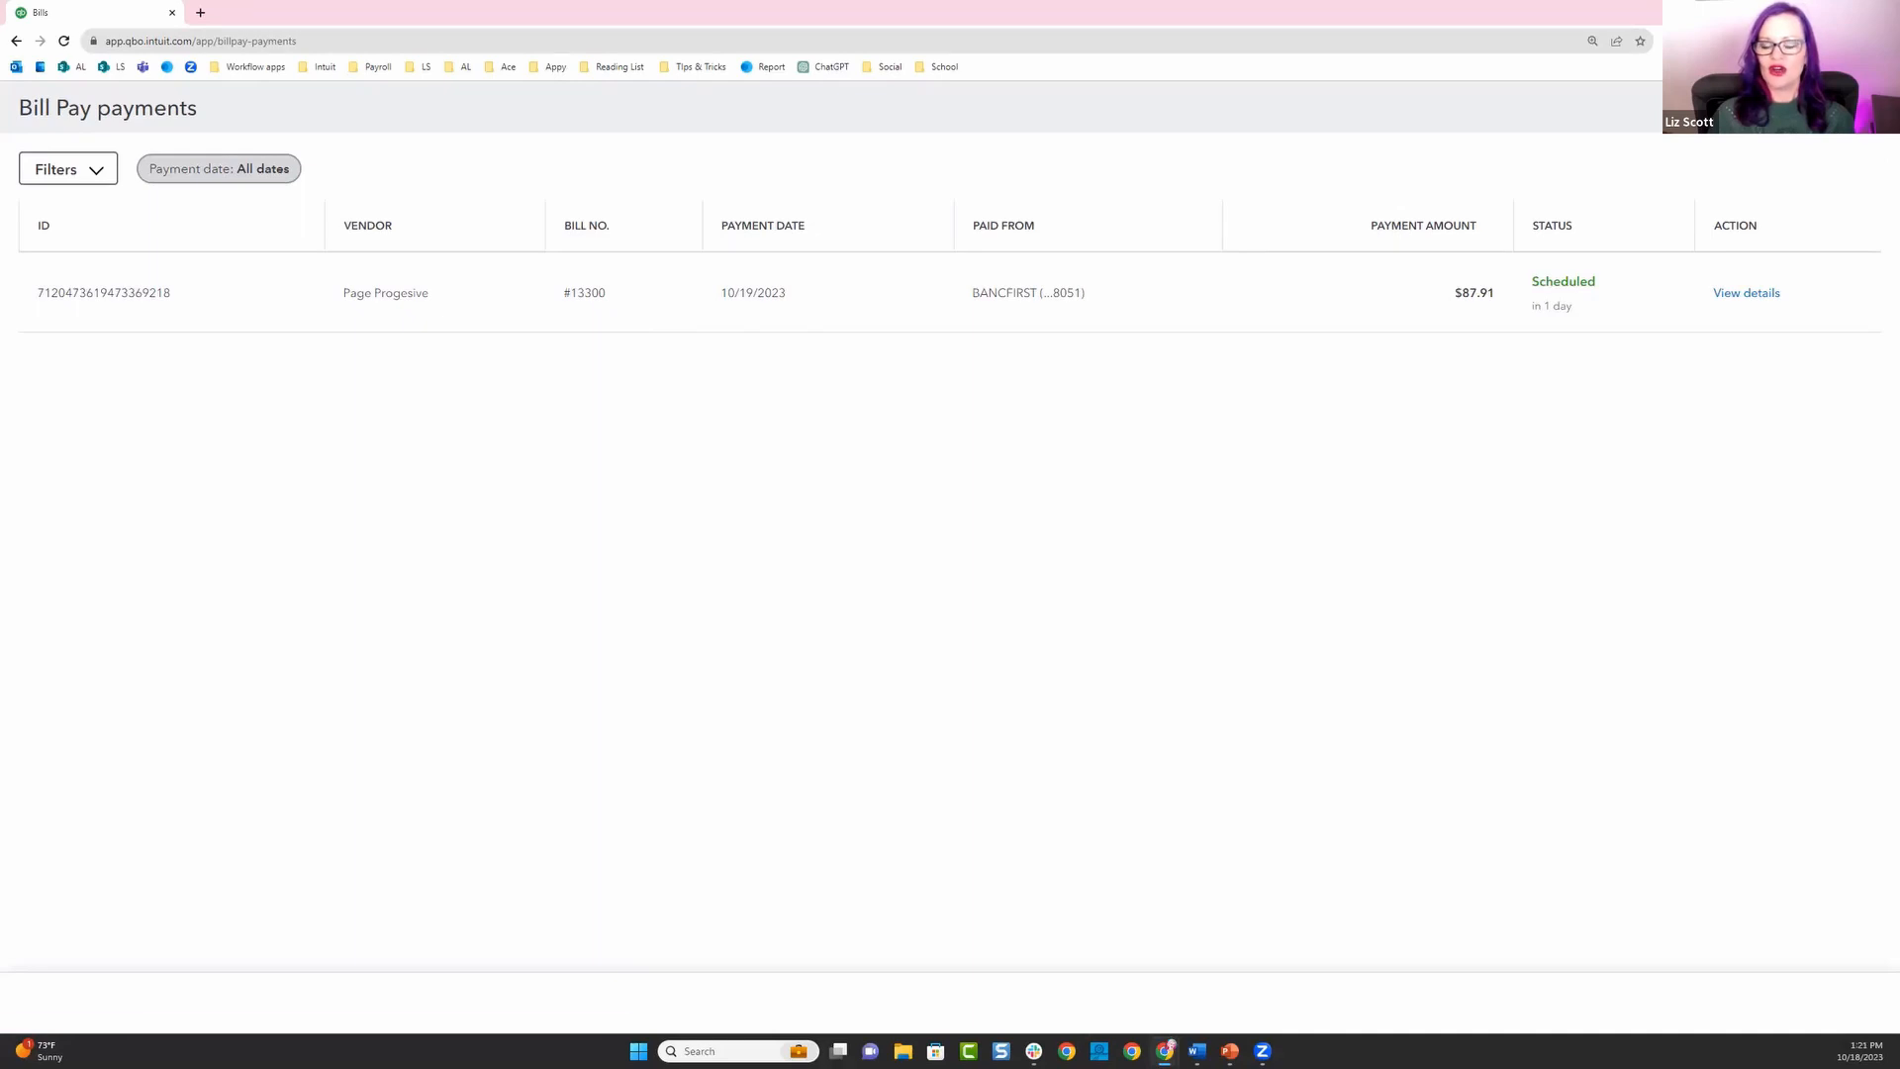
pyautogui.click(1869, 107)
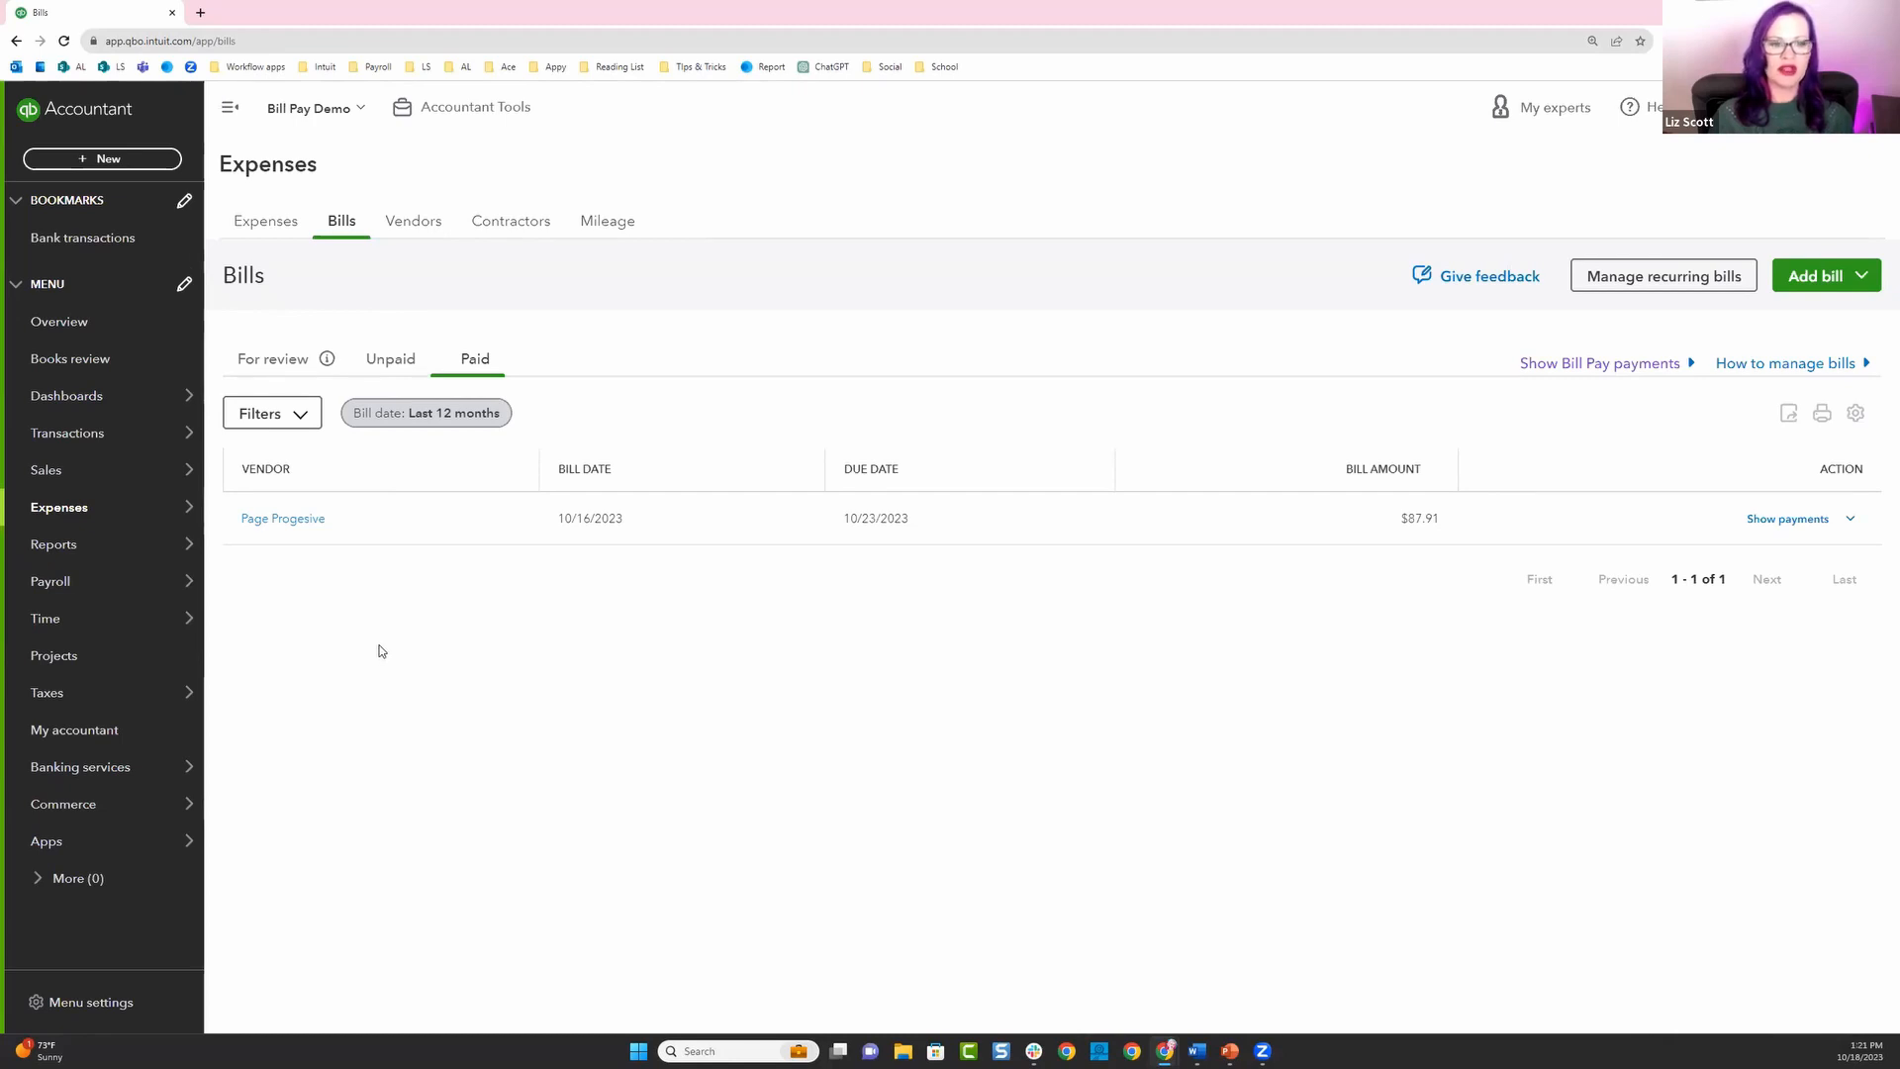
# Select the overdue bill in the Pay Bills form, leave without saving and return to the bills list.
pyautogui.click(134, 164)
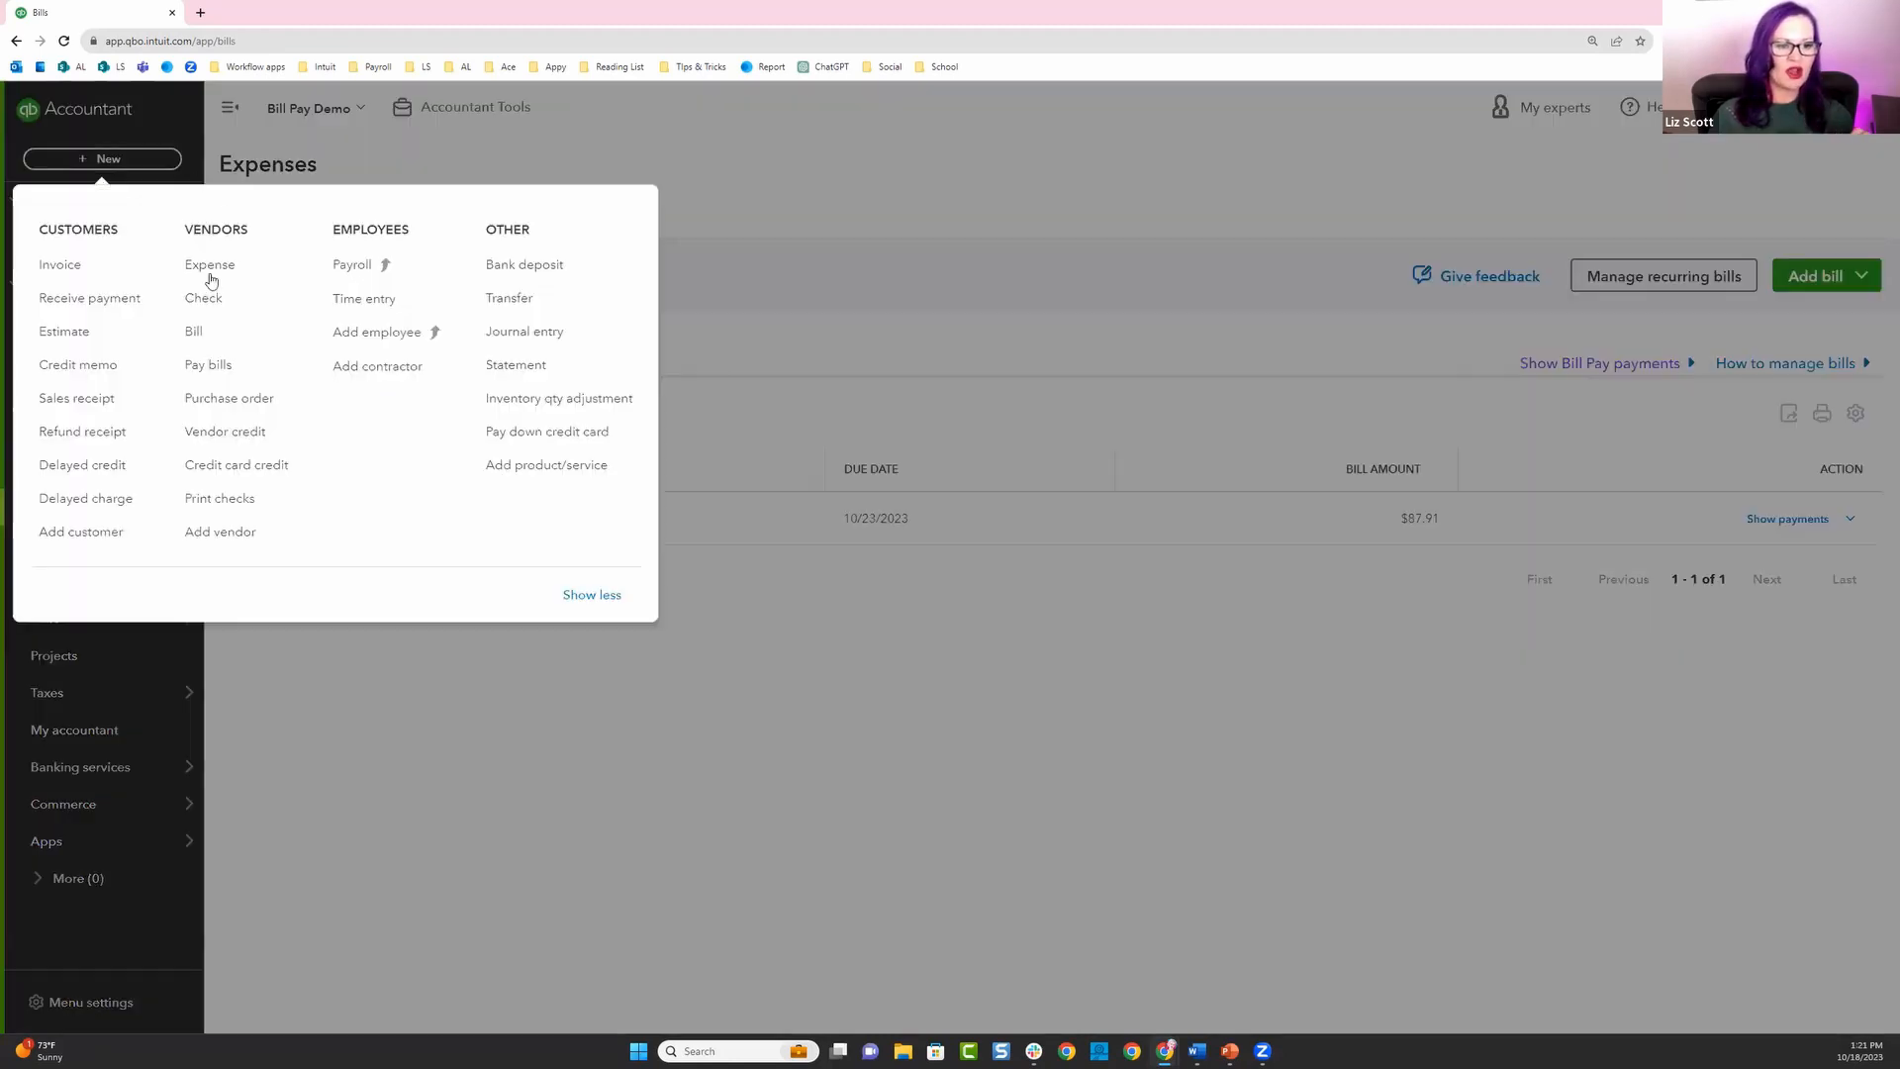
pyautogui.click(218, 366)
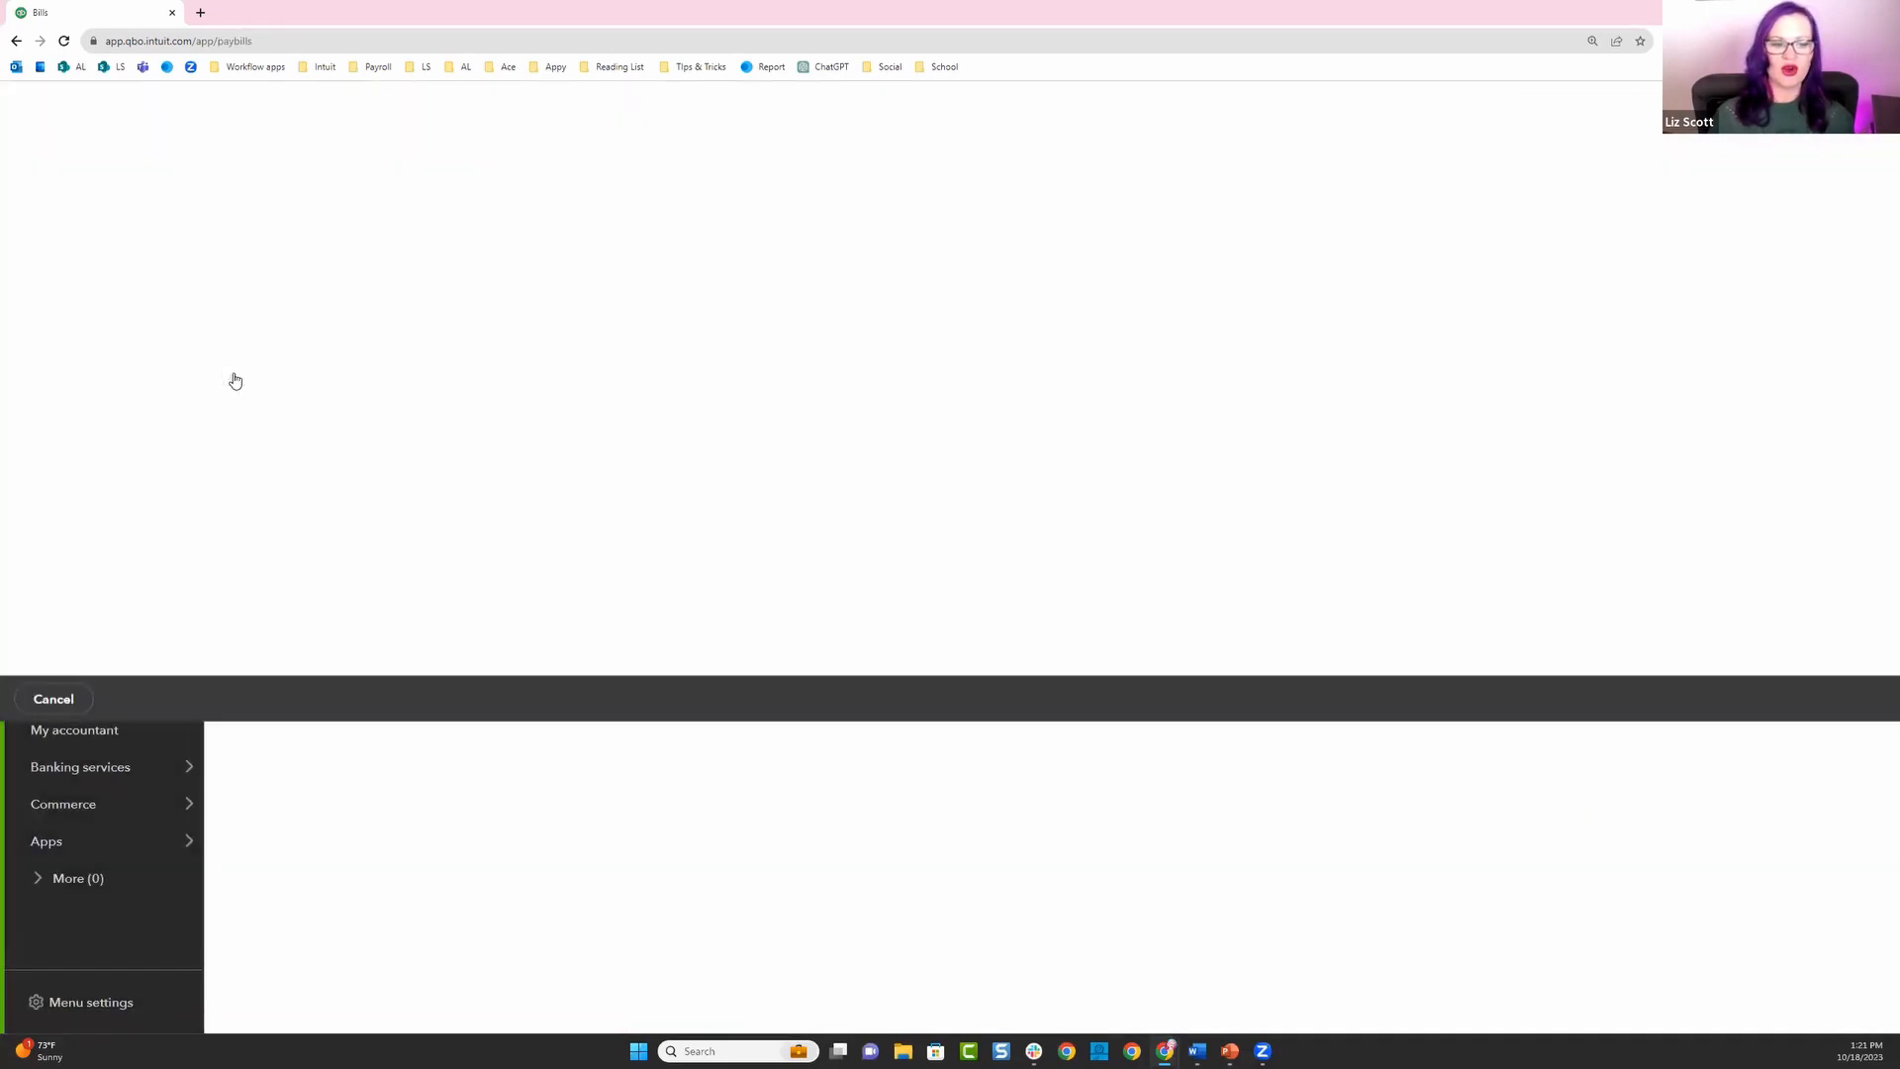
pyautogui.click(40, 329)
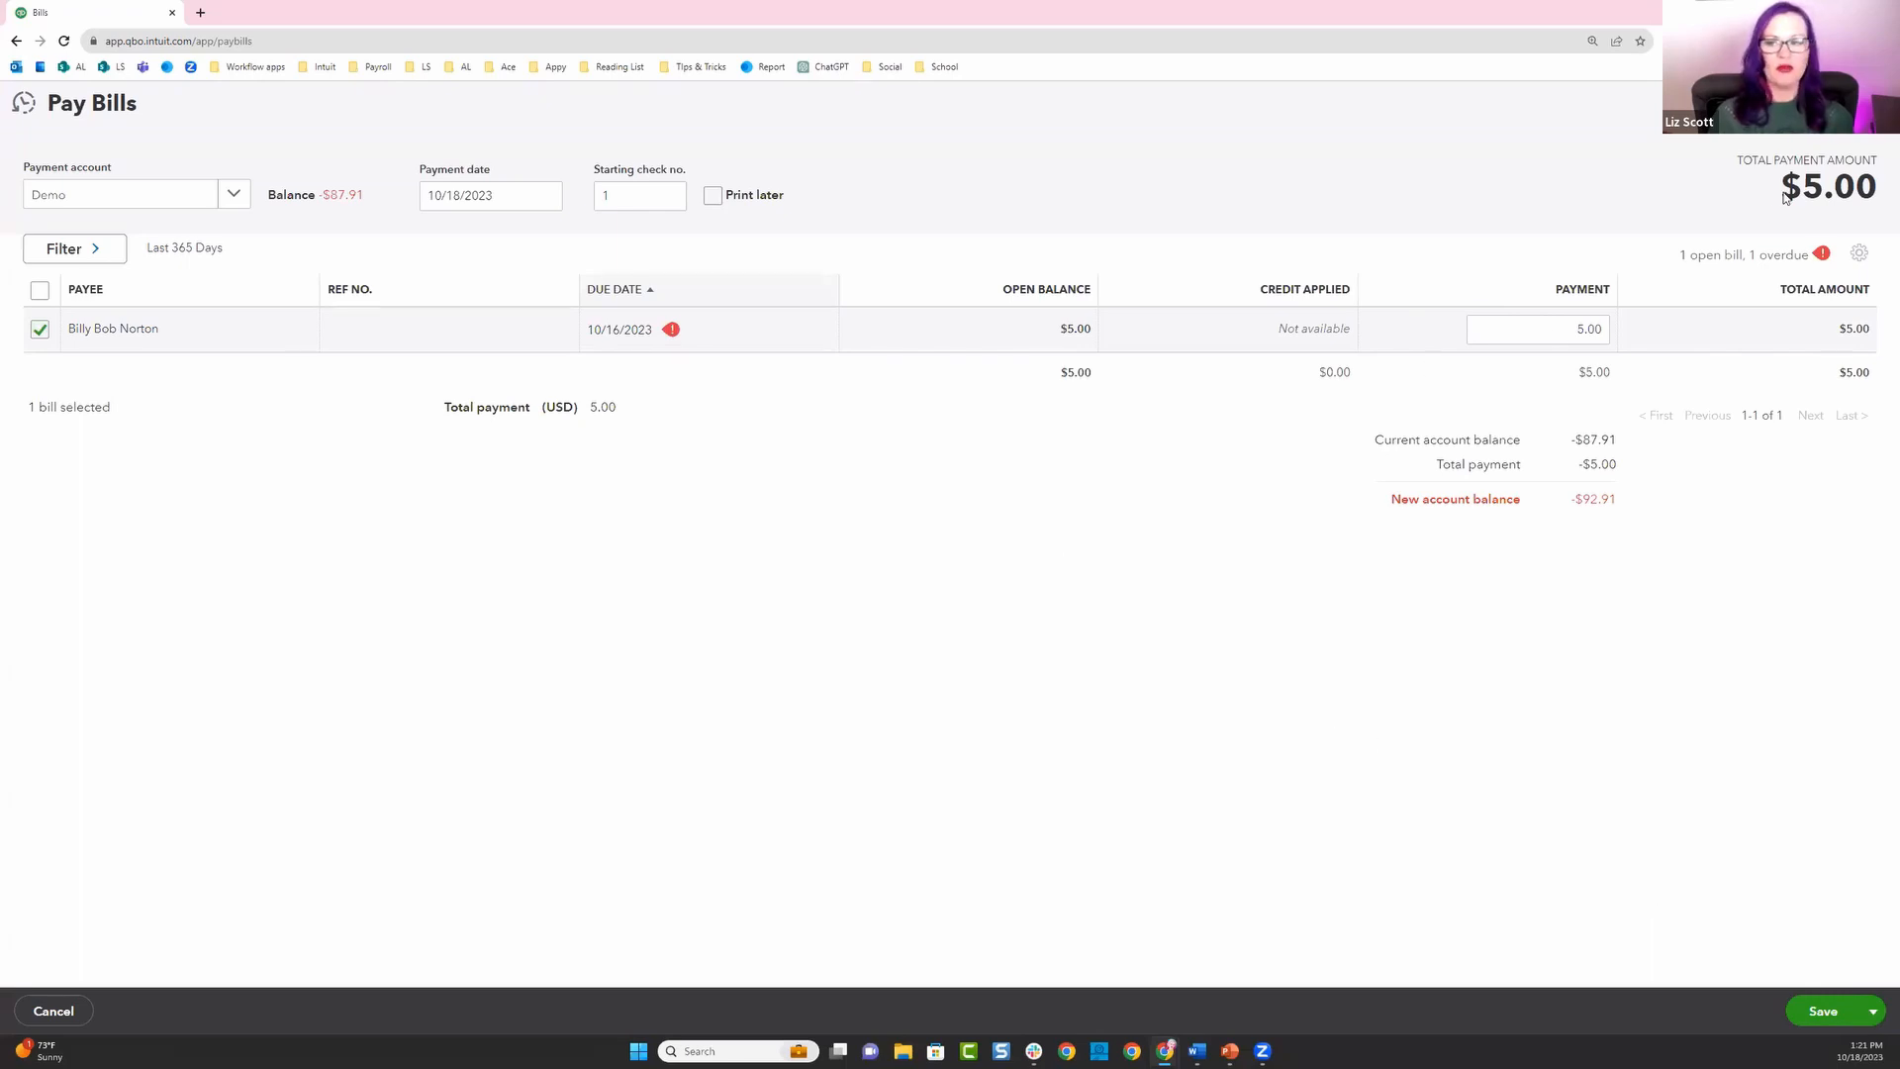
pyautogui.click(1870, 103)
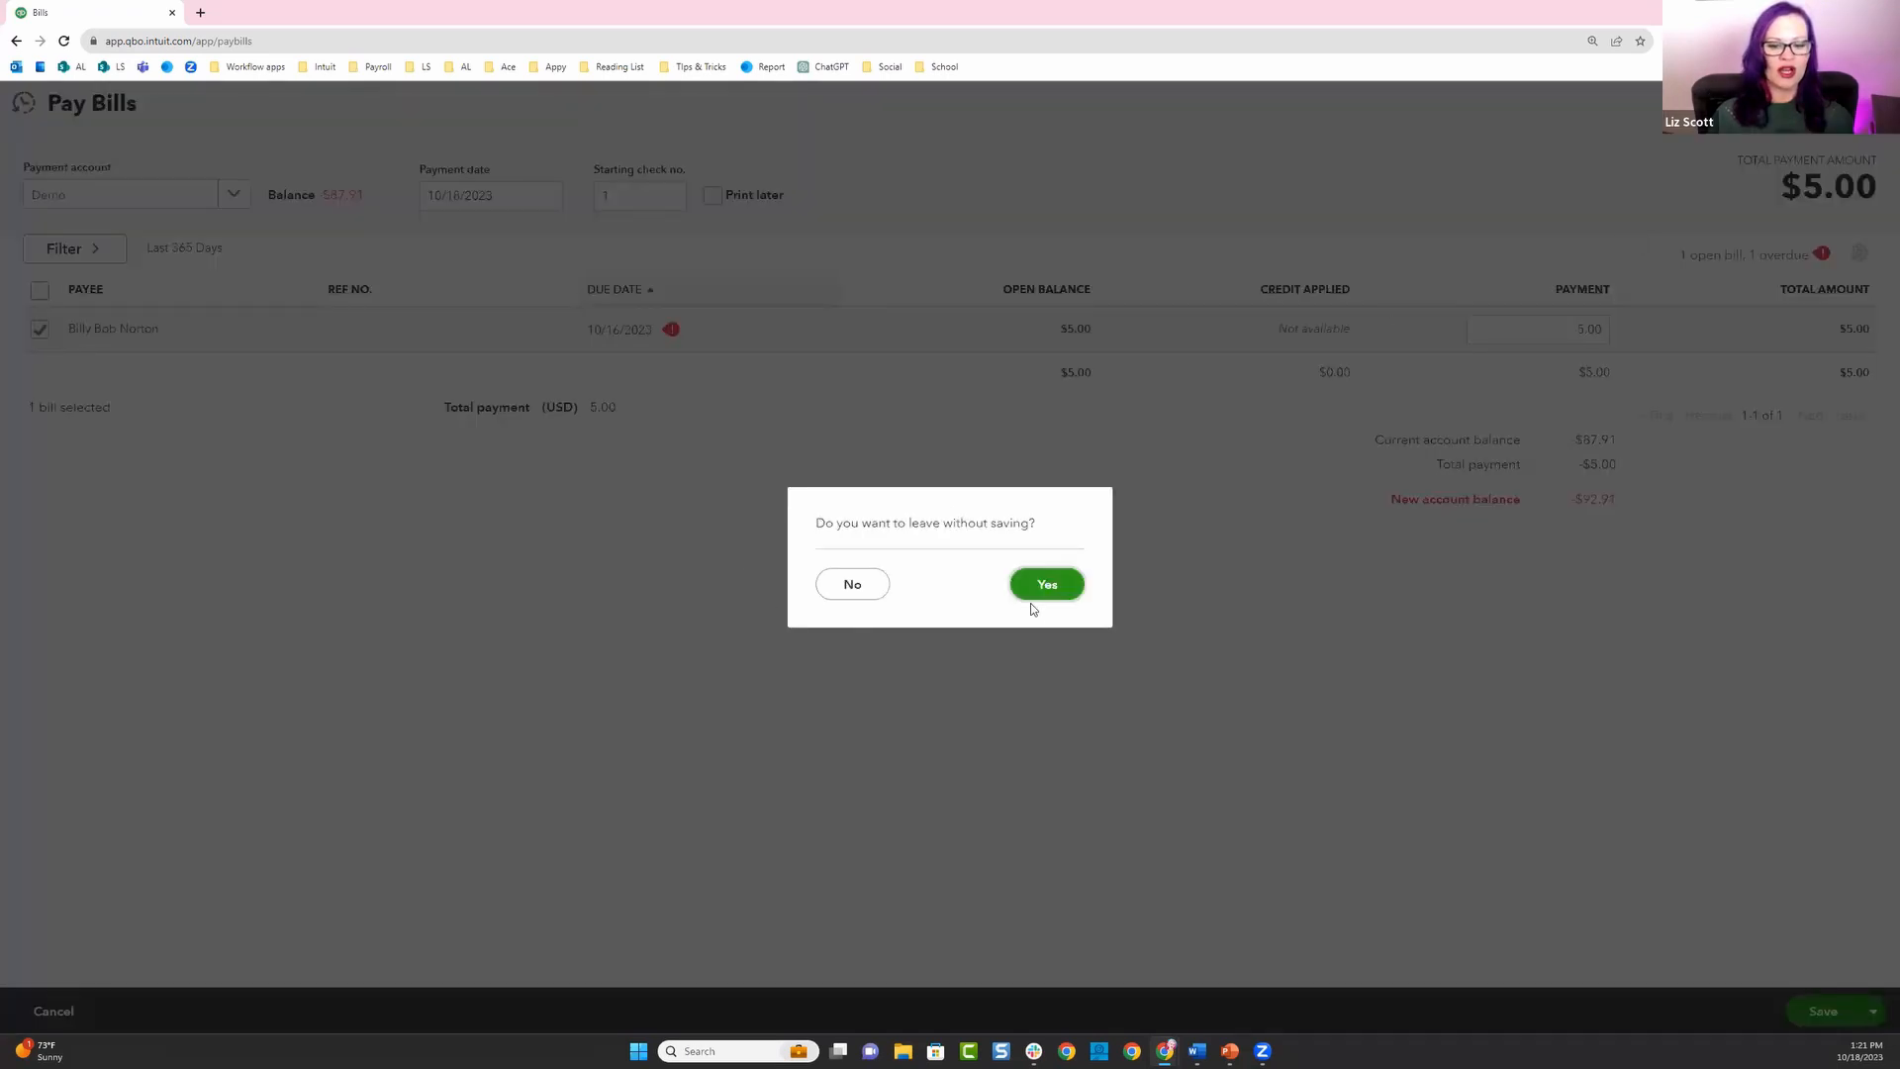
pyautogui.click(1048, 585)
pyautogui.moveTo(95, 400)
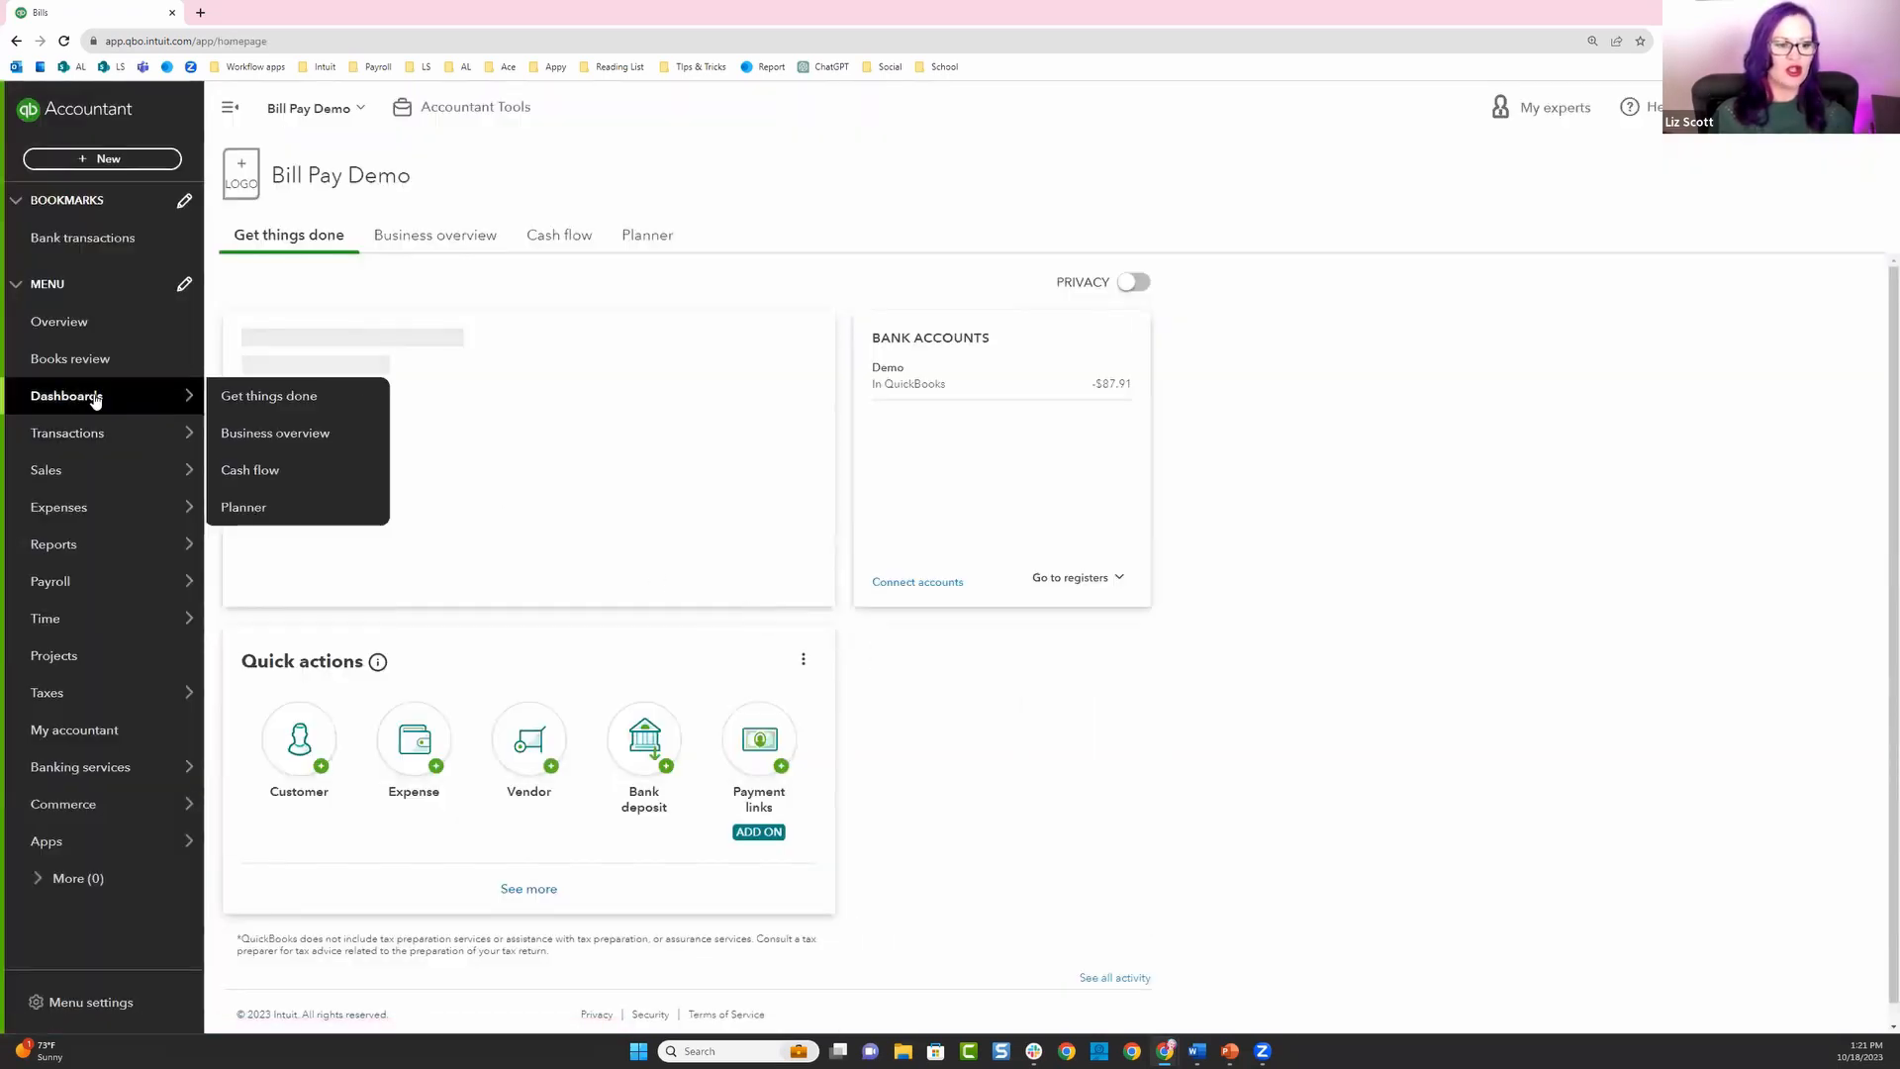
pyautogui.click(65, 505)
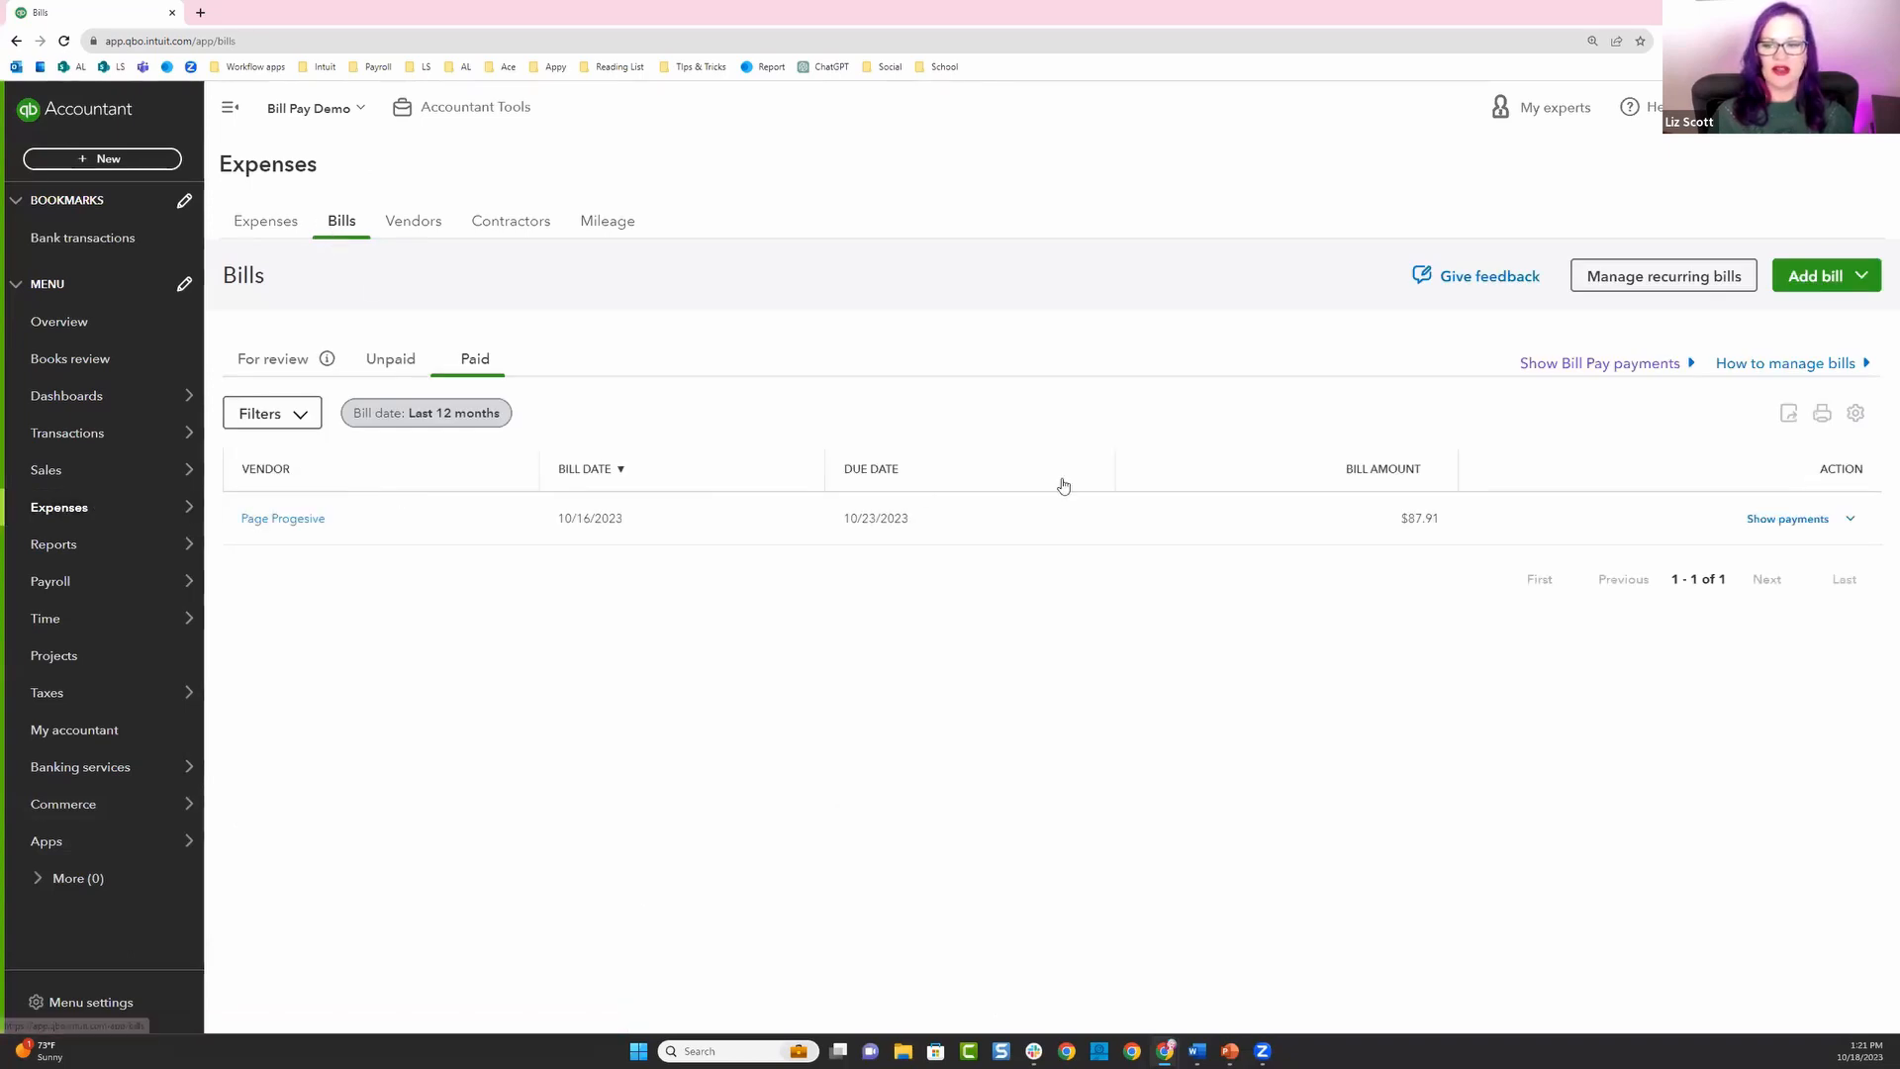
# Open the Page Progesive payment from the Bill Pay payments list and examine its status and cancellation option.
pyautogui.click(1560, 366)
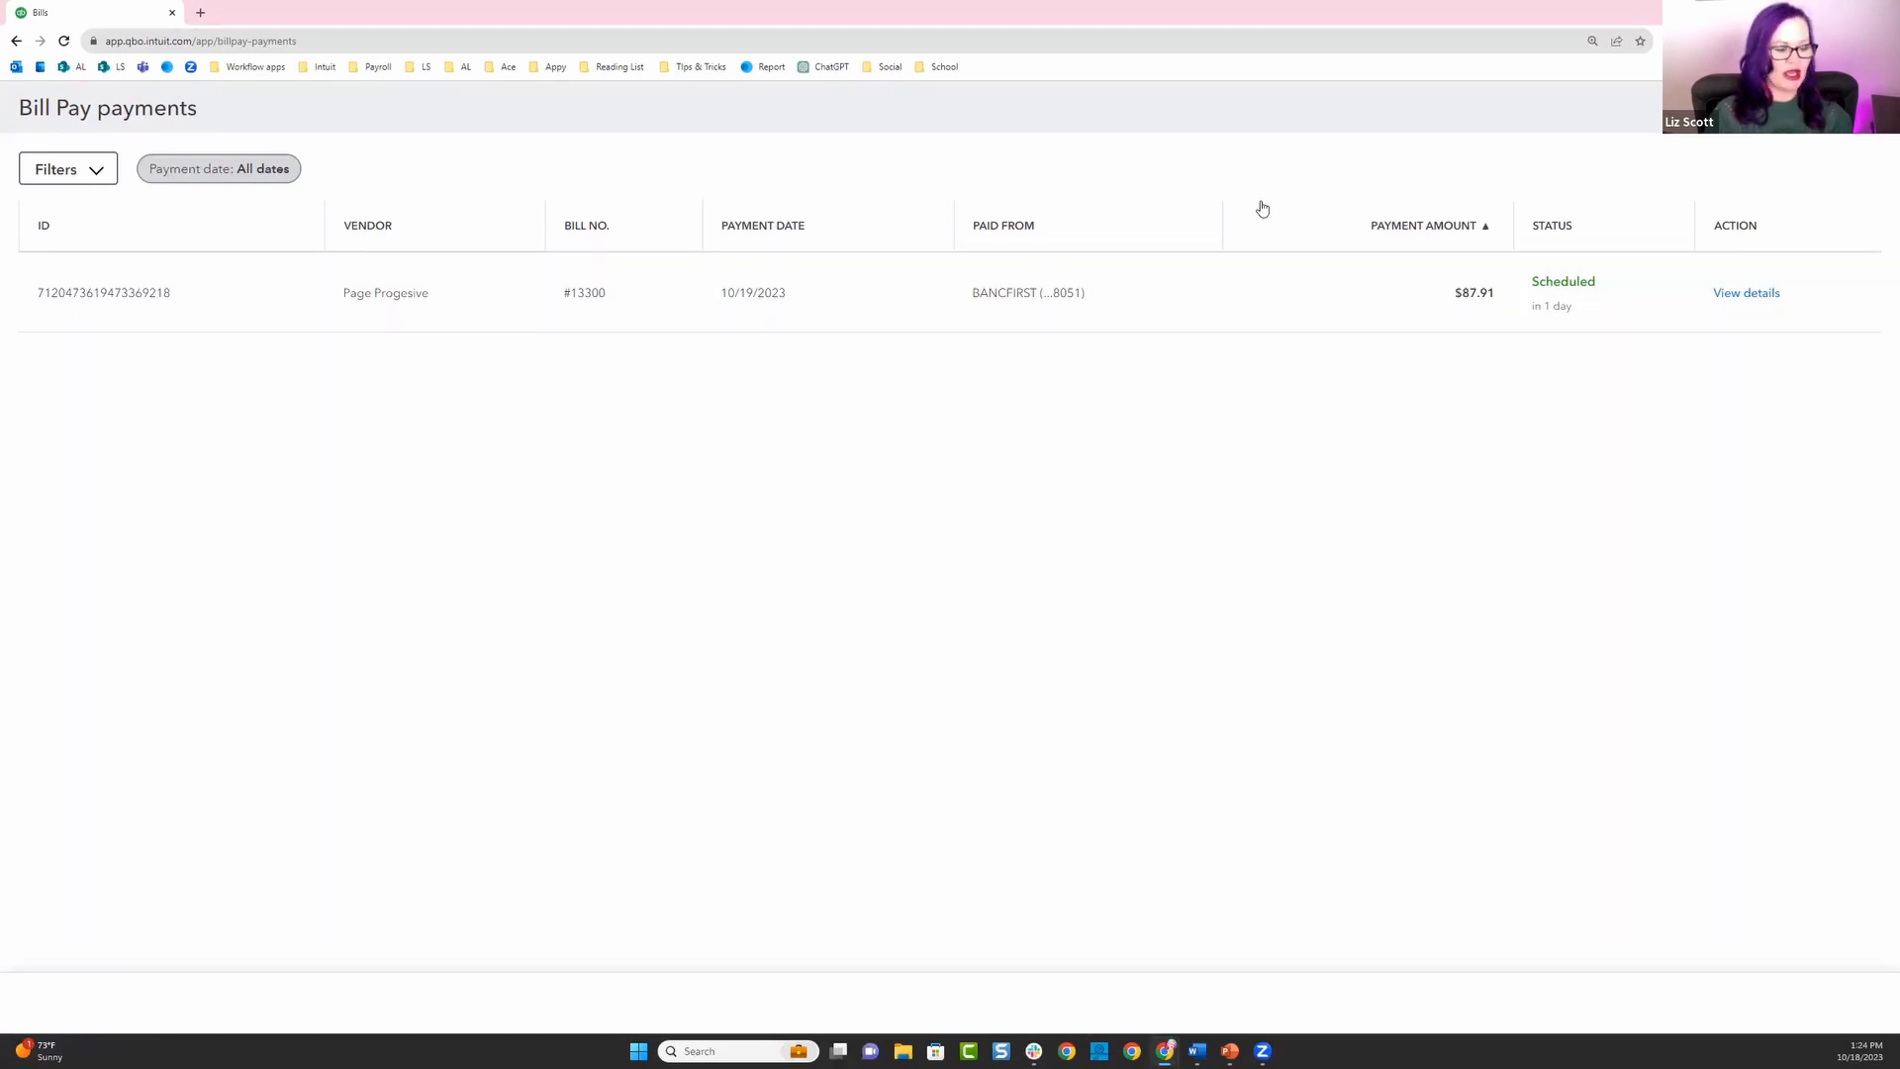
pyautogui.click(1758, 300)
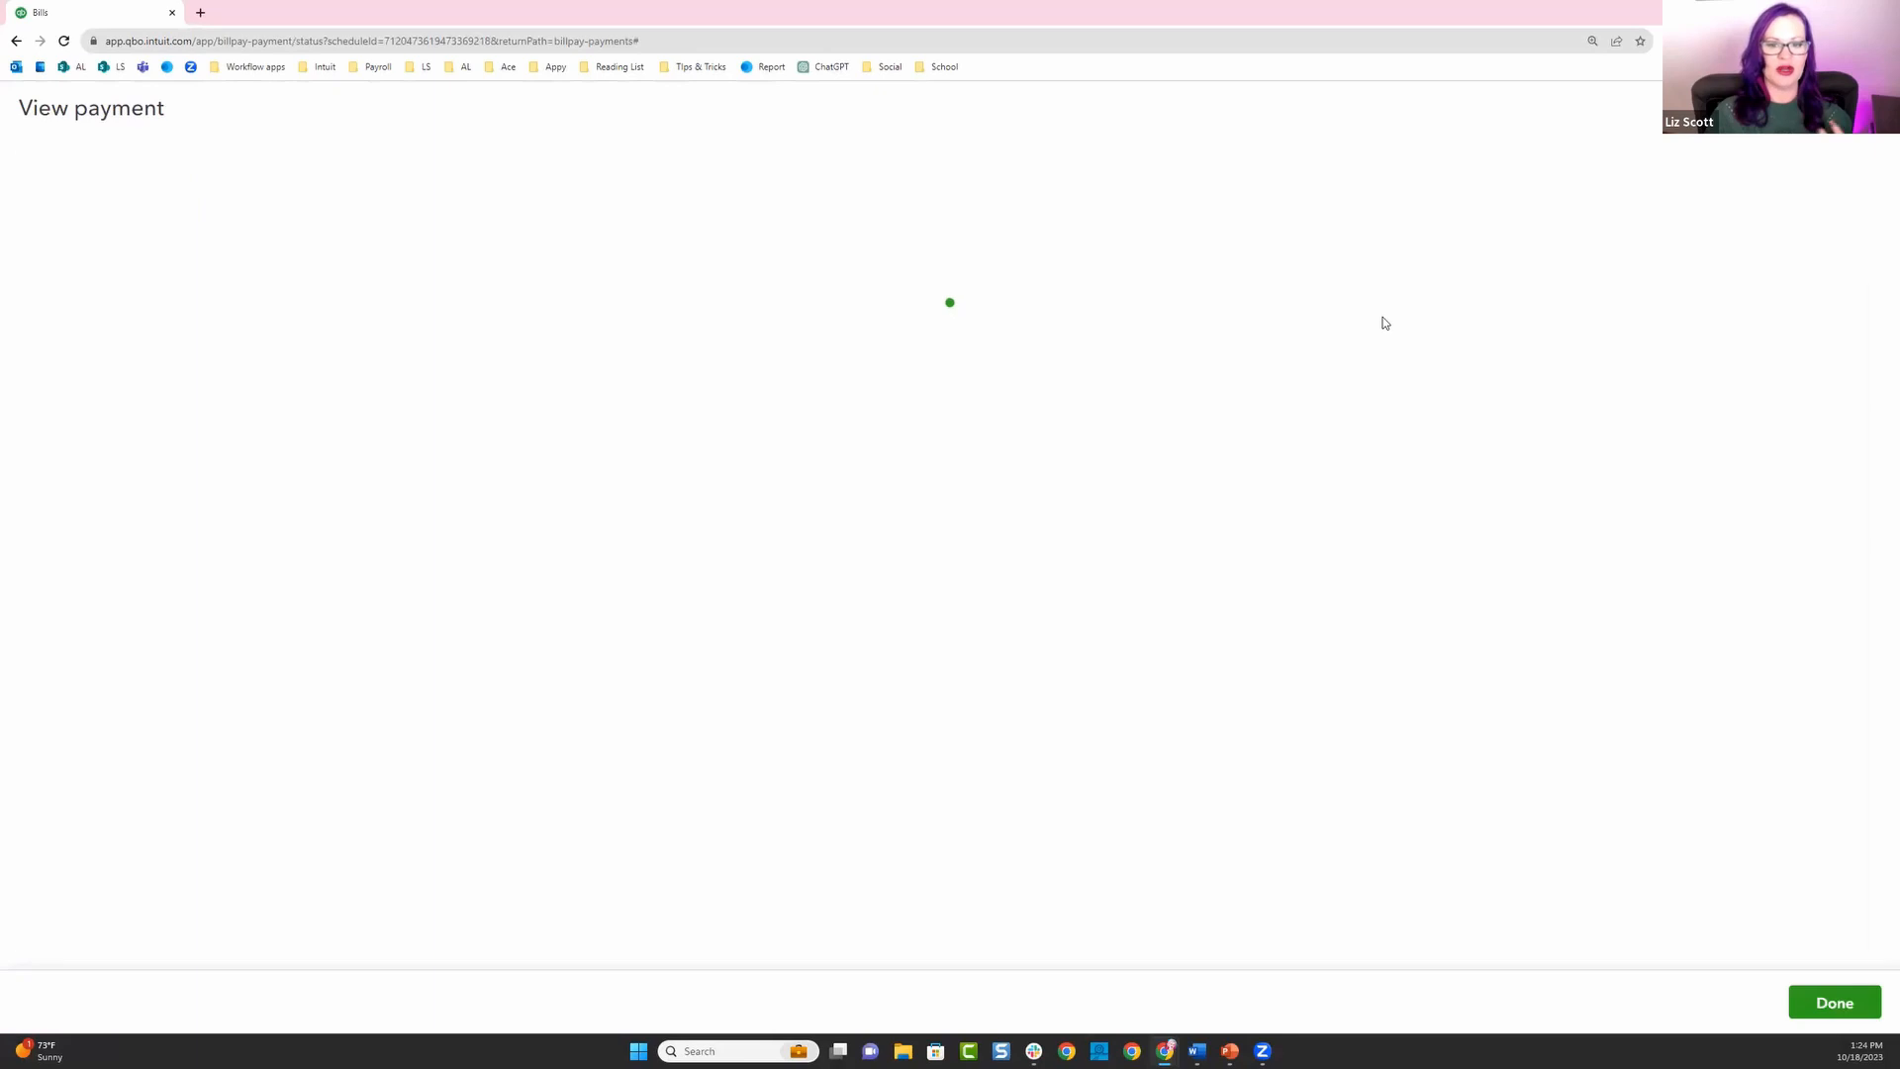
pyautogui.scroll(-3, 1022, 513)
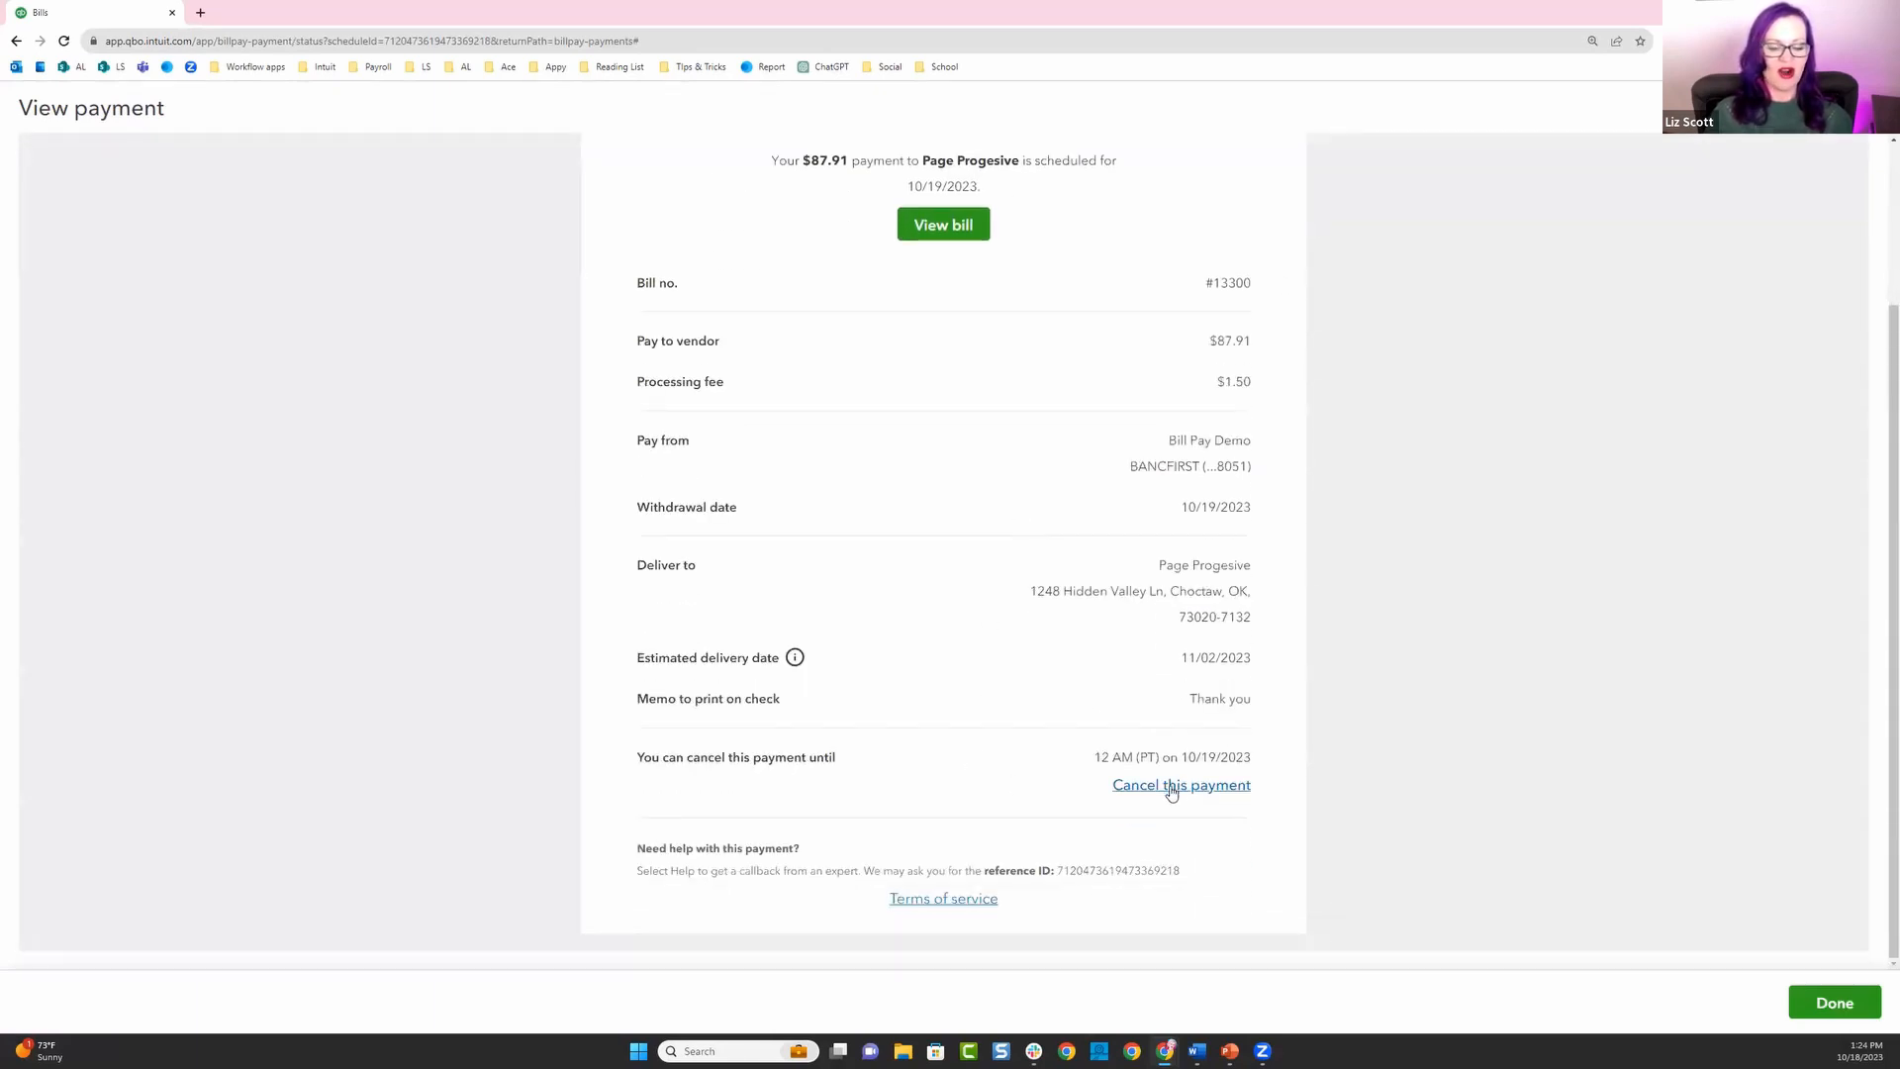
pyautogui.scroll(3, 895, 404)
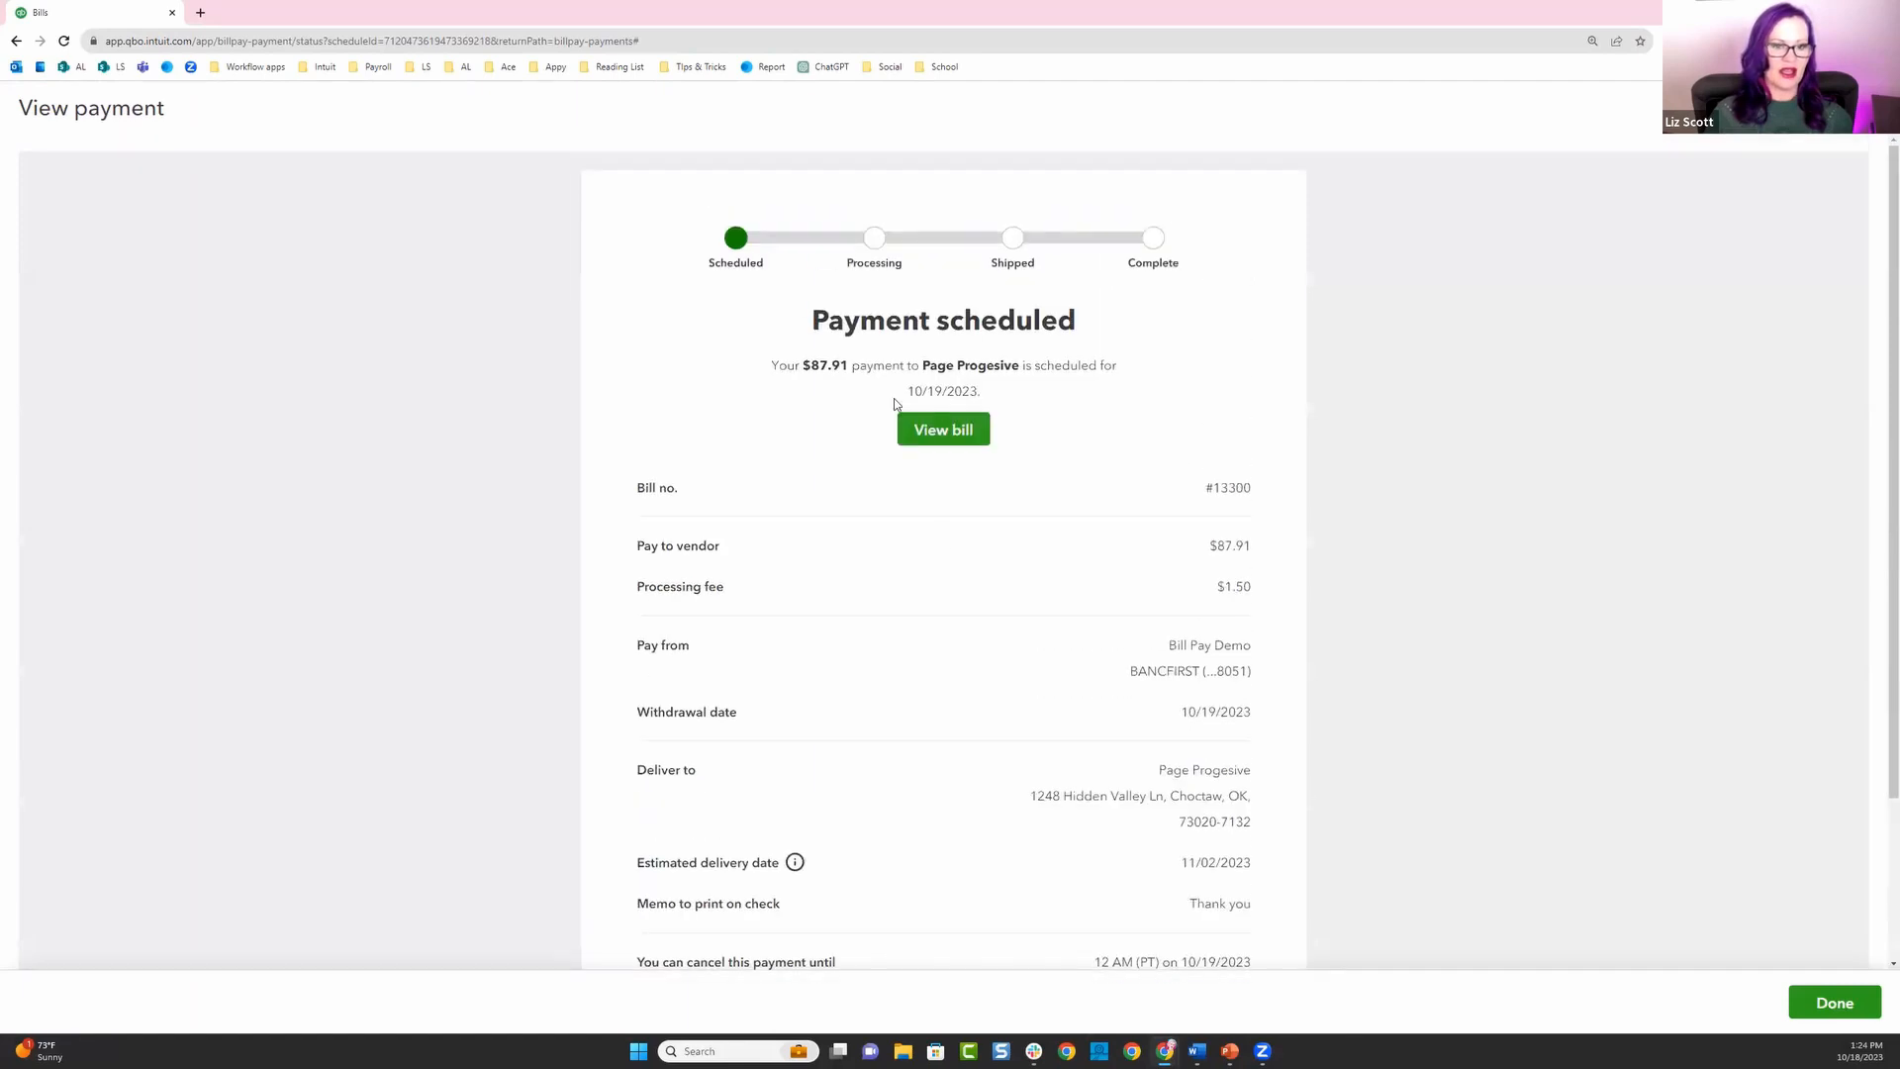
pyautogui.moveTo(955, 318); pyautogui.dragTo(1087, 318)
pyautogui.scroll(-2, 951, 586)
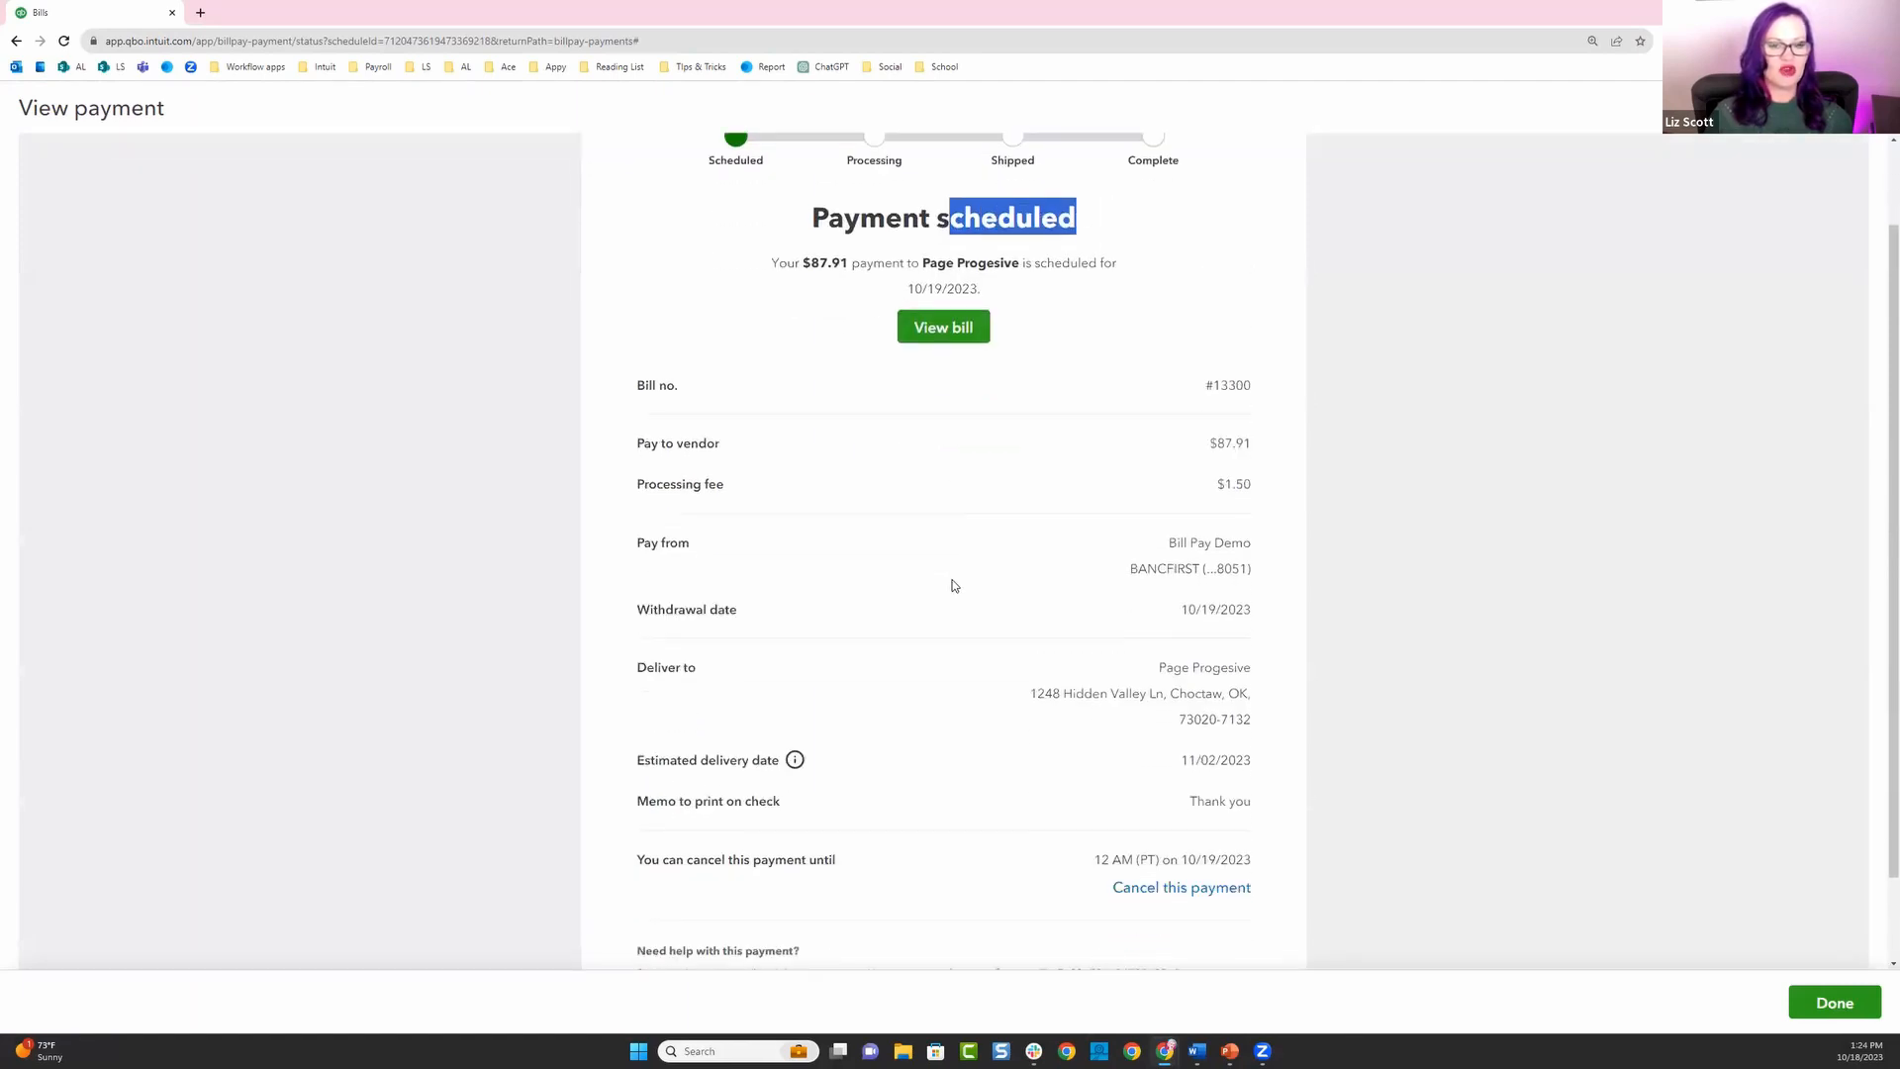
# Cancel the scheduled $87.91 payment for bill 13300, close the payment view and show the unpaid bills.
pyautogui.click(1138, 843)
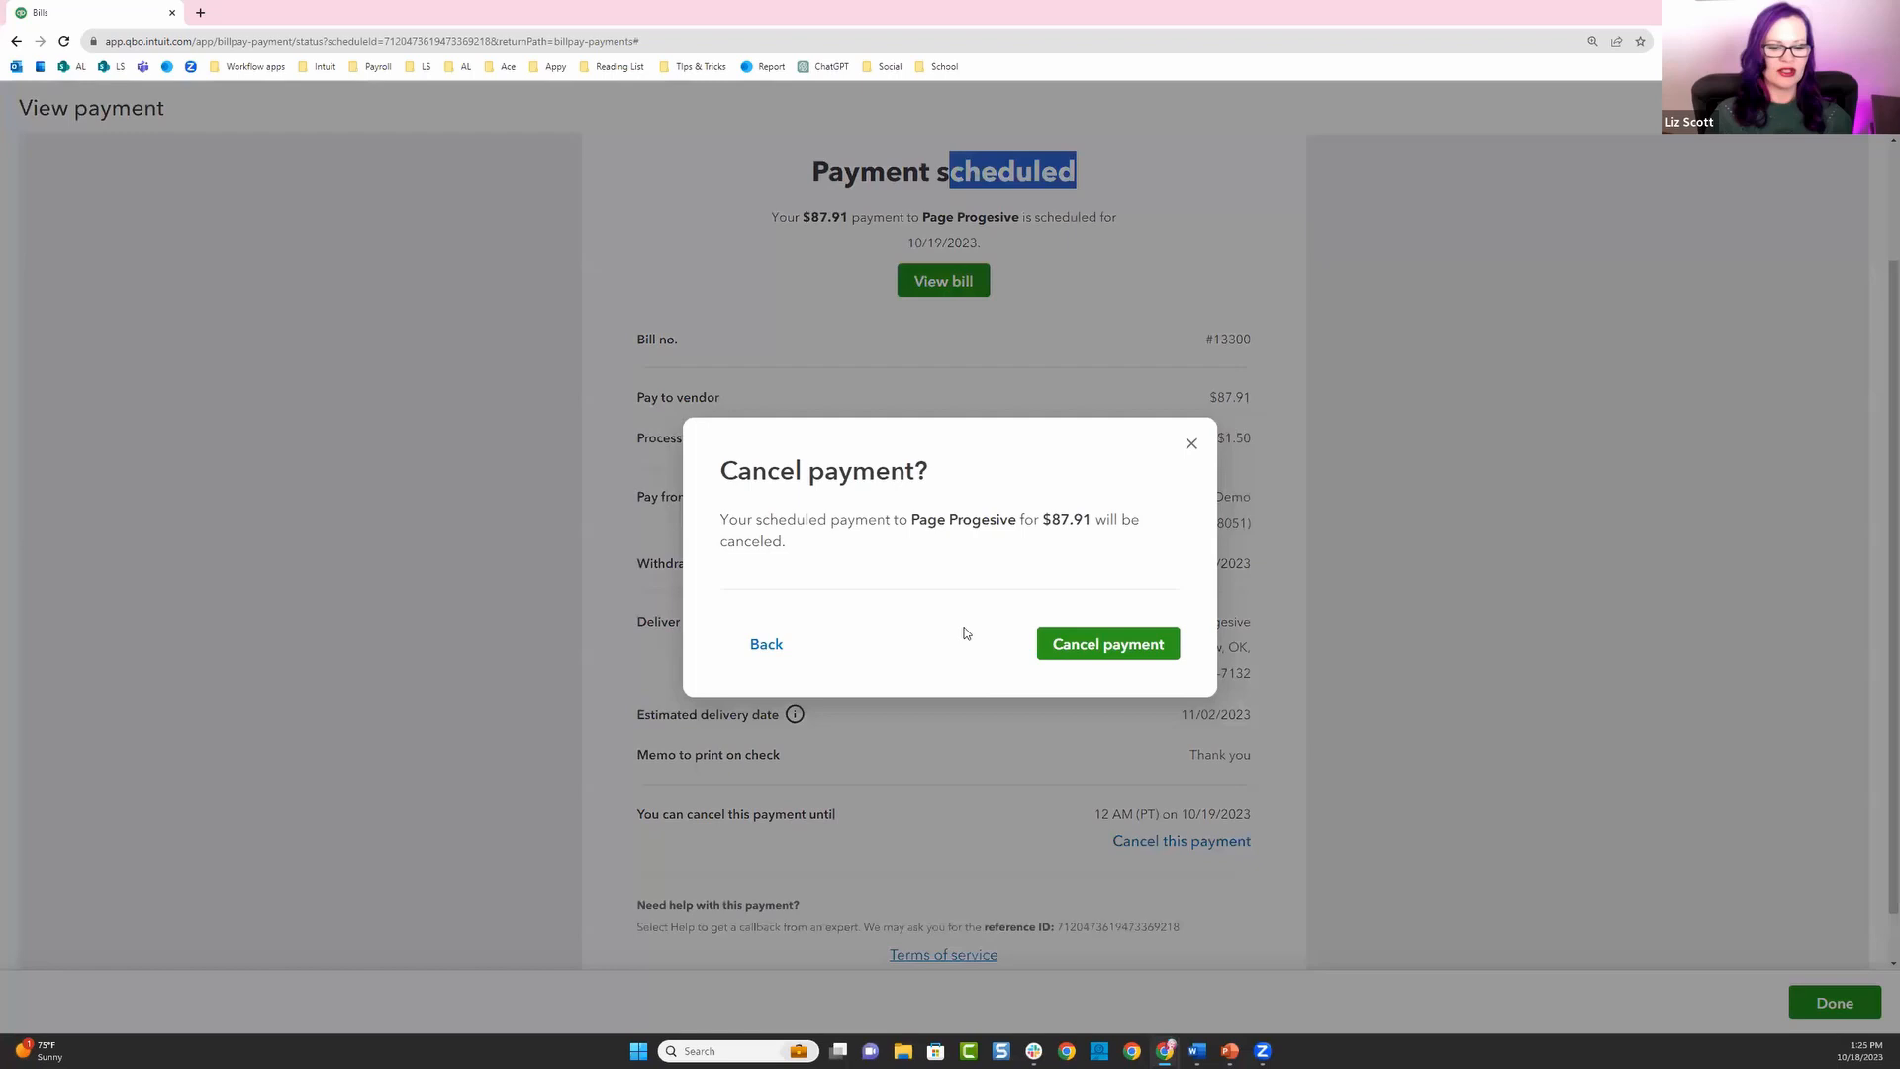
pyautogui.click(1106, 648)
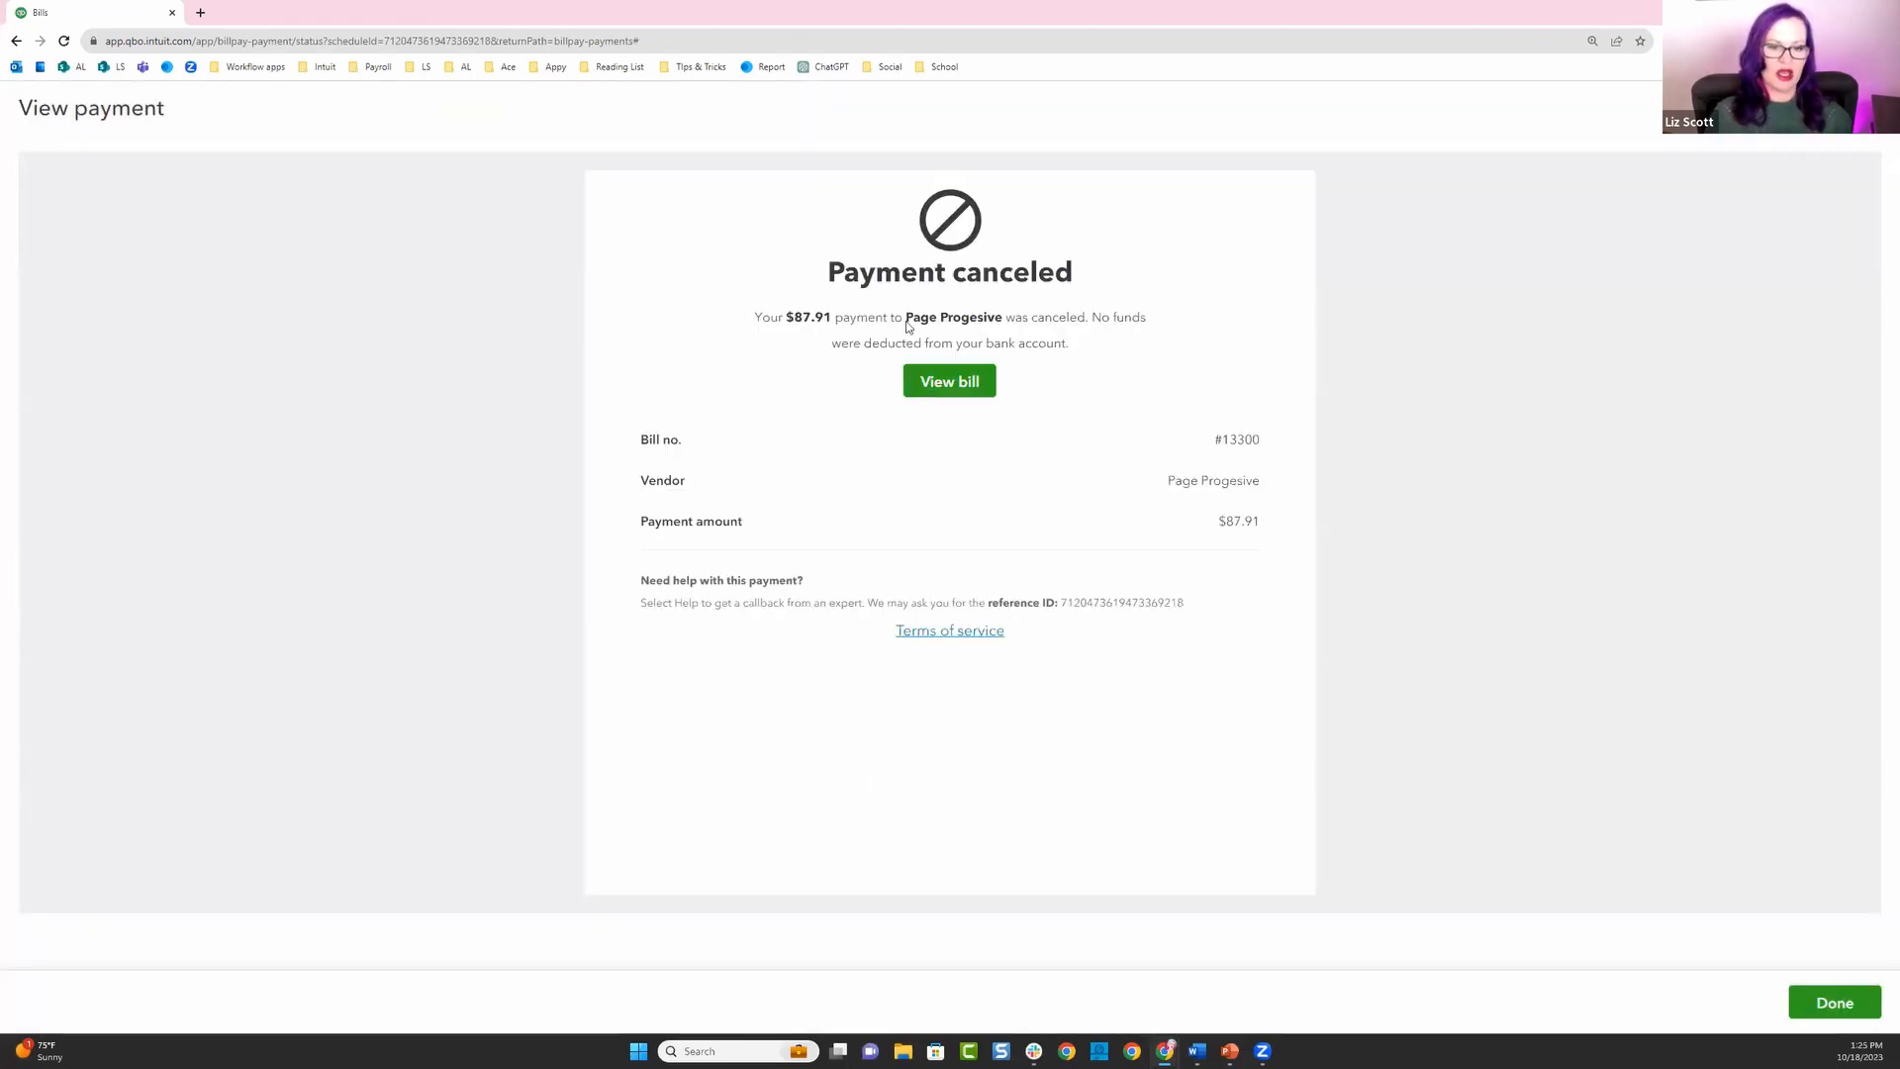
pyautogui.moveTo(828, 273); pyautogui.dragTo(1111, 315)
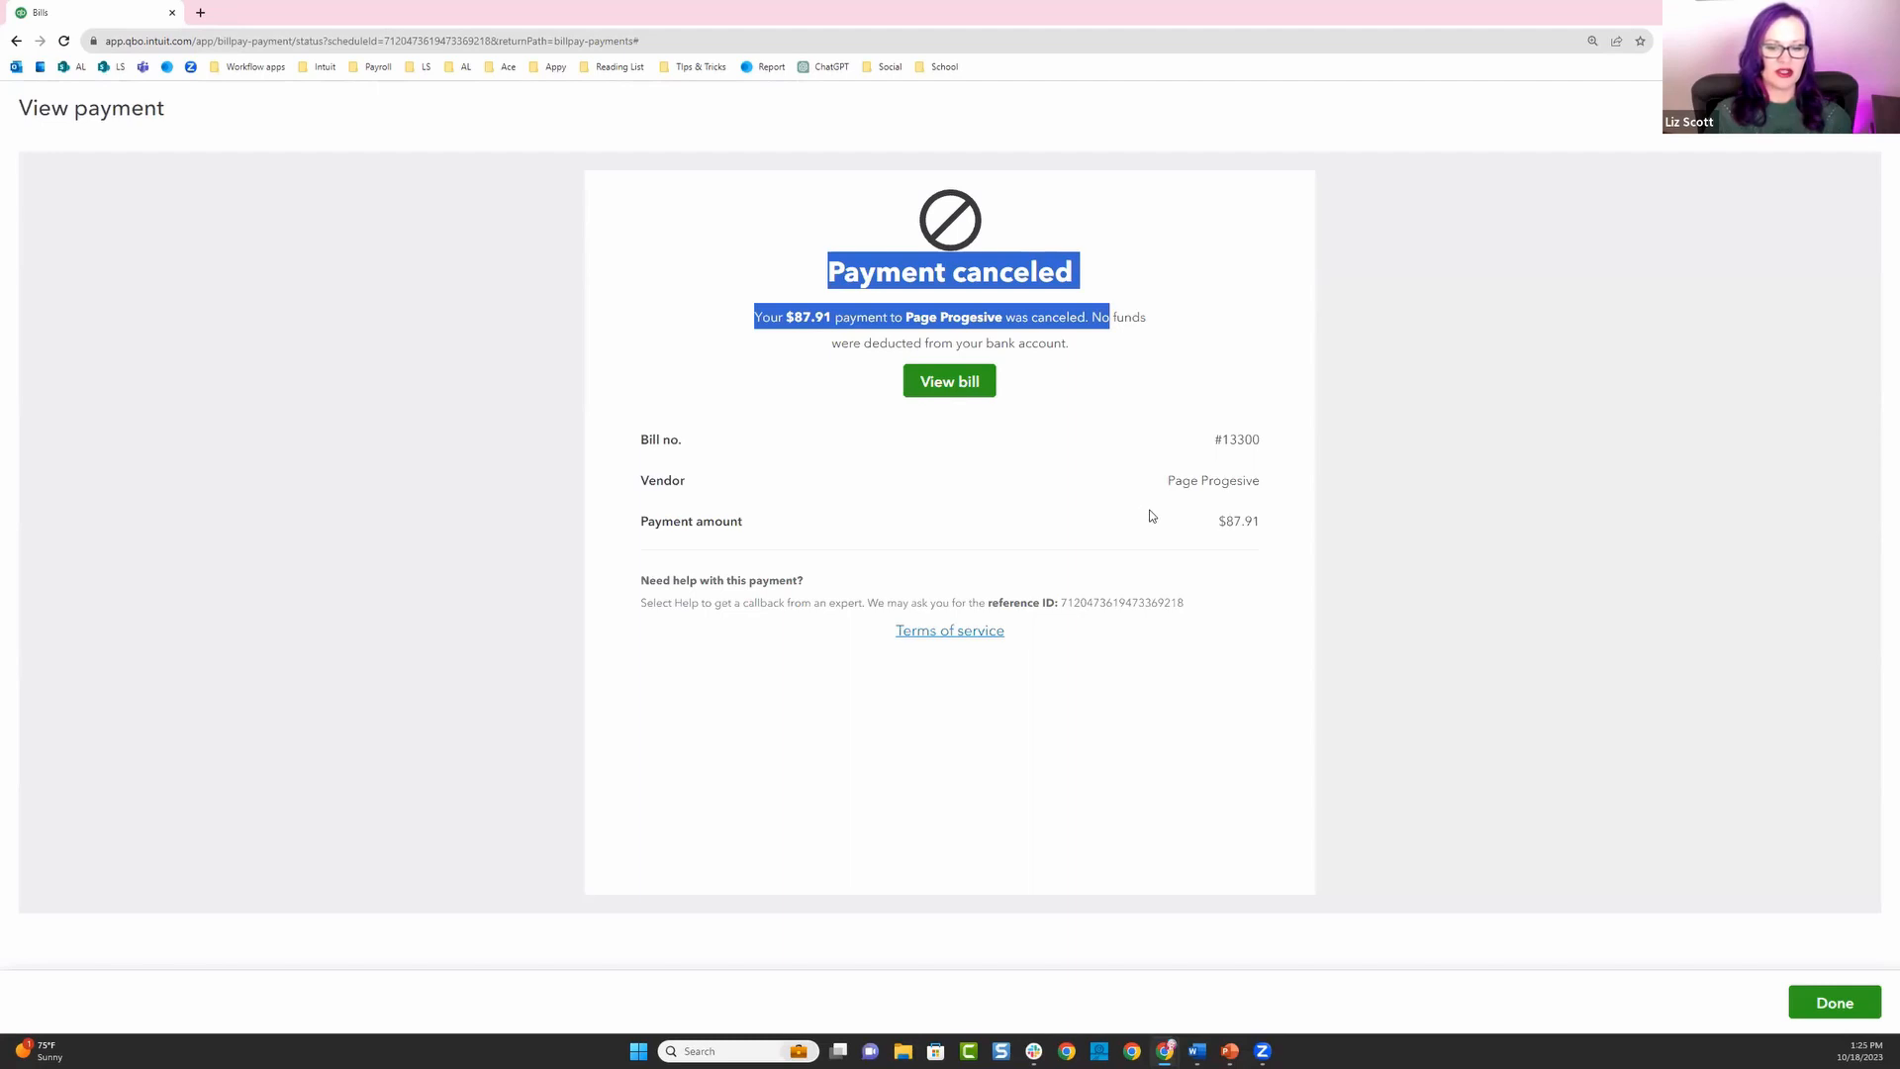
pyautogui.click(1800, 998)
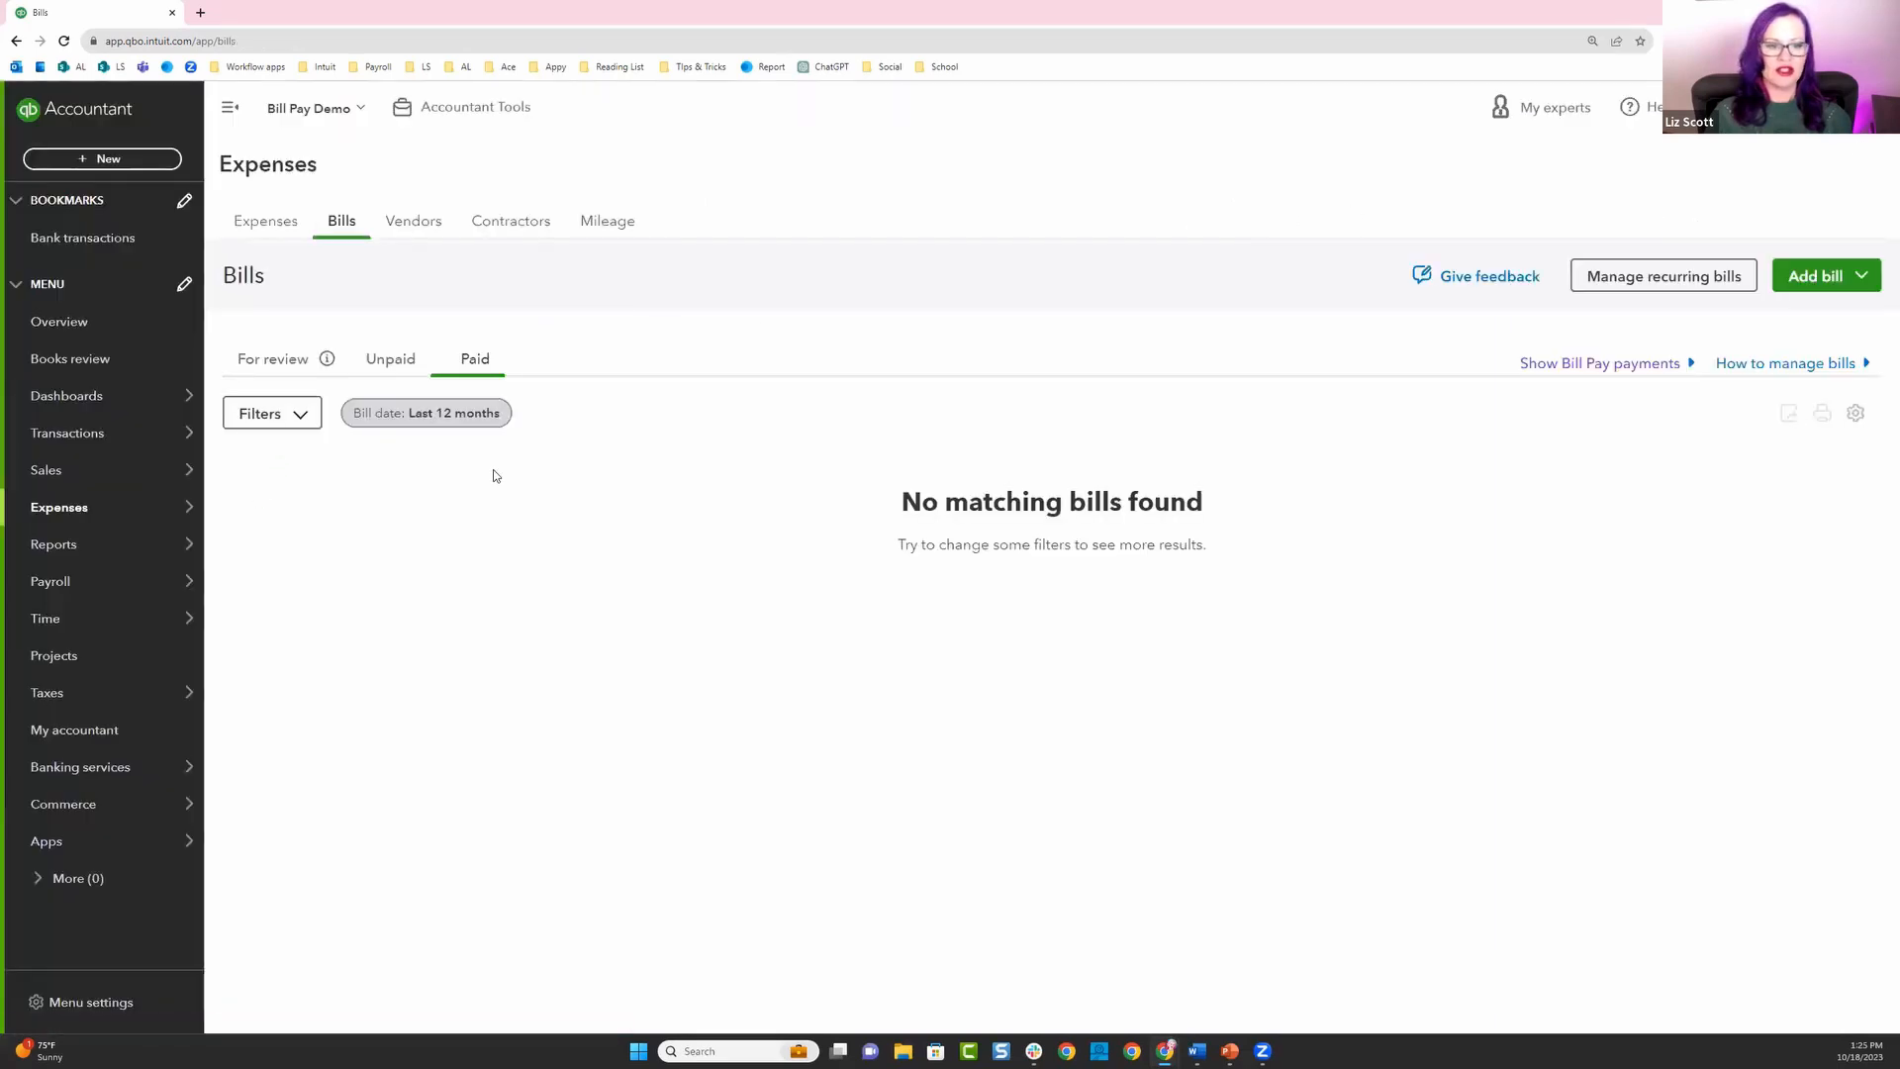
pyautogui.click(401, 359)
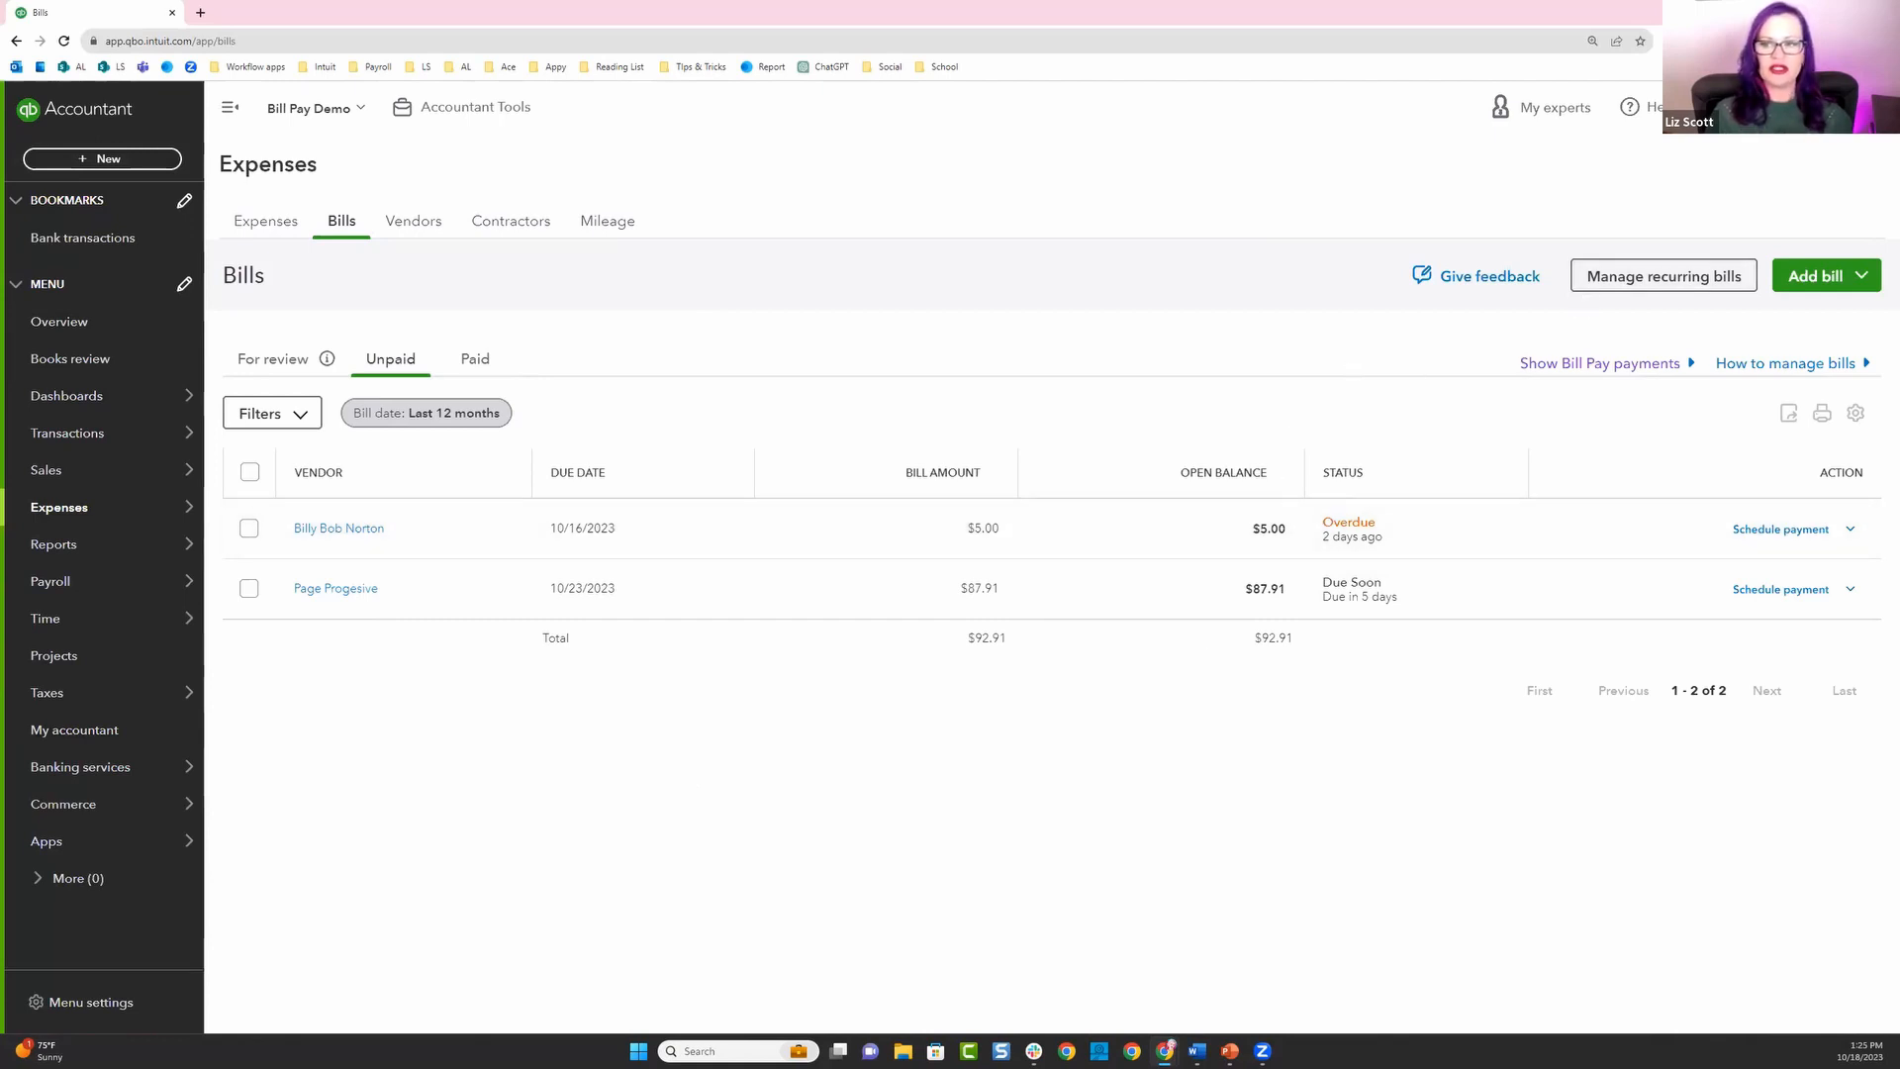
pyautogui.click(1747, 107)
pyautogui.click(1244, 212)
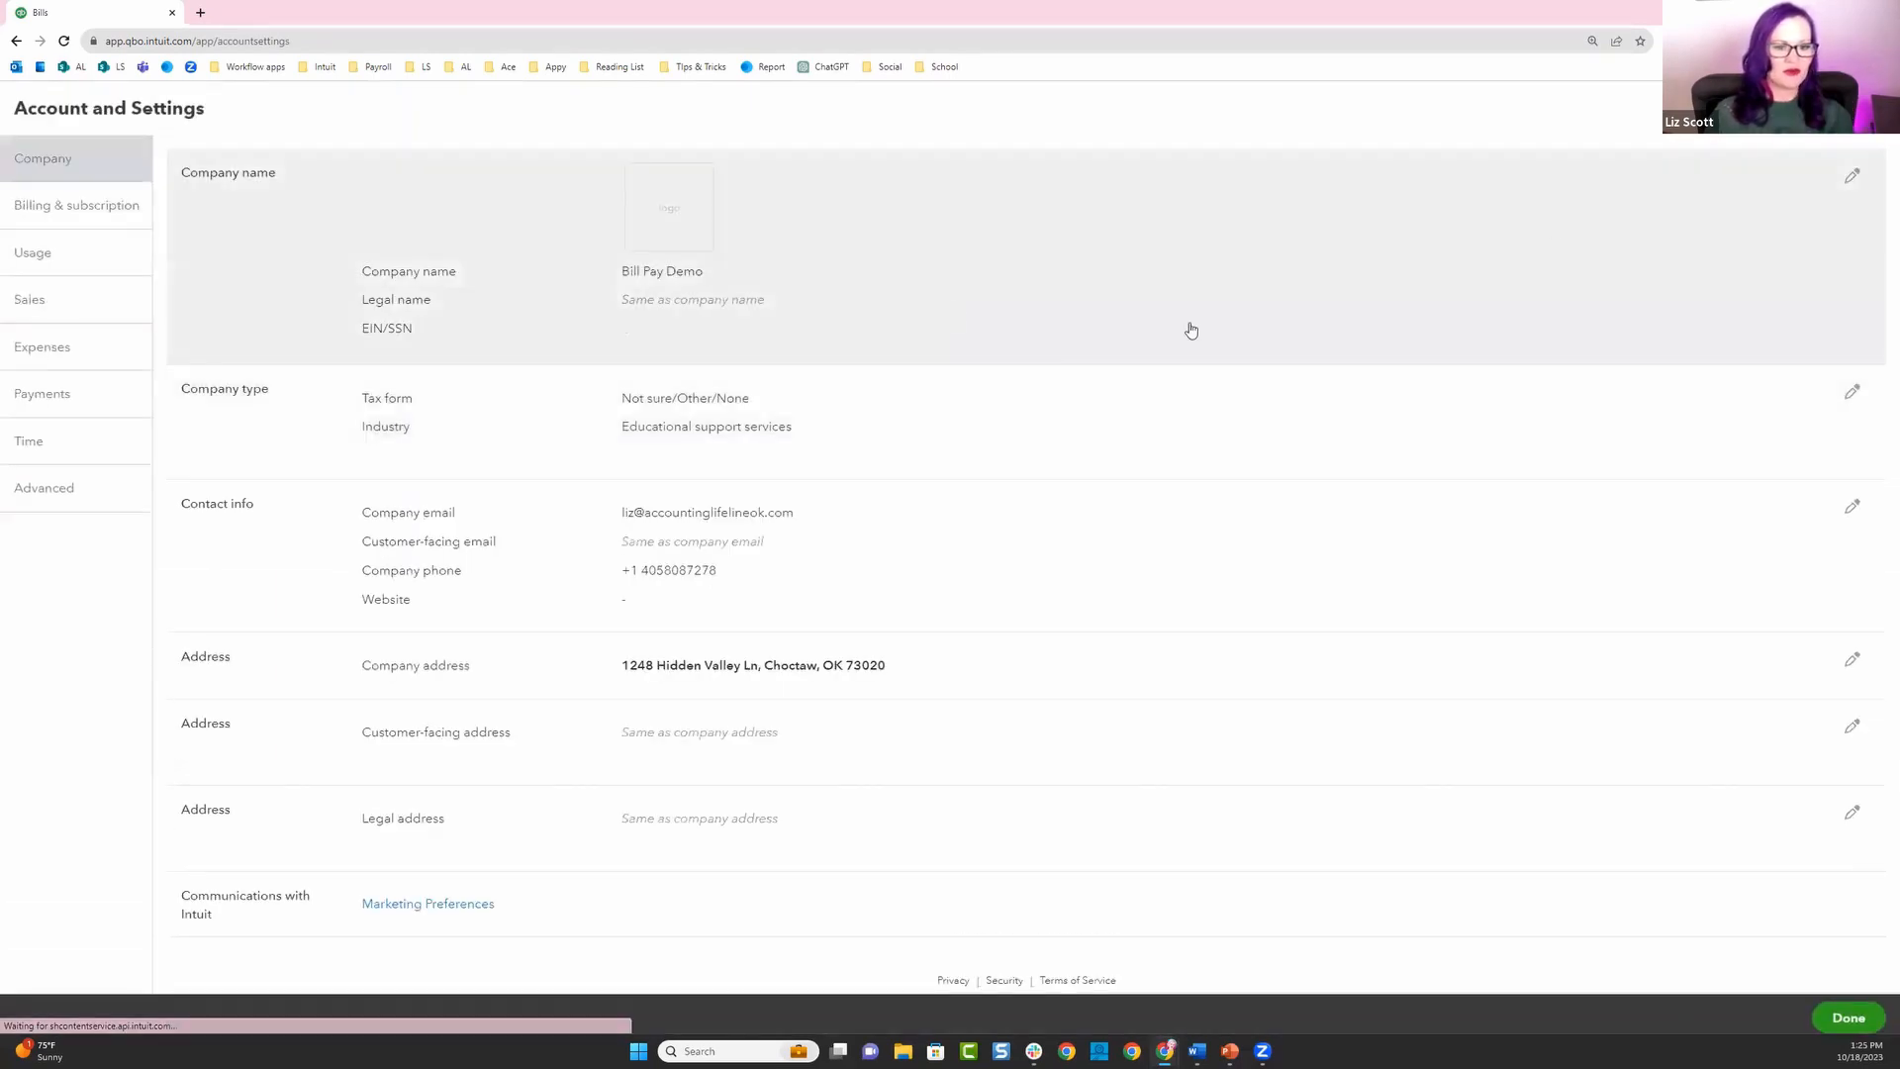
pyautogui.click(1869, 108)
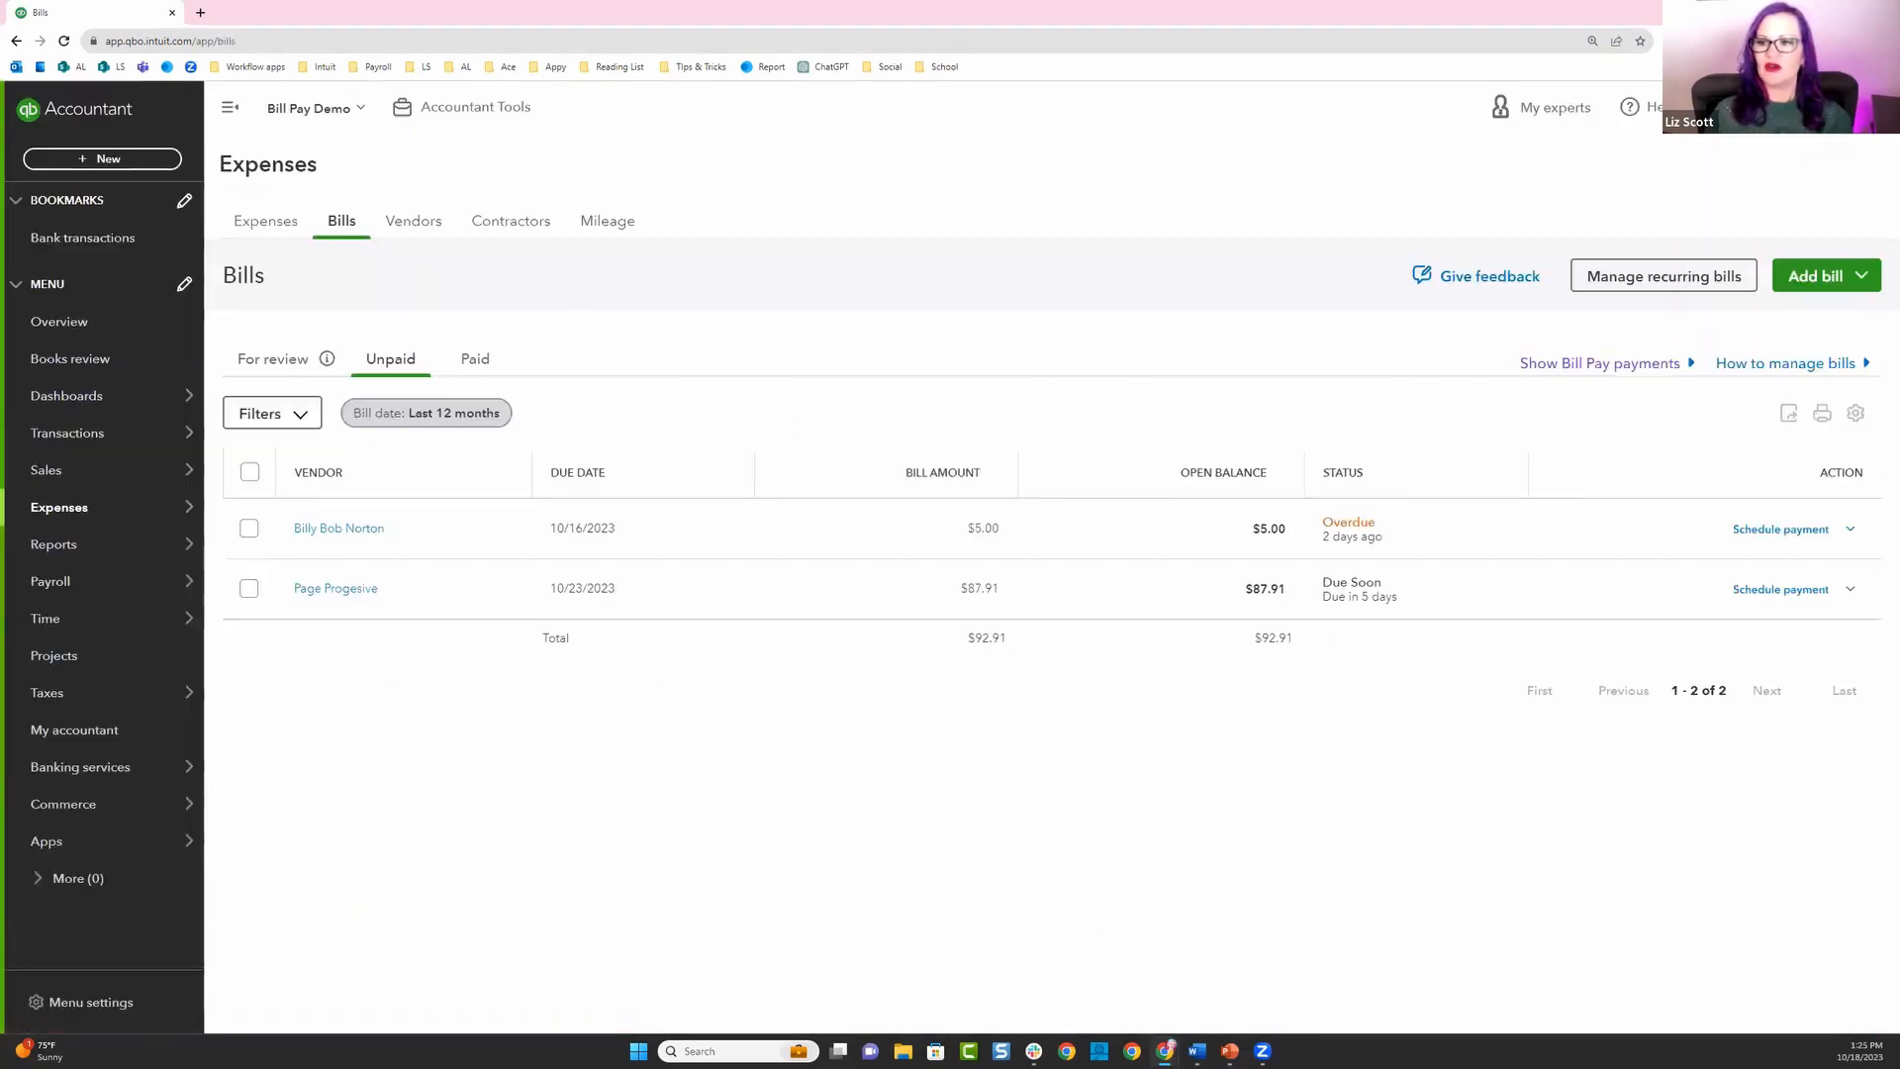
# Upgrade the QuickBooks Bill Pay Basic subscription to Bill Pay Elite, confirm the plan change and return to the subscriptions overview.
pyautogui.click(1747, 107)
pyautogui.click(1792, 211)
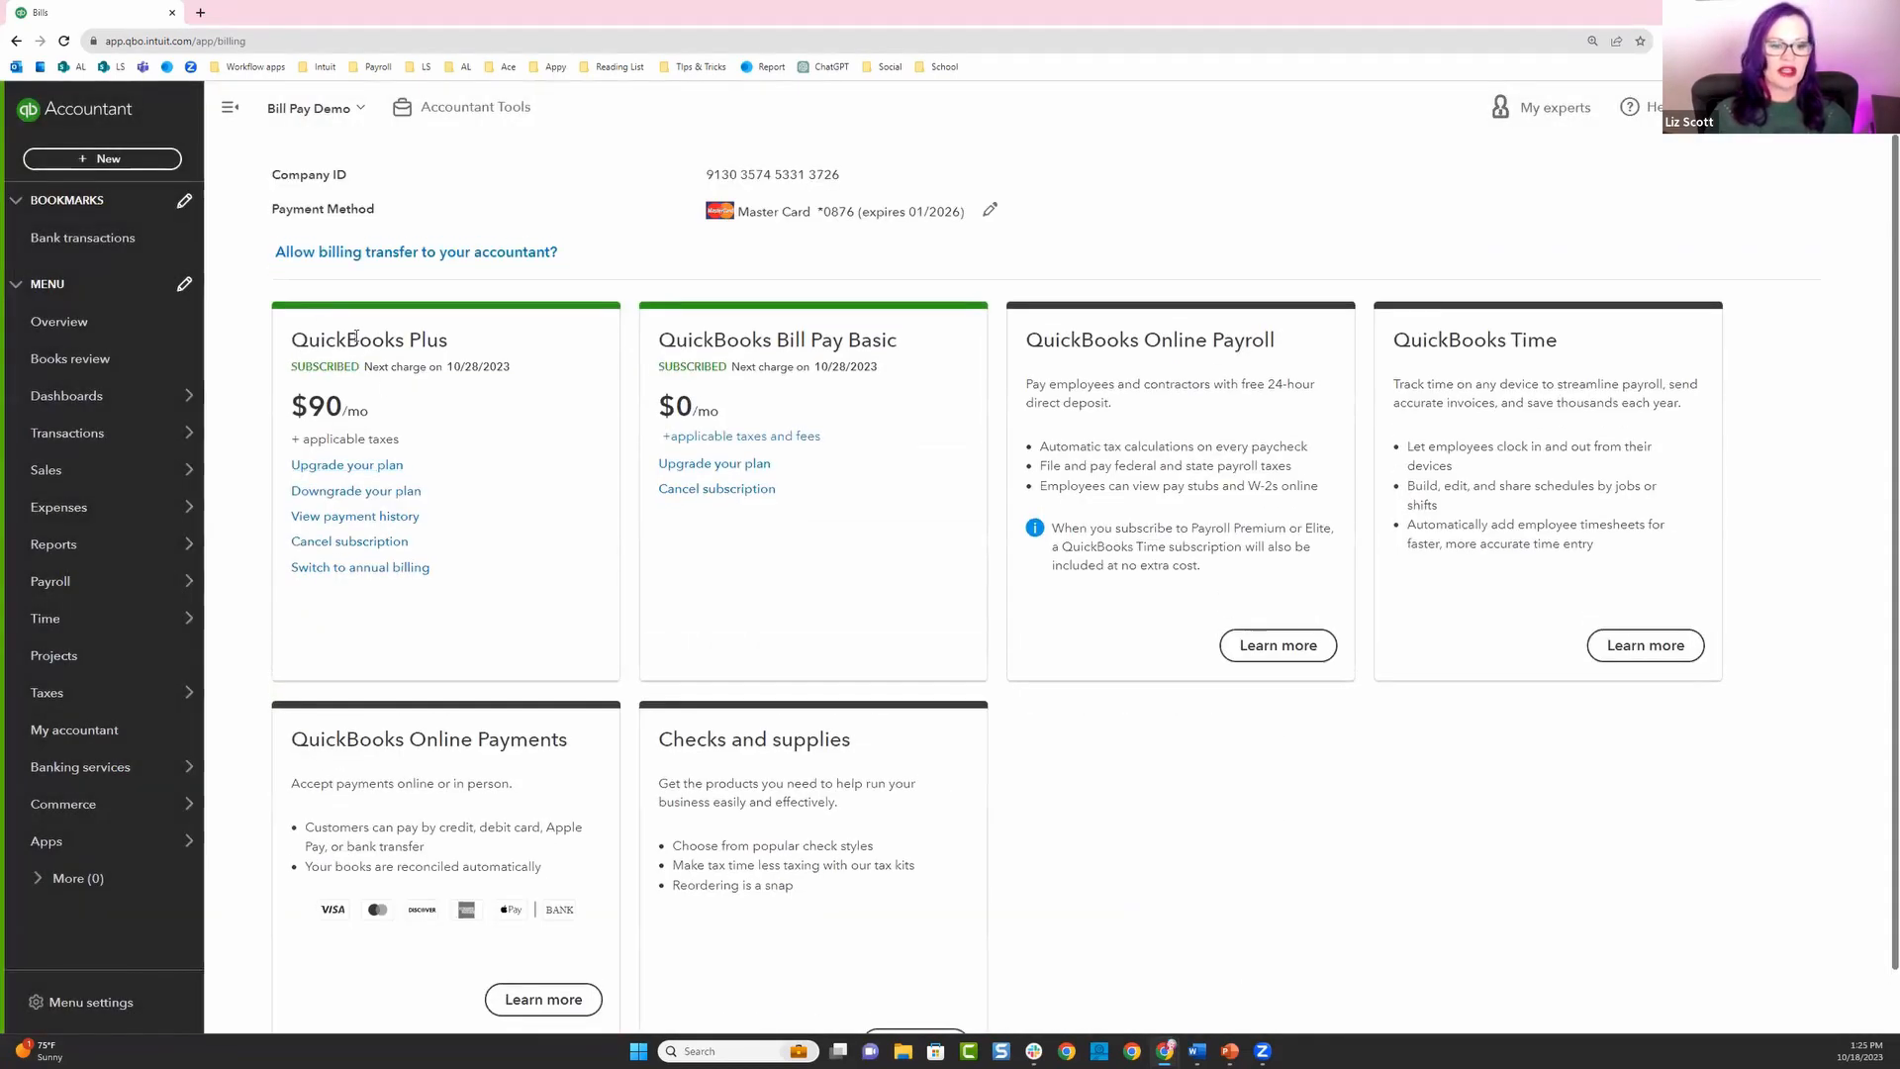
pyautogui.moveTo(307, 342); pyautogui.dragTo(439, 342)
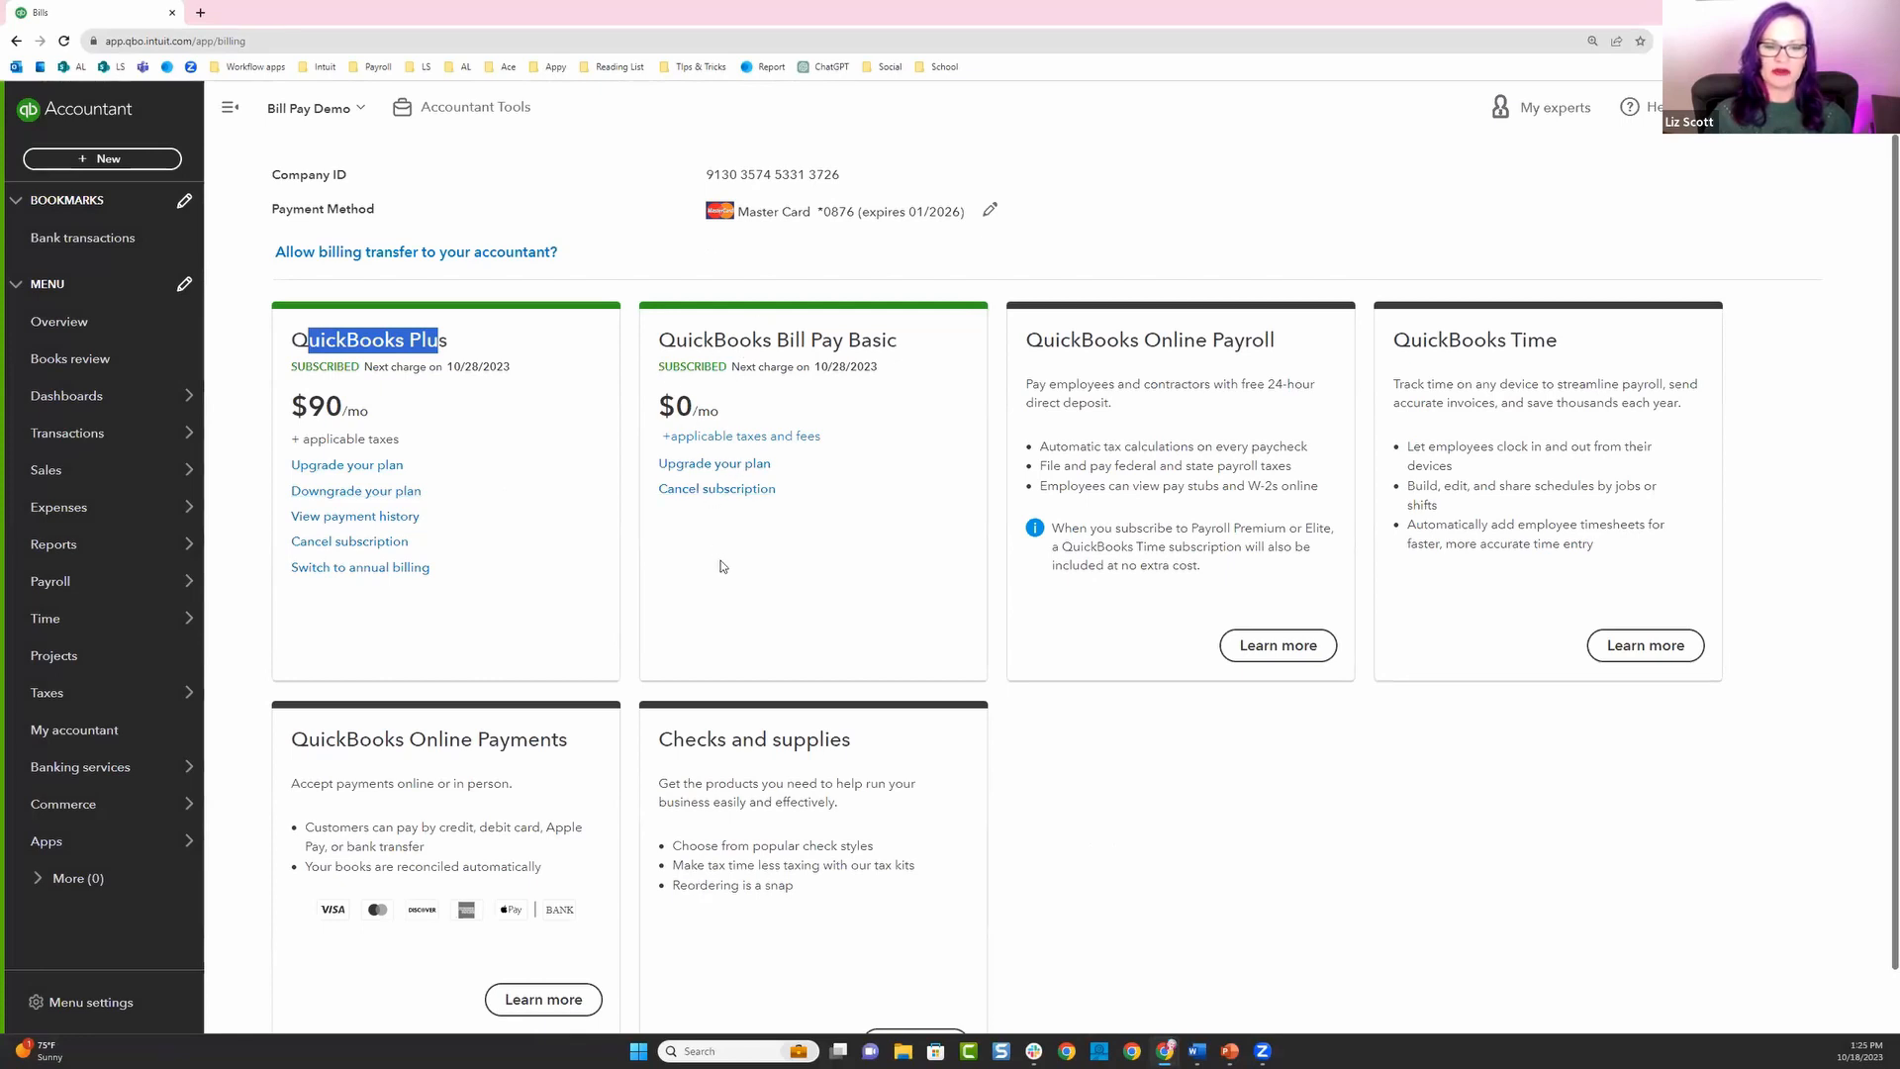
pyautogui.click(723, 464)
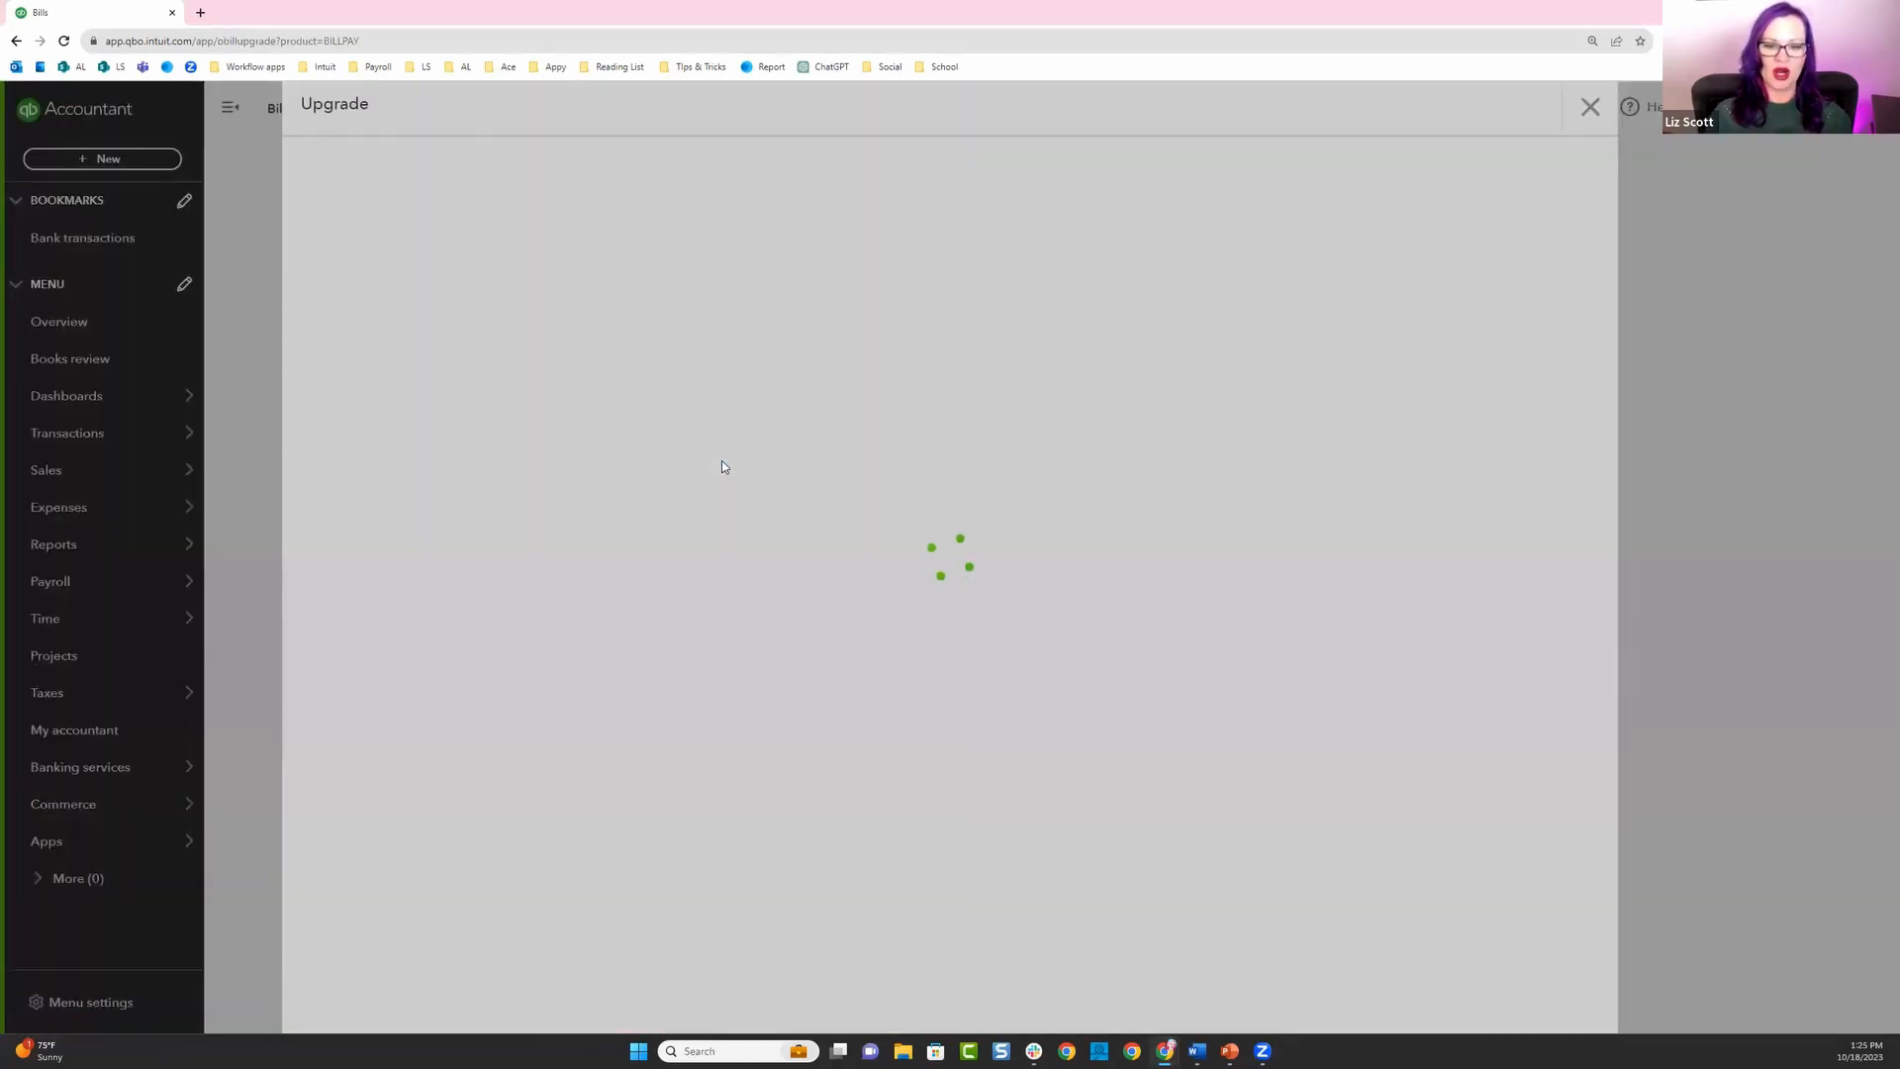
pyautogui.click(1406, 409)
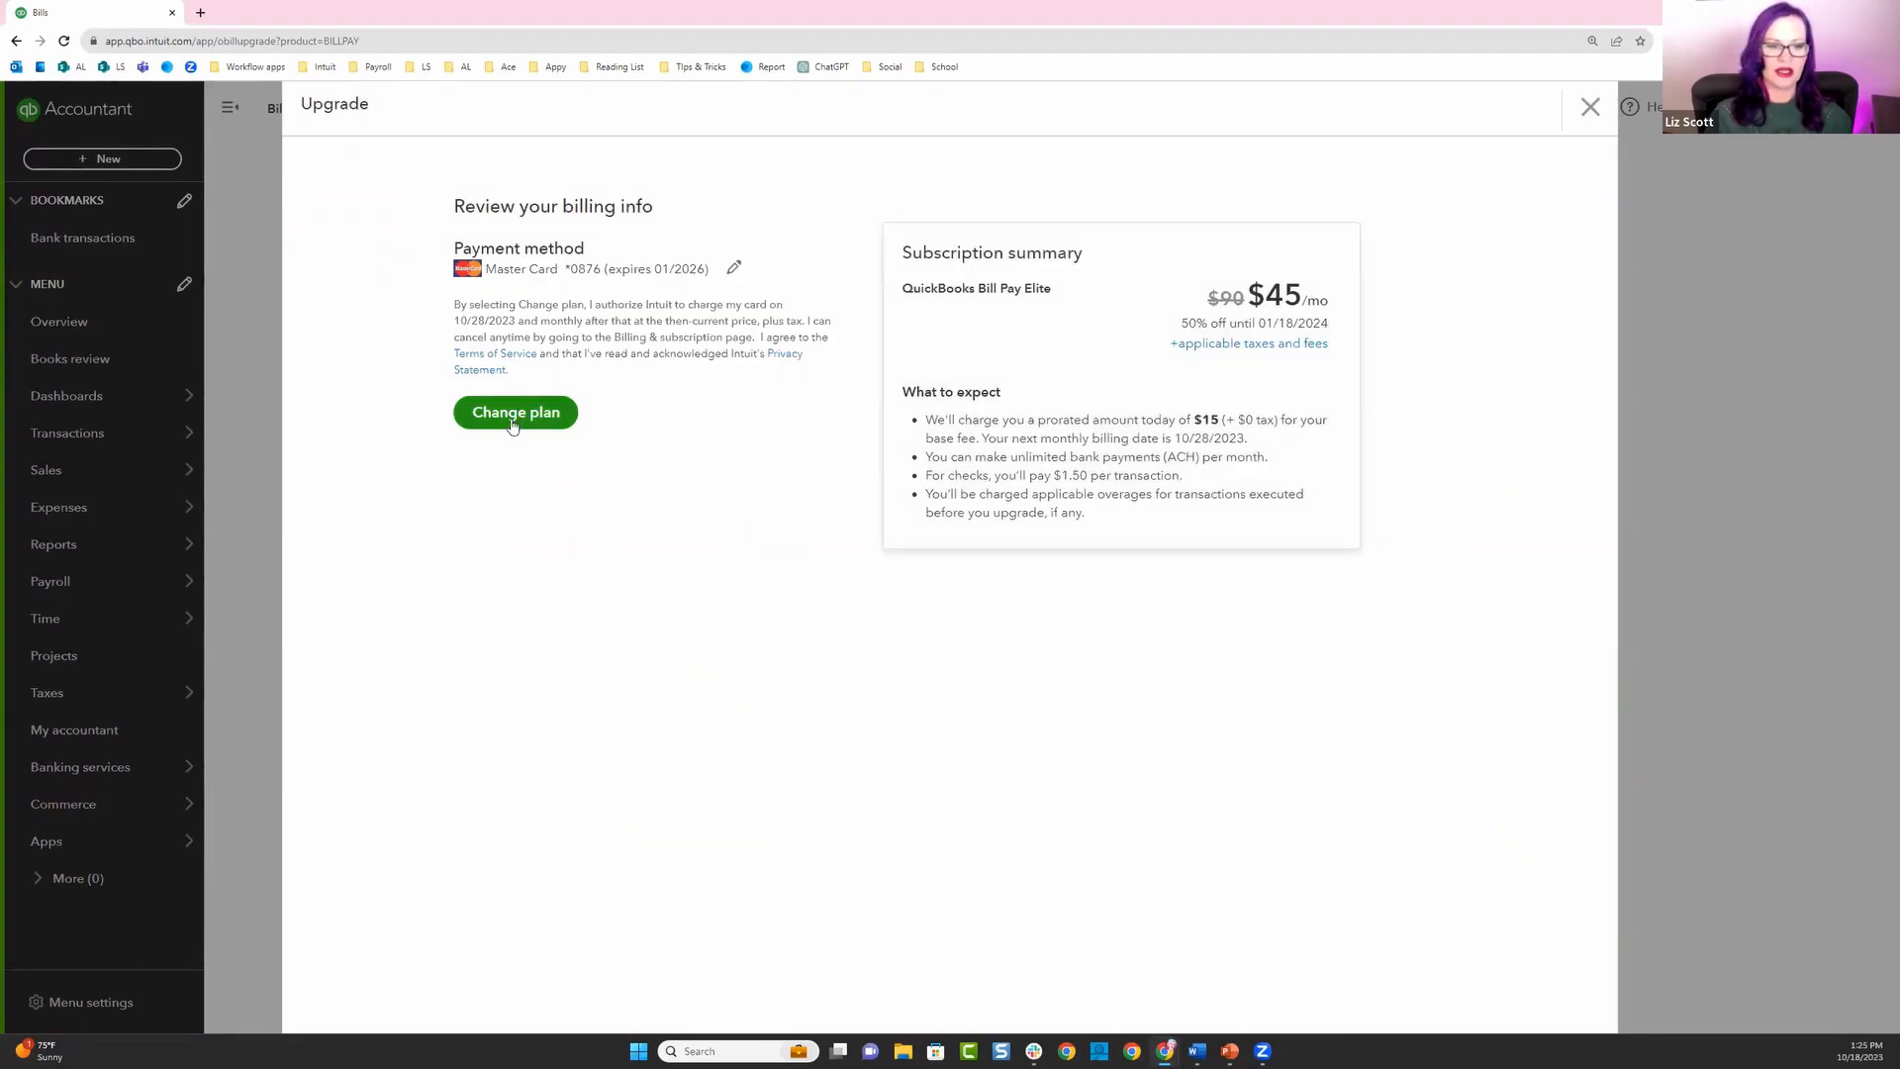
pyautogui.click(515, 413)
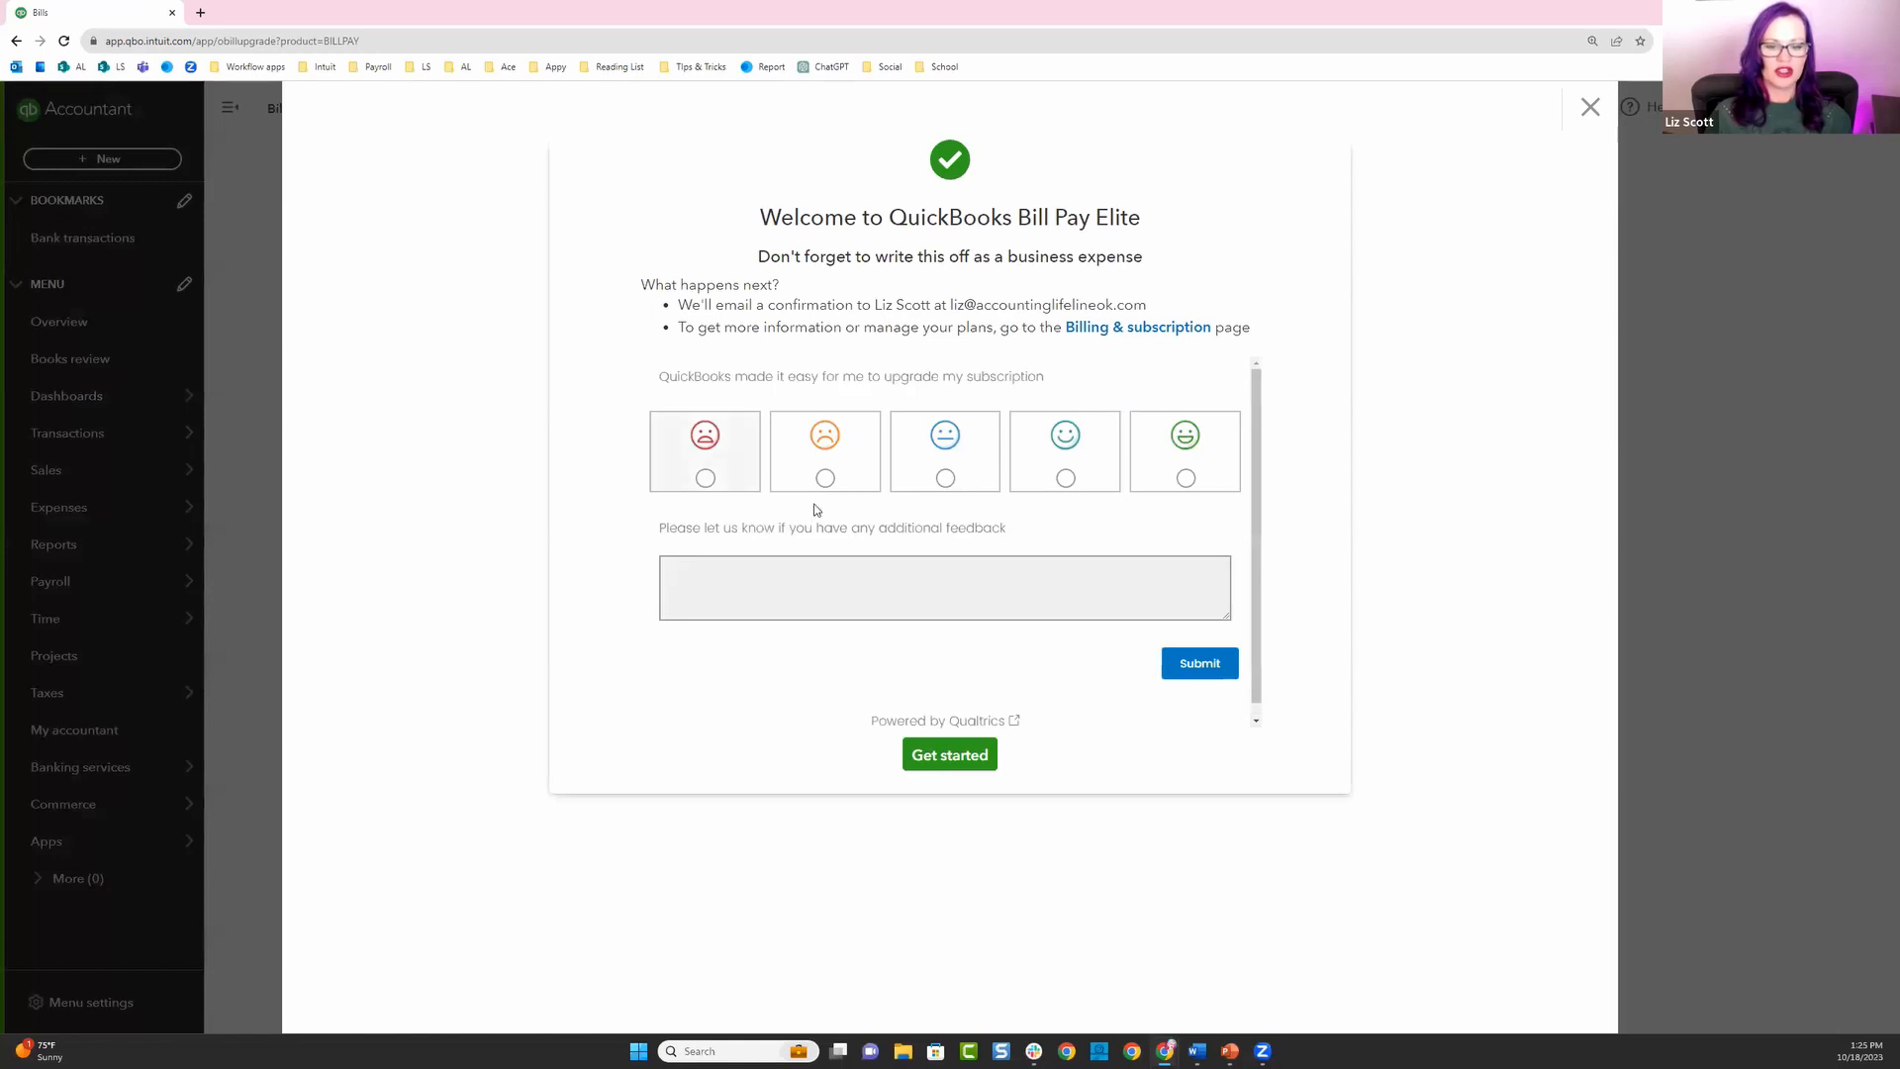
pyautogui.click(950, 755)
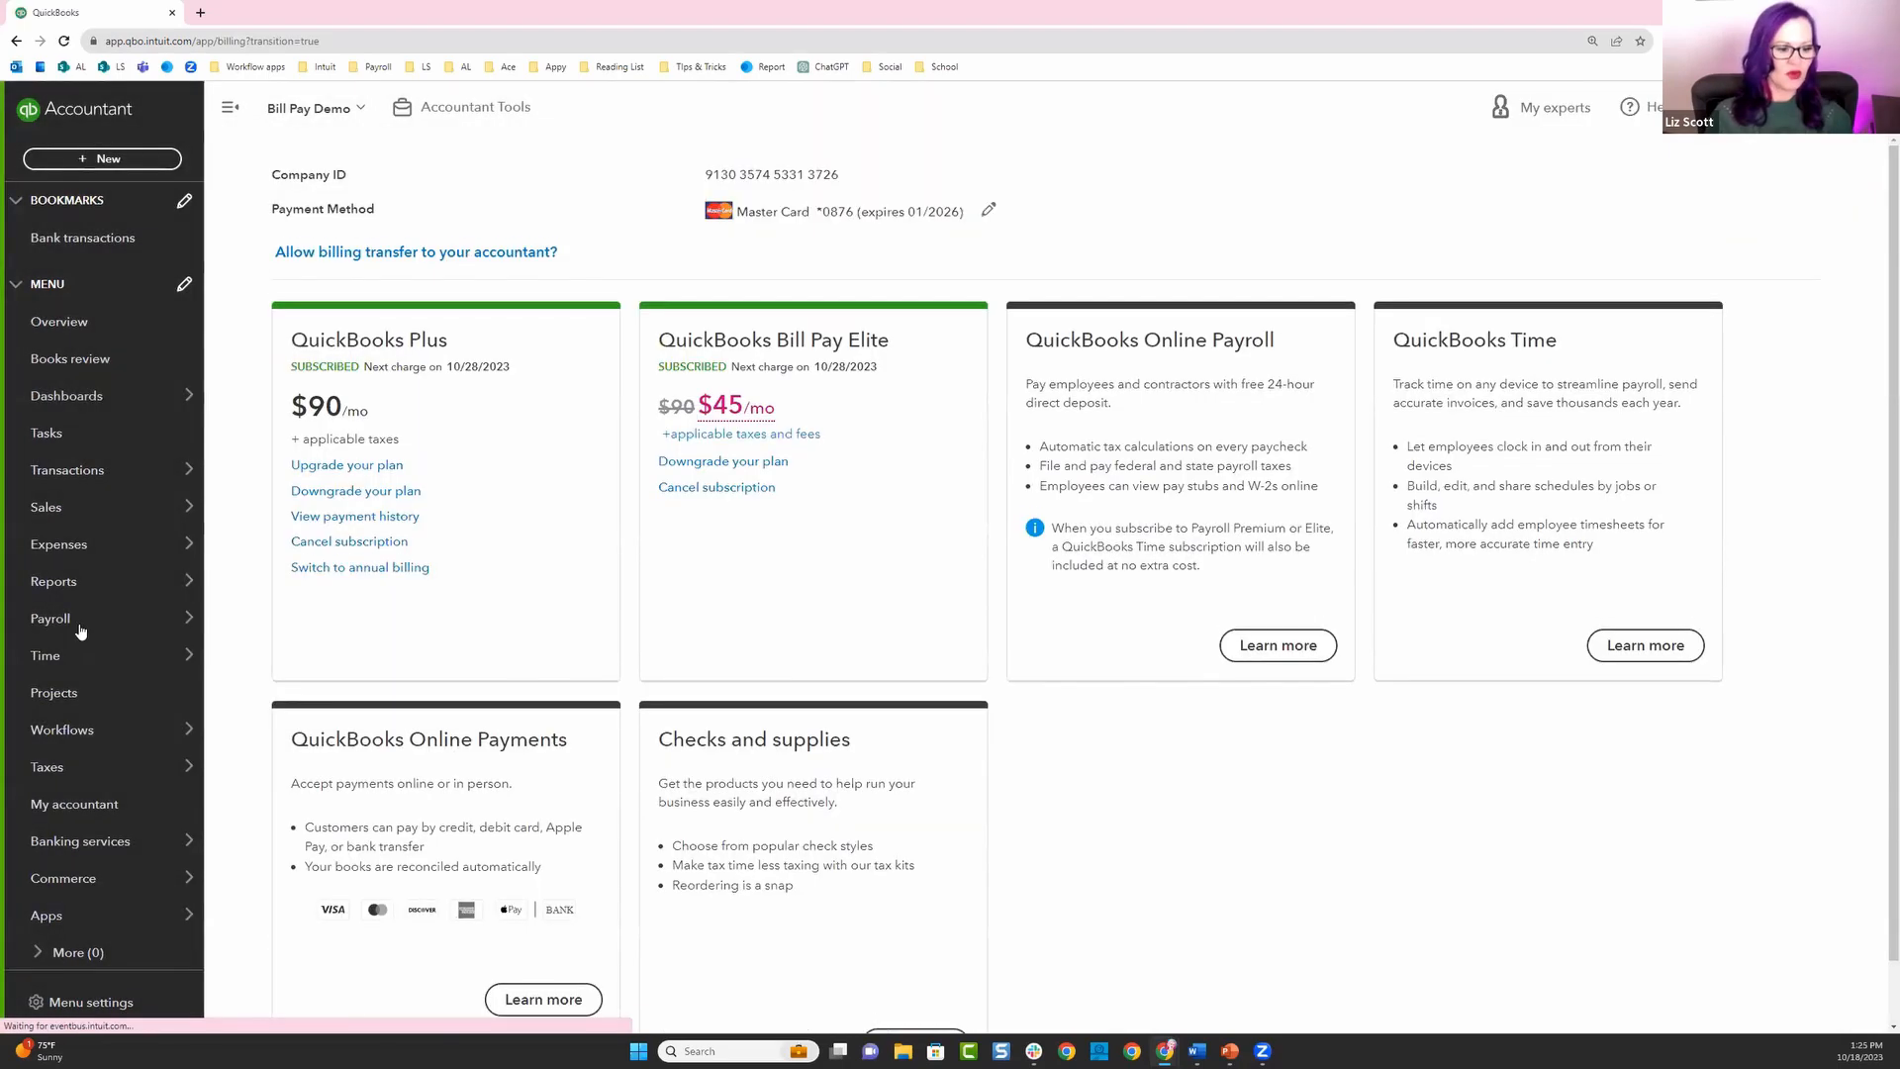
# Start a new workflow from the Bill Multi-Condition Approval template.
pyautogui.moveTo(20, 733)
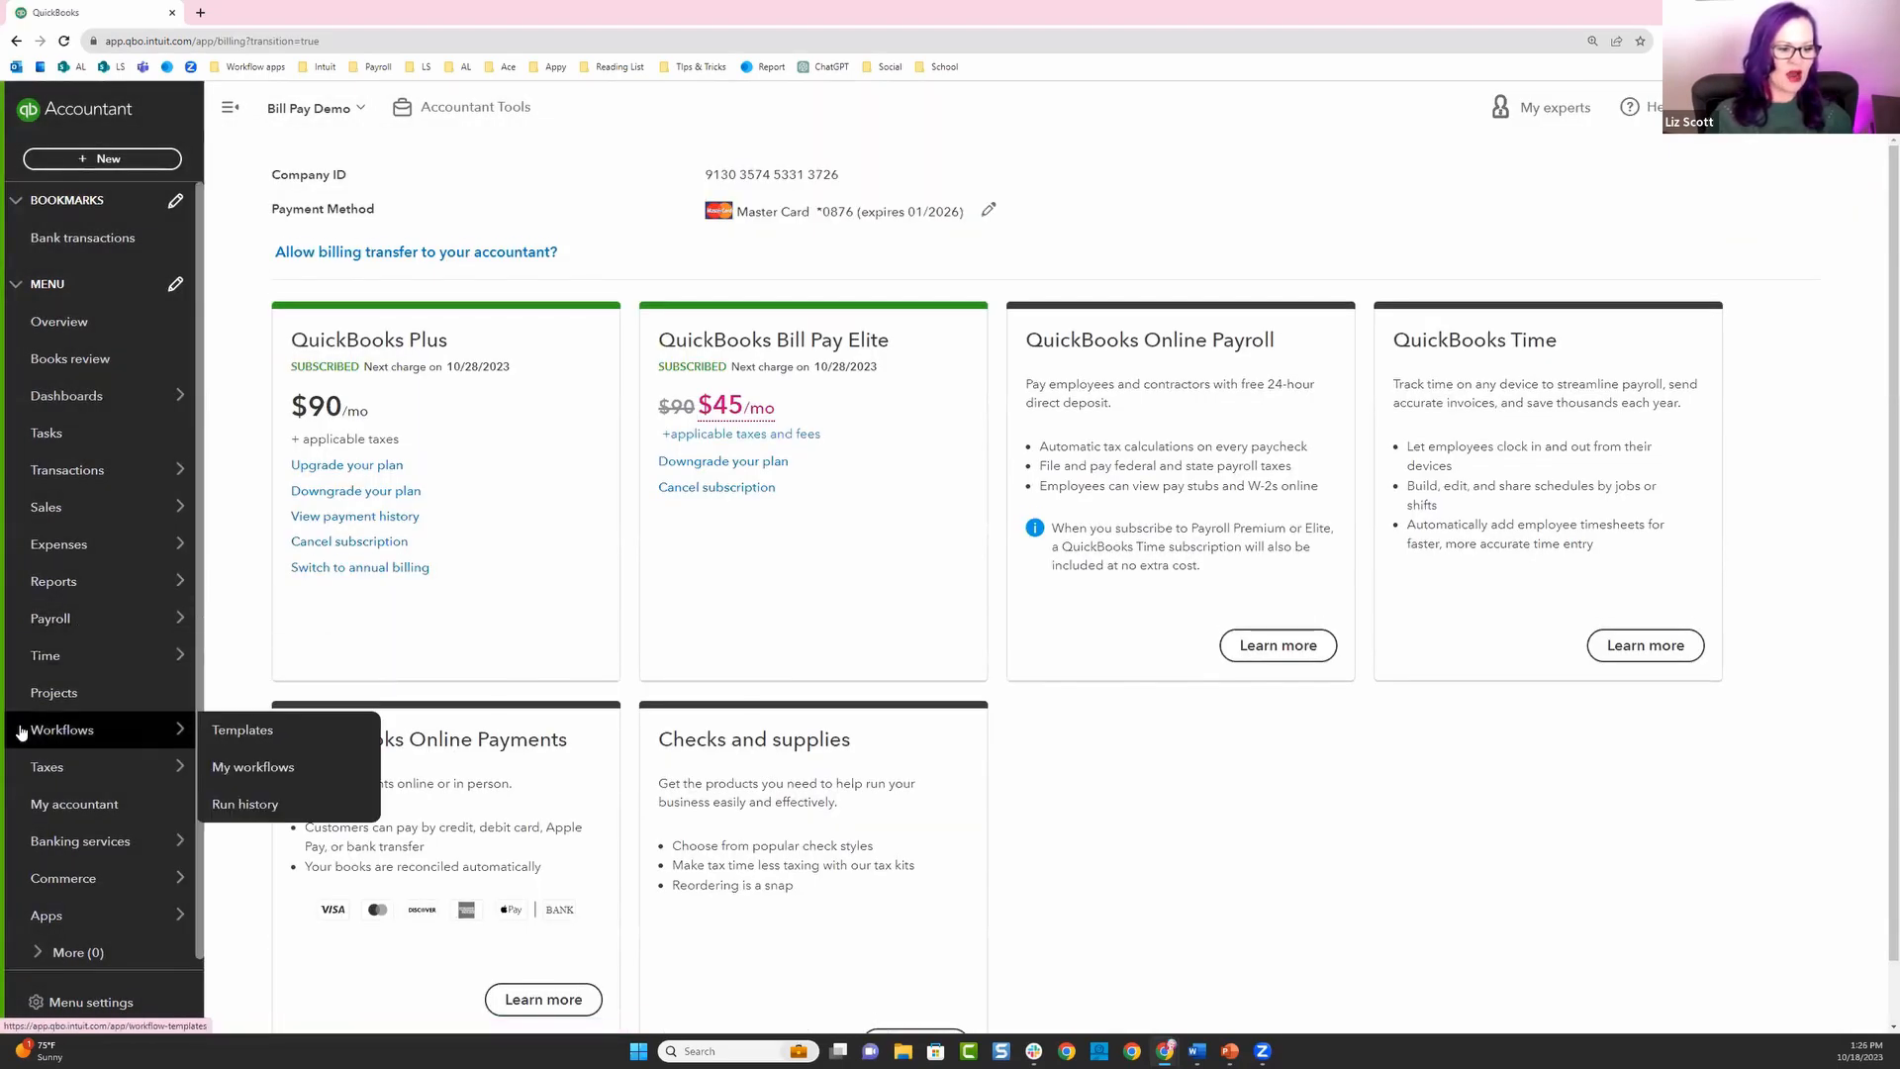
pyautogui.click(75, 737)
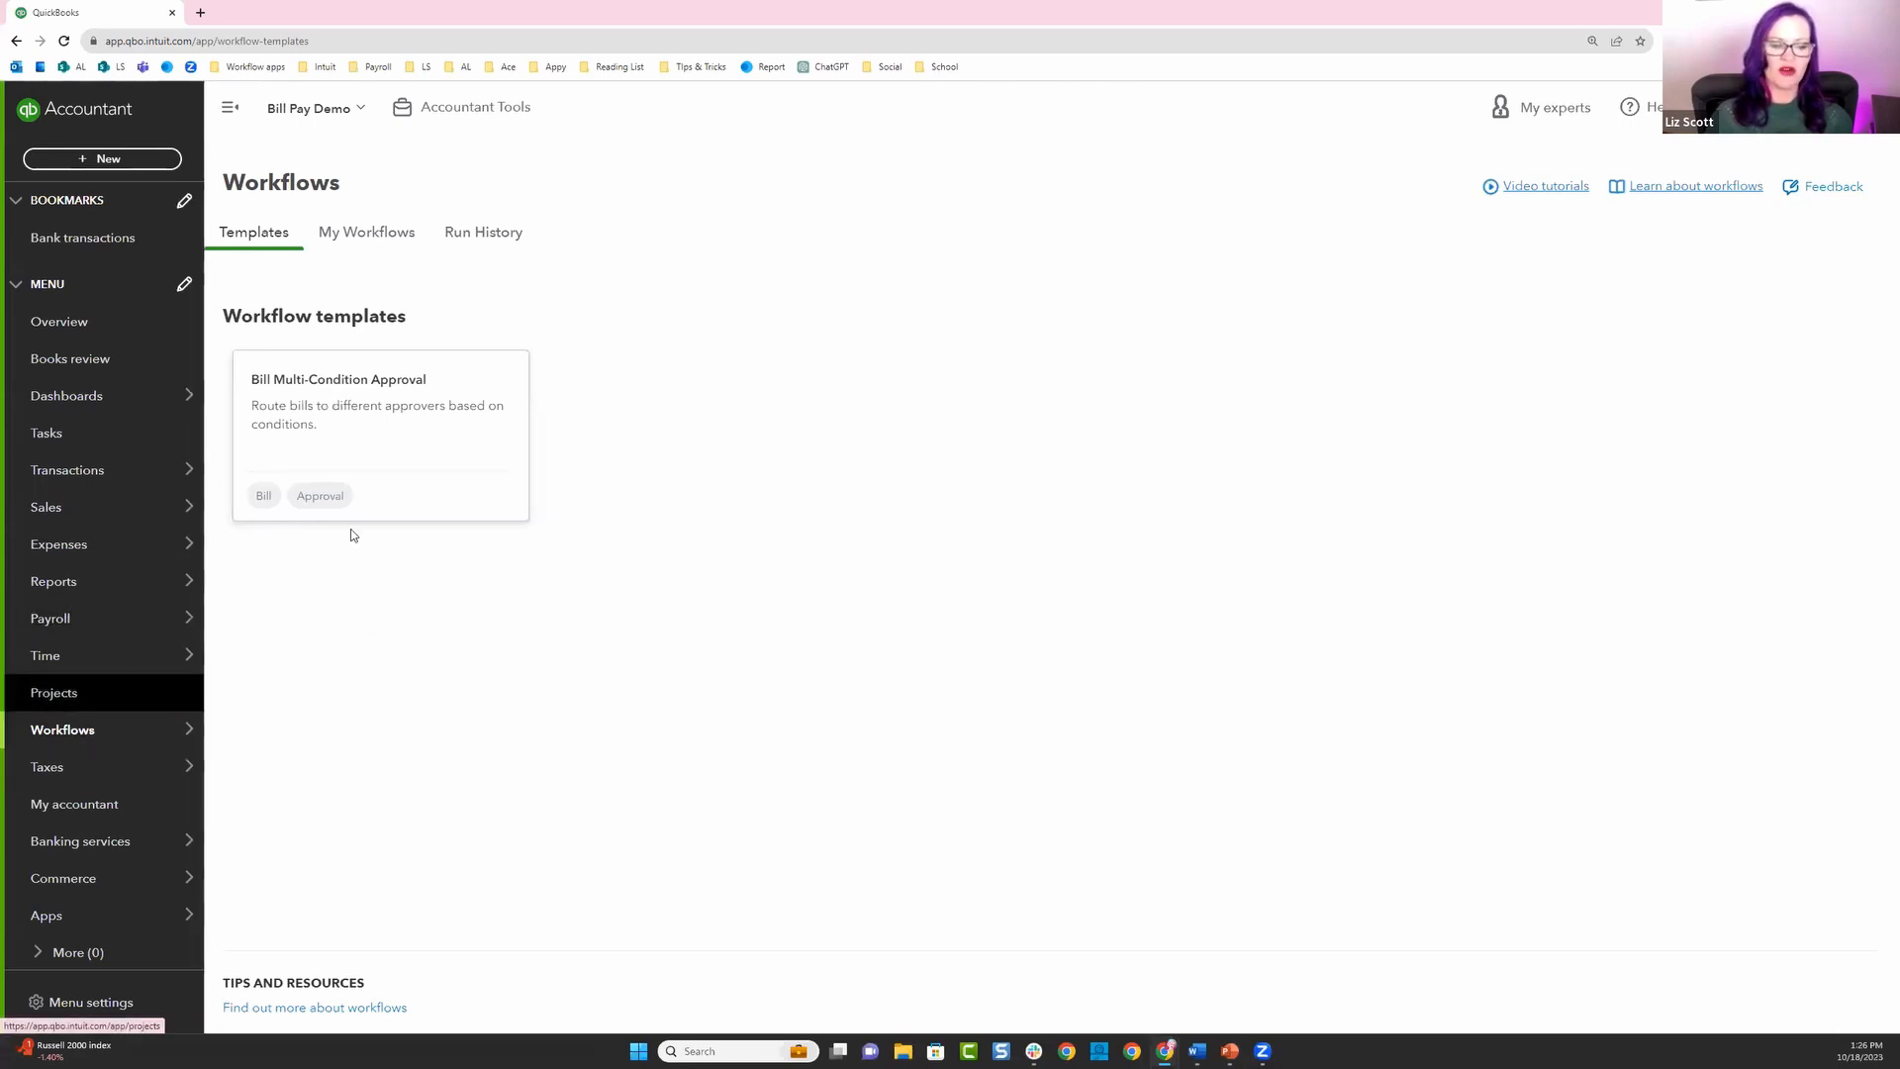
pyautogui.click(520, 404)
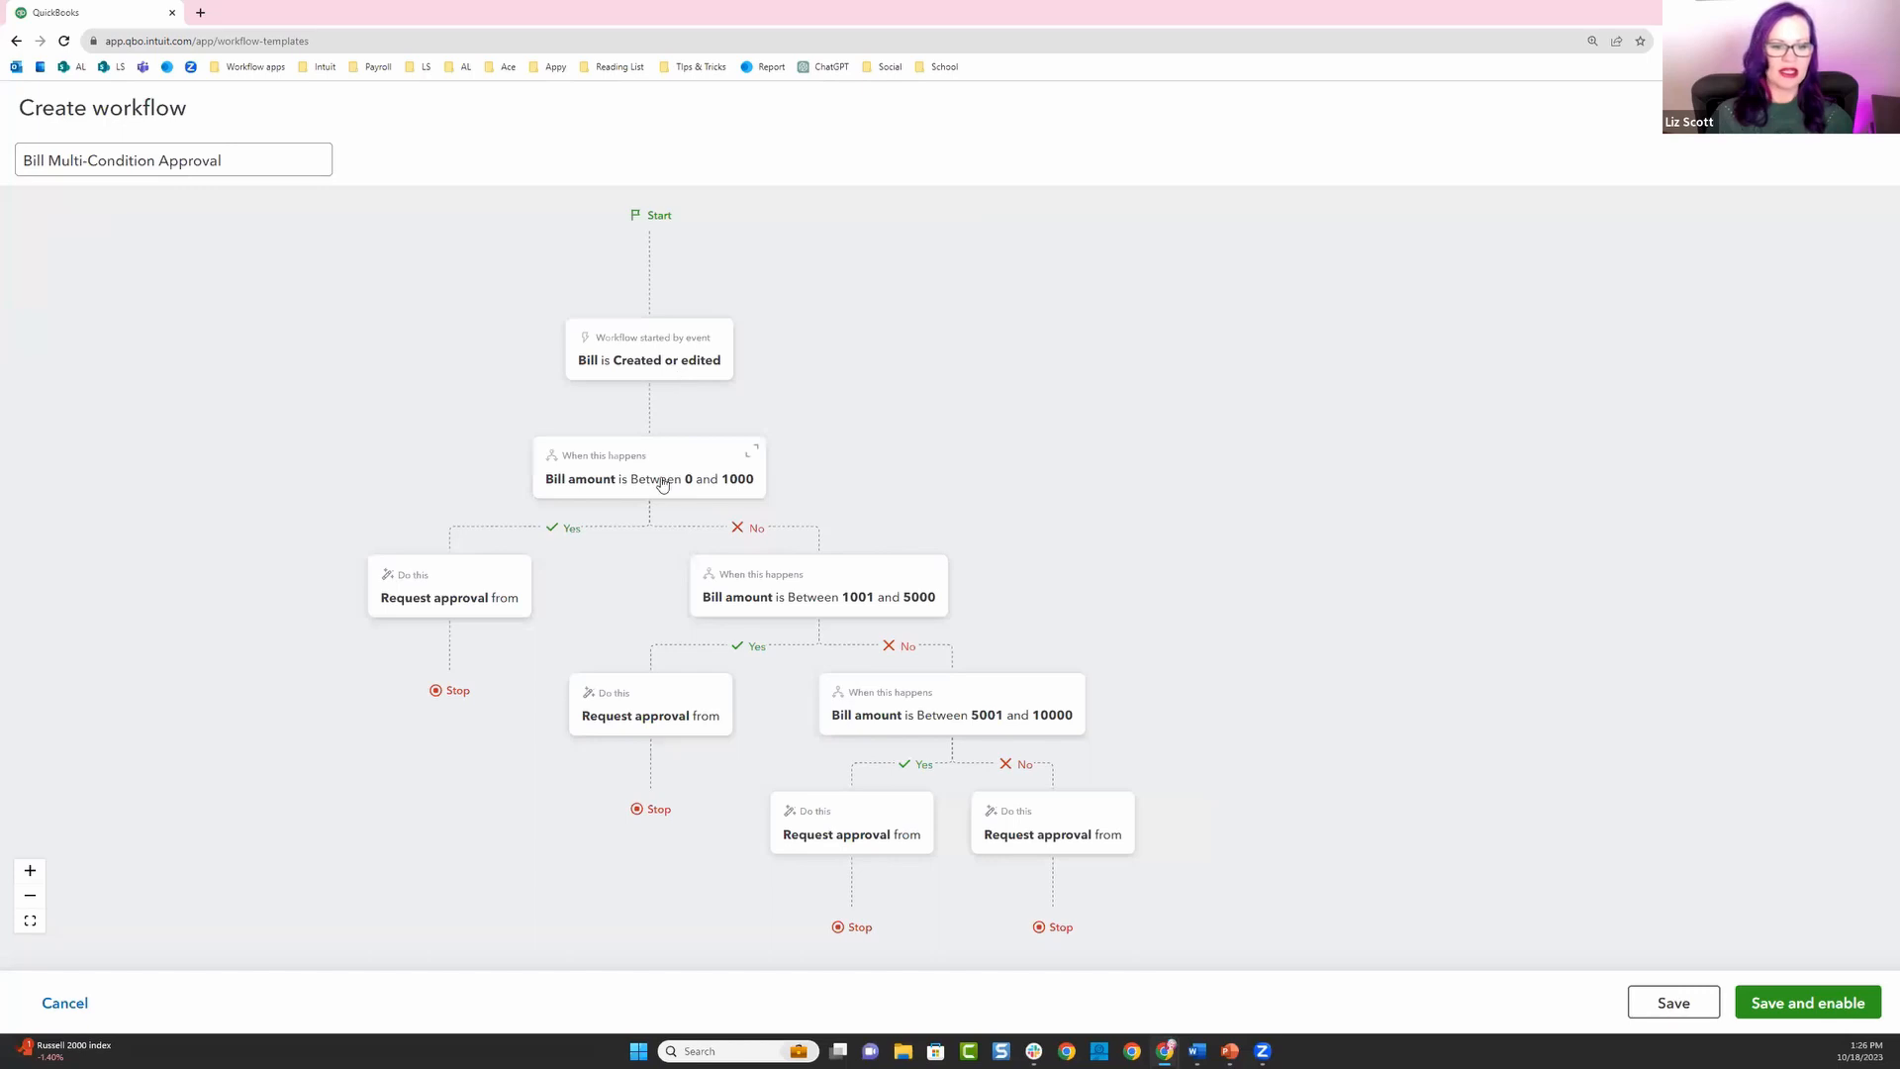
# Set the workflow's first condition to a bill amount between 0 and 10000 and save the condition.
pyautogui.click(622, 485)
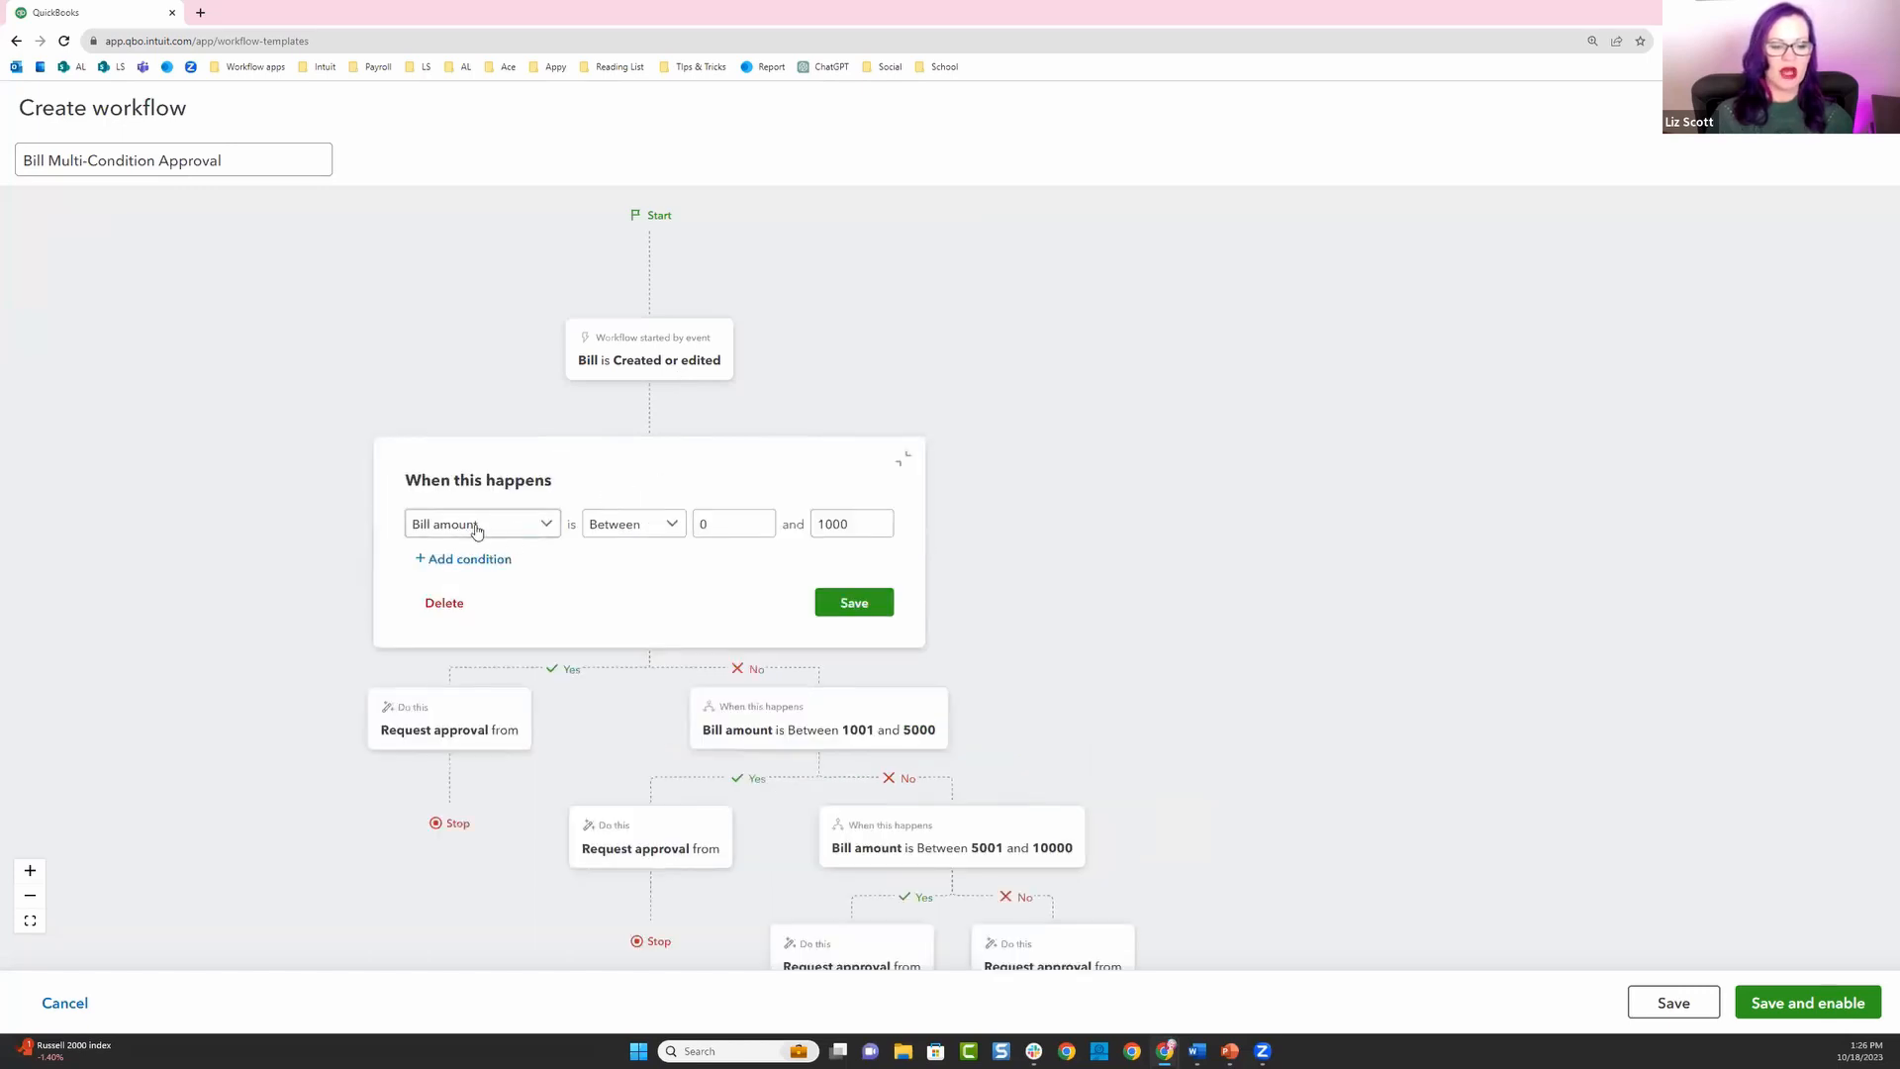
pyautogui.click(727, 522)
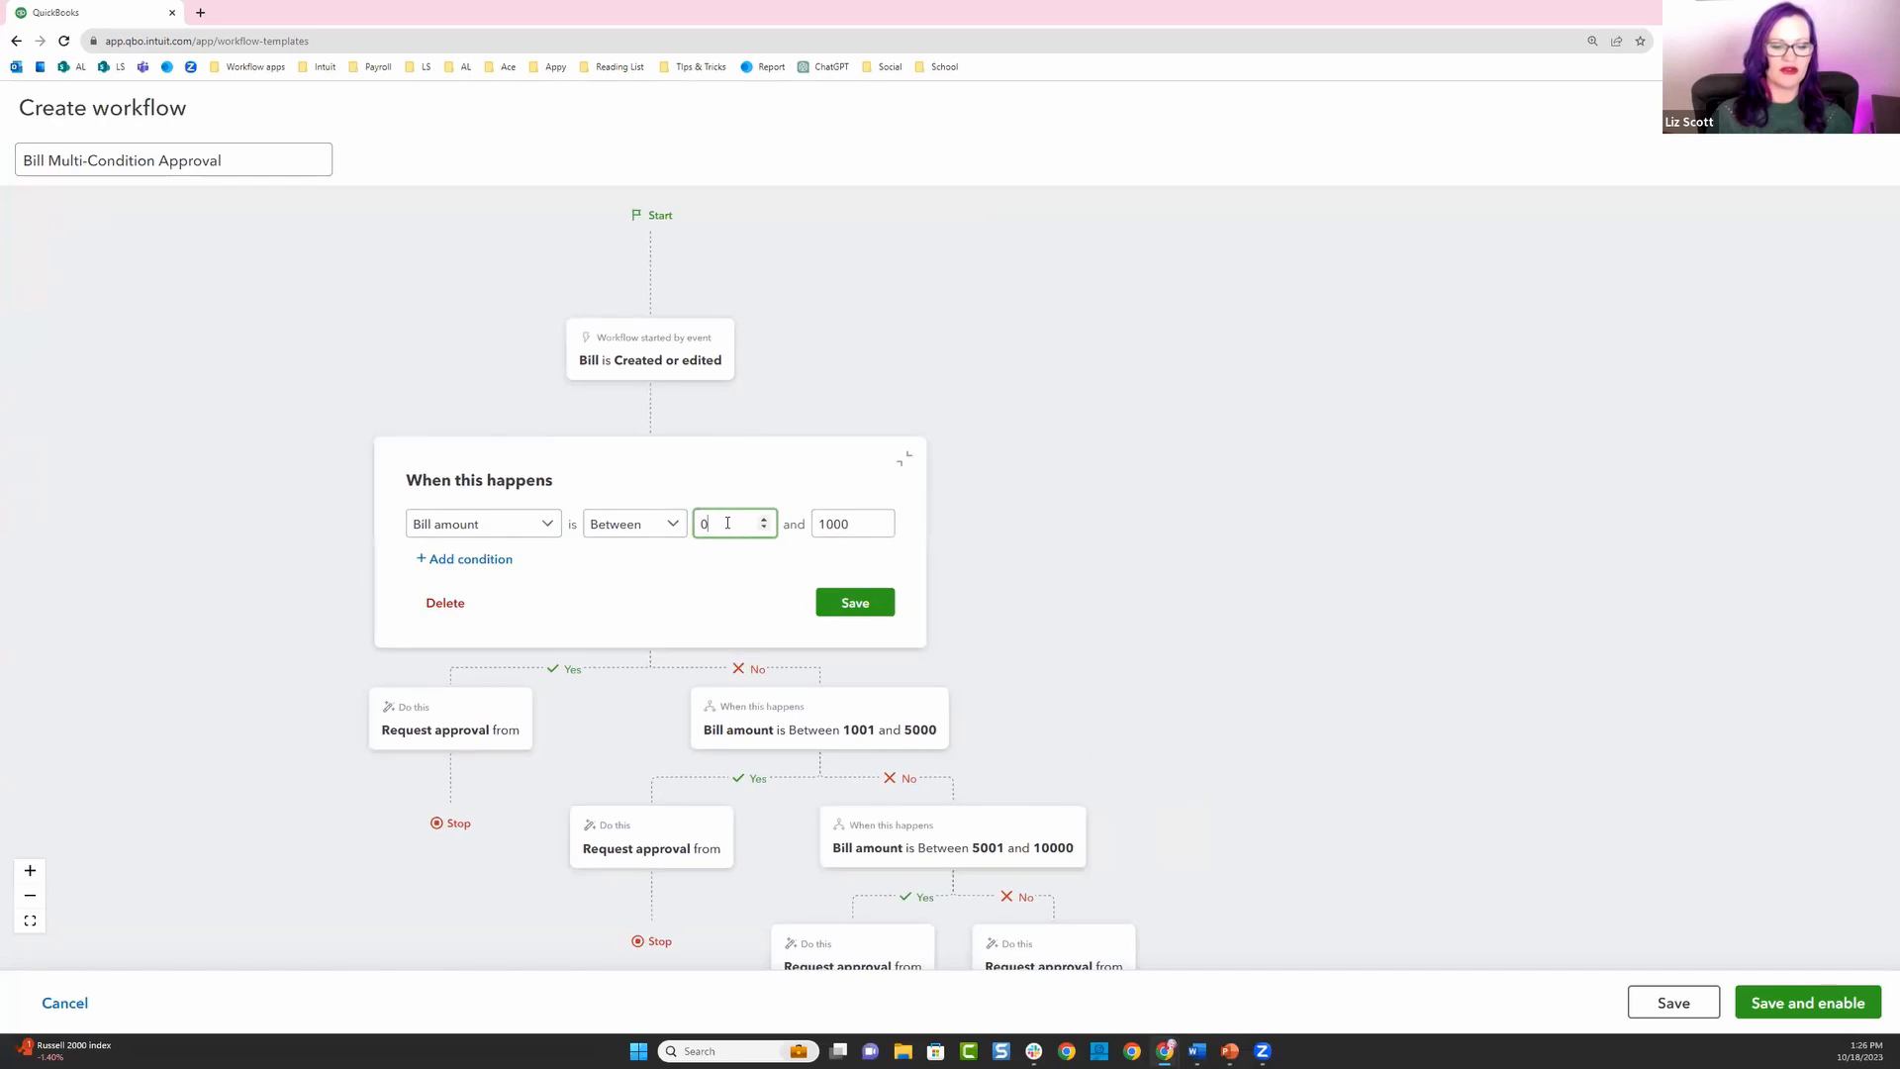
pyautogui.doubleClick(882, 519)
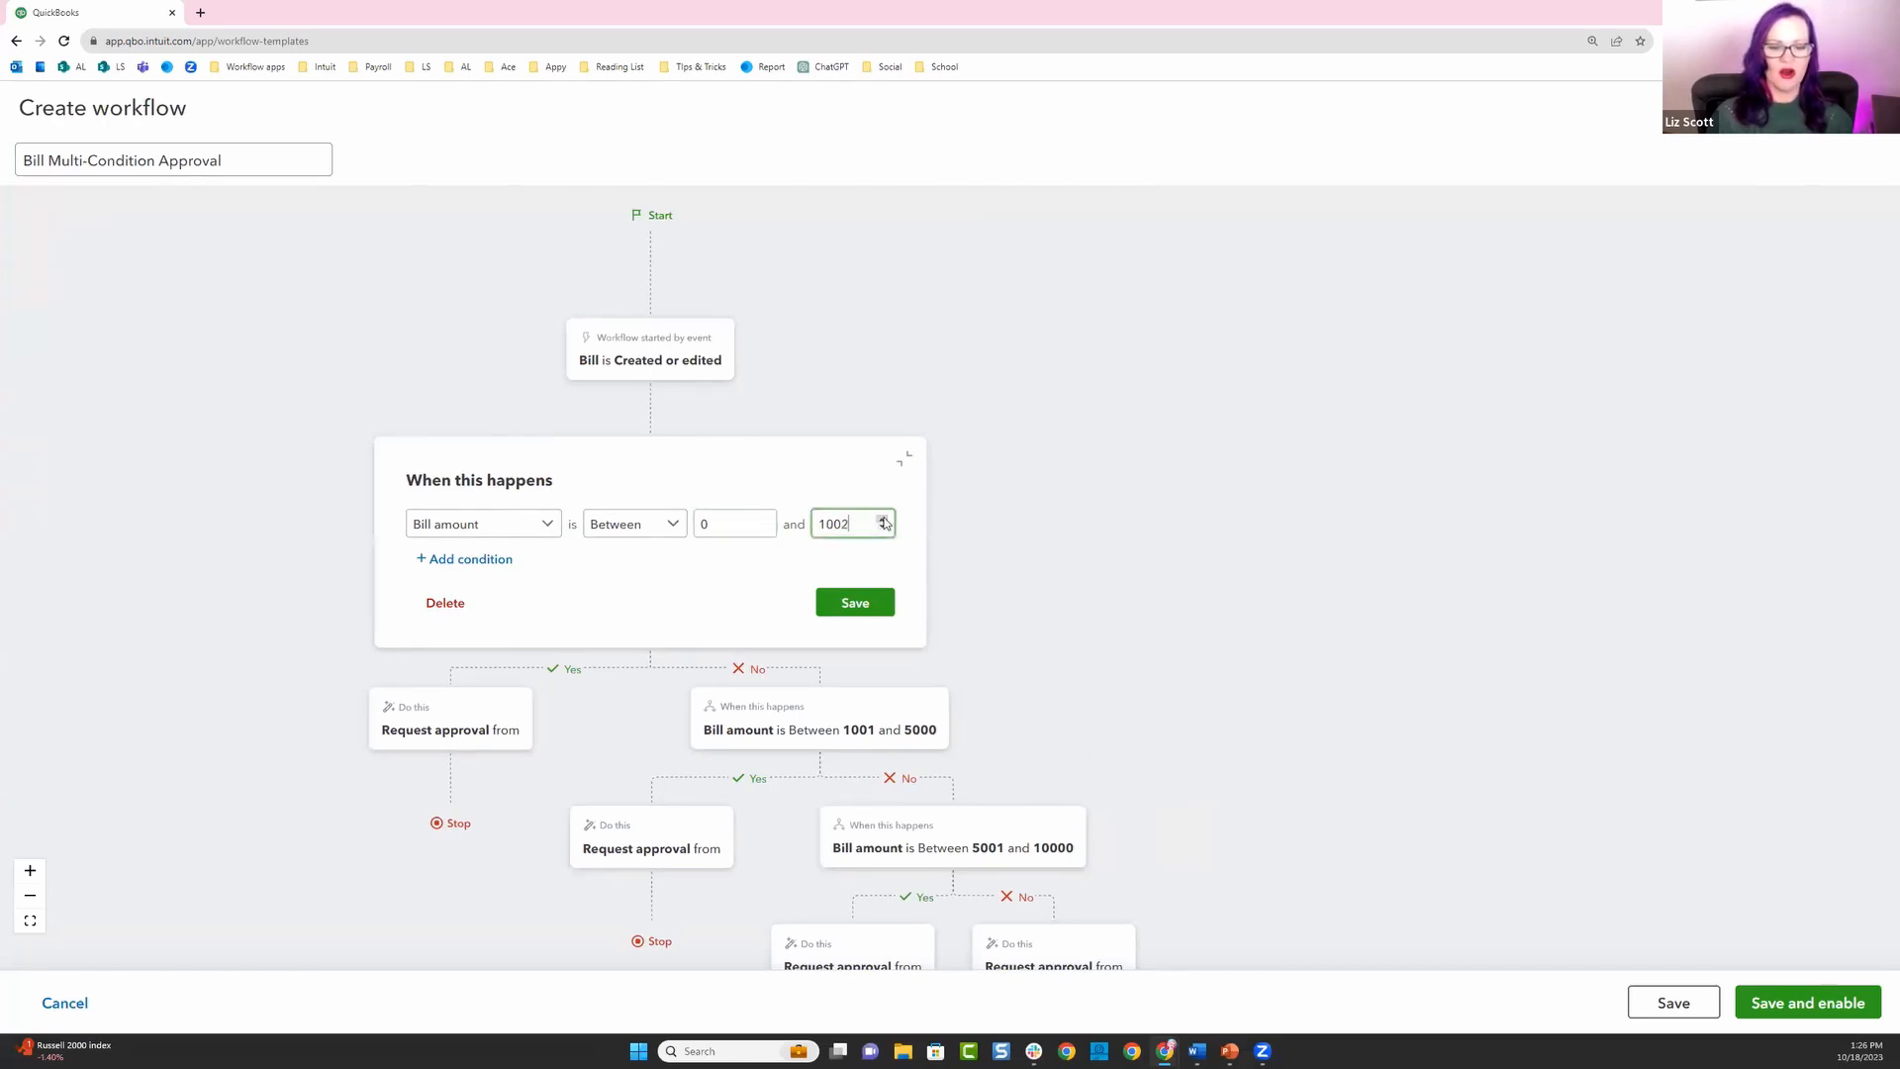
pyautogui.scroll(-10, 854, 534)
pyautogui.scroll(-10, 841, 538)
pyautogui.click(842, 544)
pyautogui.moveTo(840, 522); pyautogui.dragTo(809, 527)
pyautogui.write('10000')
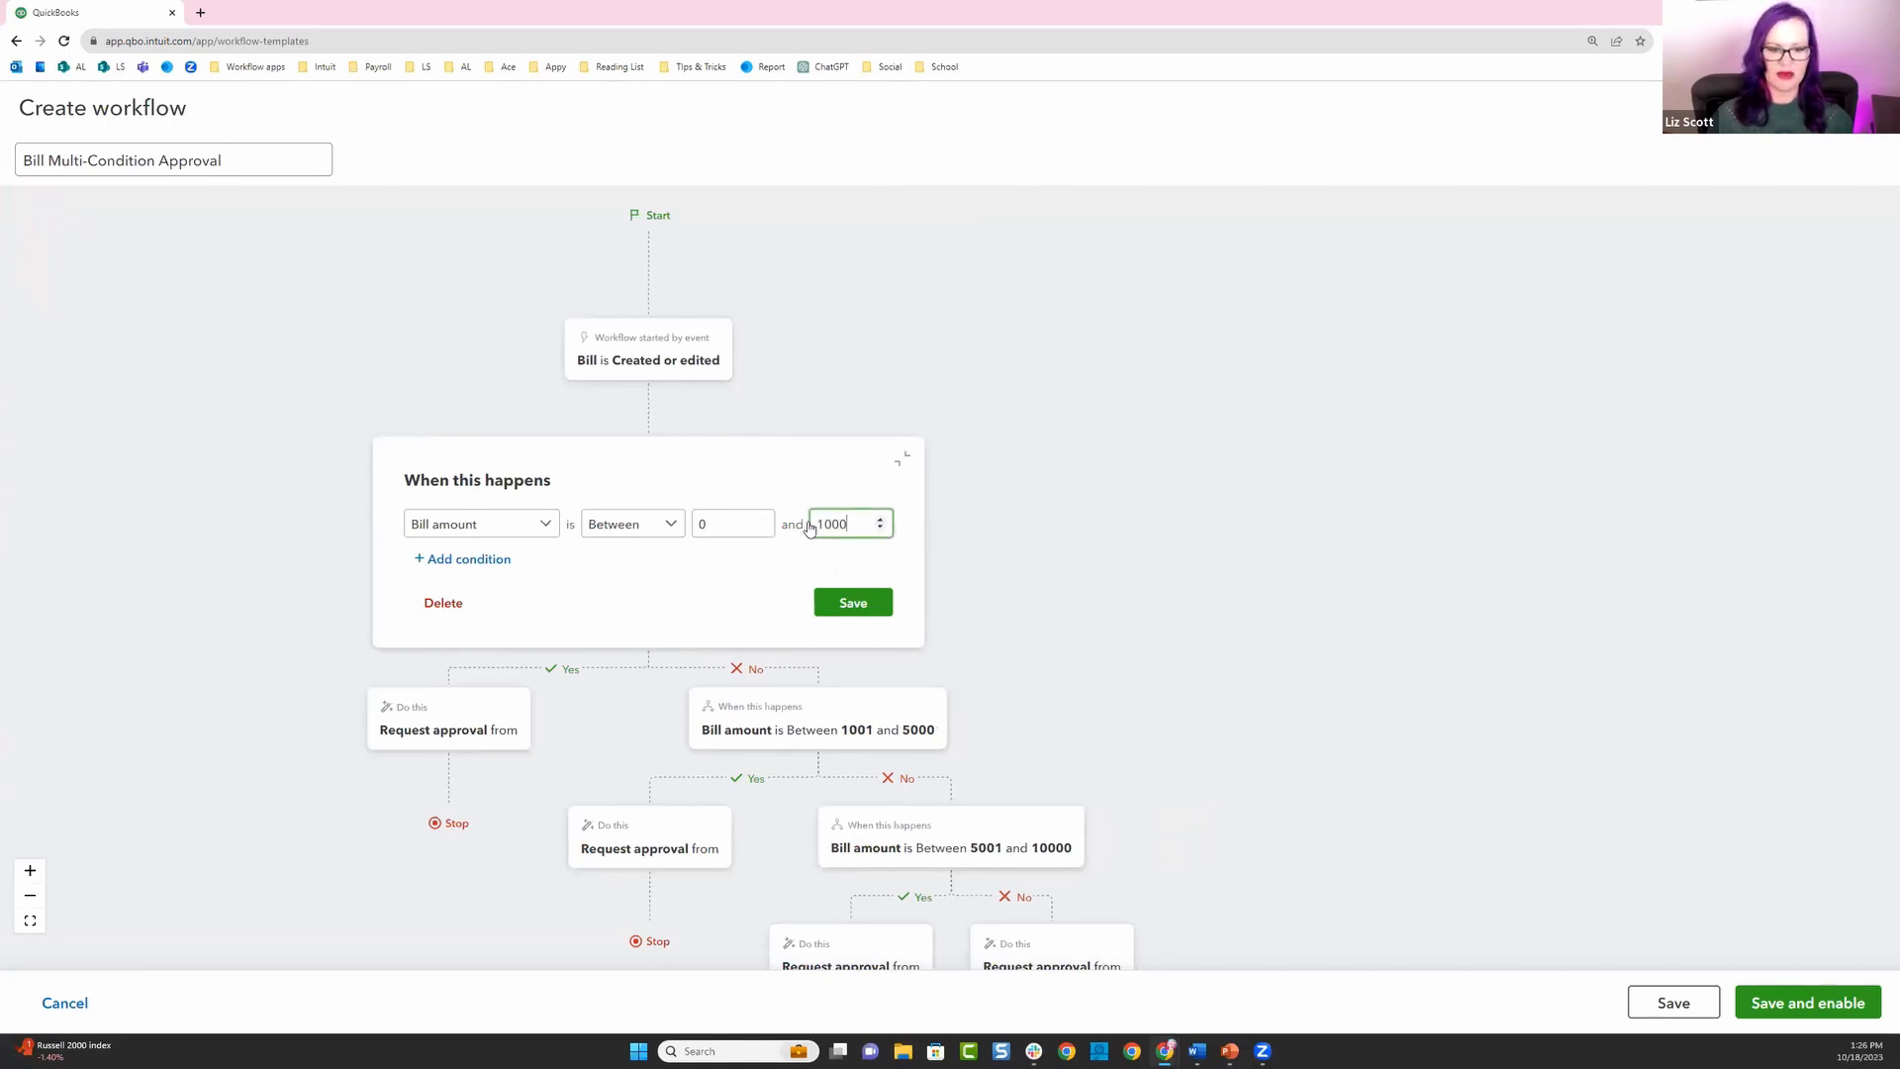
pyautogui.click(840, 605)
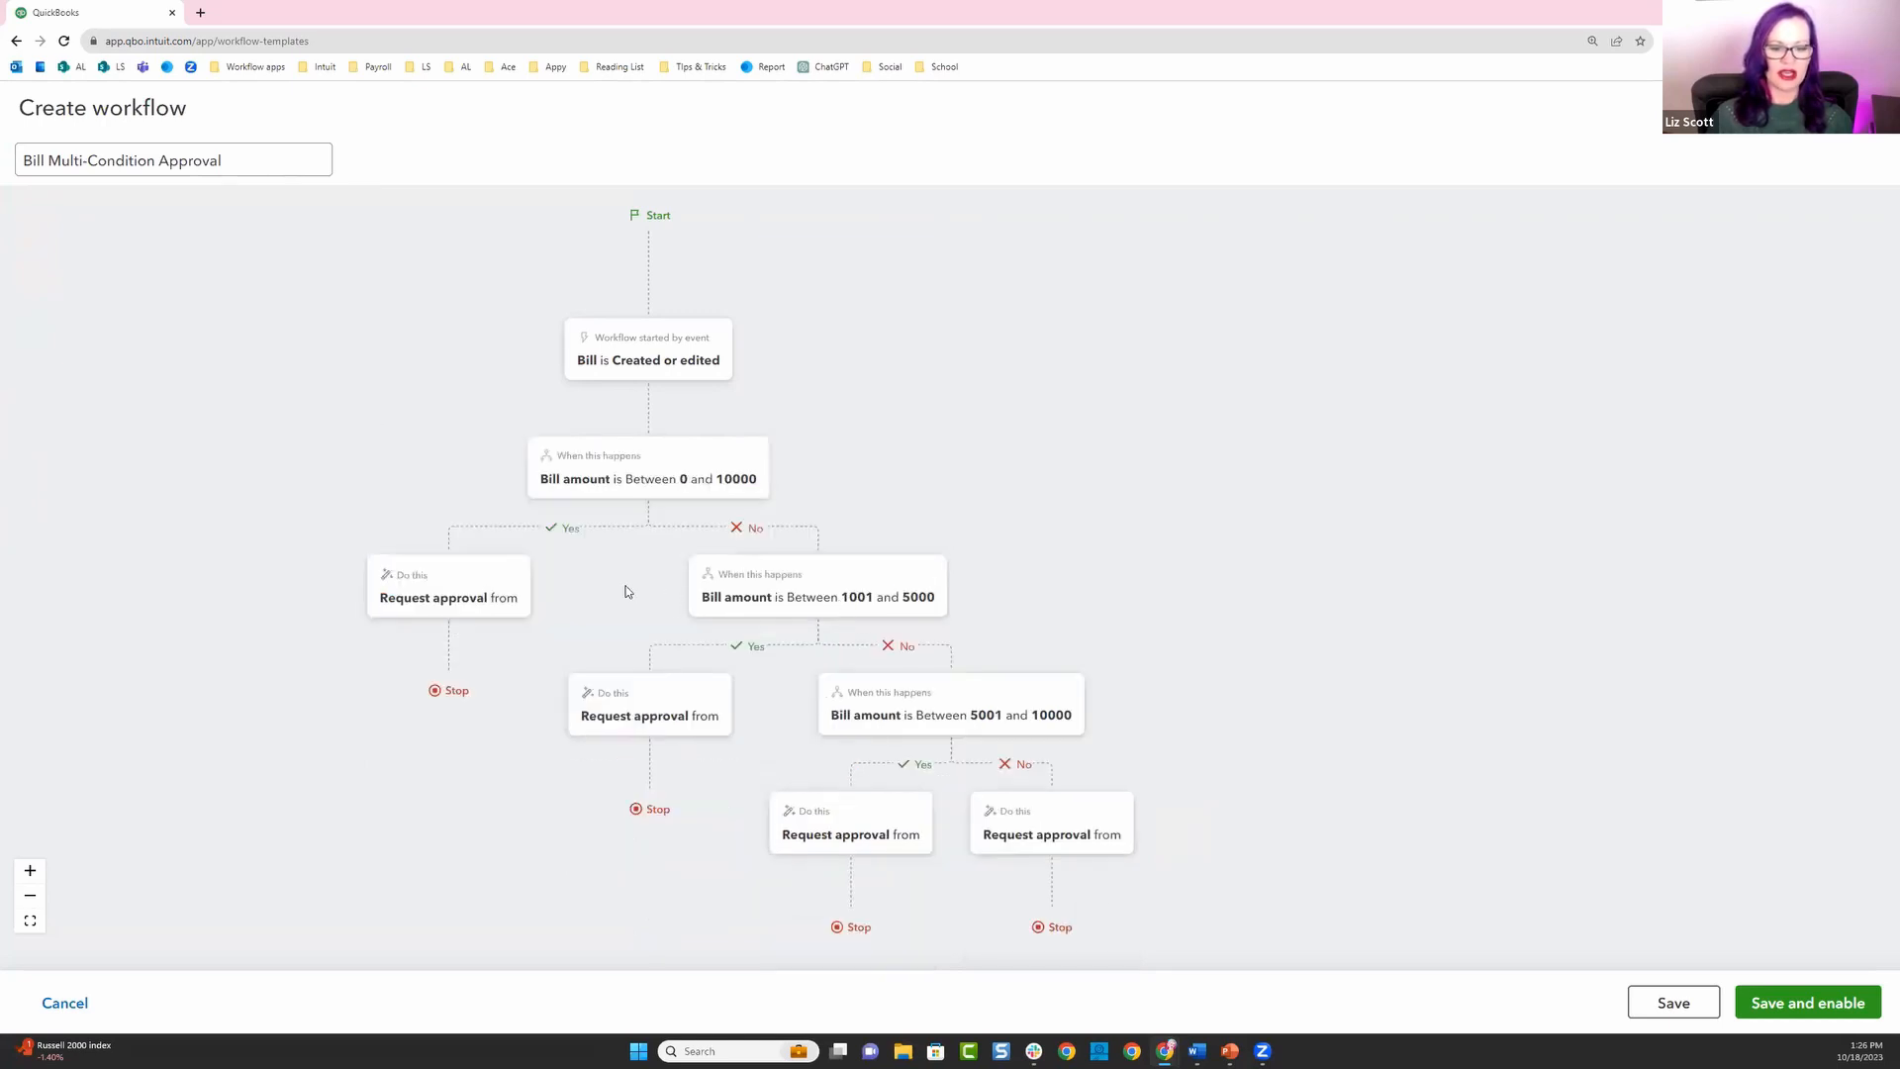
# Assign the listed team member as approver for bills between 0 and 10000 and save the action.
pyautogui.click(411, 606)
pyautogui.click(330, 711)
pyautogui.click(221, 750)
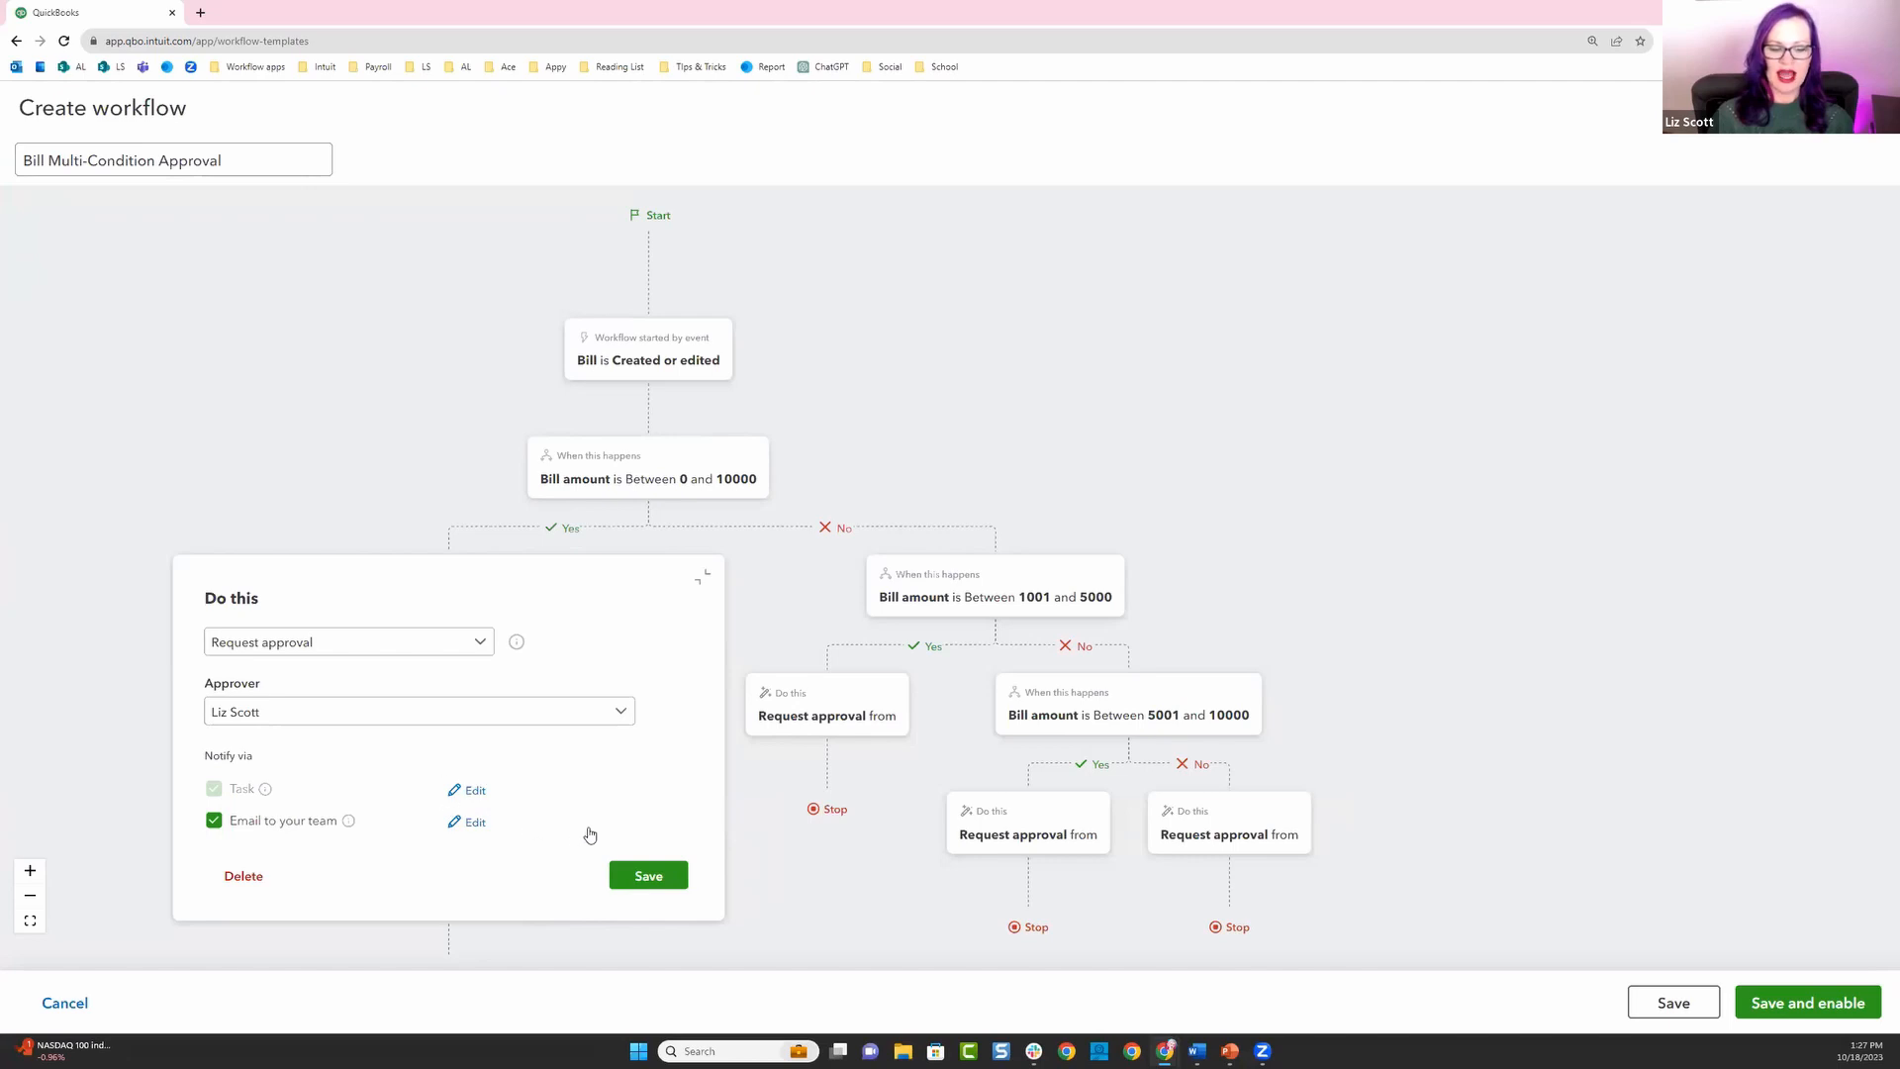
pyautogui.click(648, 875)
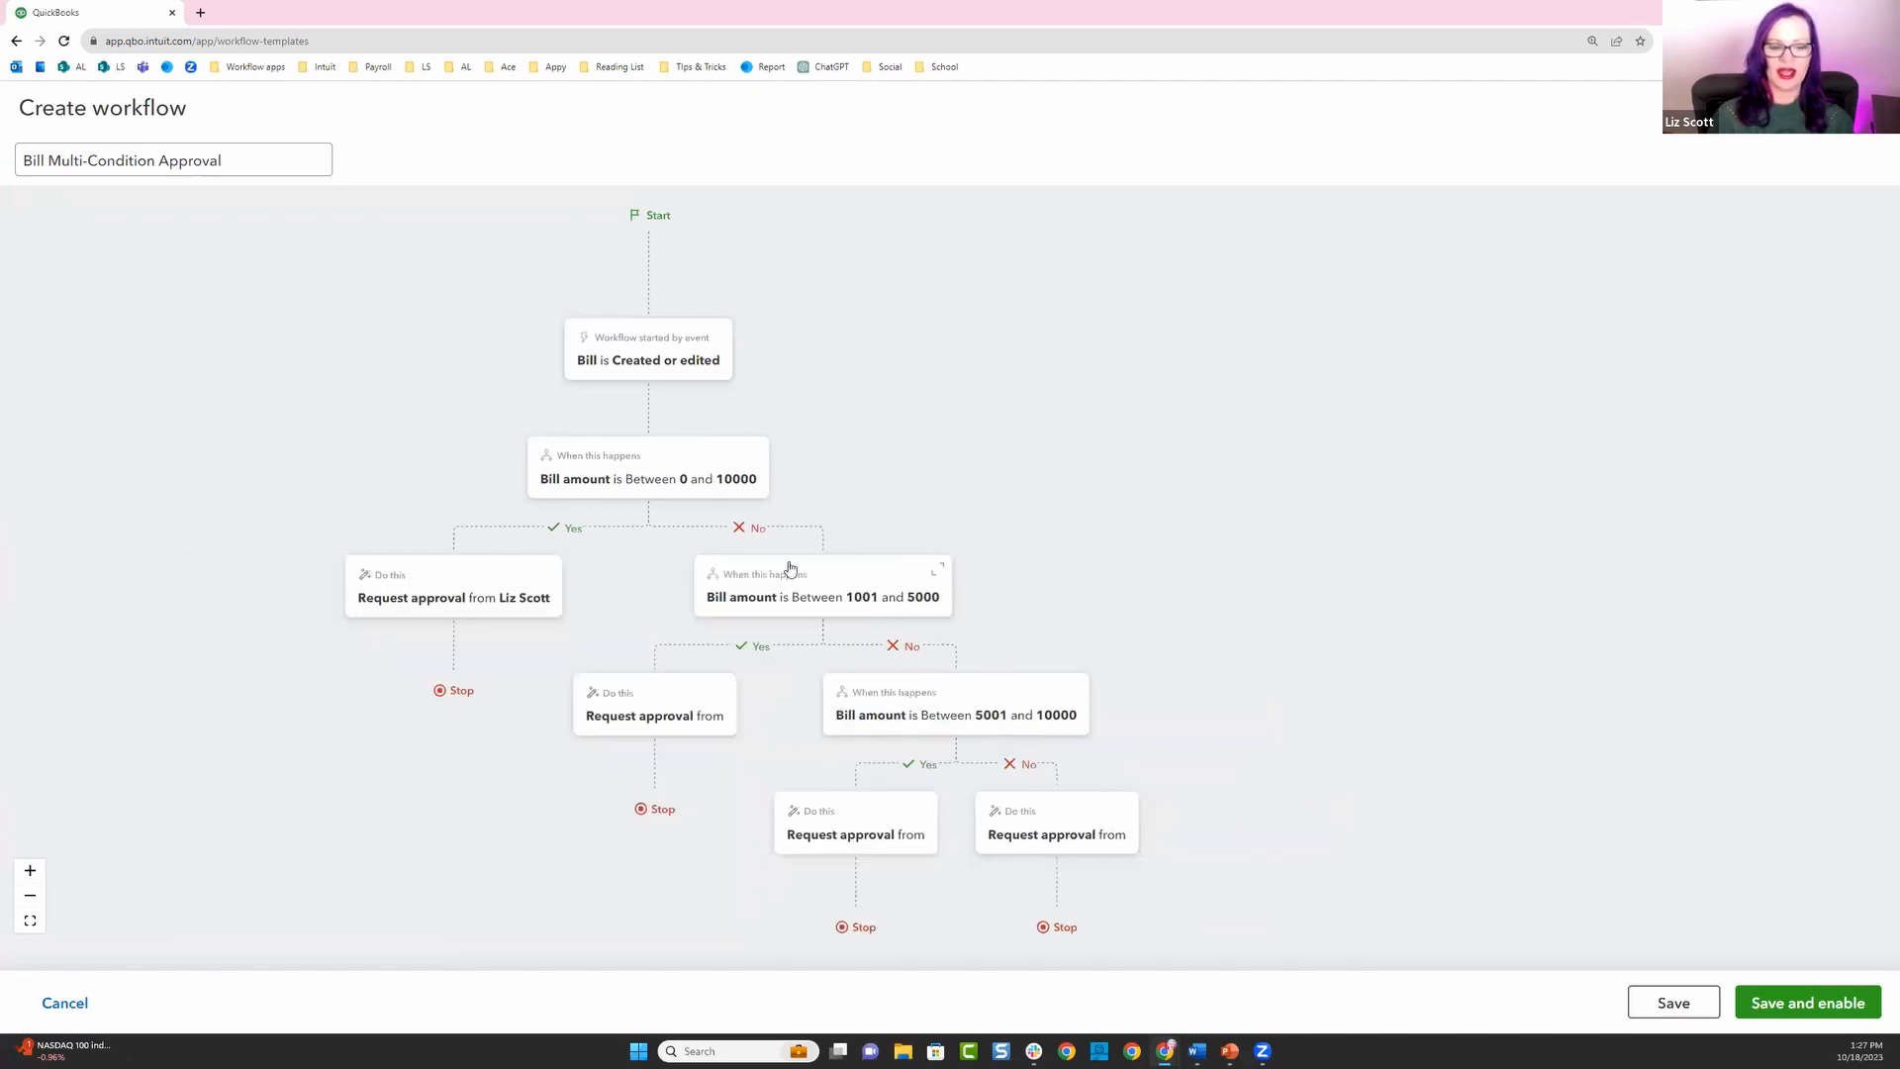
# Set the second condition to a bill amount between 10001 and 50000 and save the condition.
pyautogui.click(749, 596)
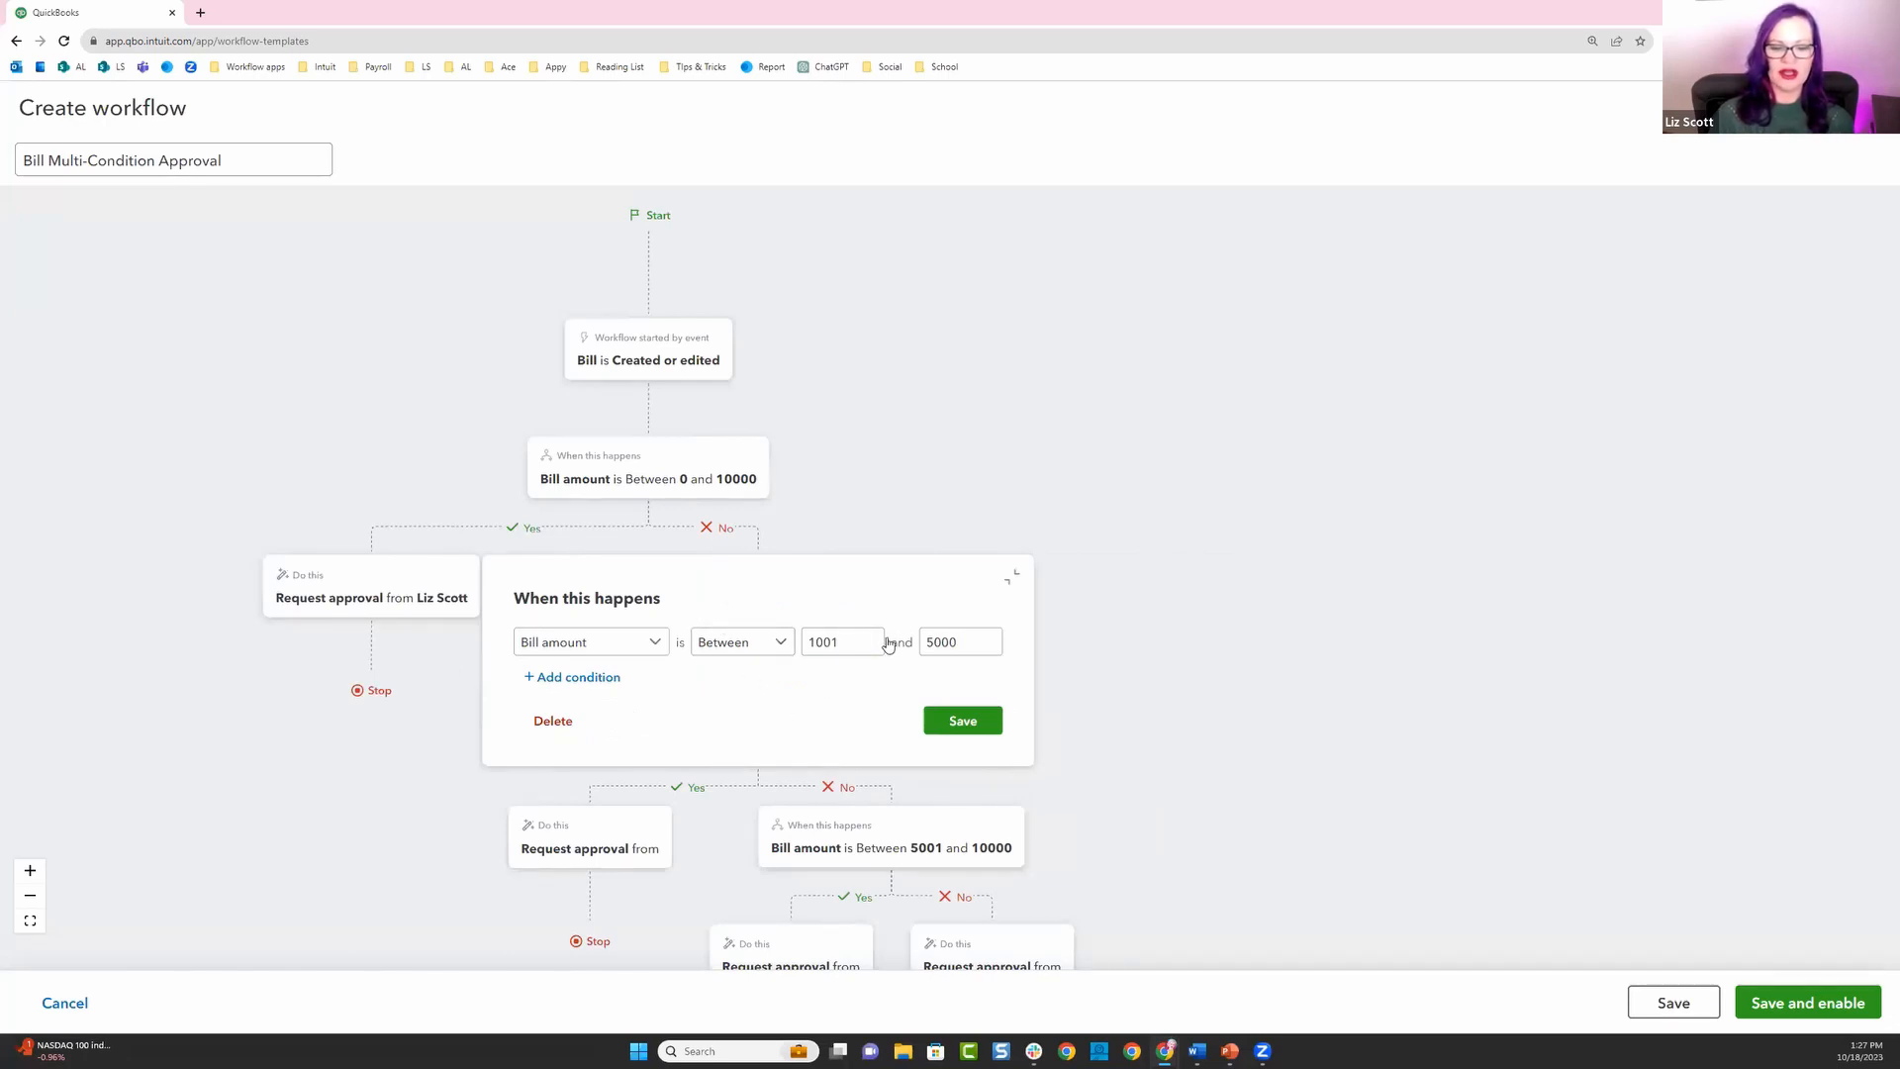
pyautogui.click(857, 641)
pyautogui.write('00')
pyautogui.press('BackSpace')
pyautogui.write('1')
pyautogui.click(958, 641)
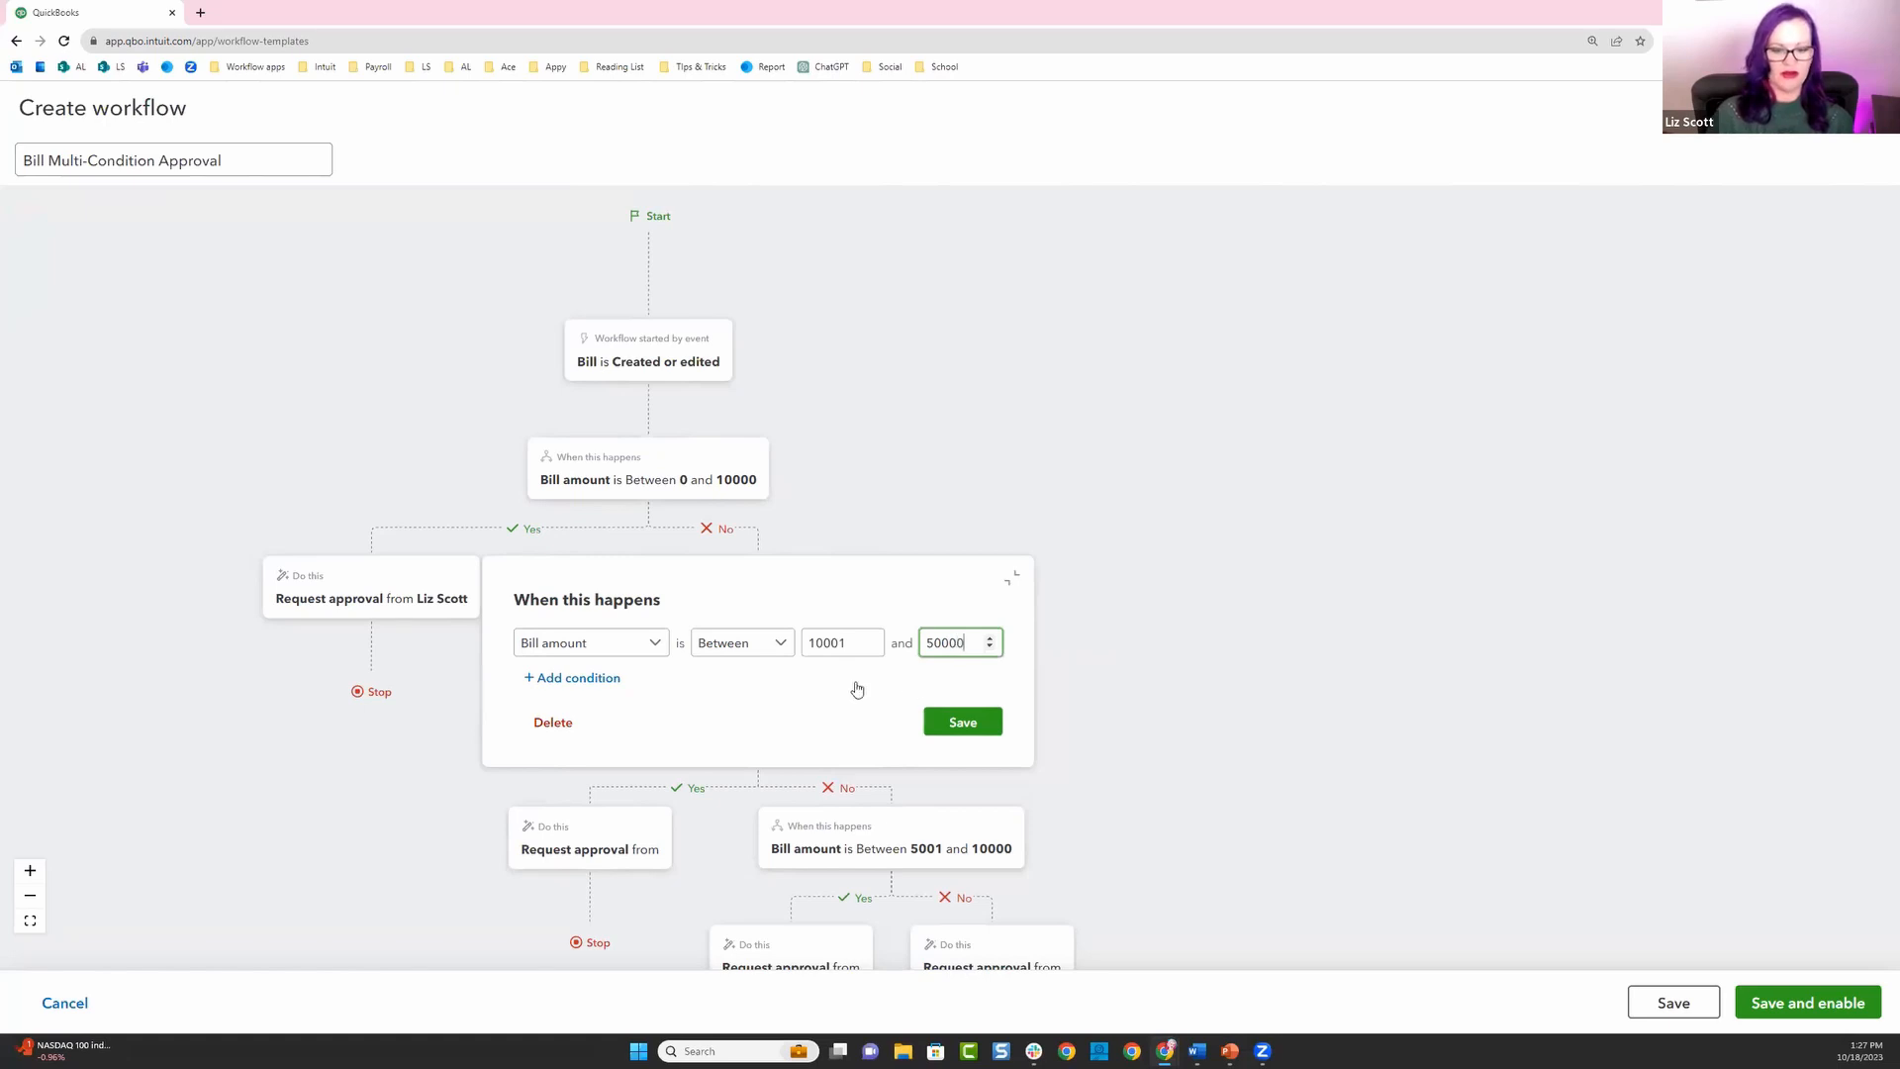
pyautogui.click(960, 723)
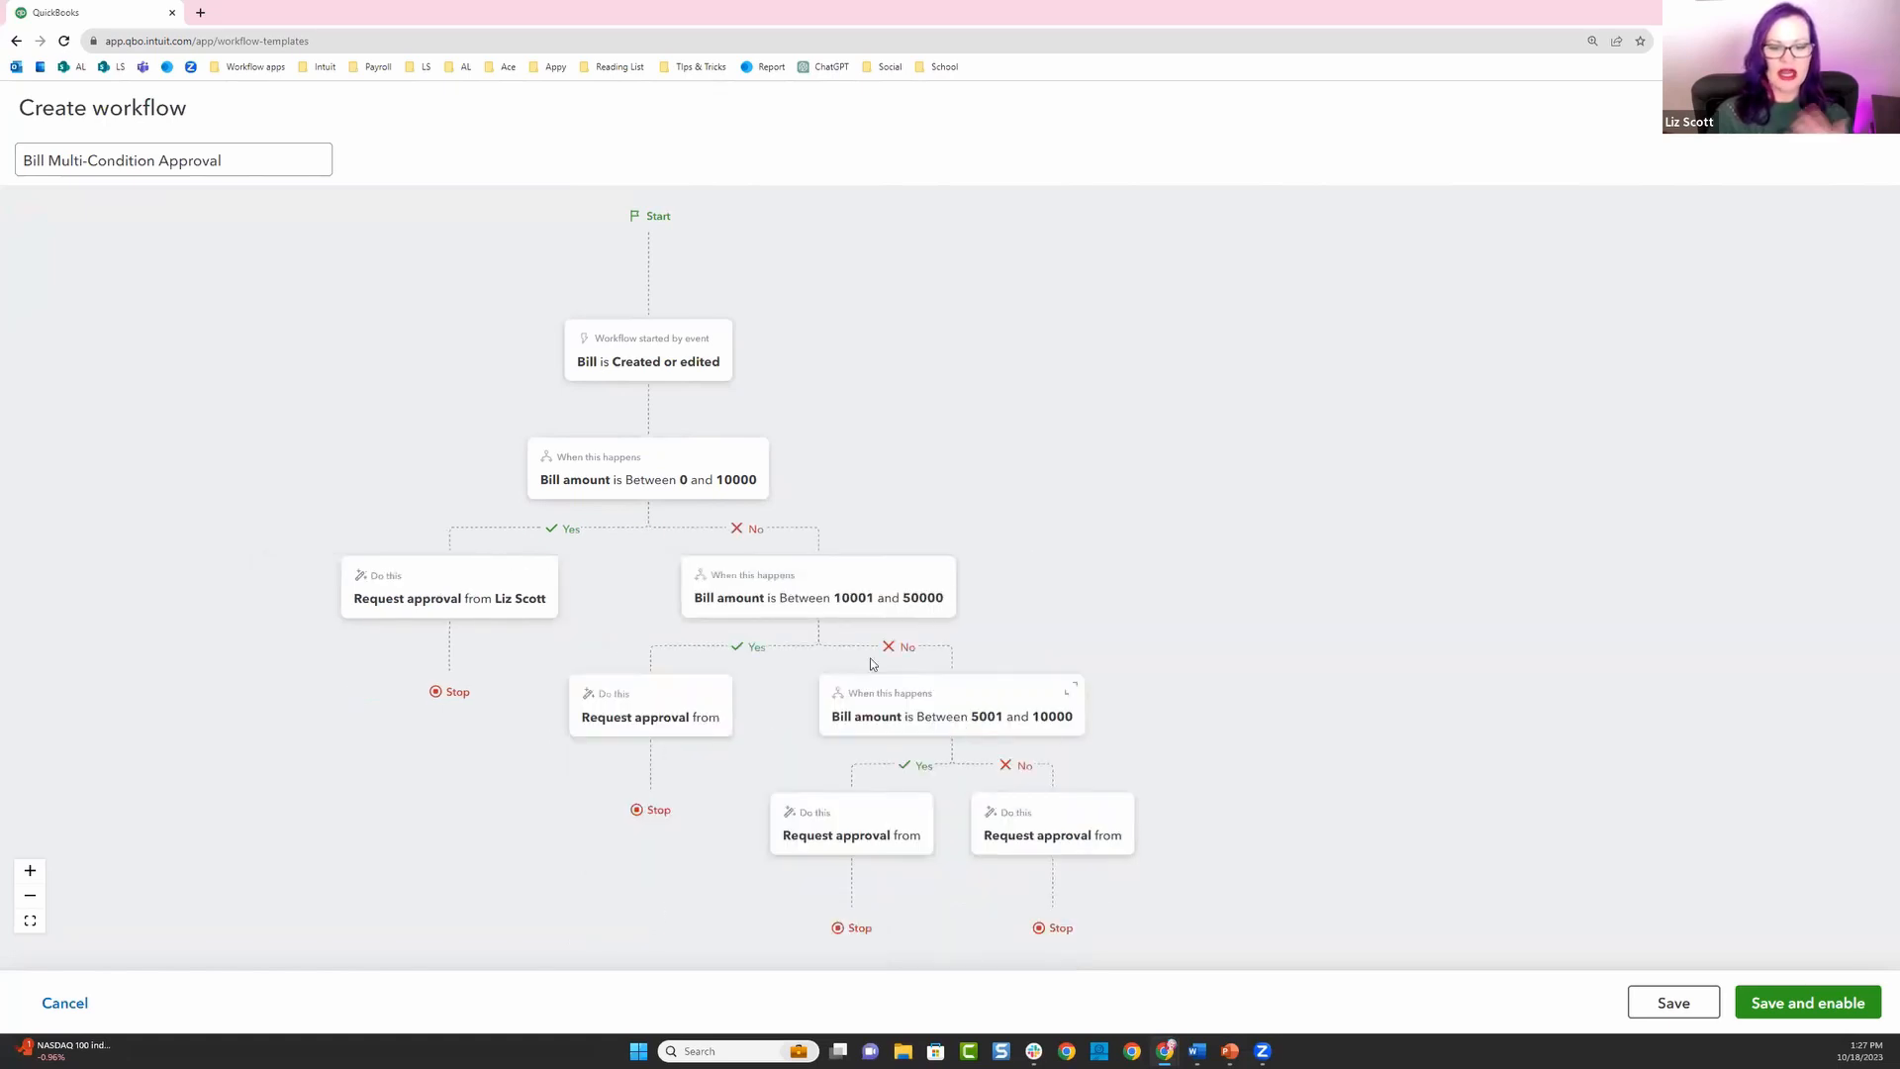
# Assign the listed team member as approver for bills between 10001 and 50000 and save the action.
pyautogui.click(621, 724)
pyautogui.click(696, 719)
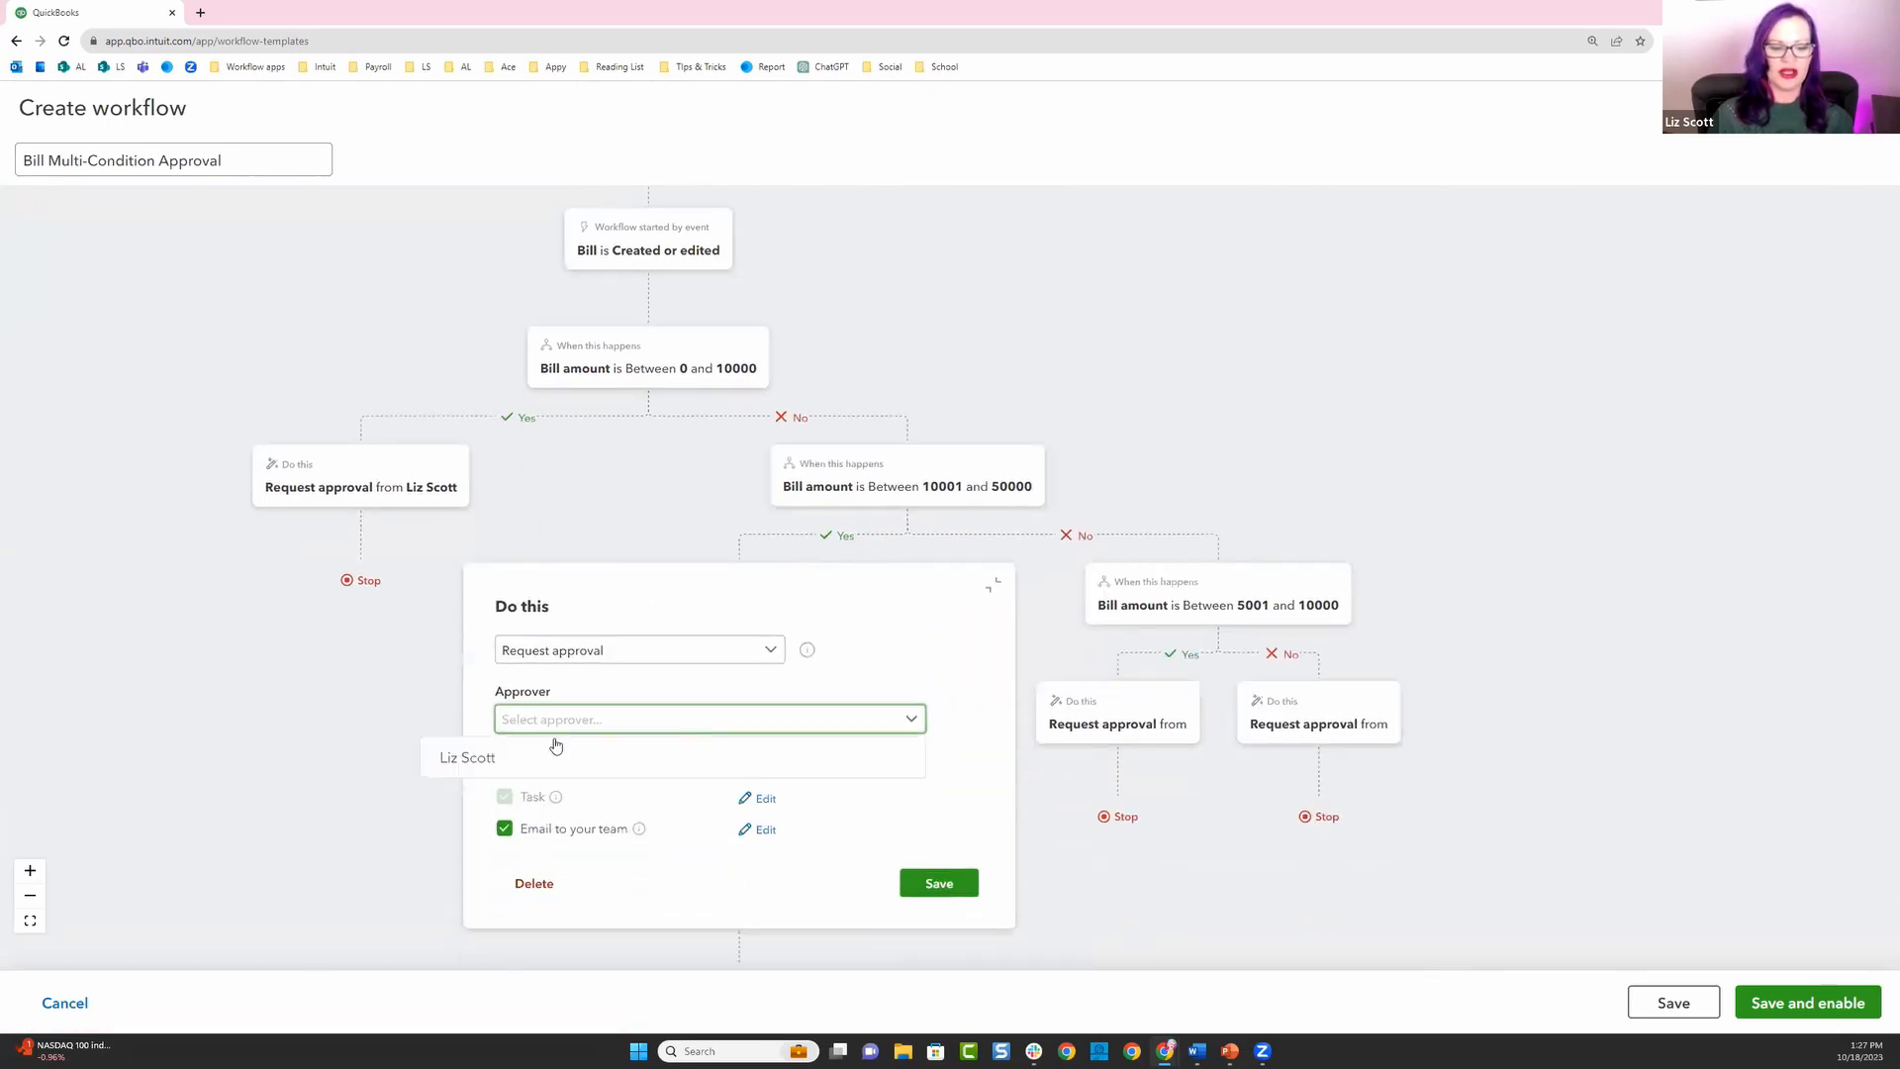
pyautogui.click(539, 761)
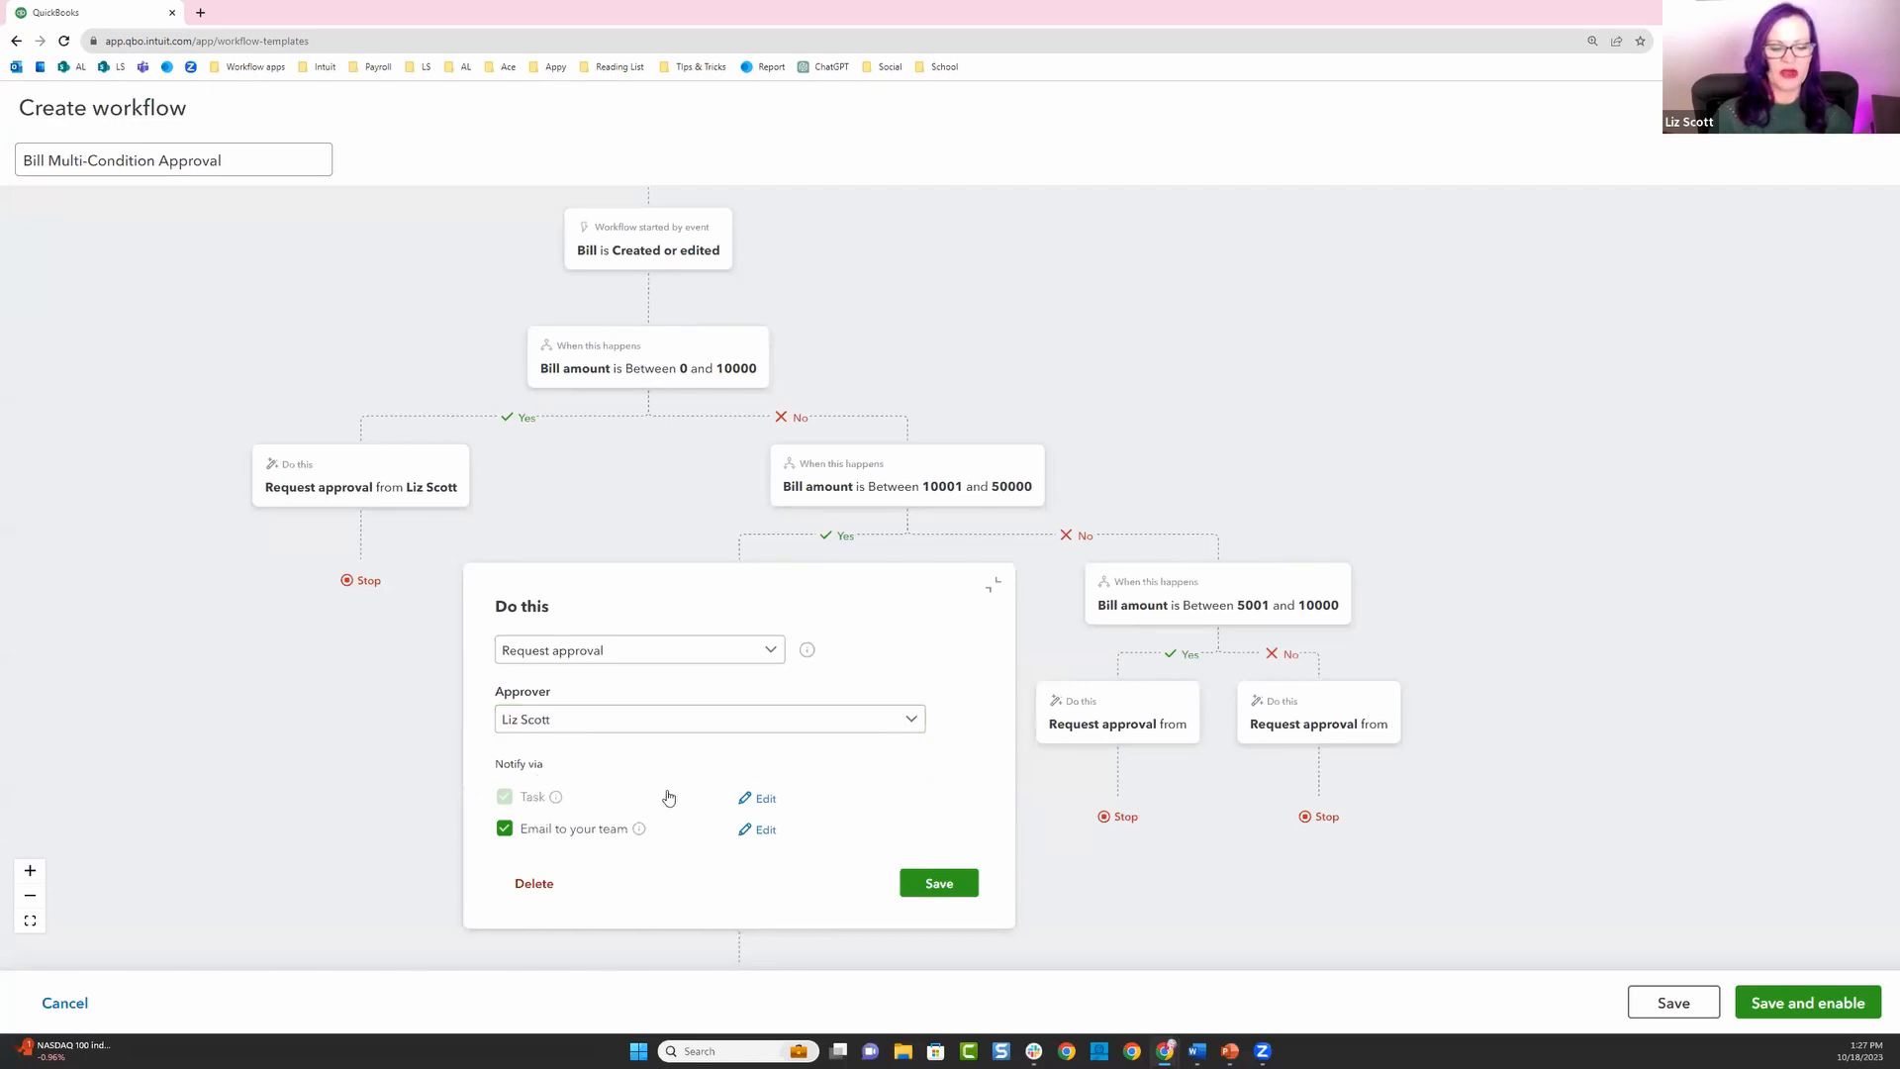
pyautogui.click(921, 884)
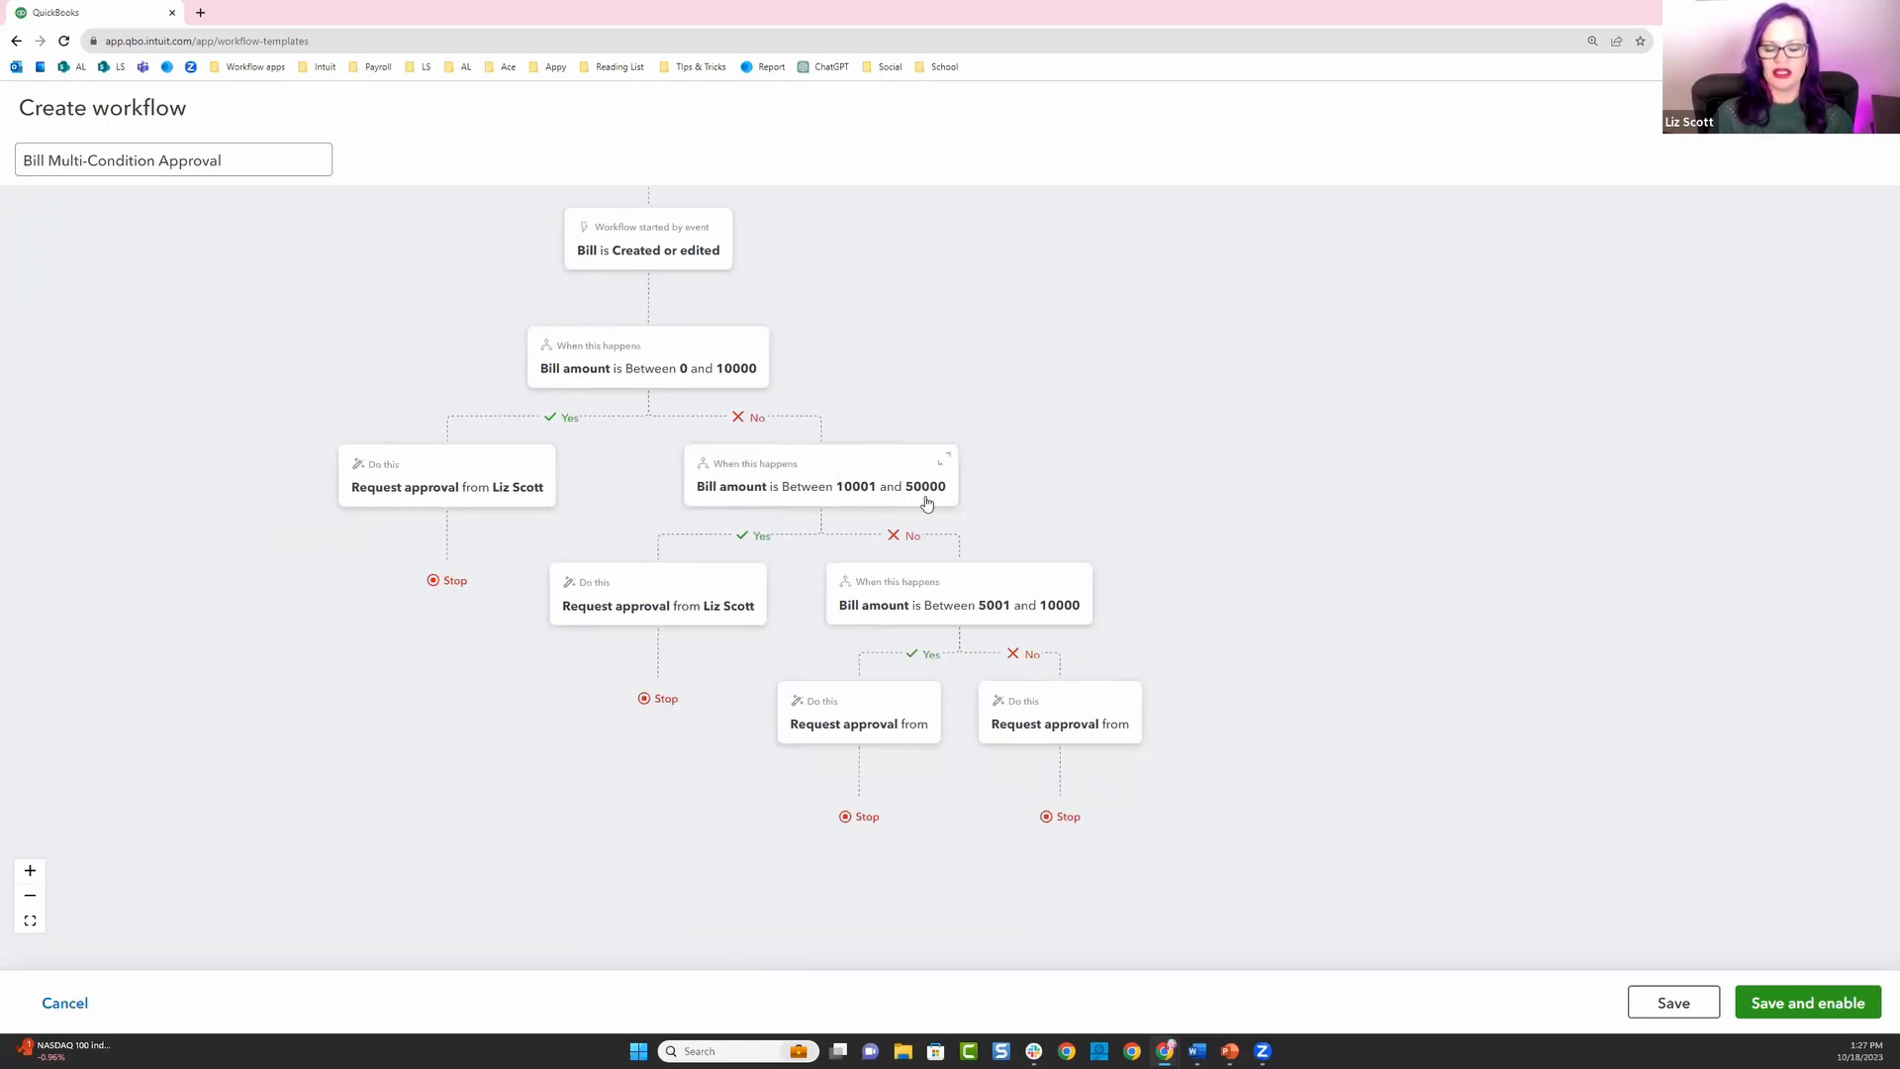
# Set the third condition to a bill amount between 50001 and 100000 and save the condition.
pyautogui.click(875, 598)
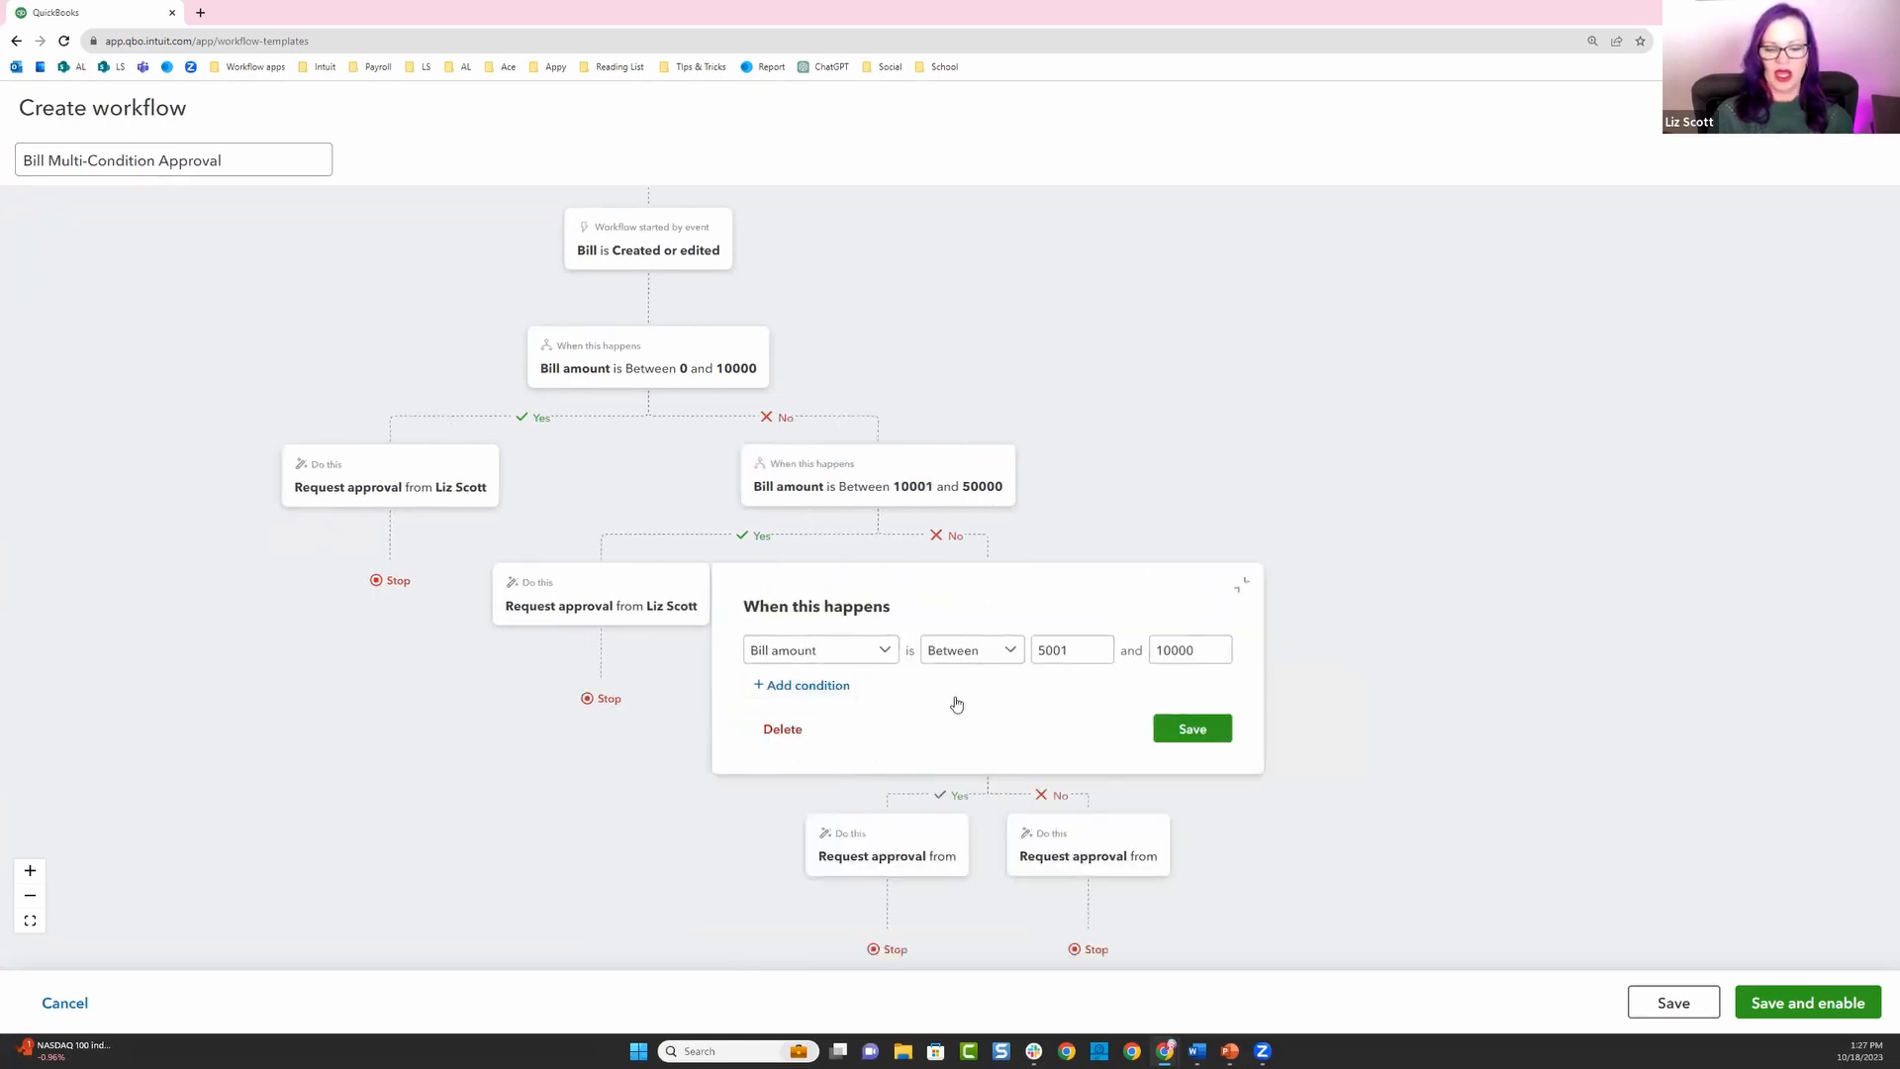
pyautogui.click(1072, 650)
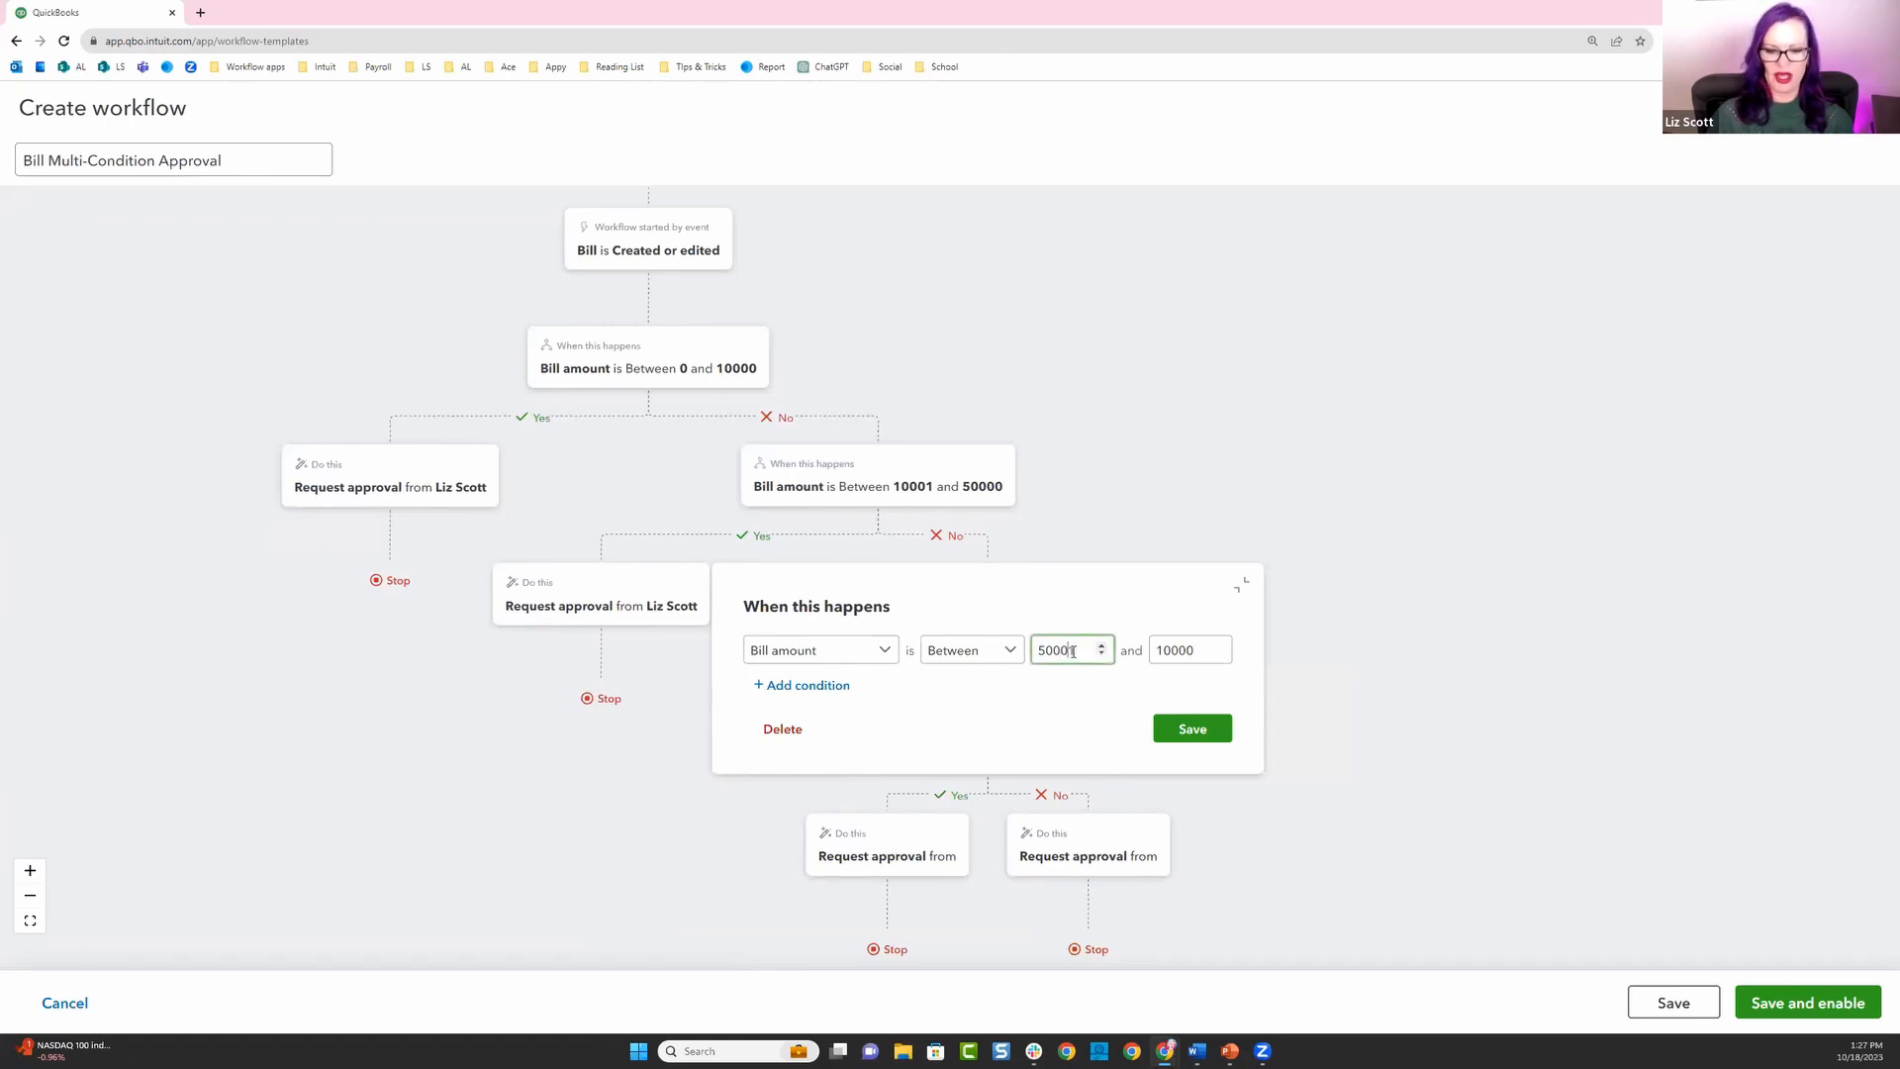
pyautogui.click(1190, 650)
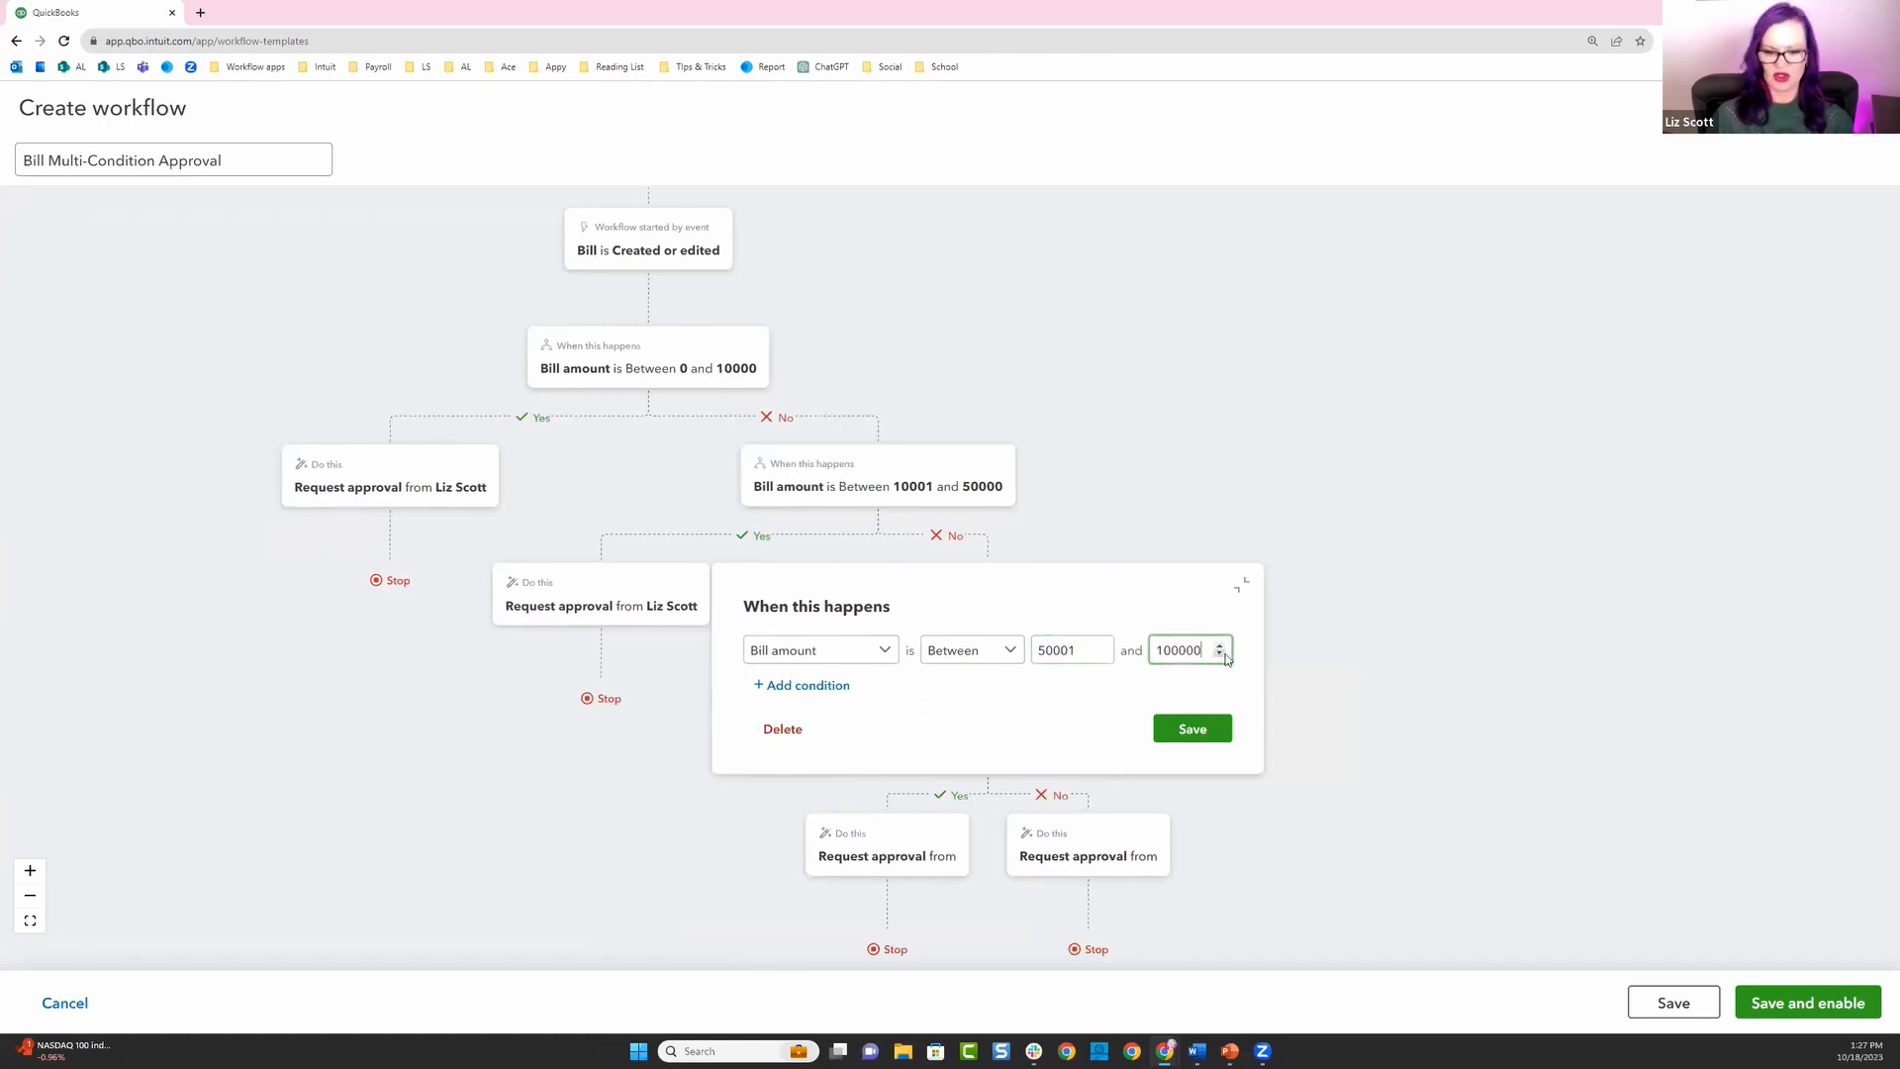
pyautogui.click(1177, 730)
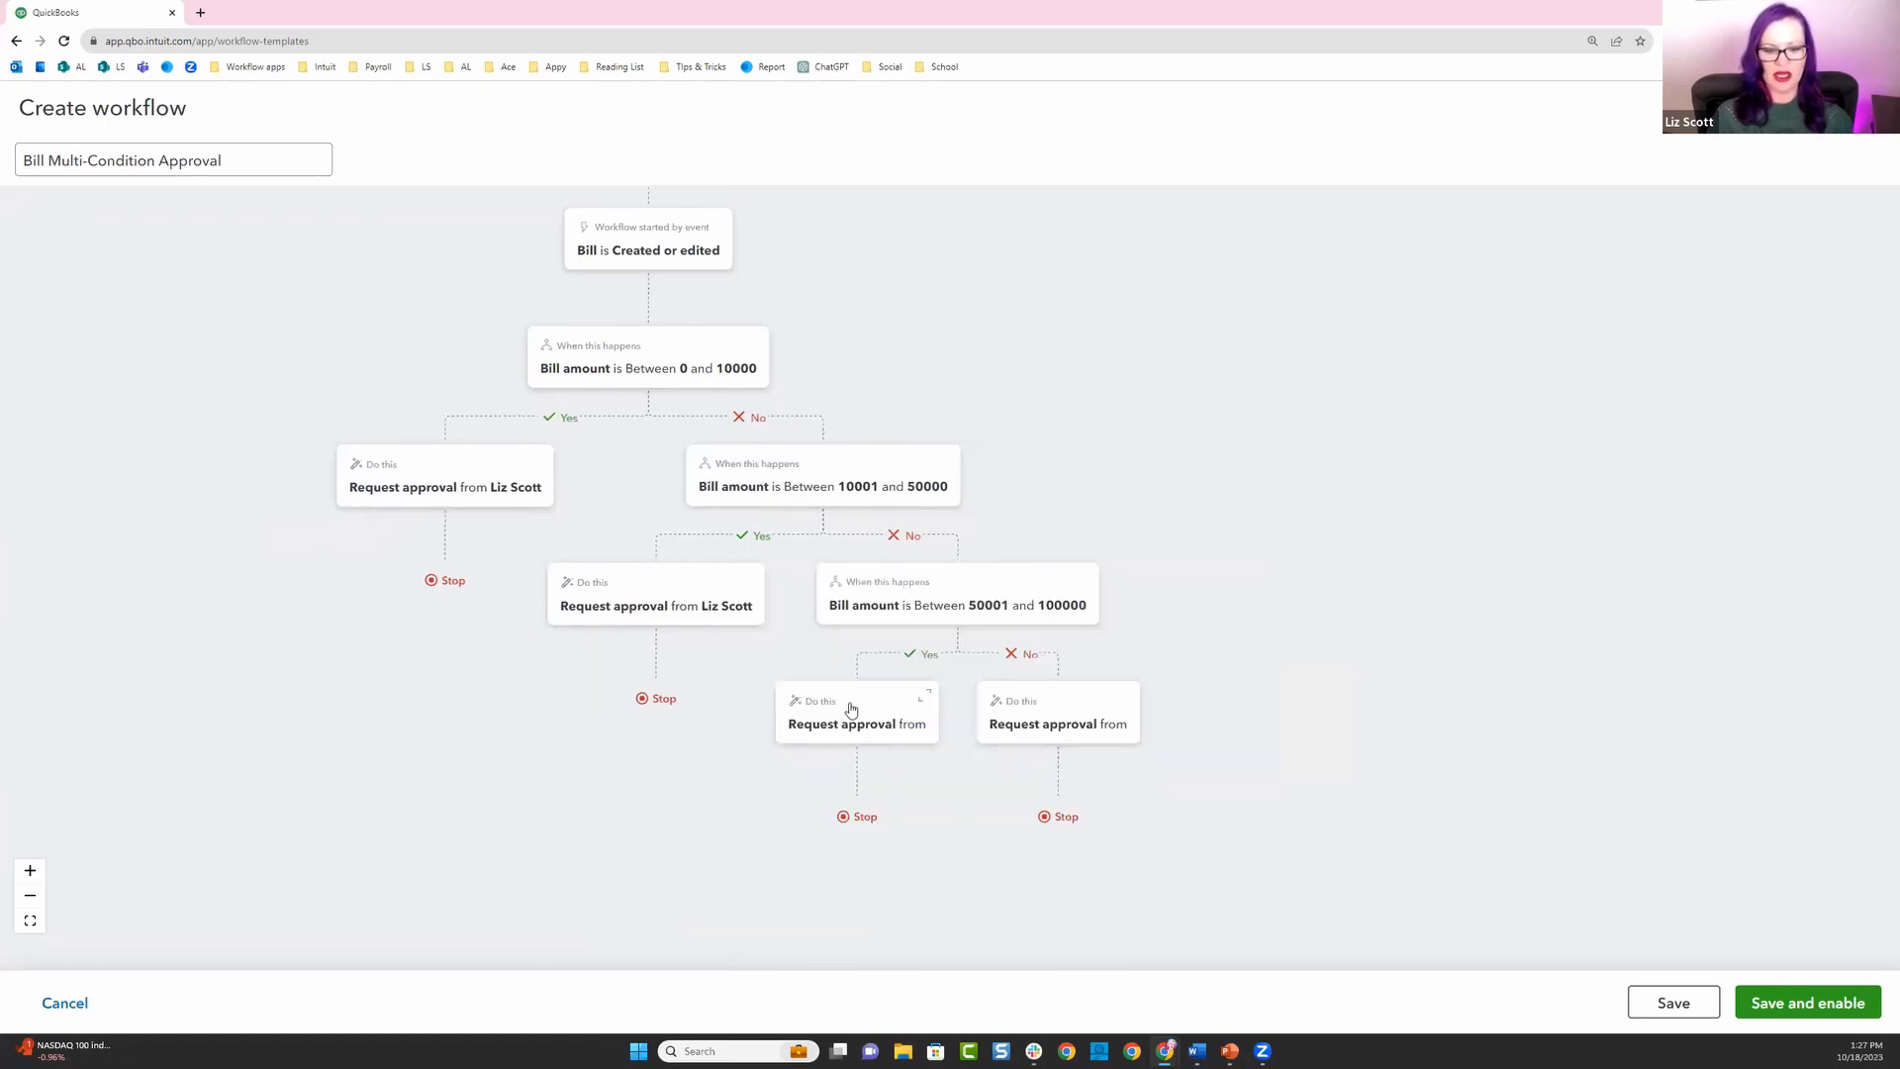
# Assign the listed team member as approver for bills between 50001 and 100000 and save the action.
pyautogui.click(849, 718)
pyautogui.click(968, 765)
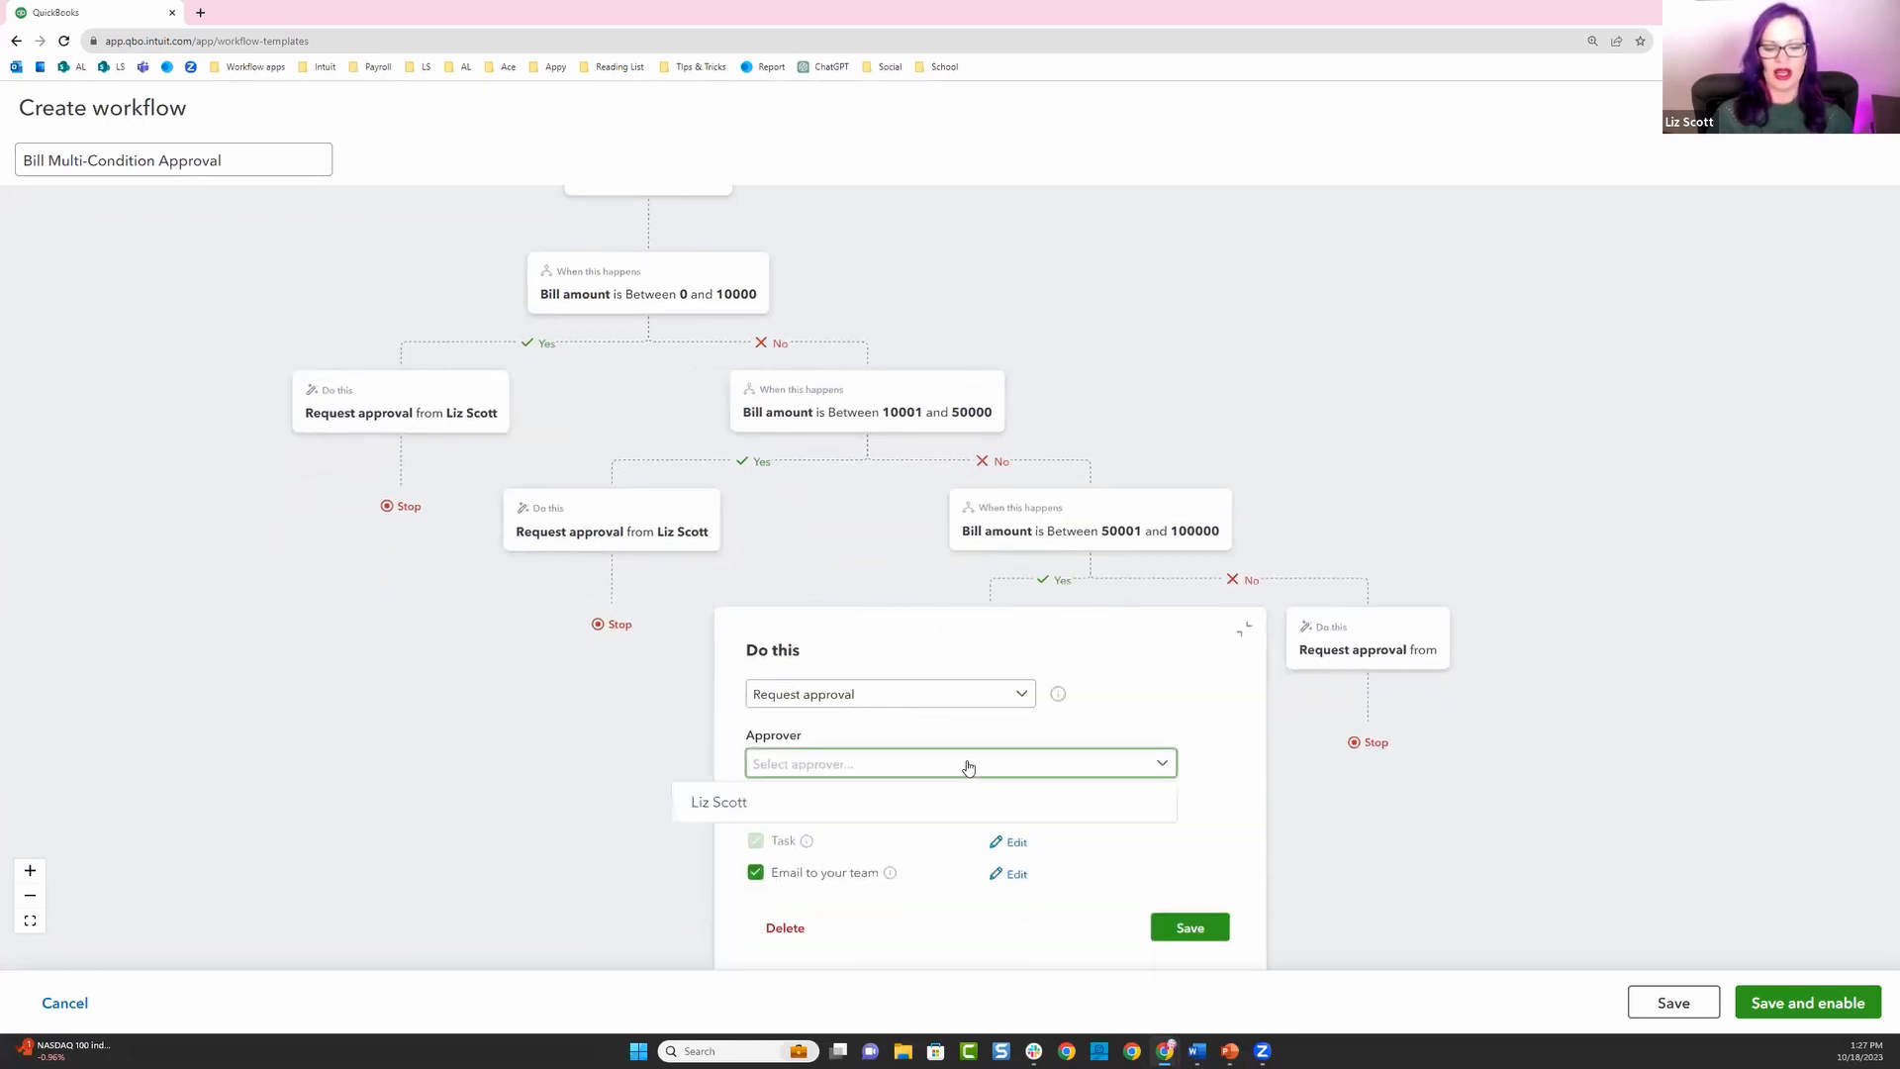
pyautogui.click(789, 804)
pyautogui.click(1190, 928)
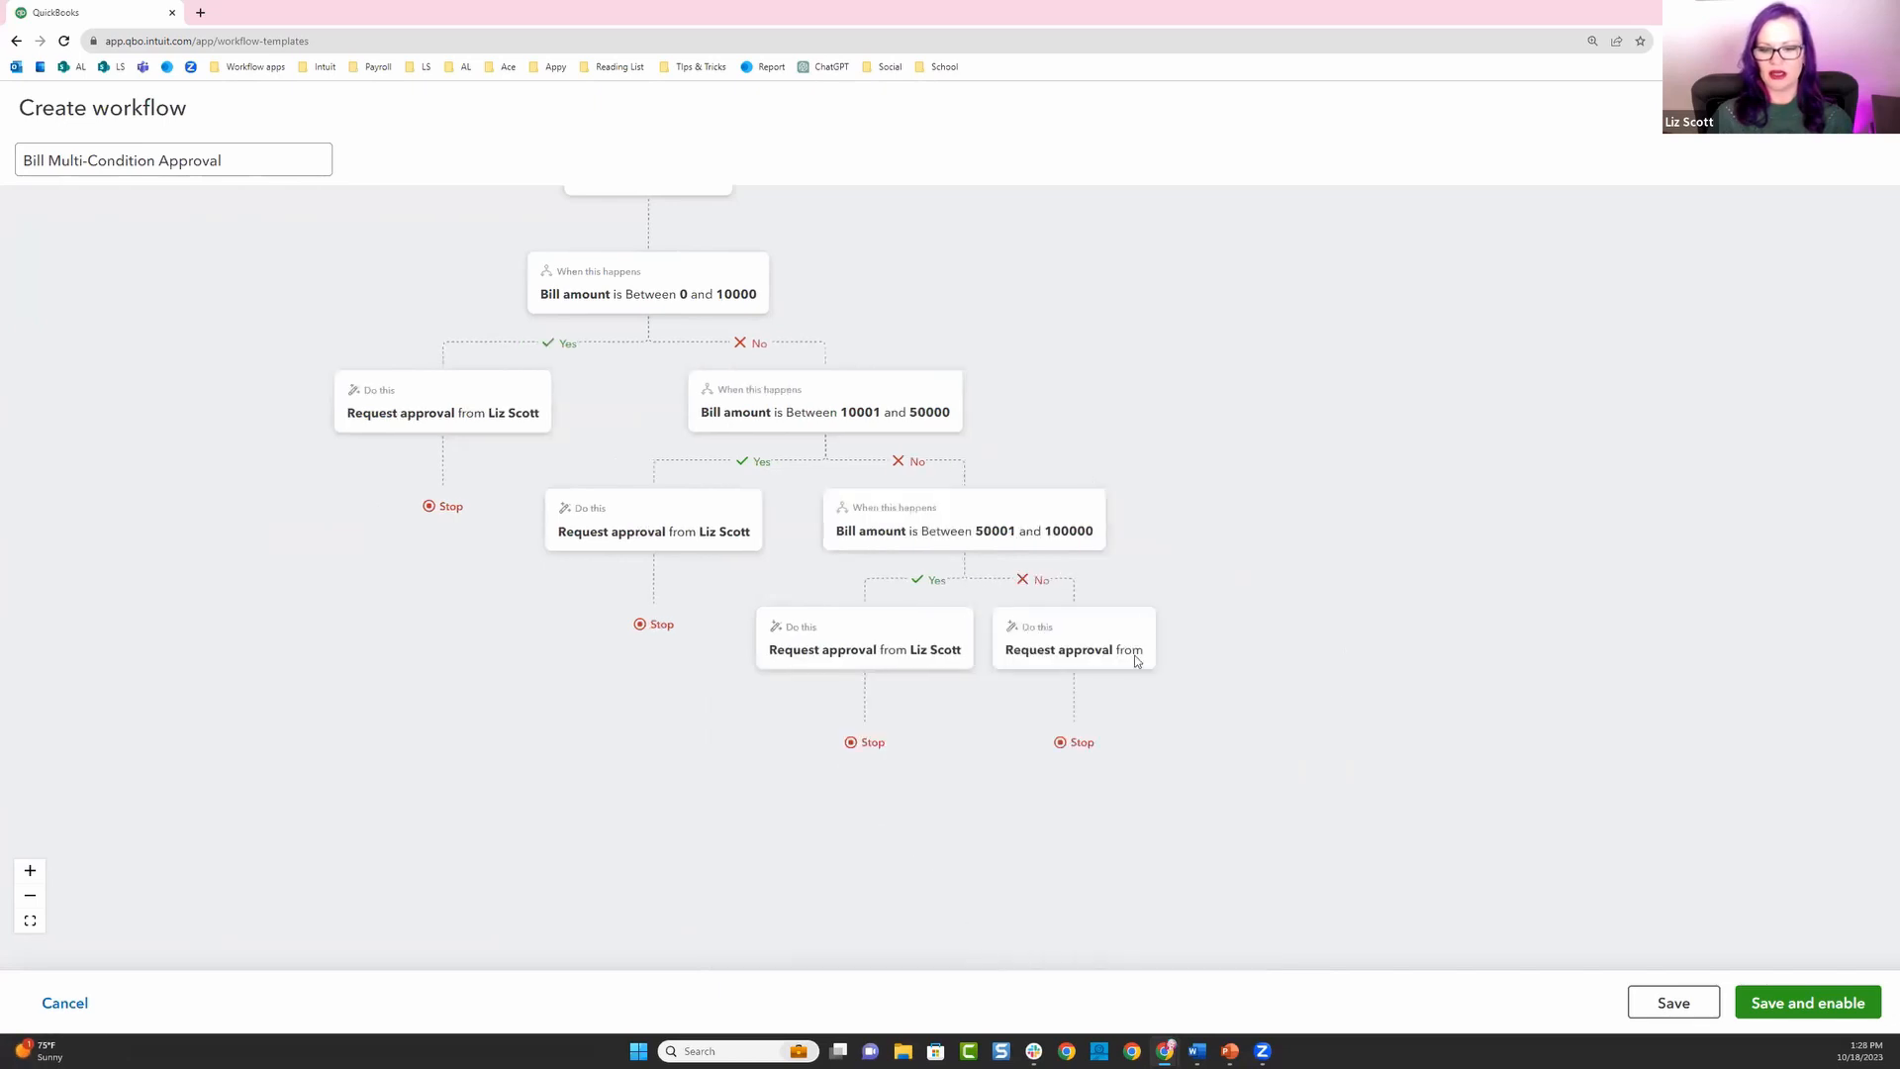
# Assign the listed team member as approver for bills outside all three amount ranges, and save and enable the workflow.
pyautogui.click(1057, 650)
pyautogui.click(1114, 764)
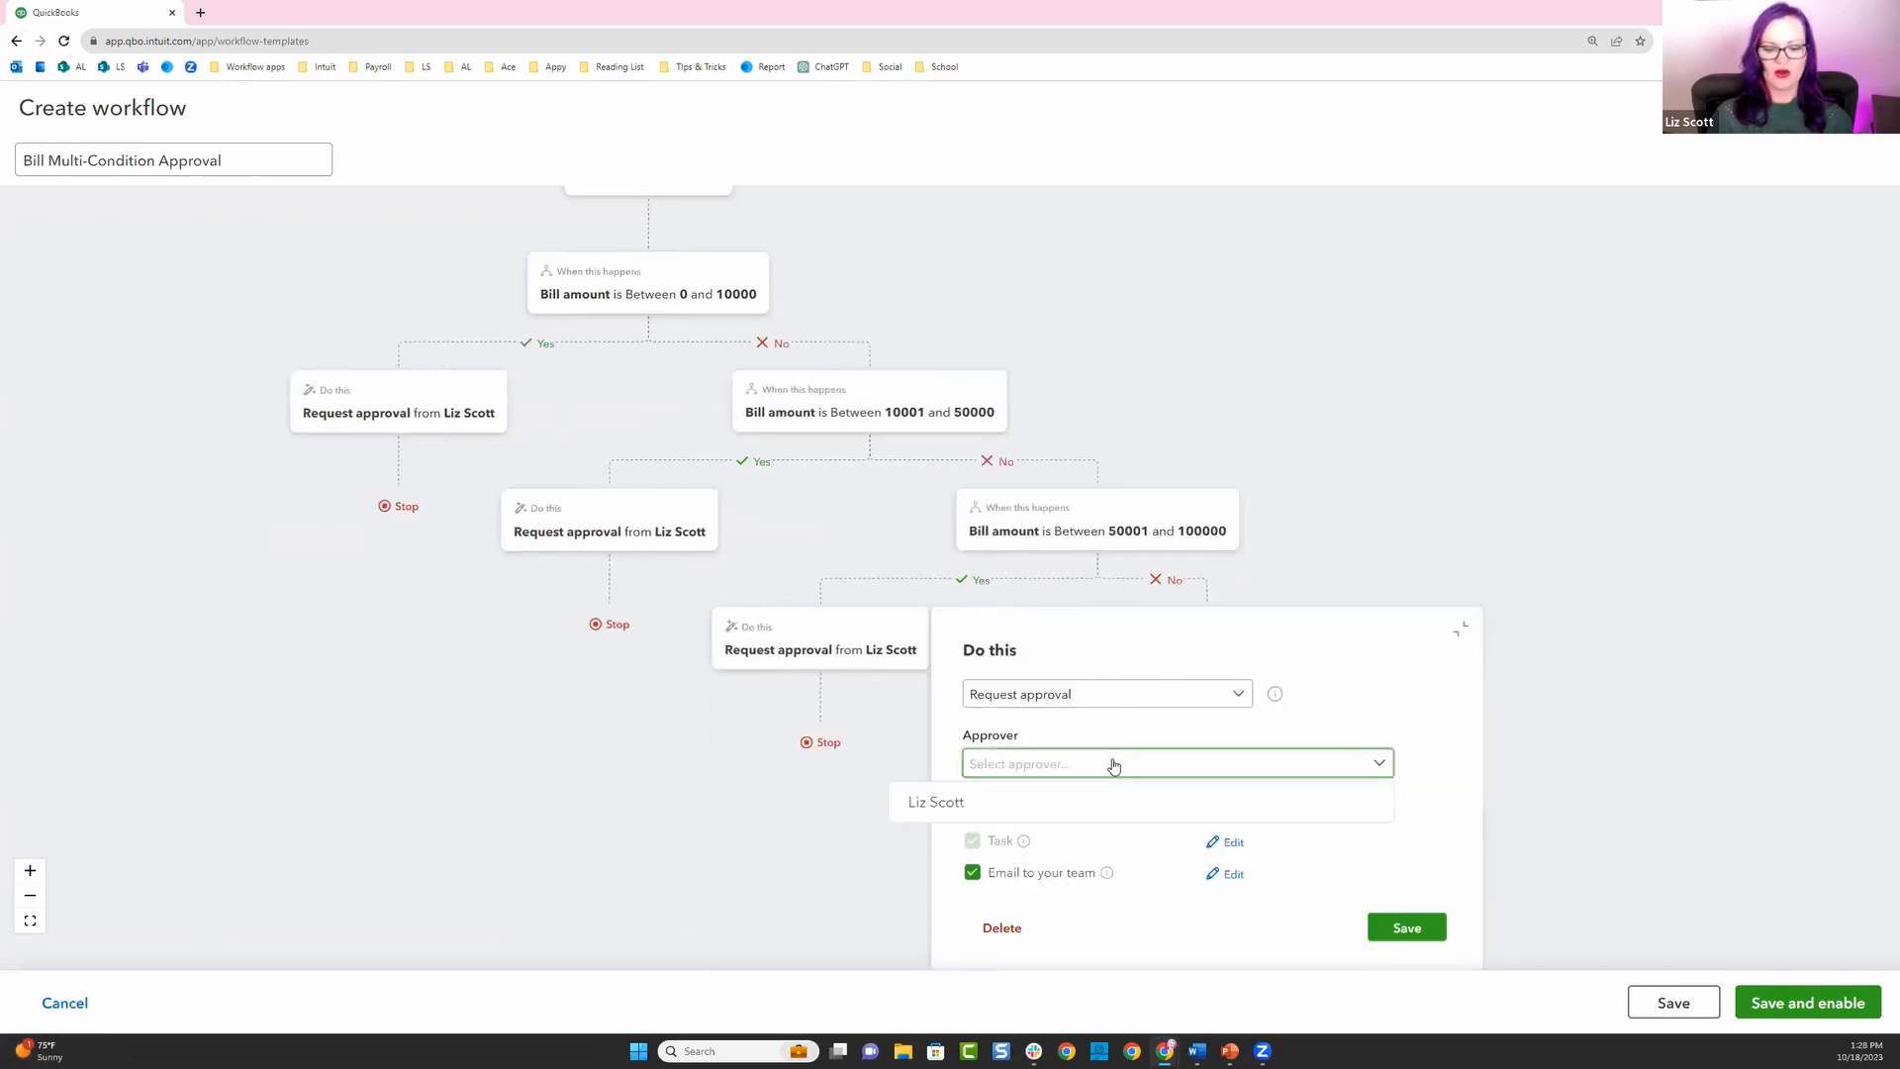
pyautogui.click(1067, 700)
pyautogui.click(951, 728)
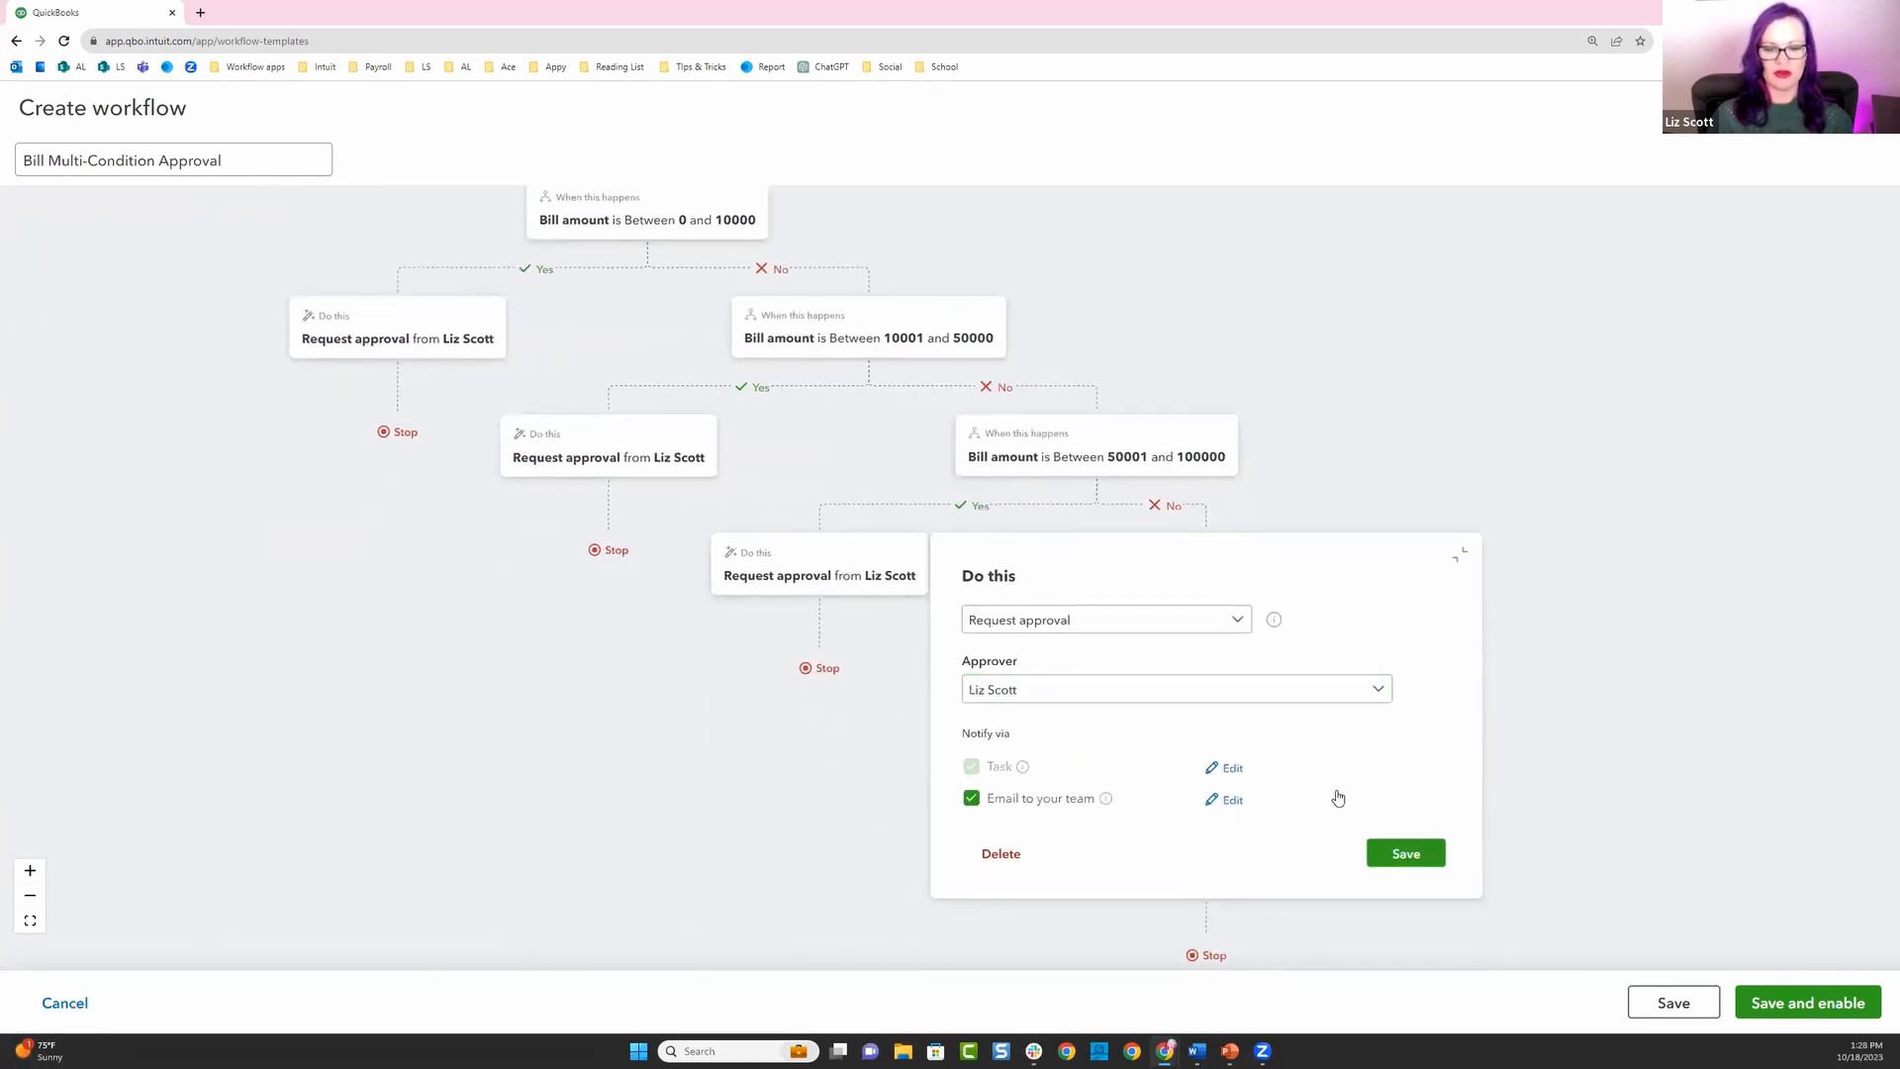
pyautogui.click(1402, 853)
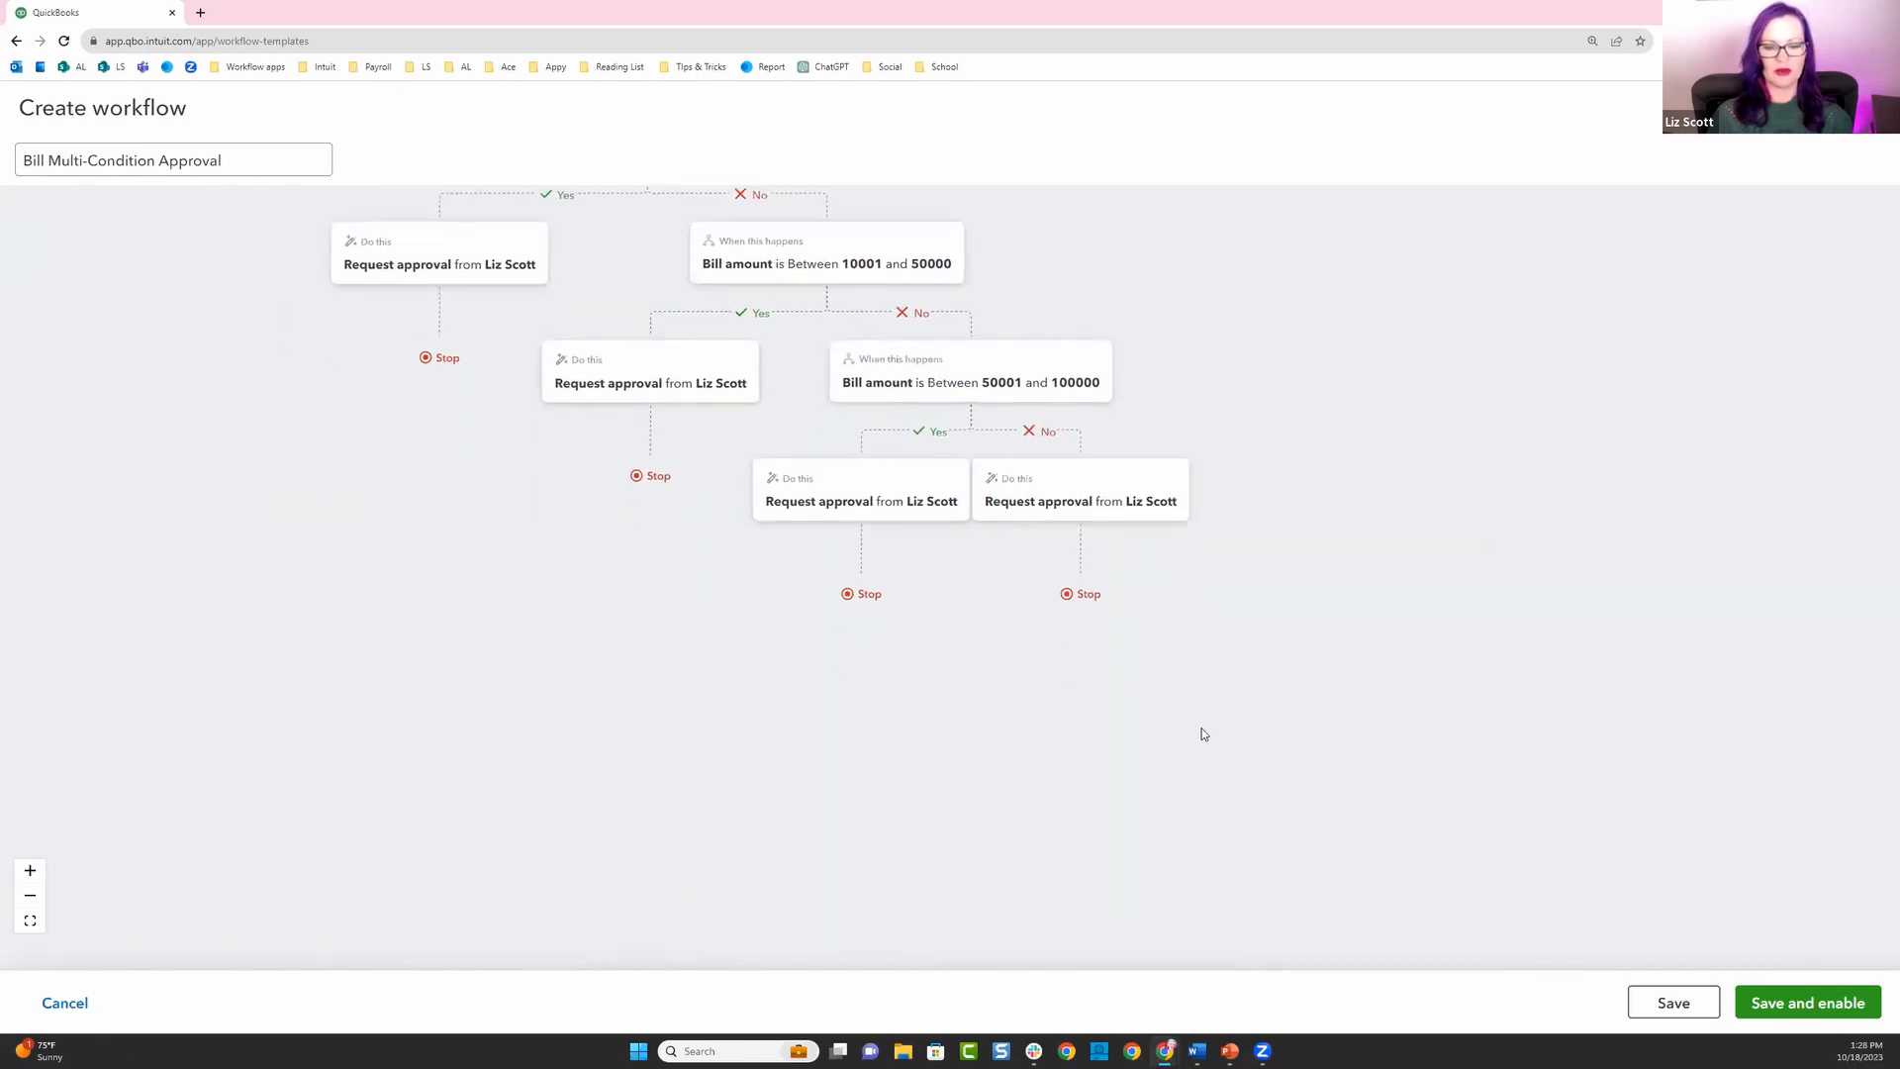
pyautogui.click(1808, 1003)
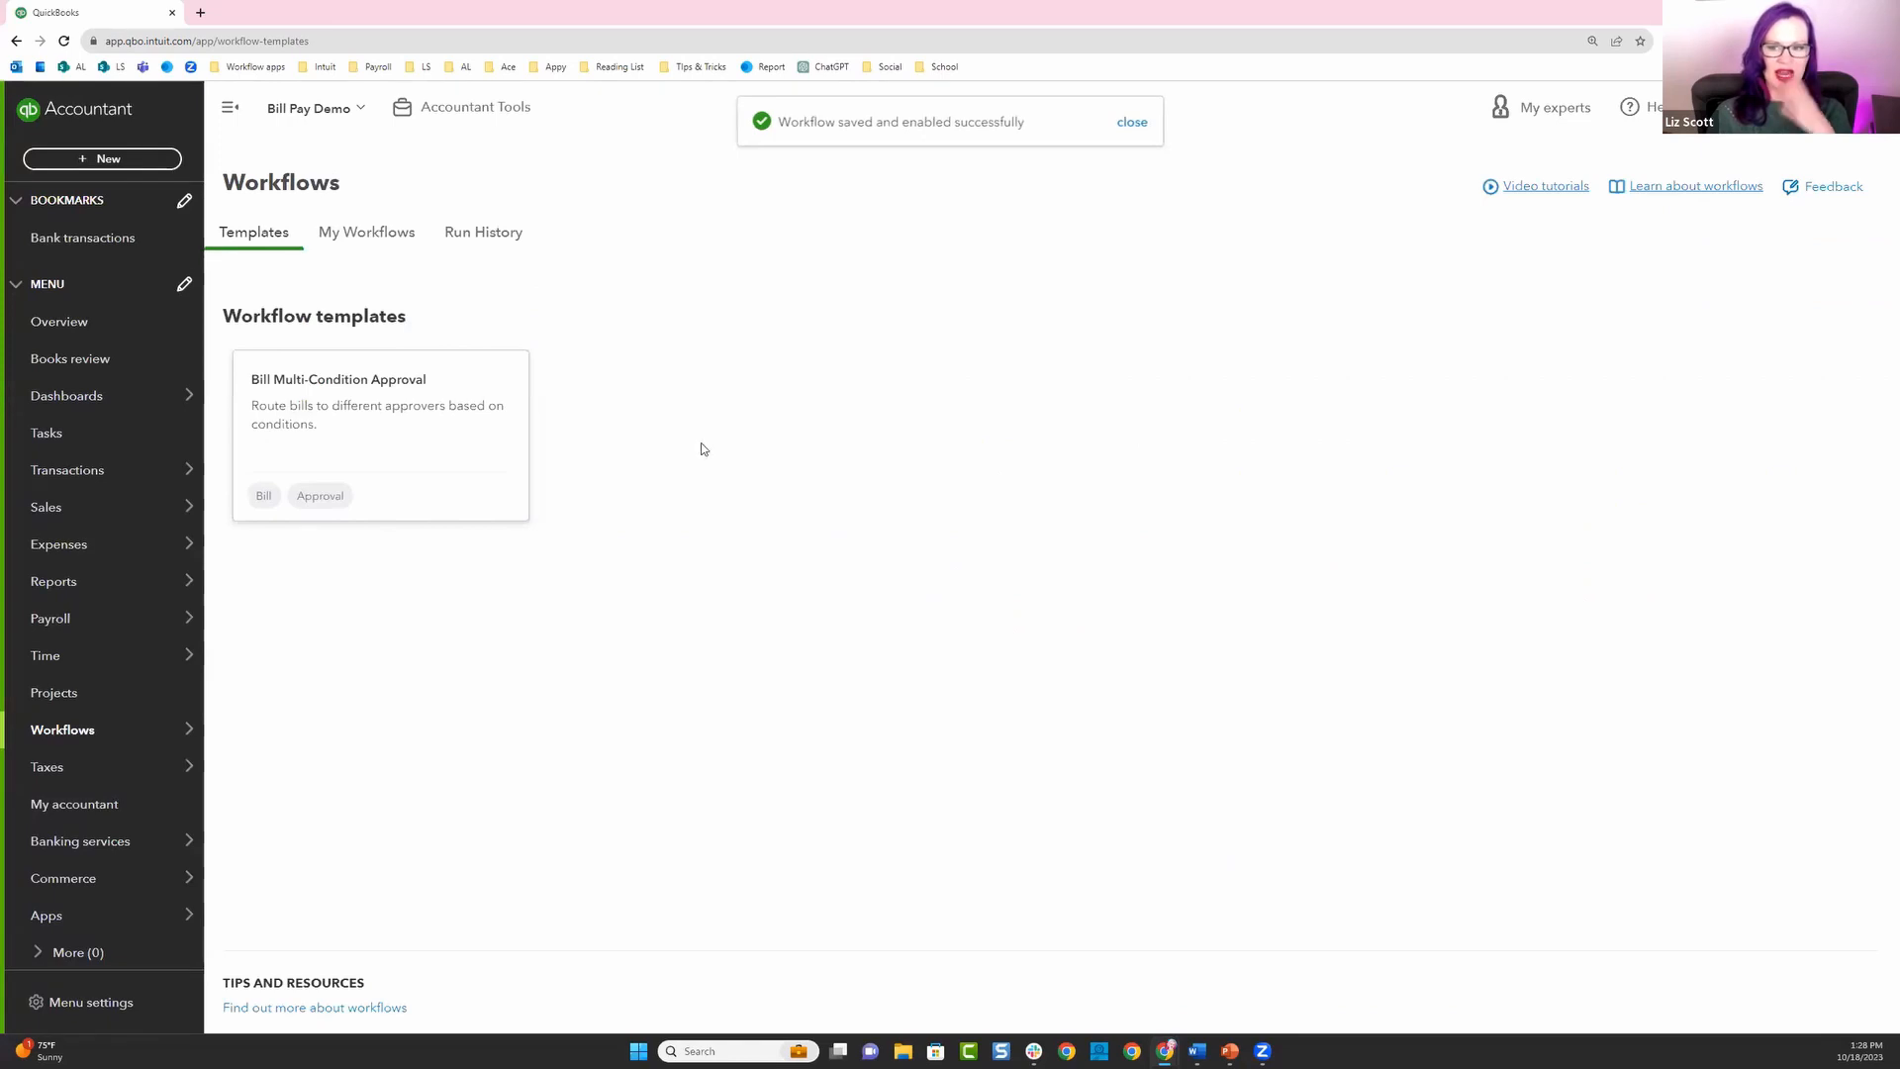
# View the list of saved workflows and check the option to disable Bill Multi-Condition Approval, cancelling the disable request.
pyautogui.click(366, 233)
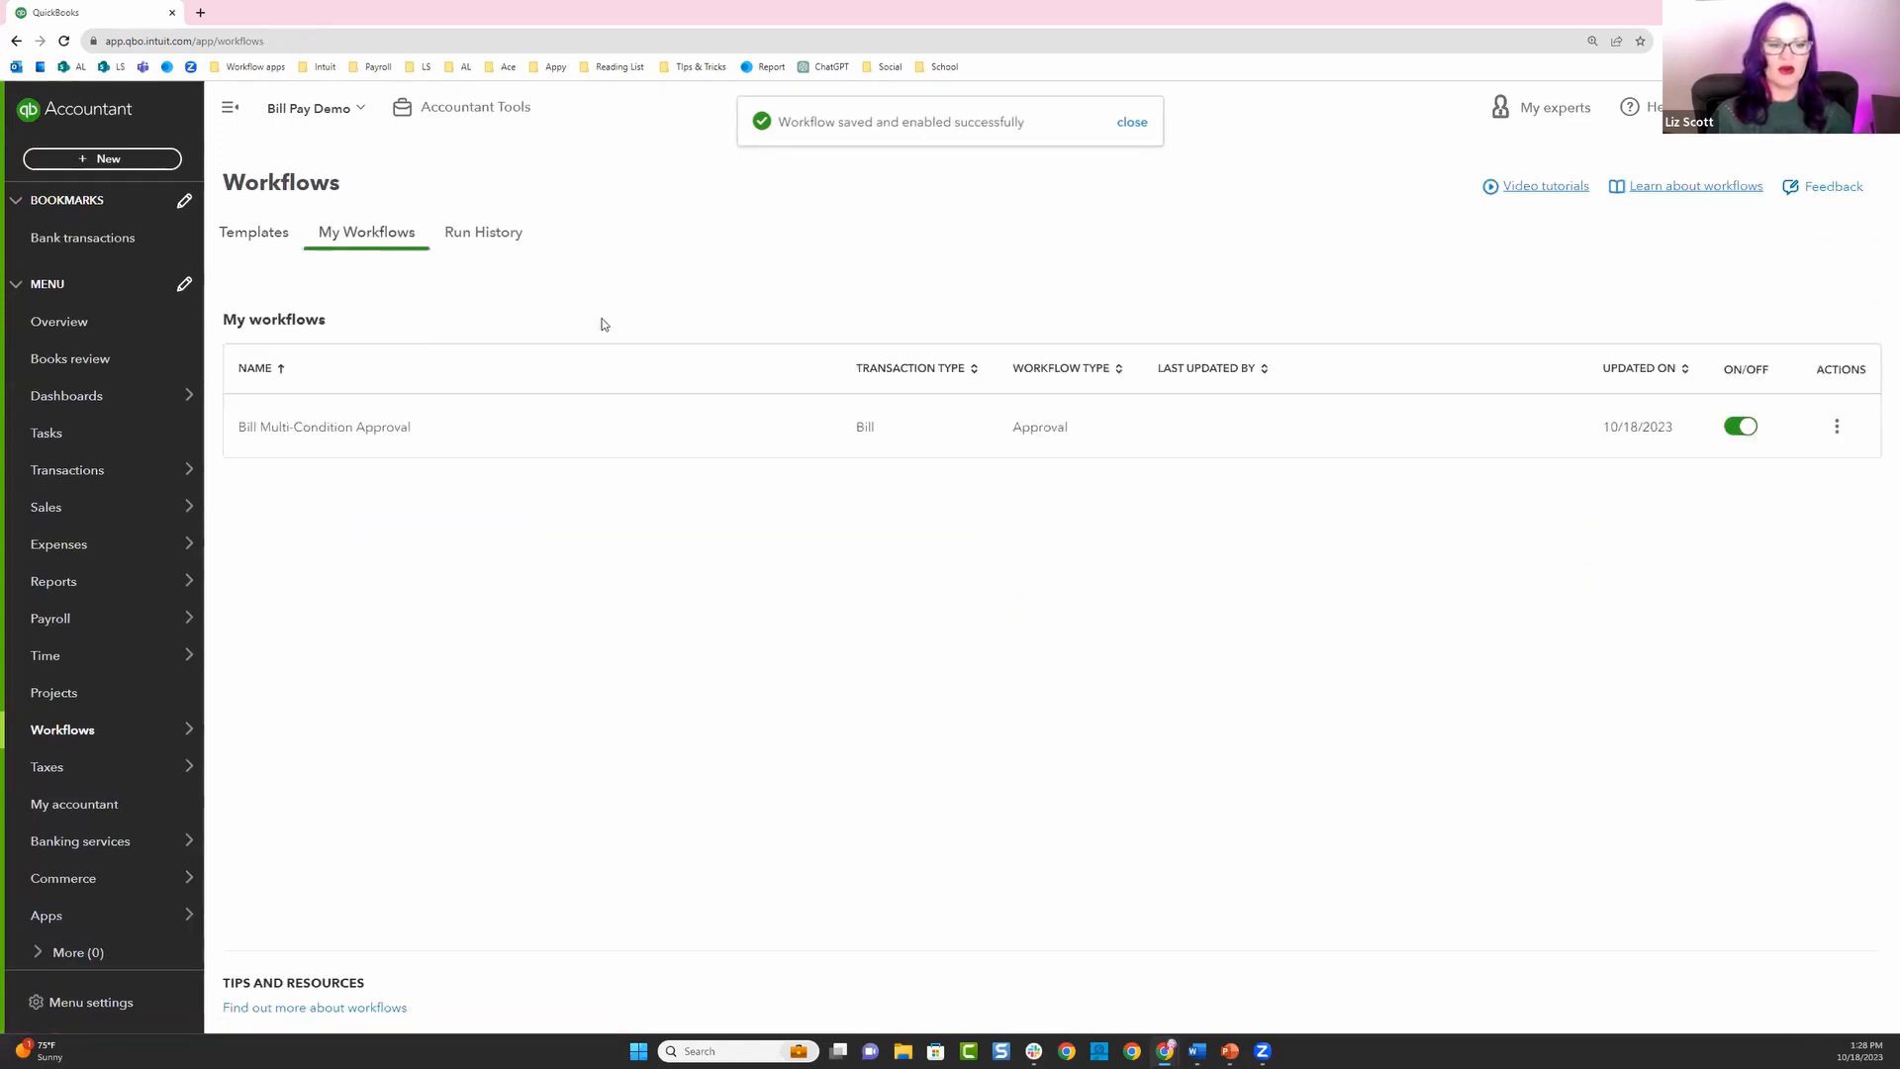
pyautogui.click(1744, 426)
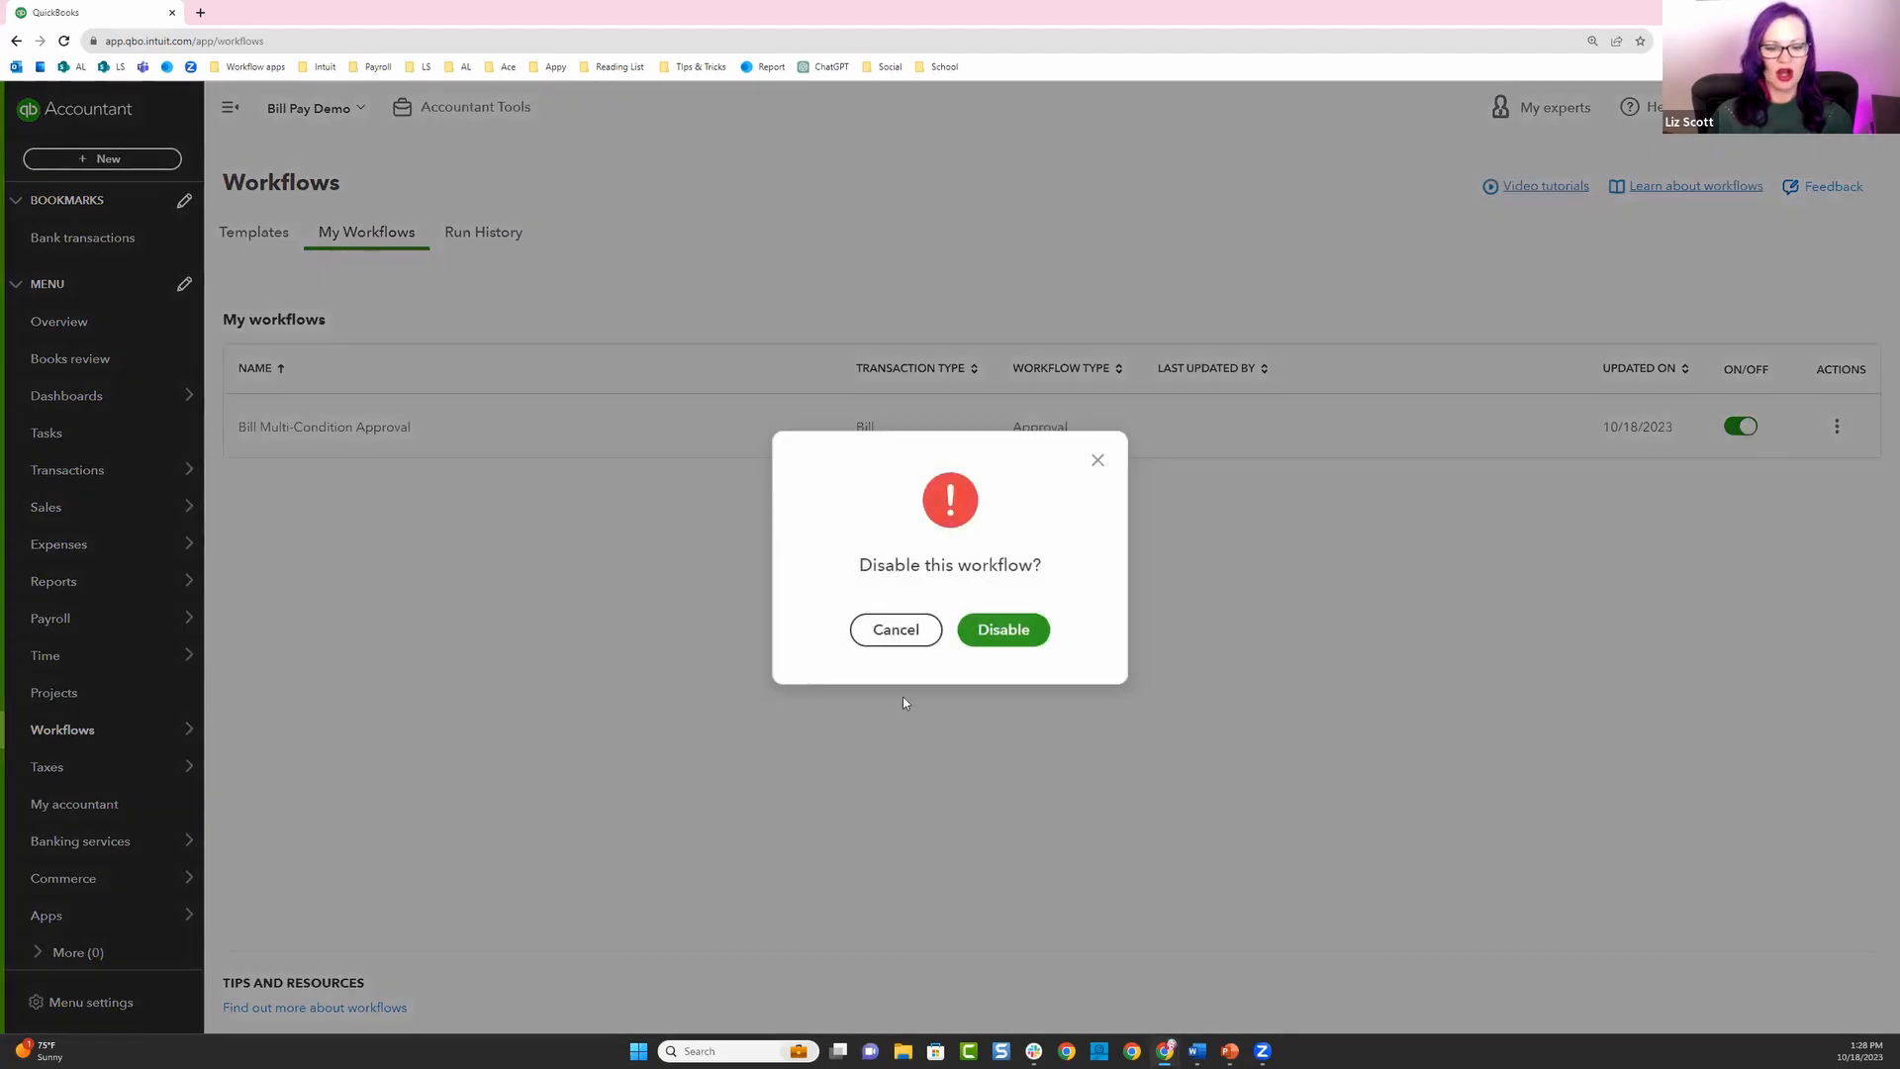
pyautogui.click(884, 636)
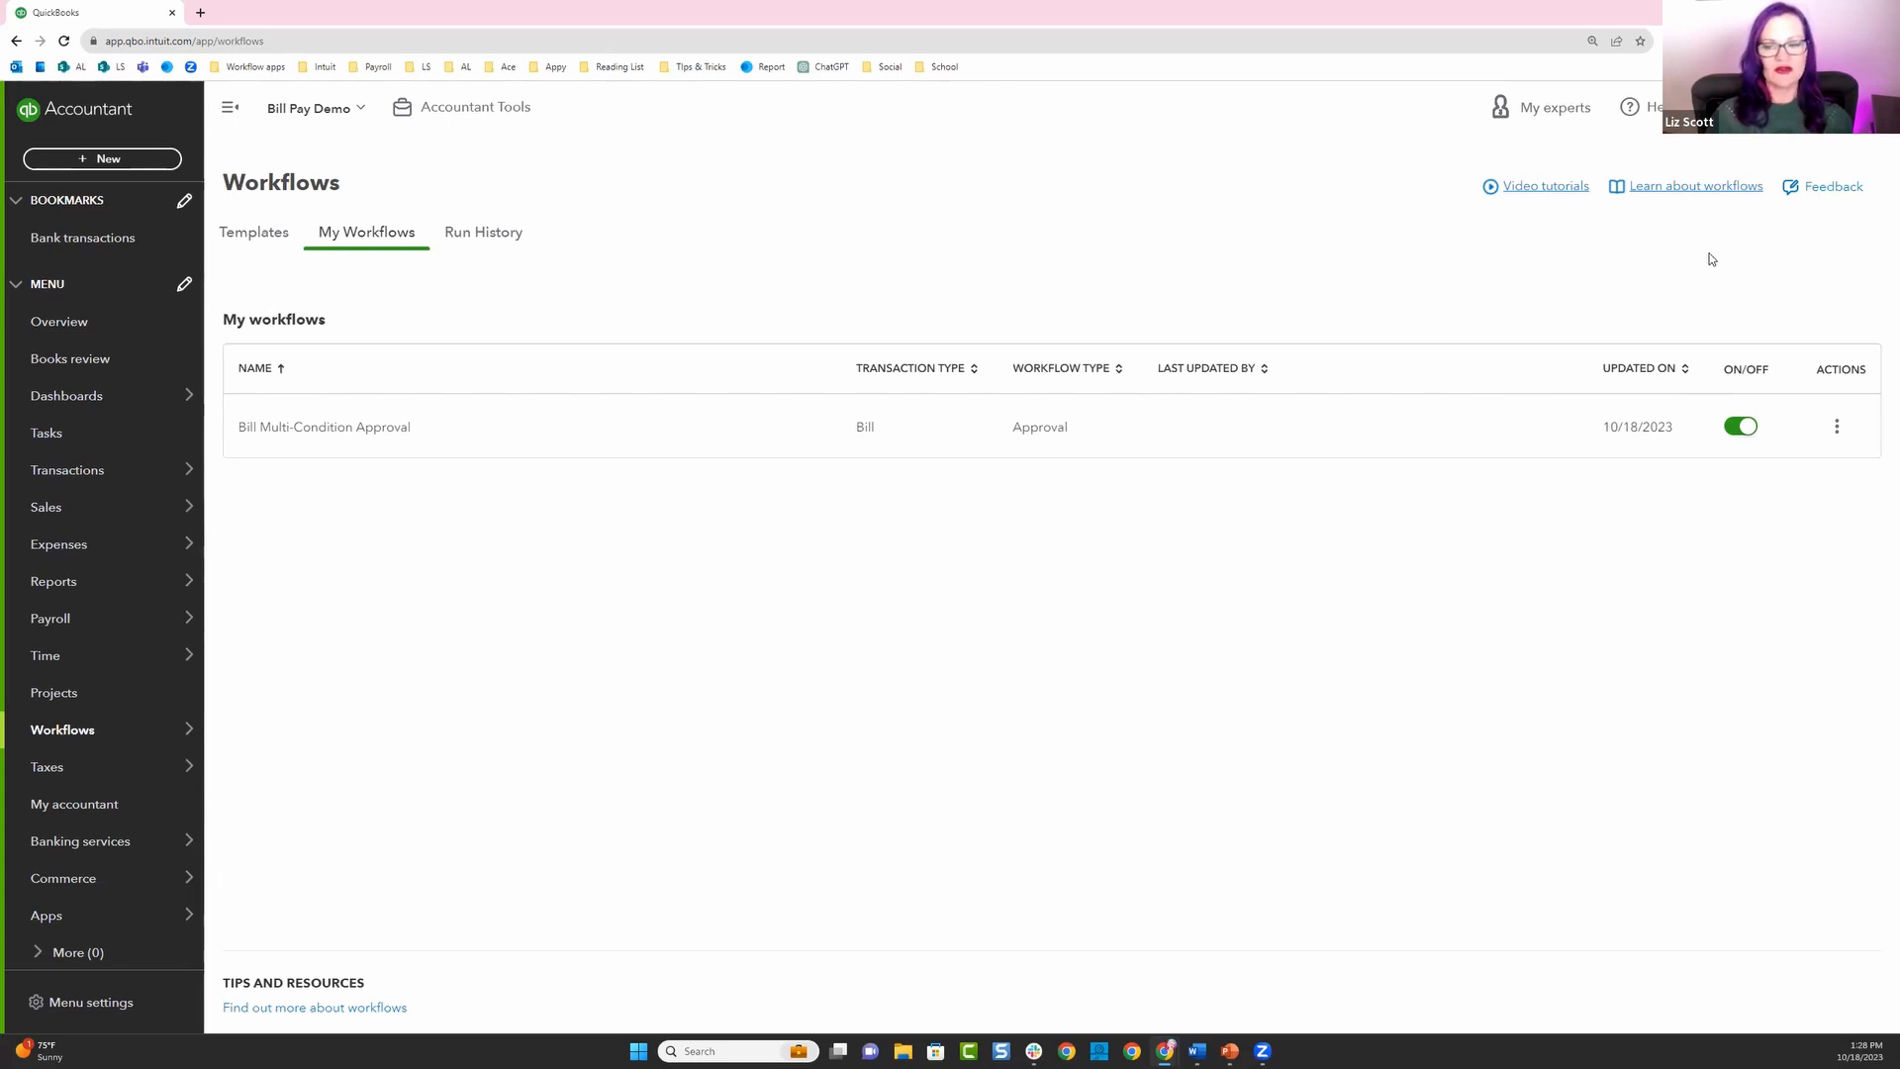
# Open the company's user management and start adding a new user.
pyautogui.click(1779, 107)
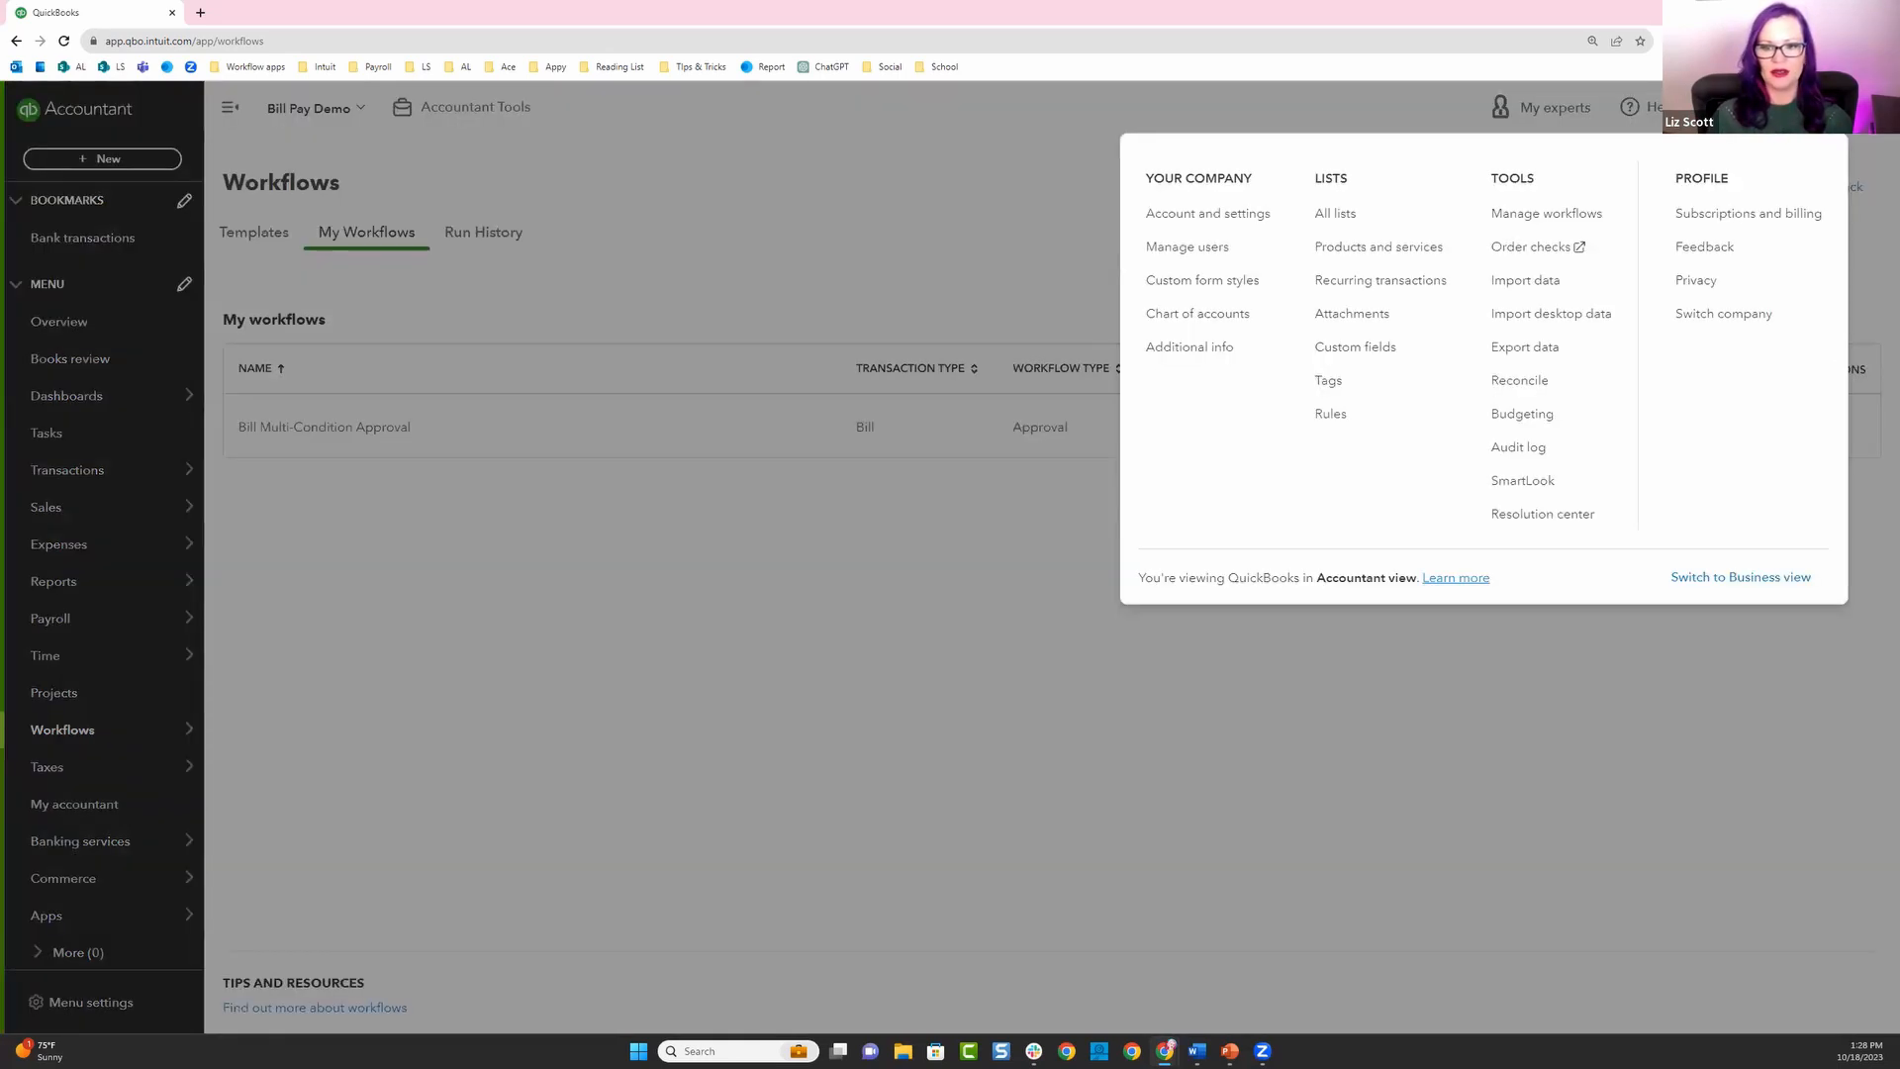
pyautogui.click(1173, 247)
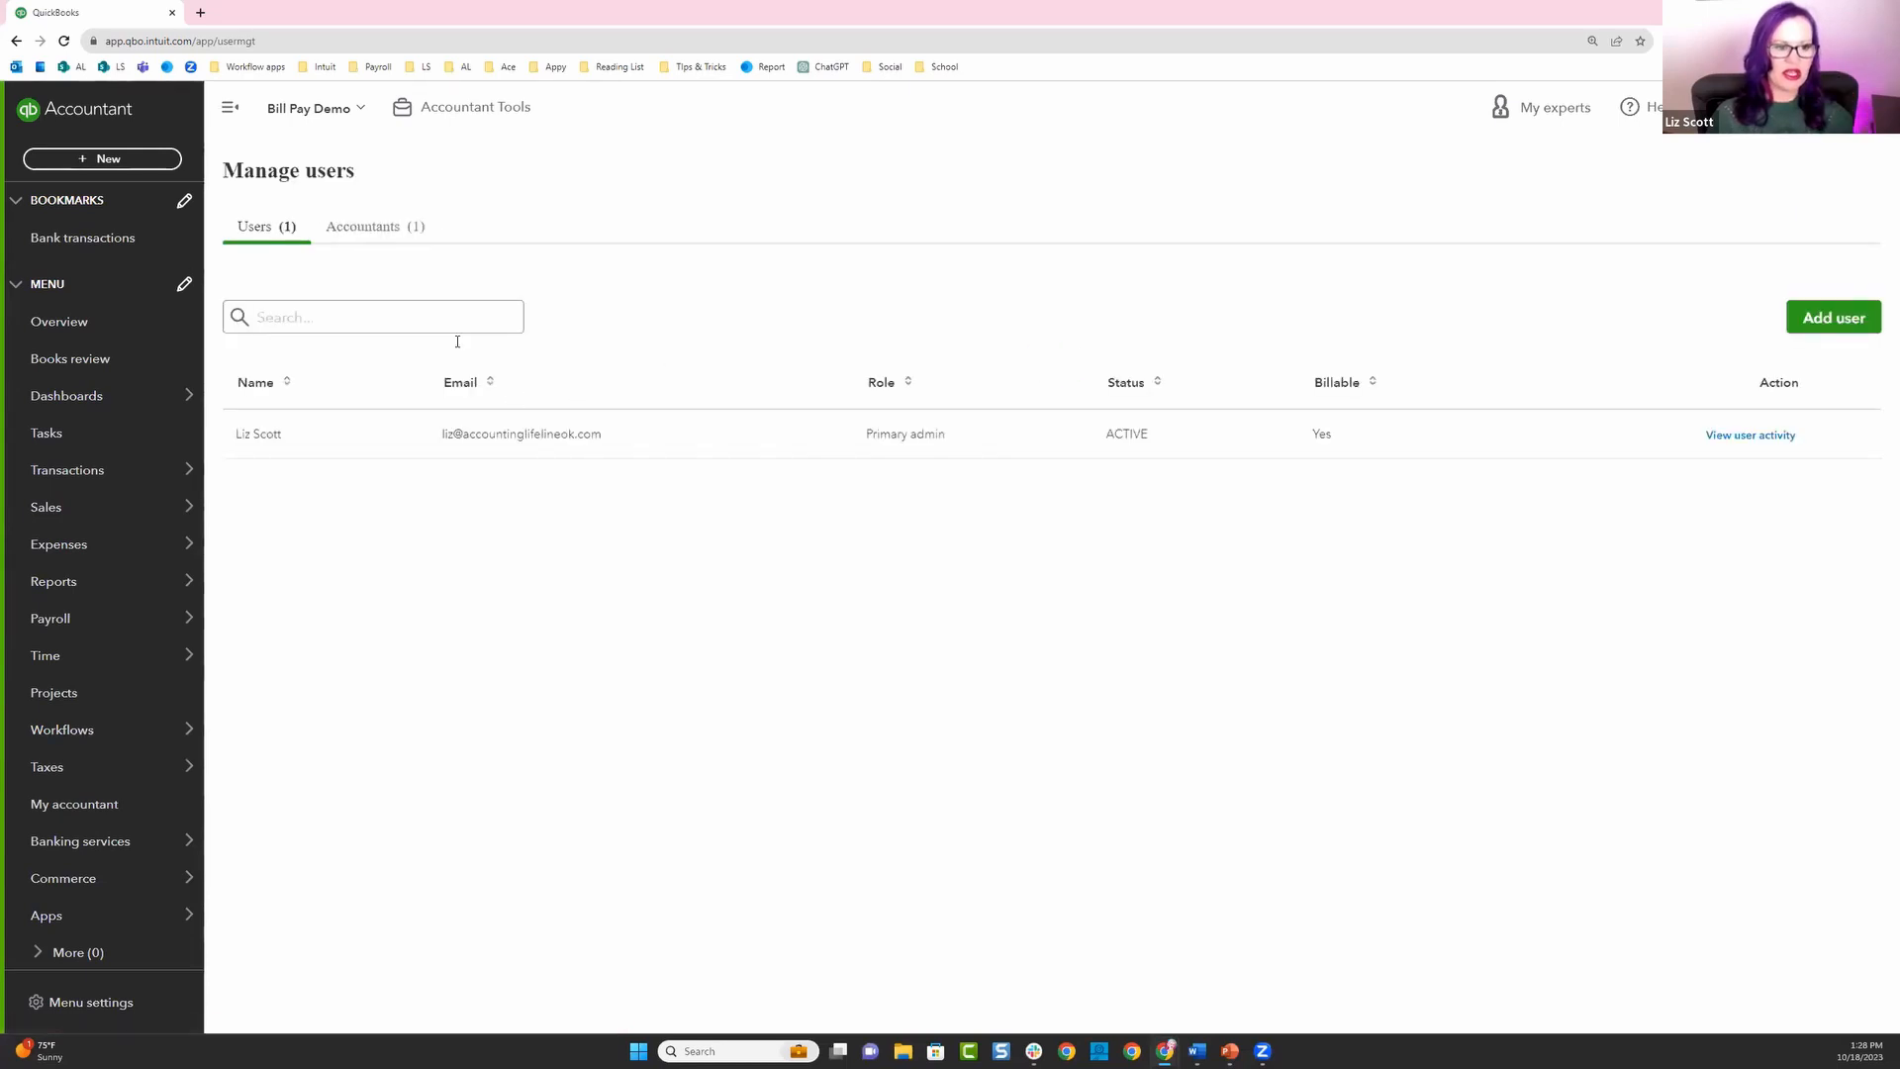
pyautogui.click(1832, 319)
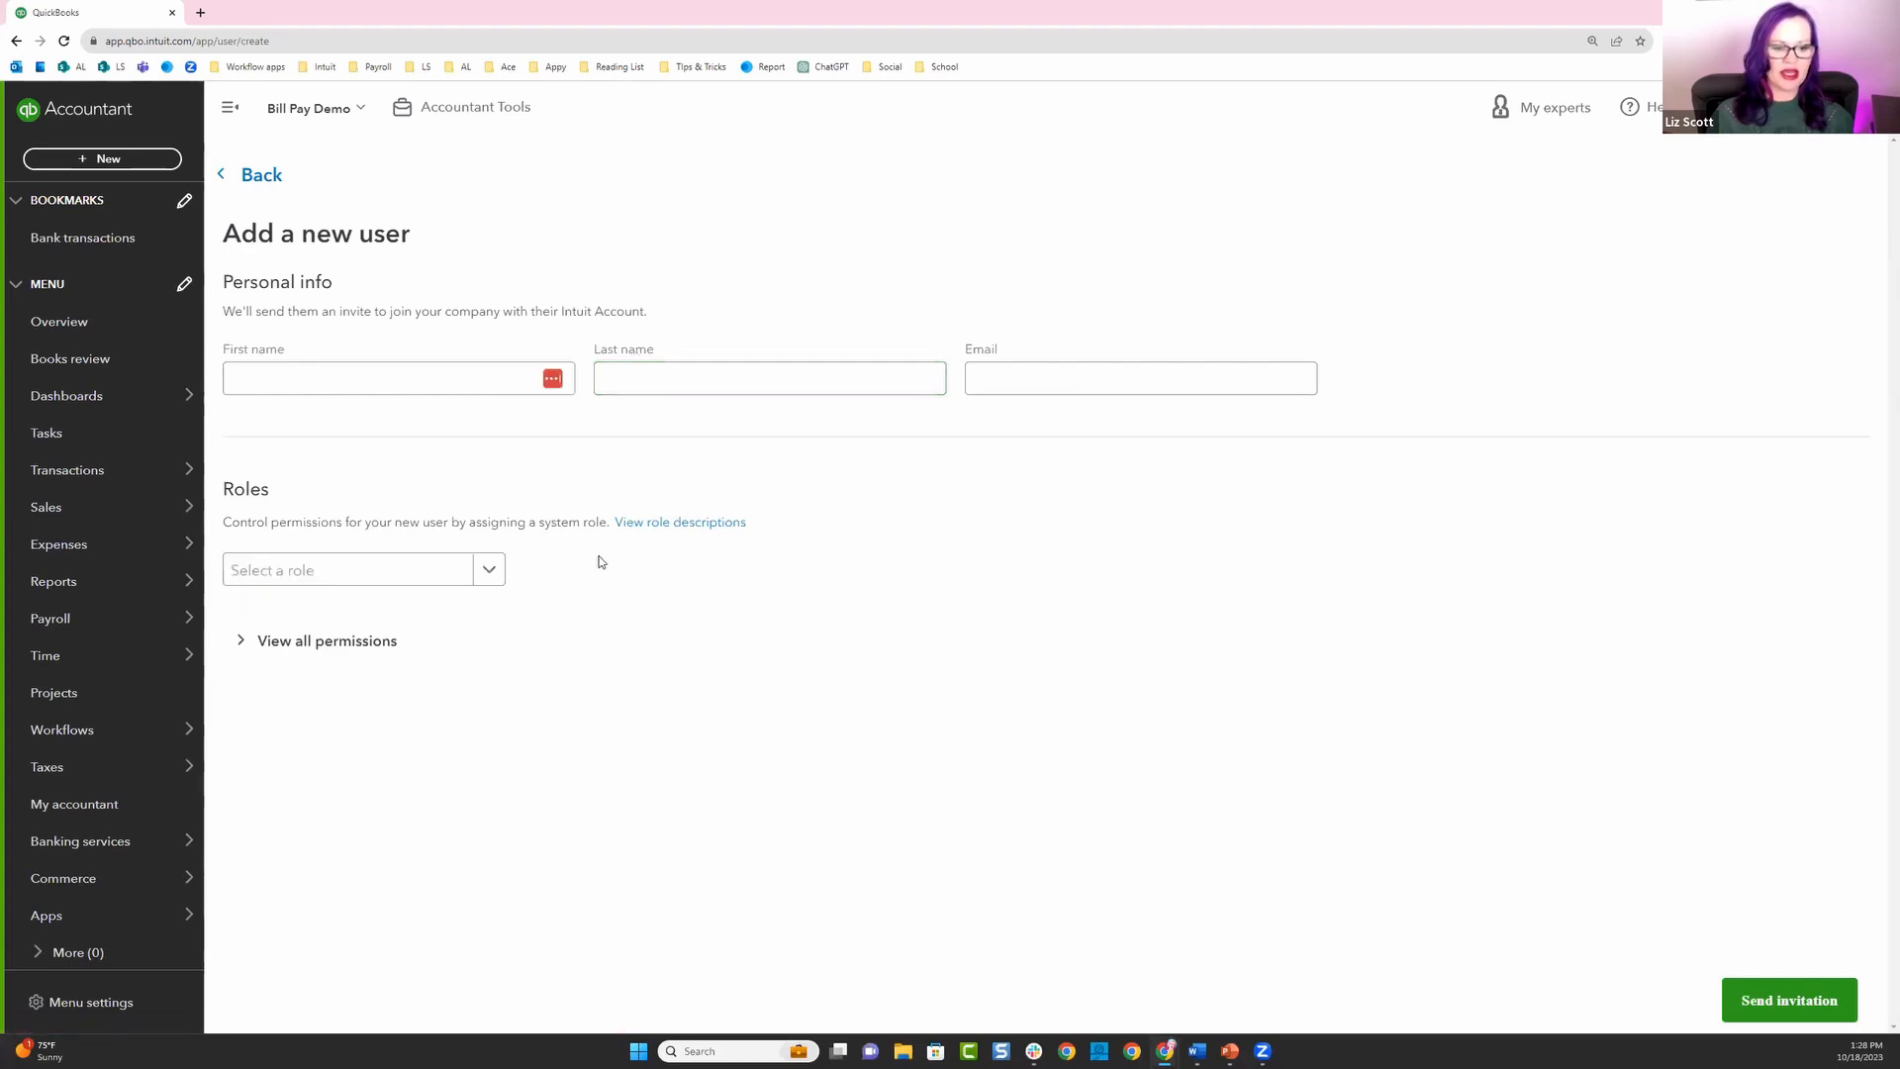
# Set the new user's role to Bill approver and review all of its access permissions.
pyautogui.click(493, 575)
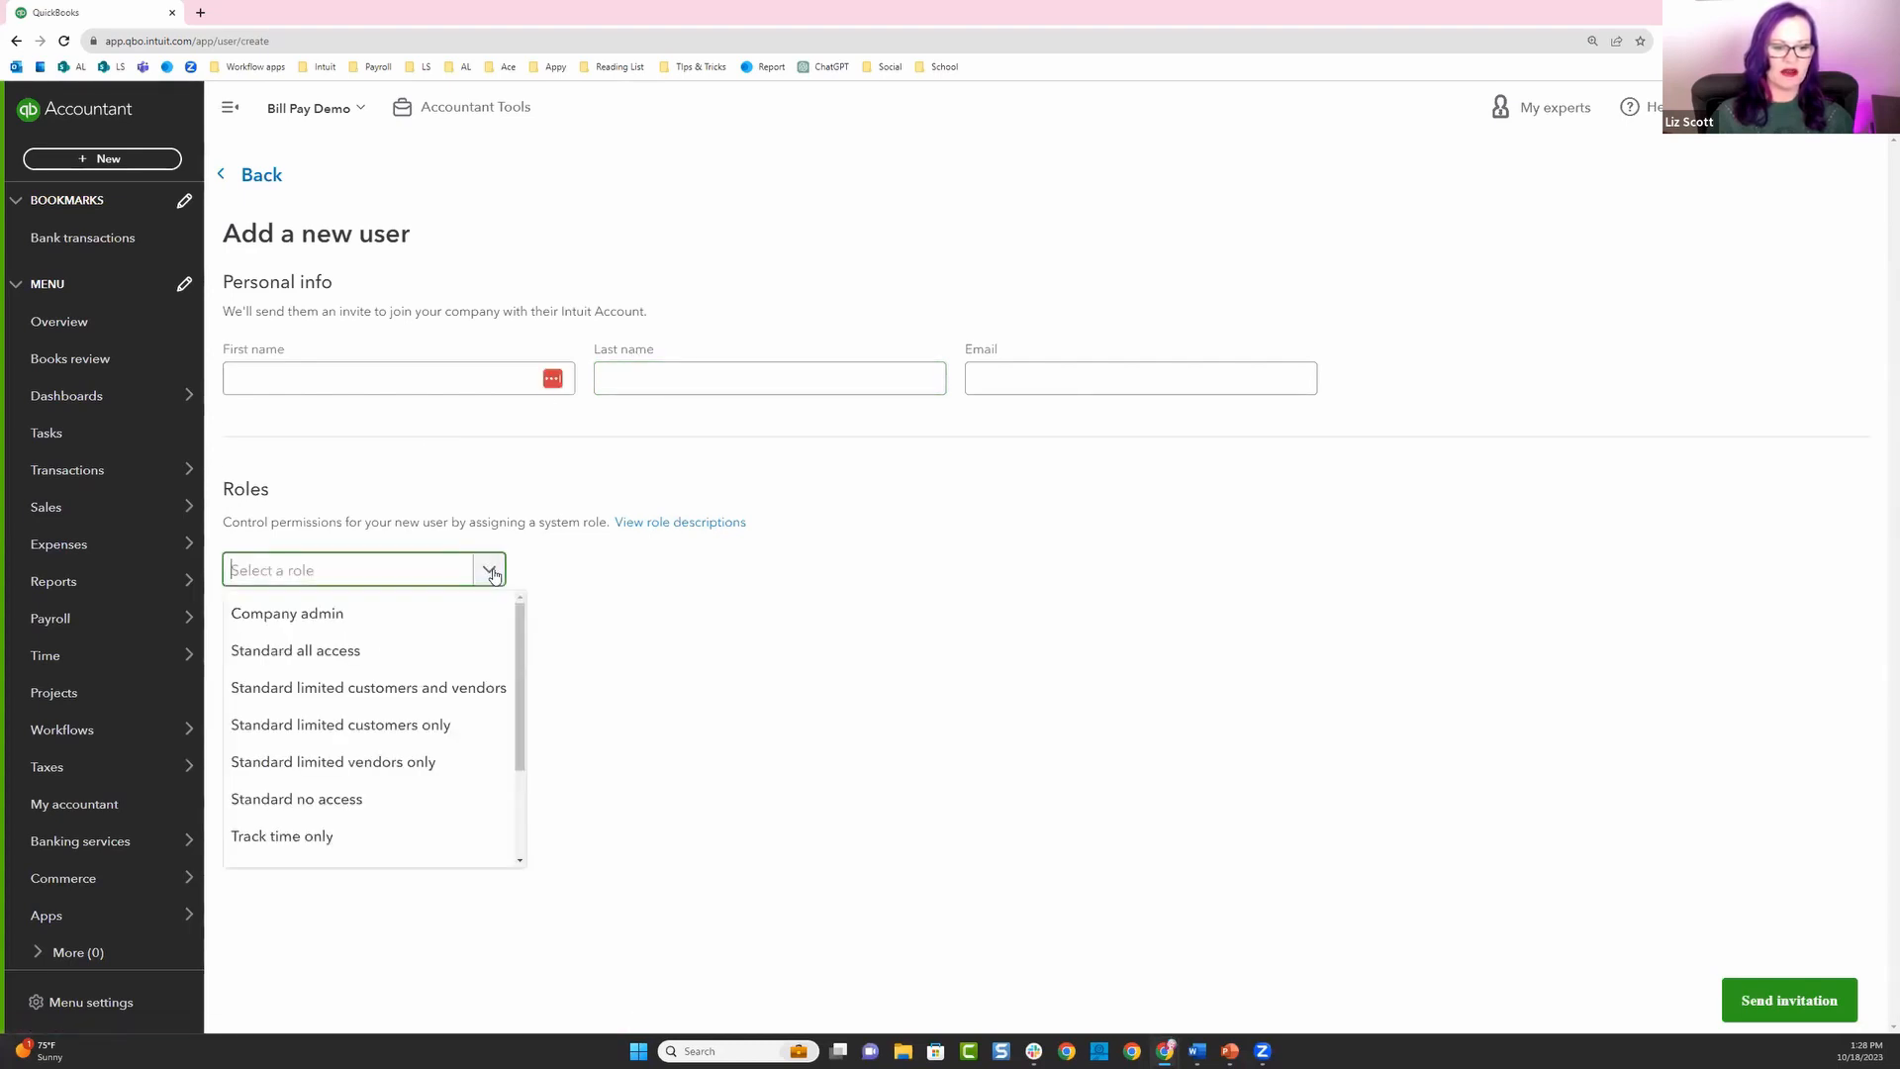
pyautogui.scroll(-3, 407, 707)
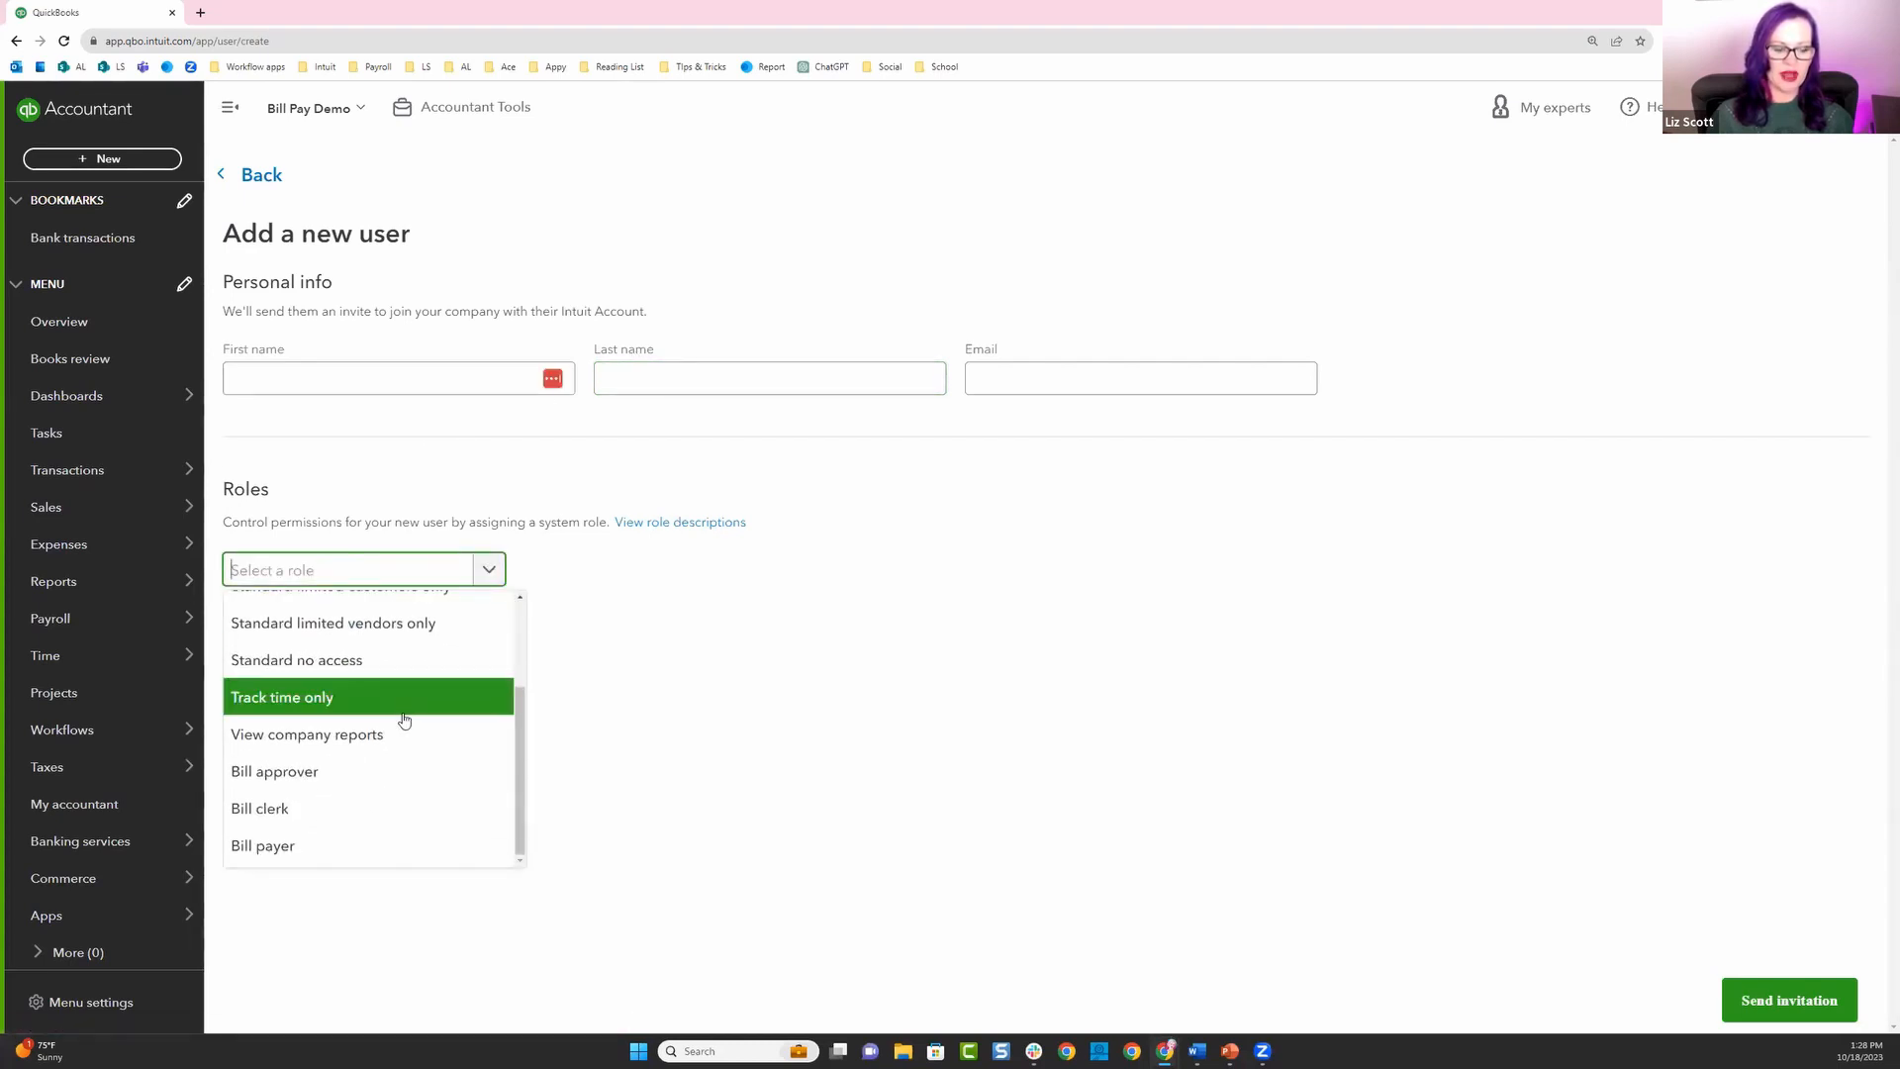
pyautogui.click(294, 787)
pyautogui.scroll(-1, 988, 542)
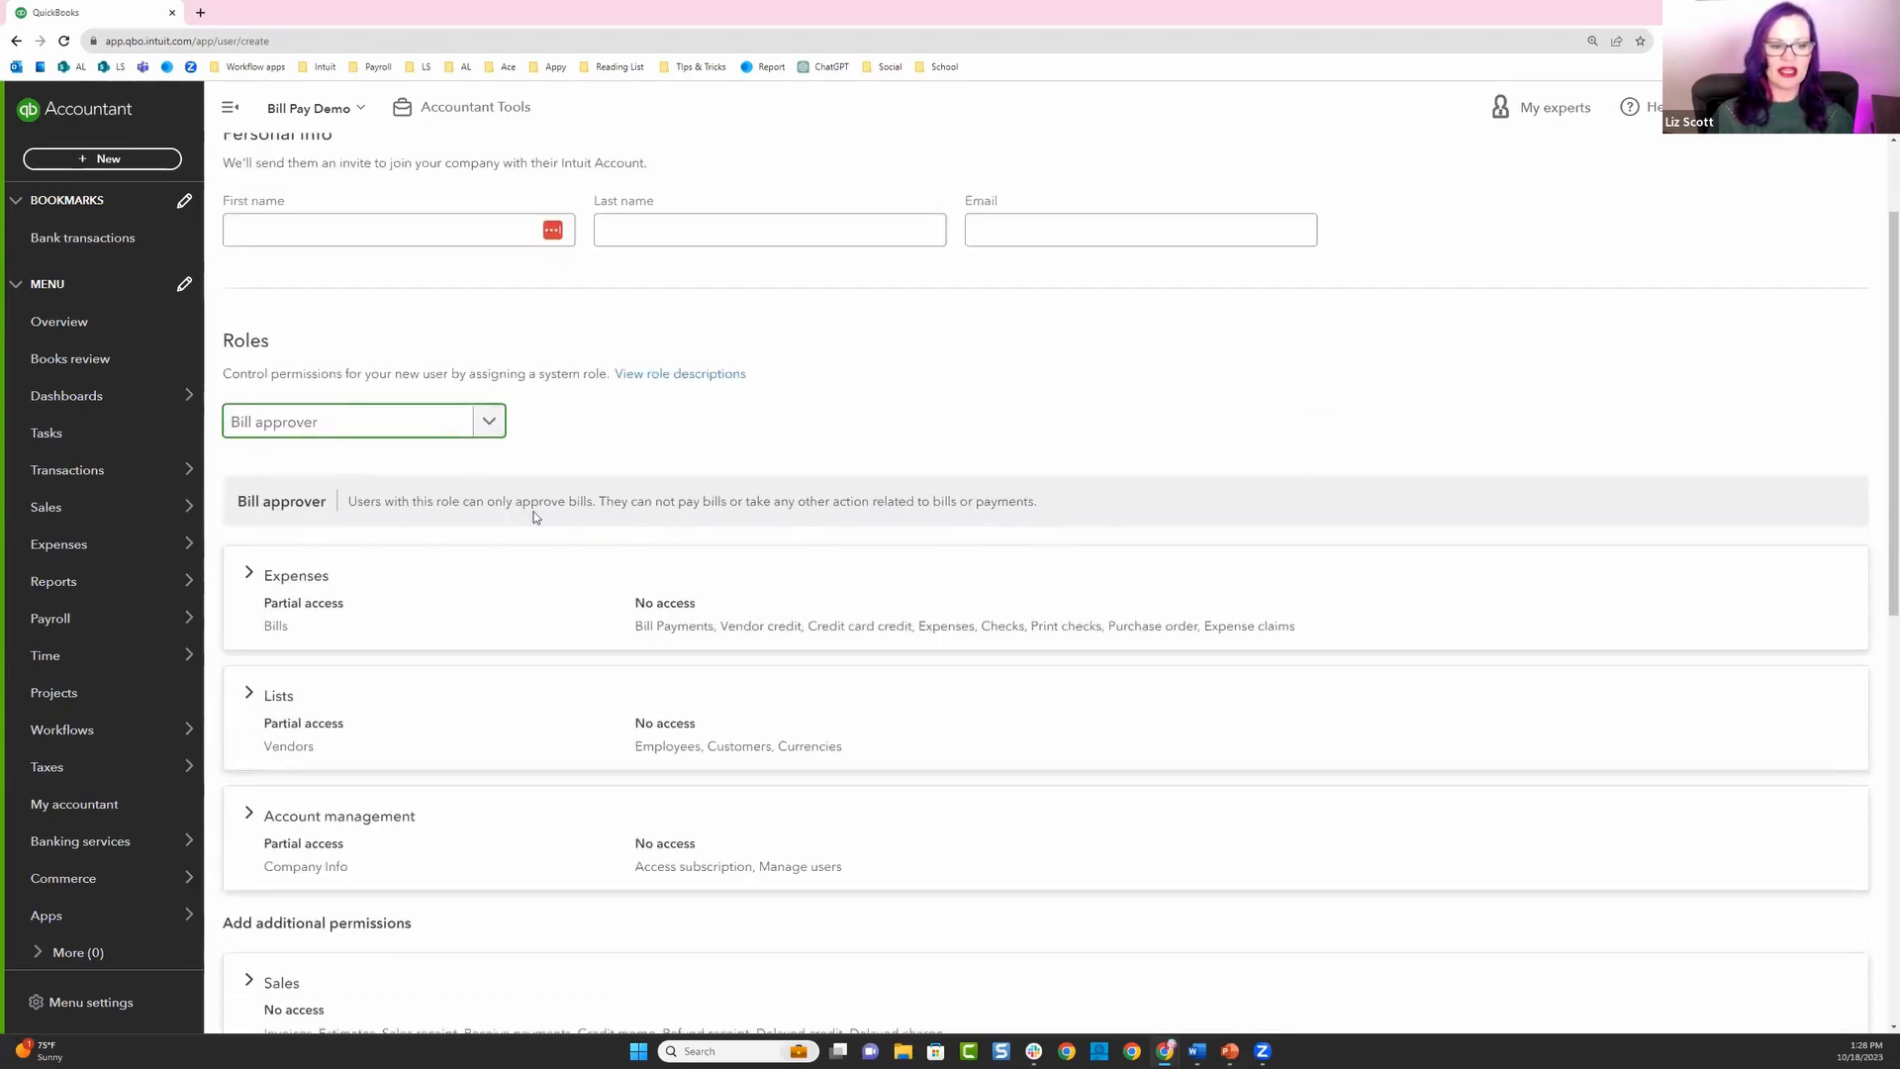
pyautogui.scroll(-2, 623, 440)
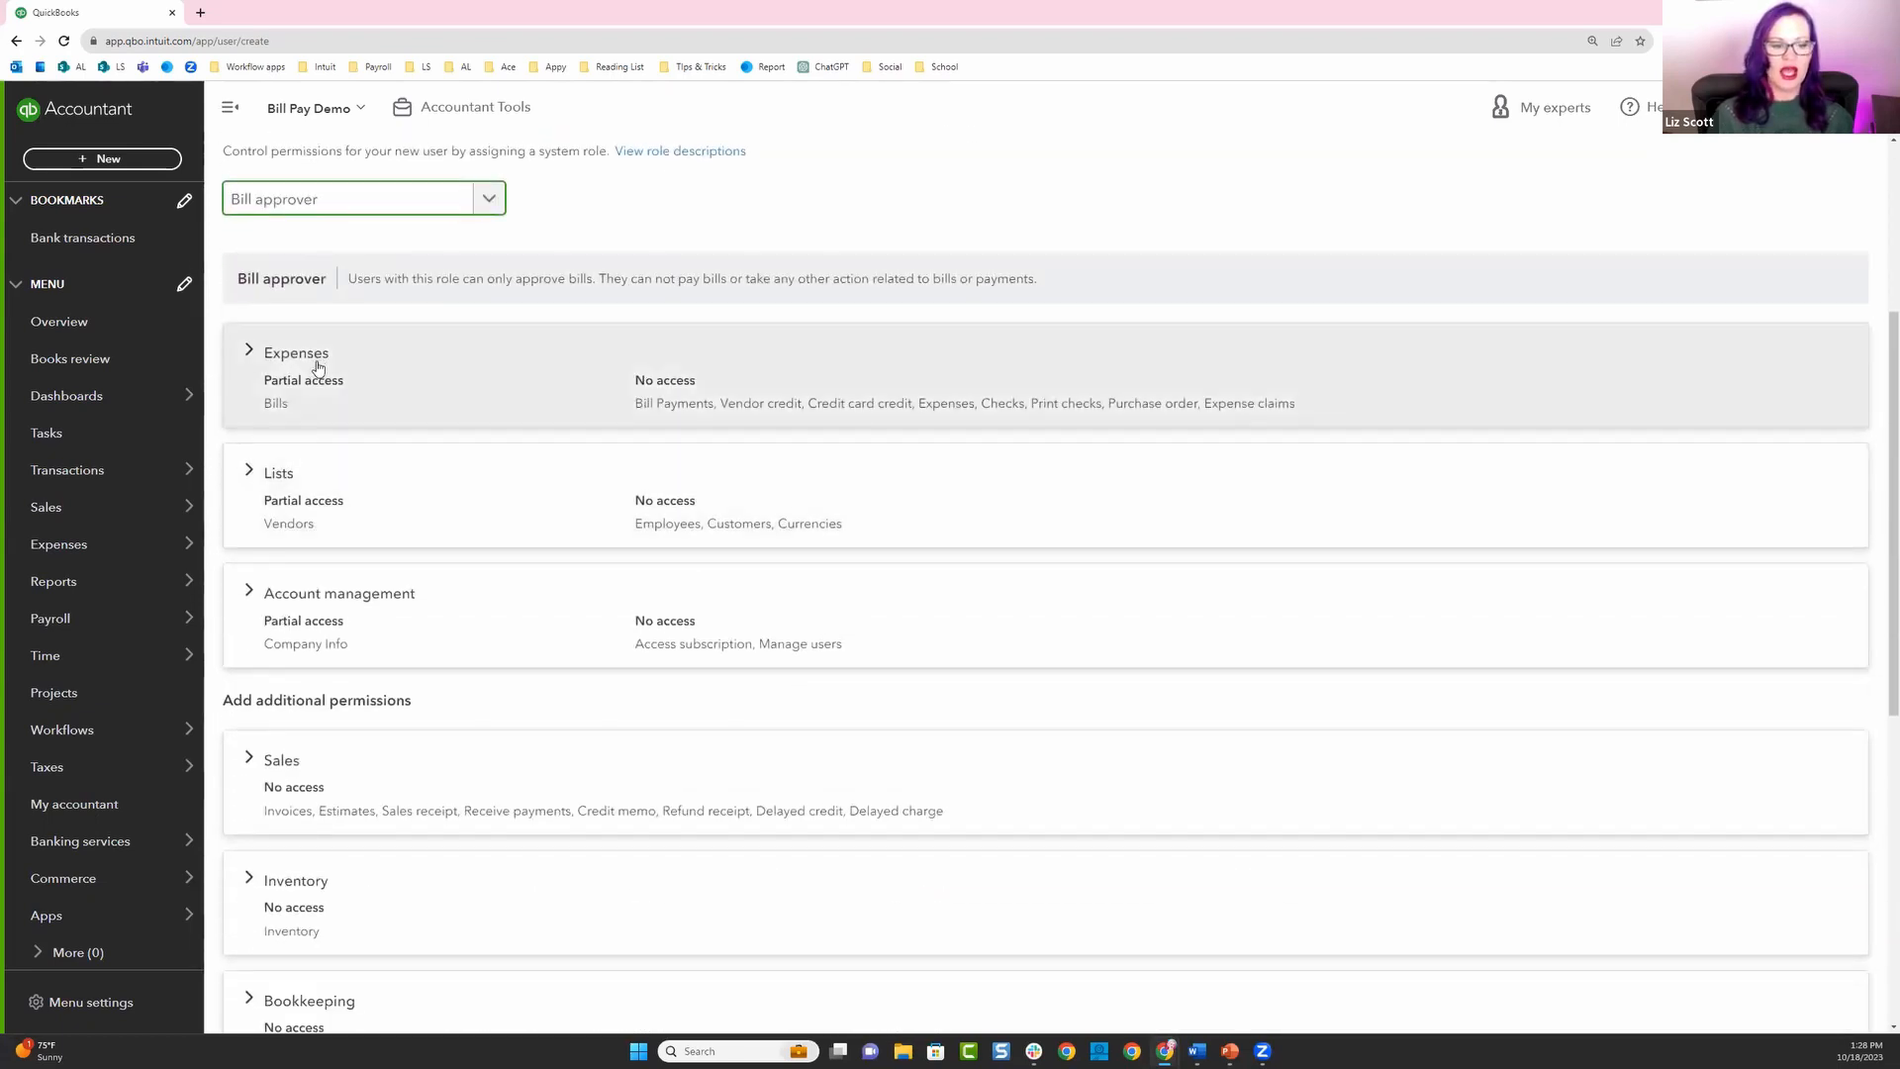
pyautogui.scroll(-5, 347, 693)
pyautogui.scroll(-1, 353, 782)
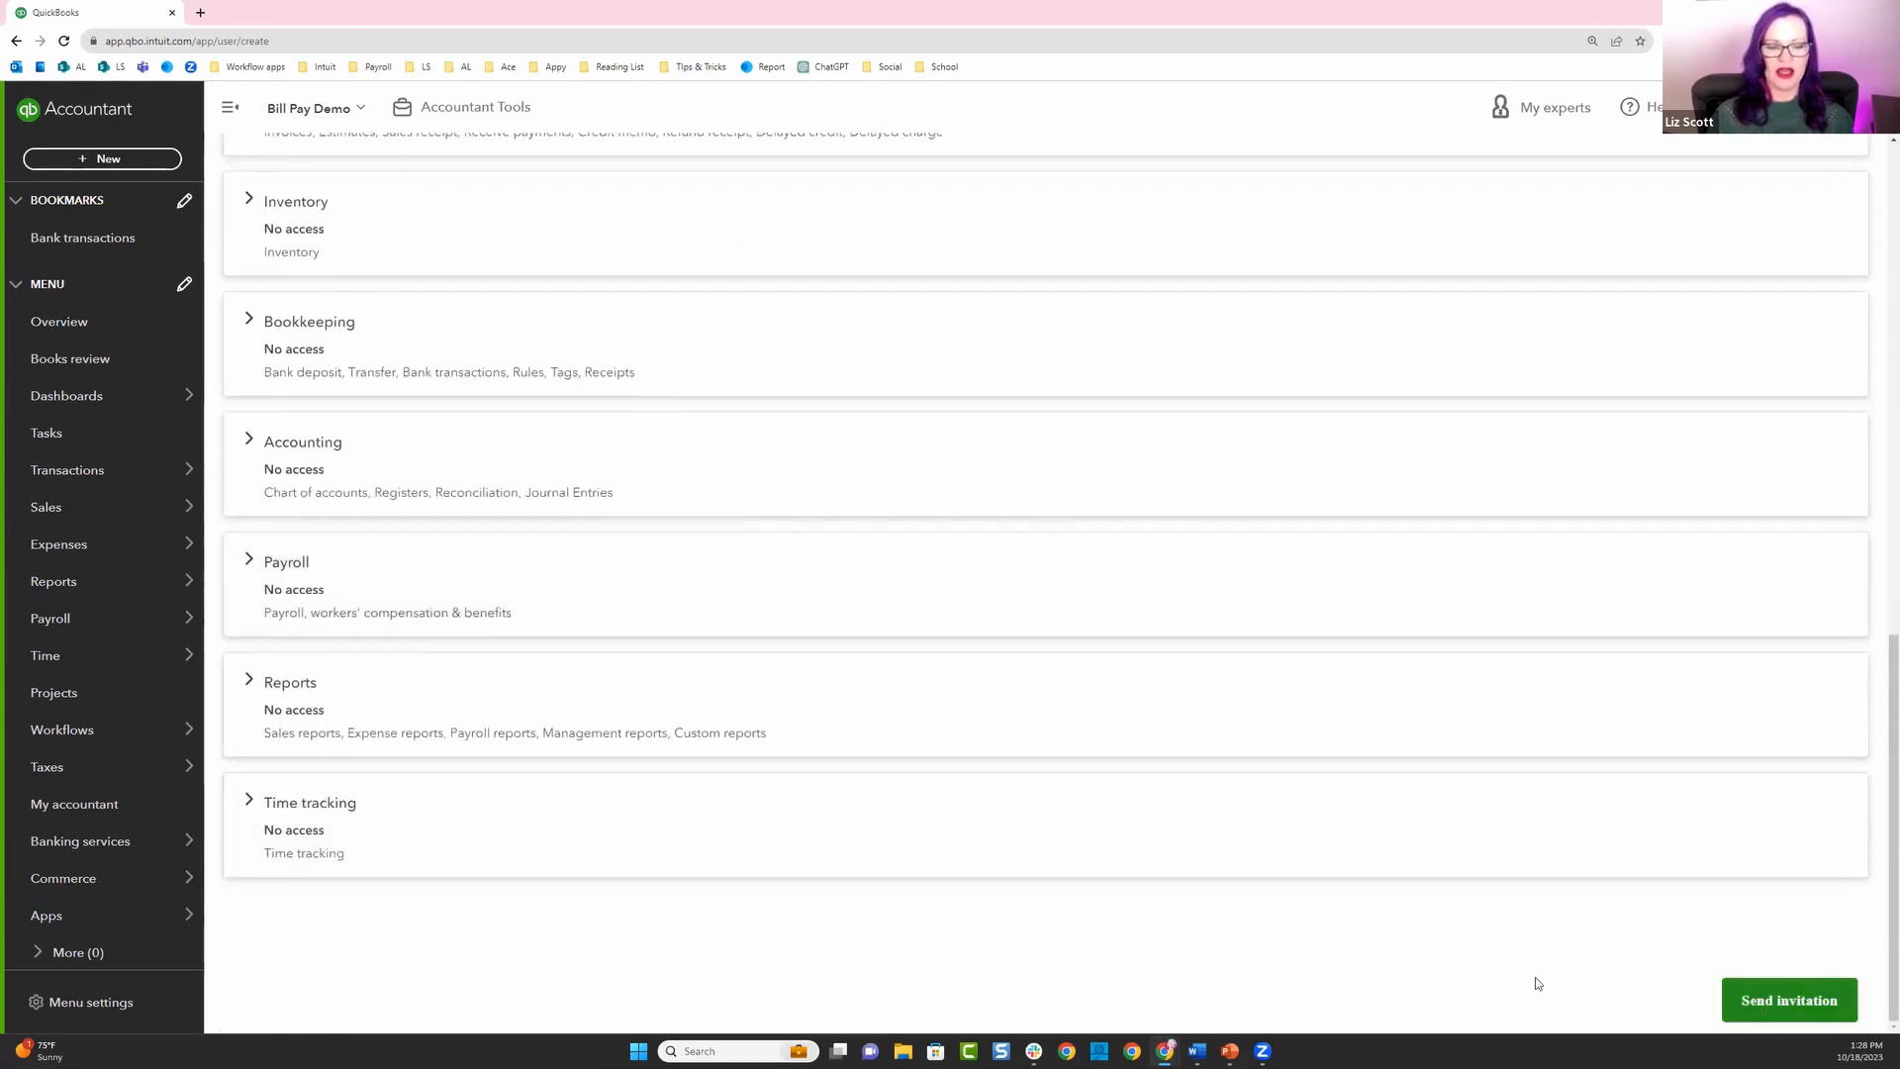
pyautogui.scroll(9, 1071, 883)
pyautogui.scroll(1, 1071, 883)
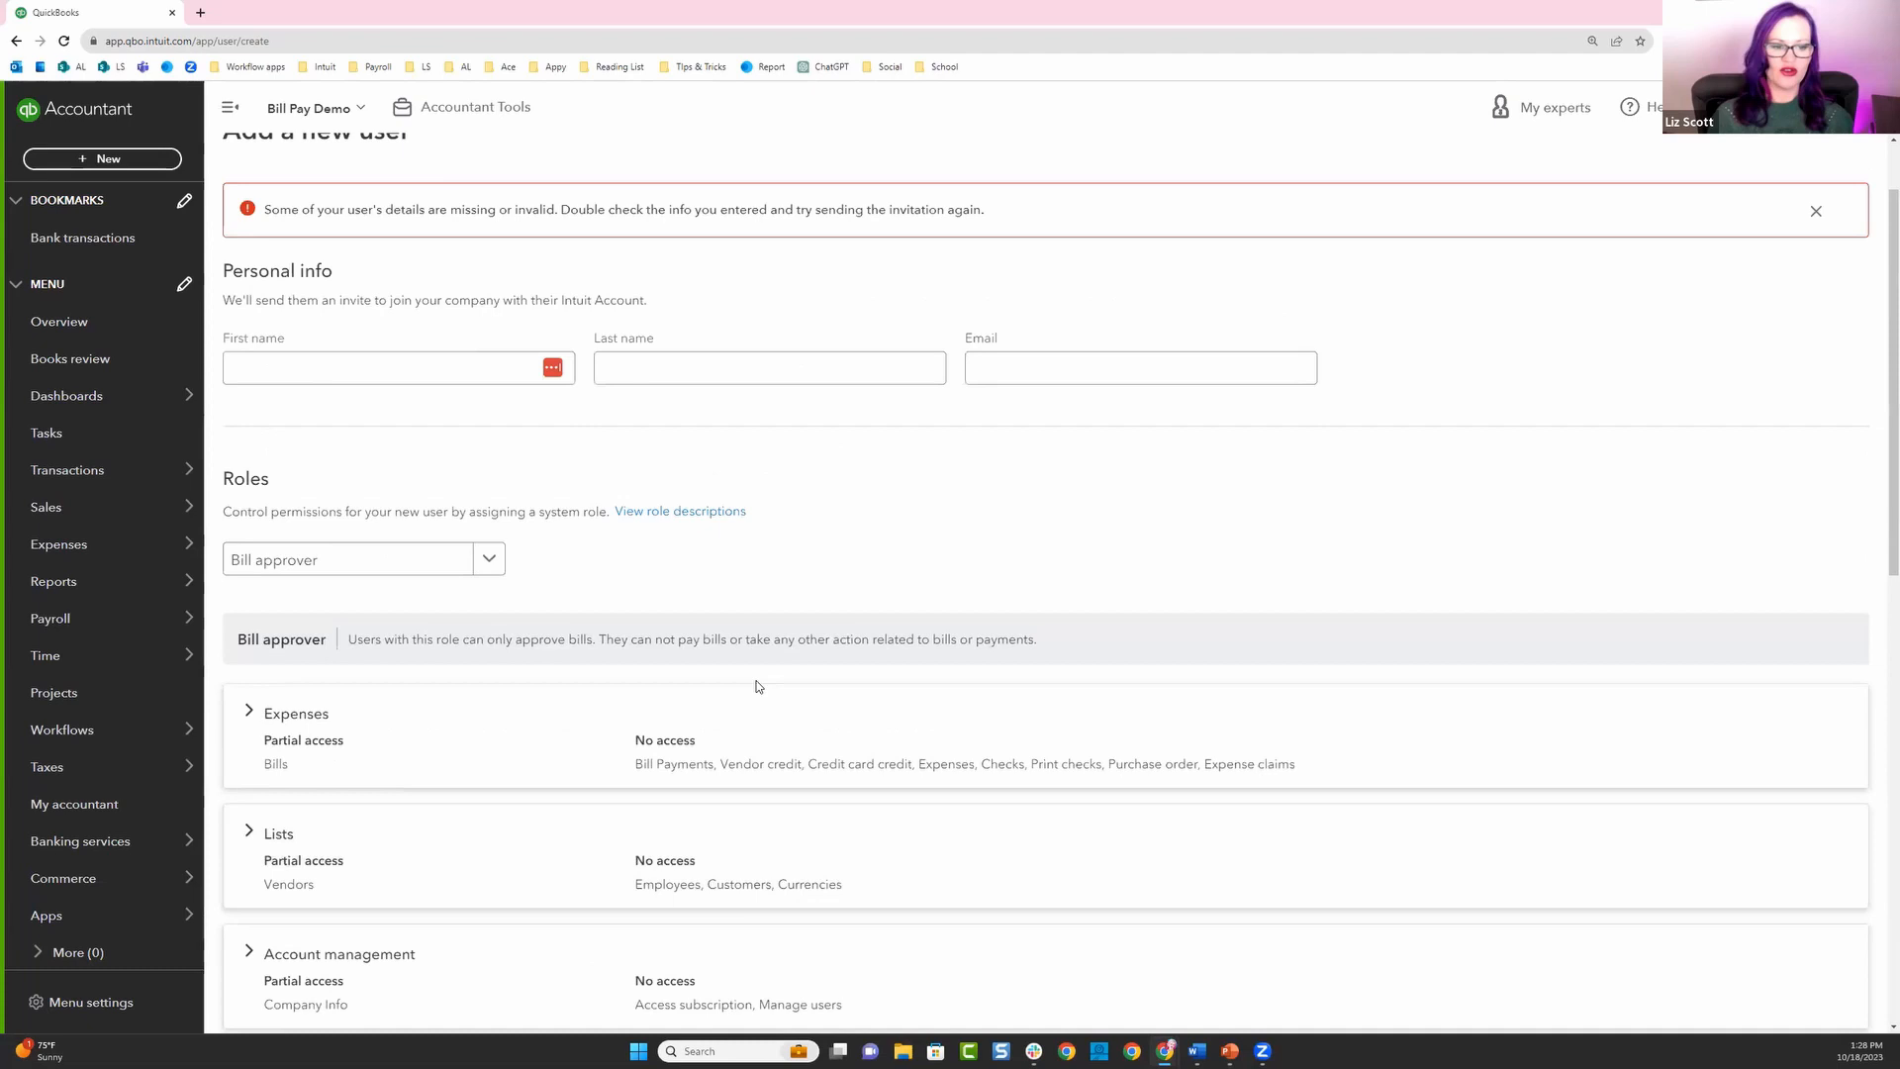
# Change the new user's role to Bill clerk to view its description and permissions.
pyautogui.click(485, 564)
pyautogui.scroll(-2, 325, 642)
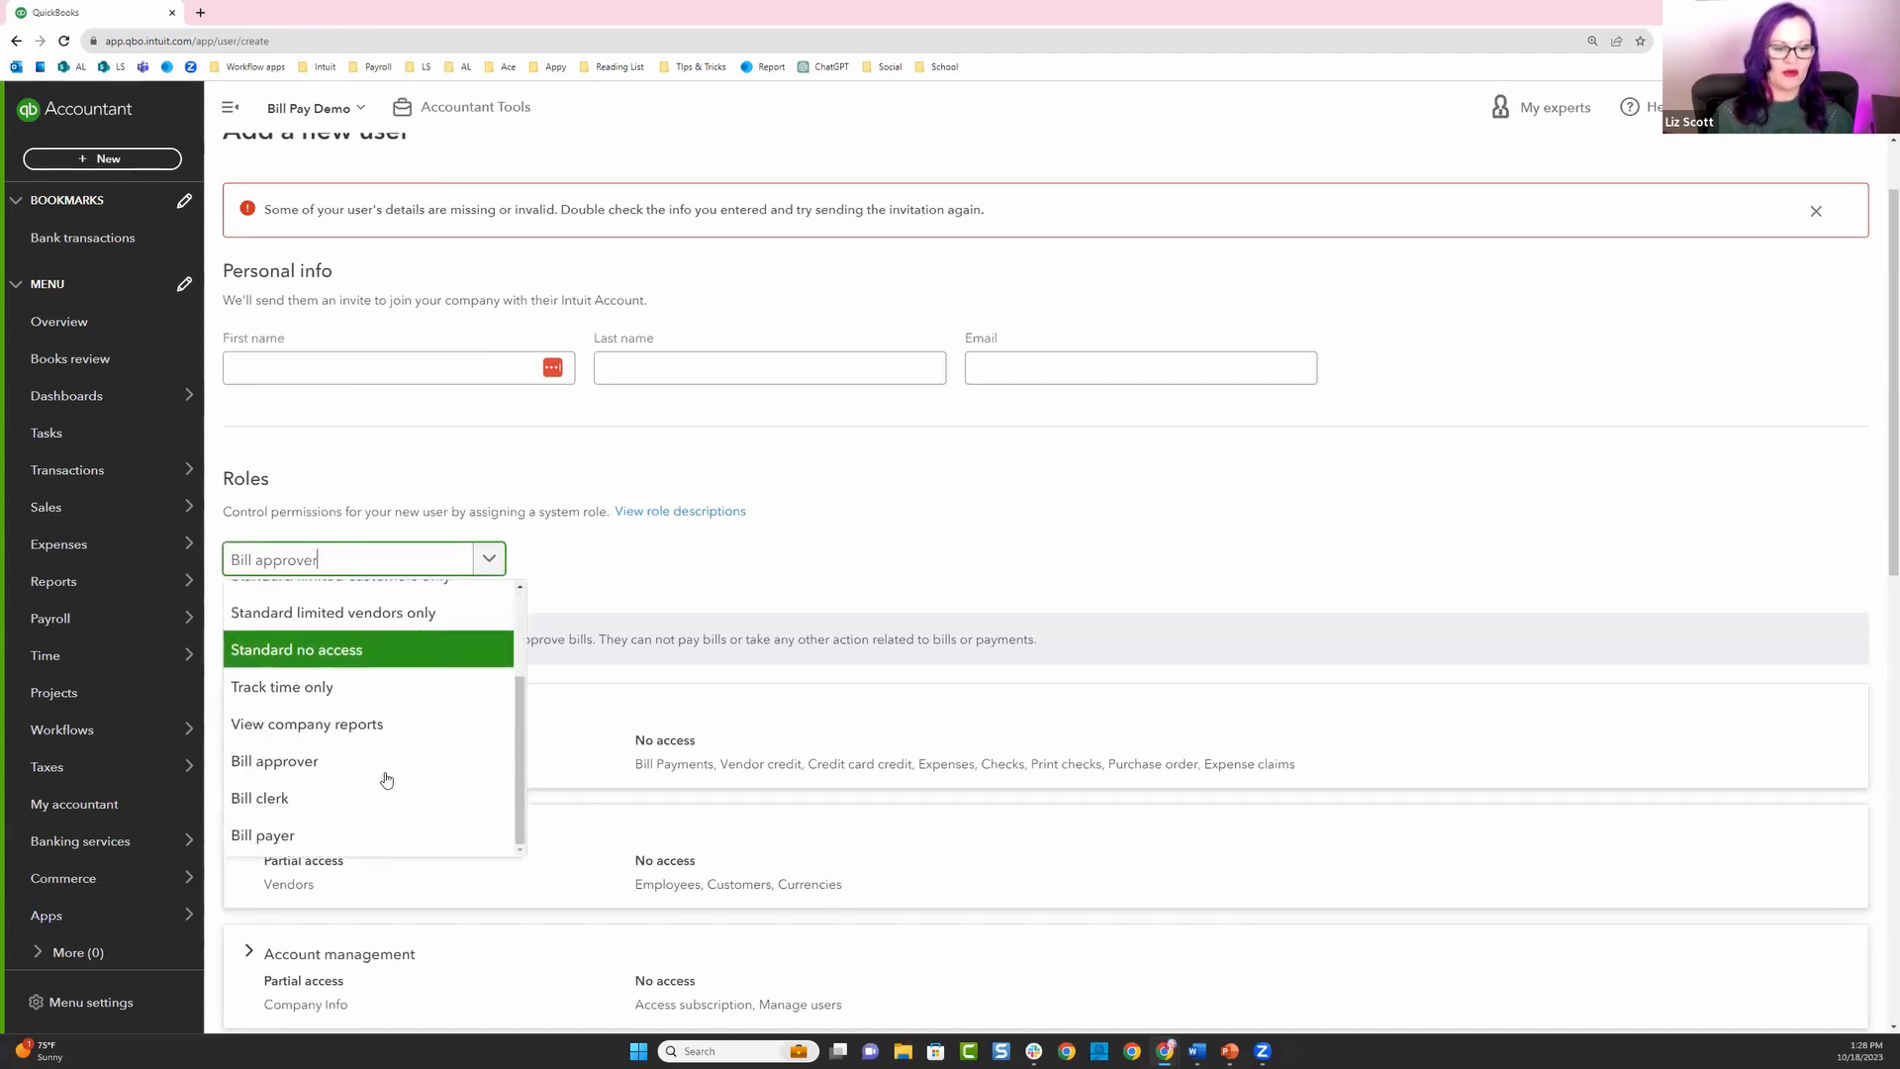
pyautogui.click(301, 795)
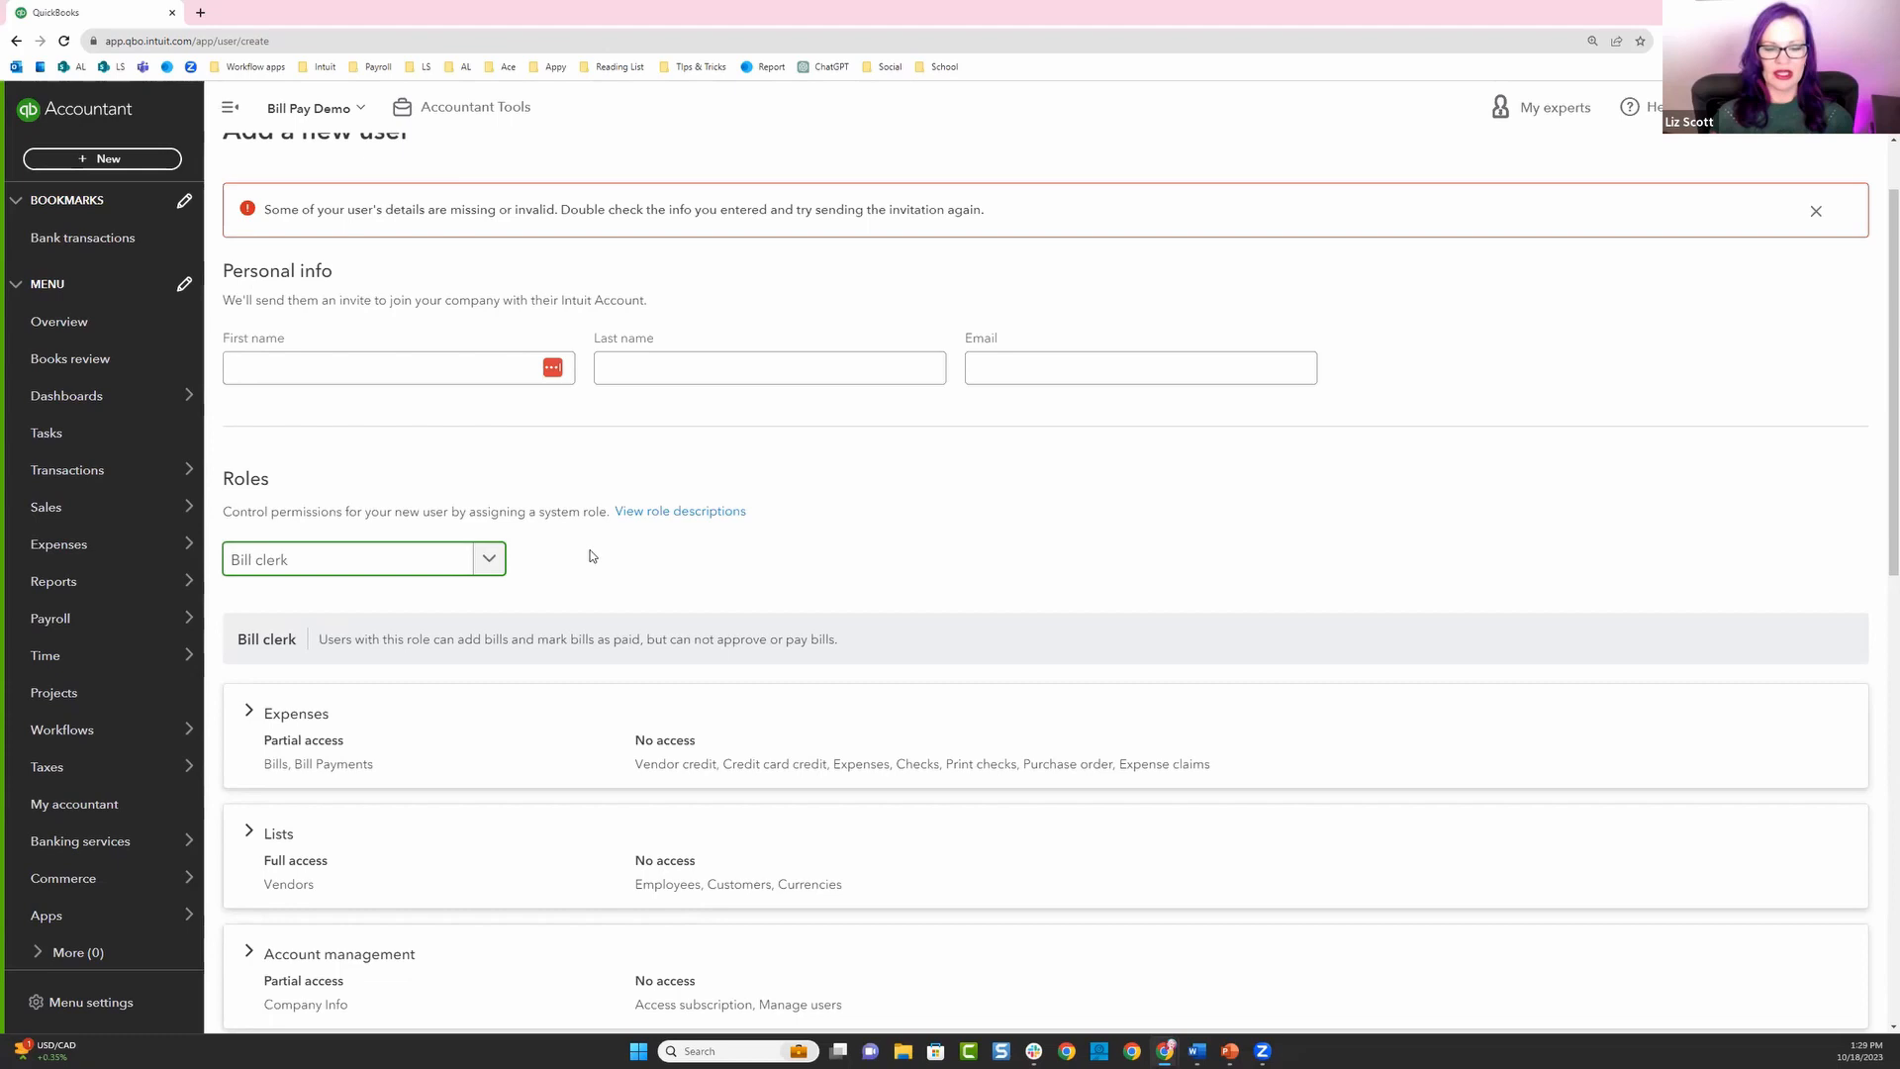
# Change the new user's role to Bill payer.
pyautogui.click(489, 559)
pyautogui.scroll(-1, 367, 775)
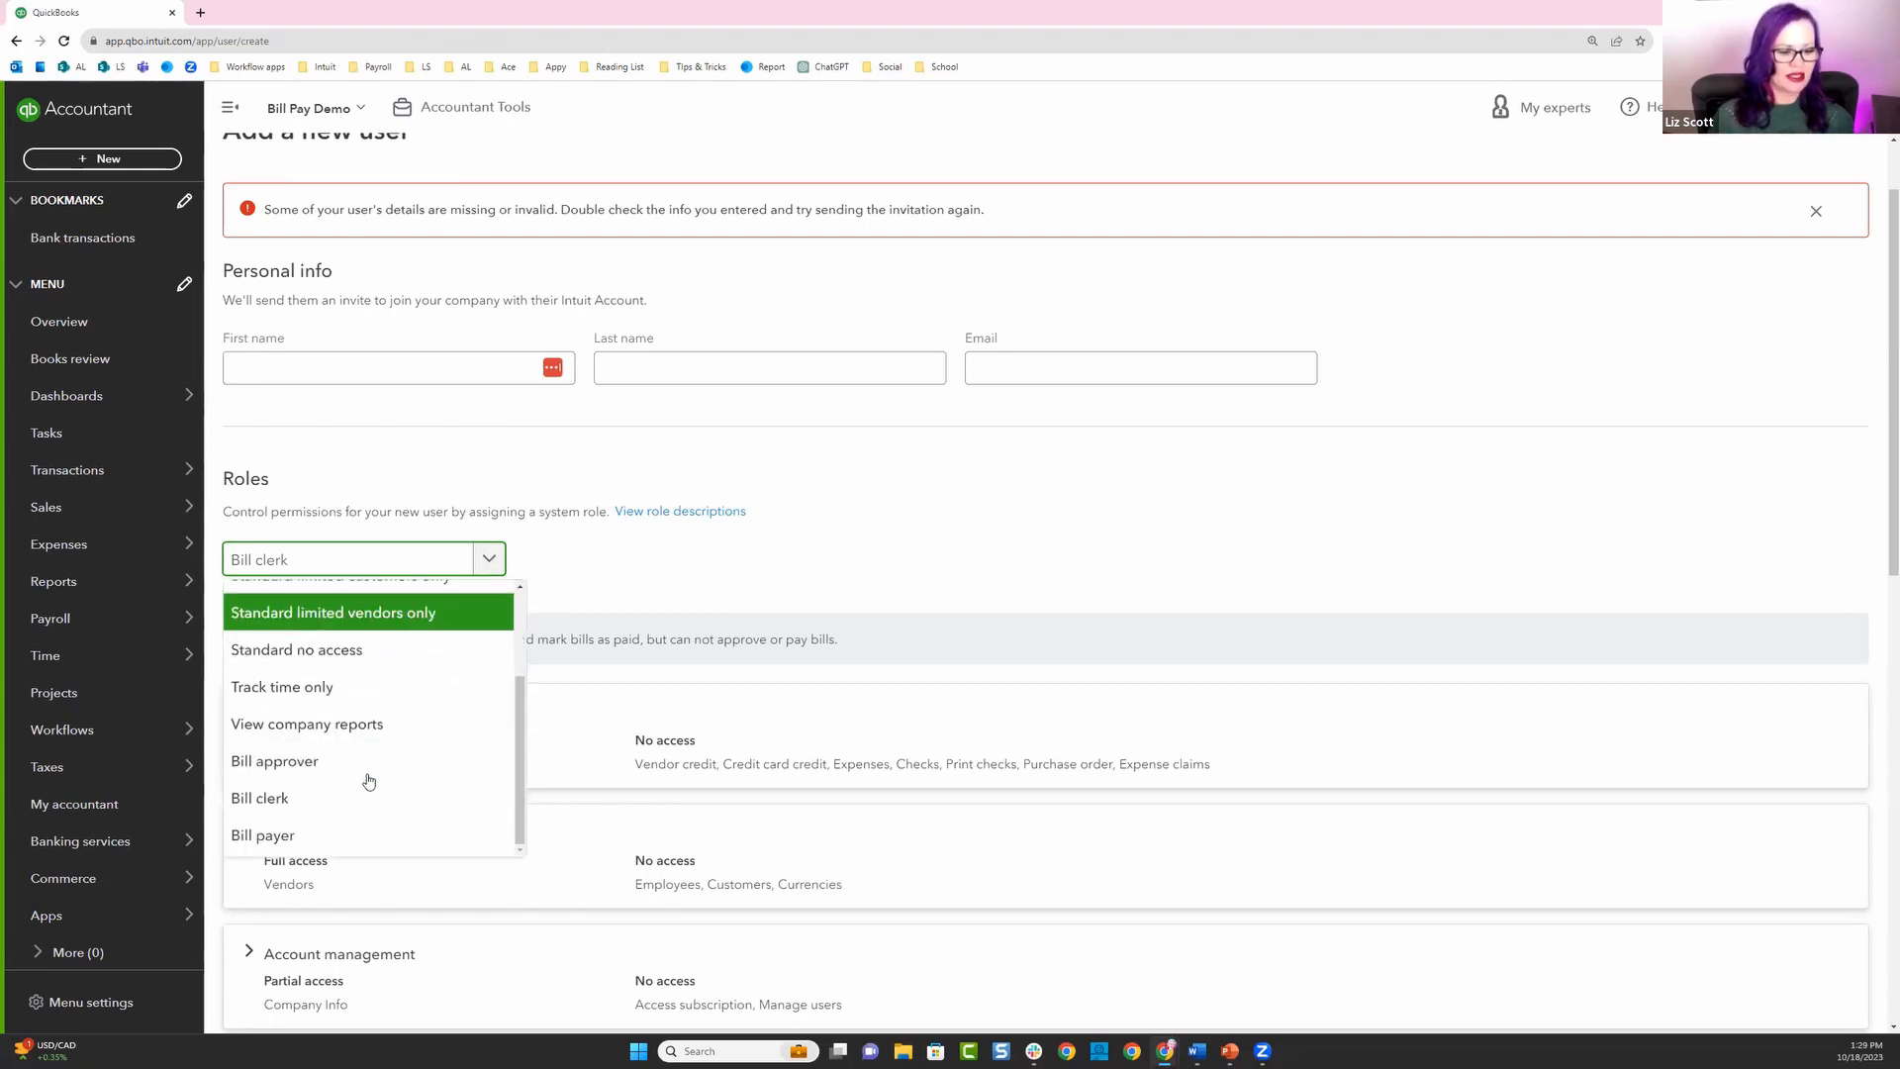
pyautogui.click(356, 832)
# Review the Bill payer role's permissions, including the detailed Expenses access table, and dismiss the error banner on the form.
pyautogui.scroll(-4, 881, 561)
pyautogui.scroll(-1, 883, 566)
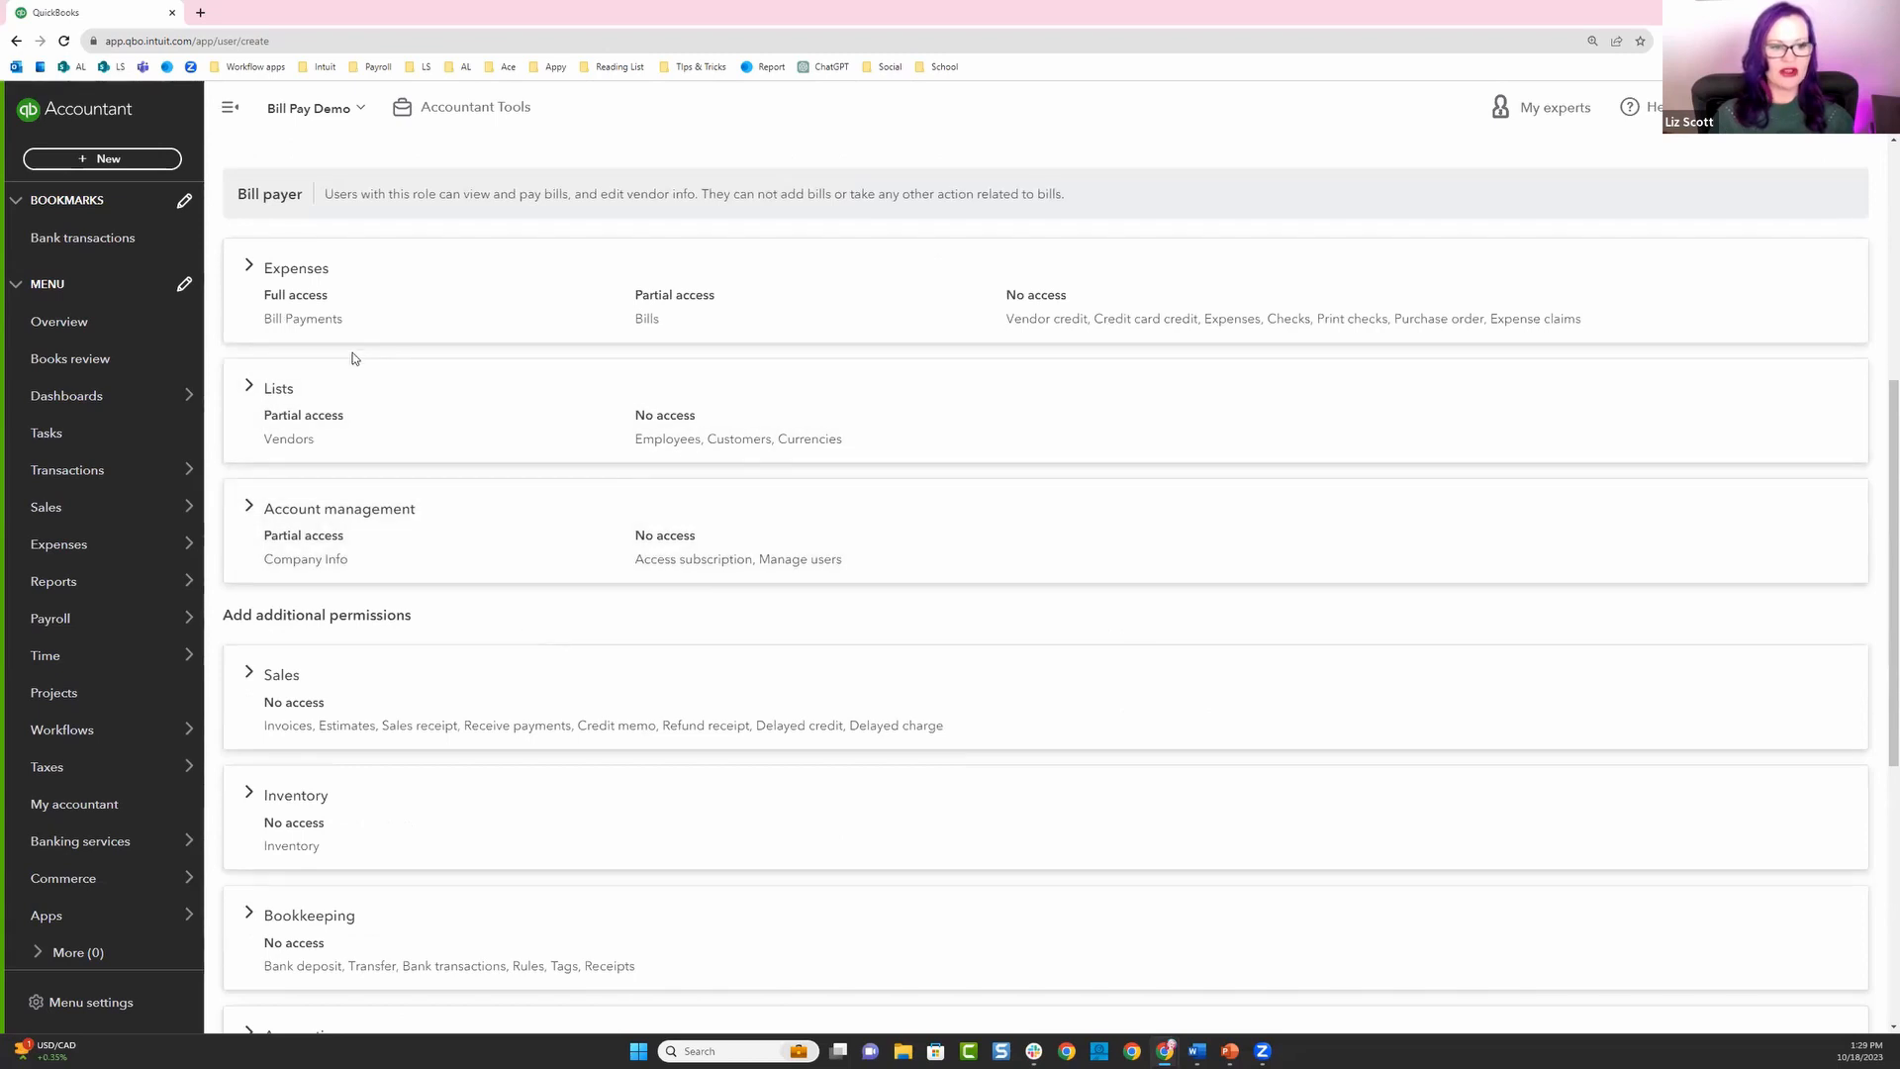
pyautogui.click(247, 267)
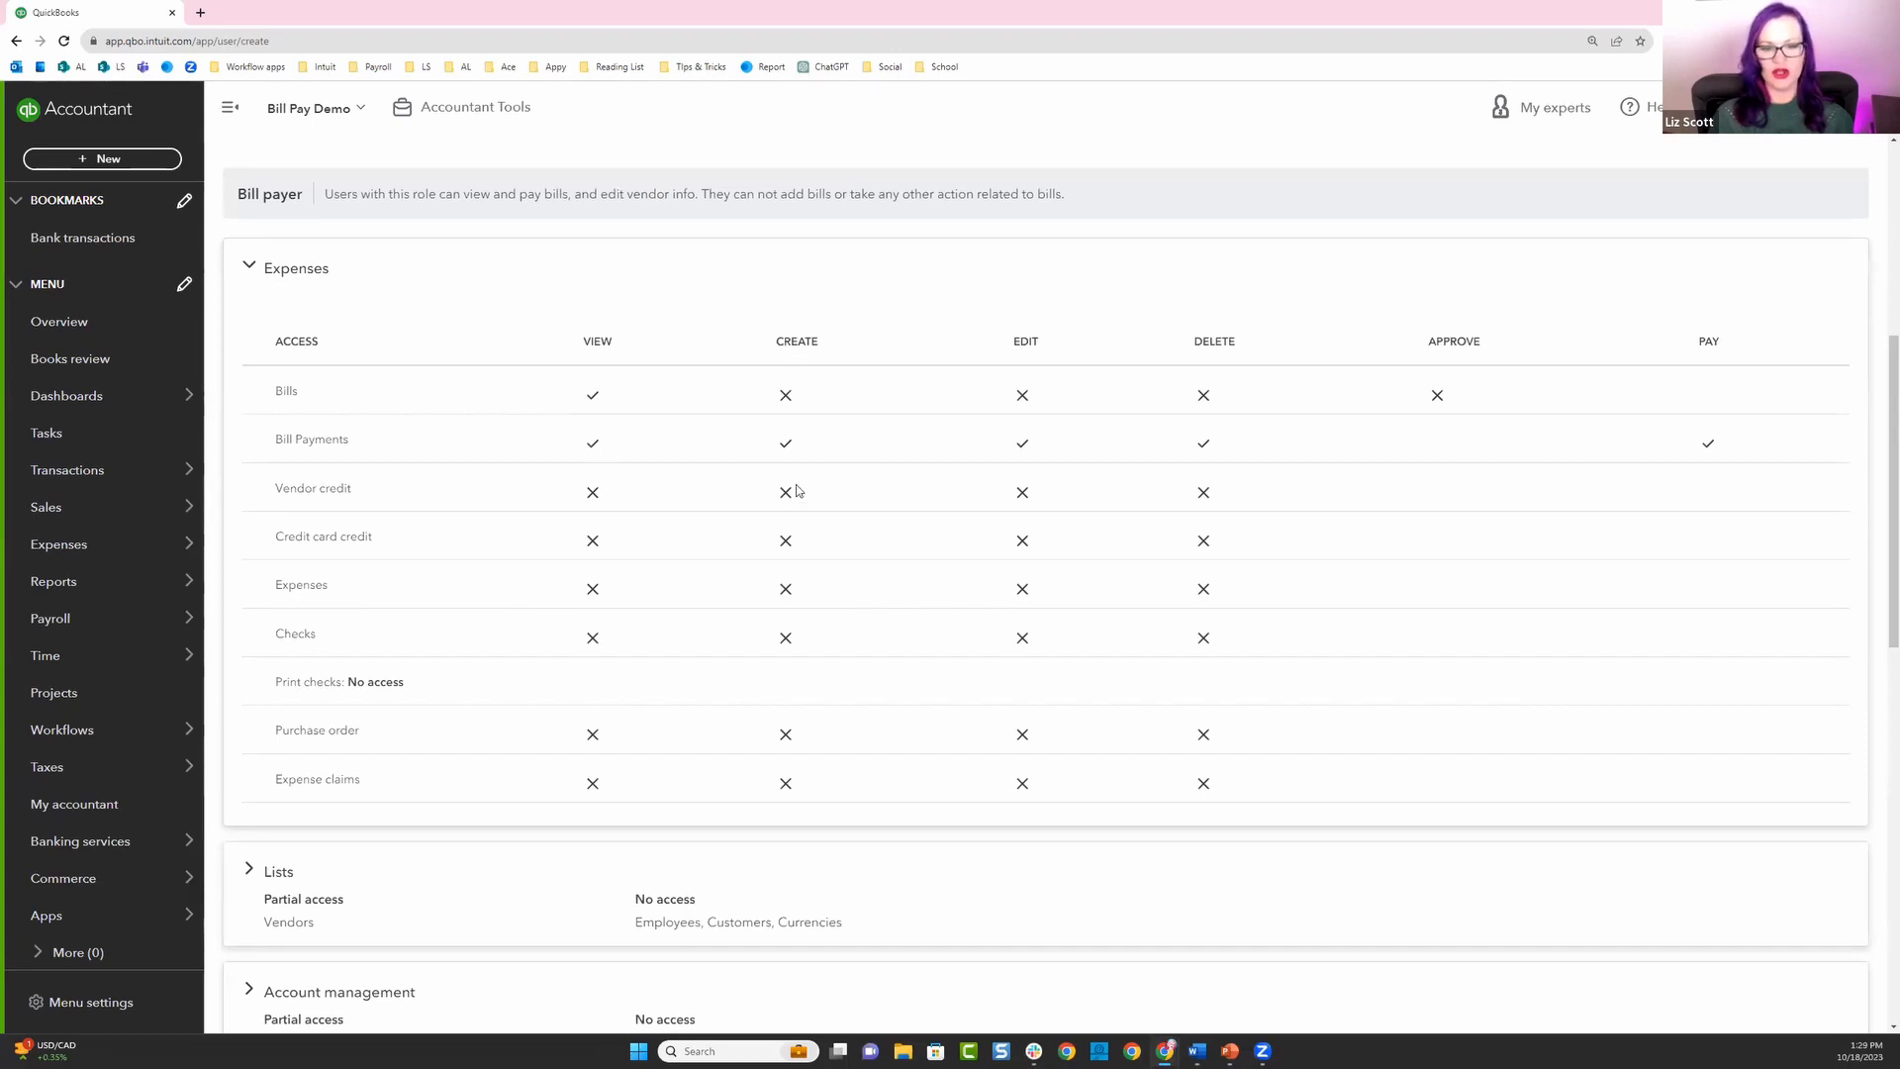
pyautogui.scroll(-5, 1283, 572)
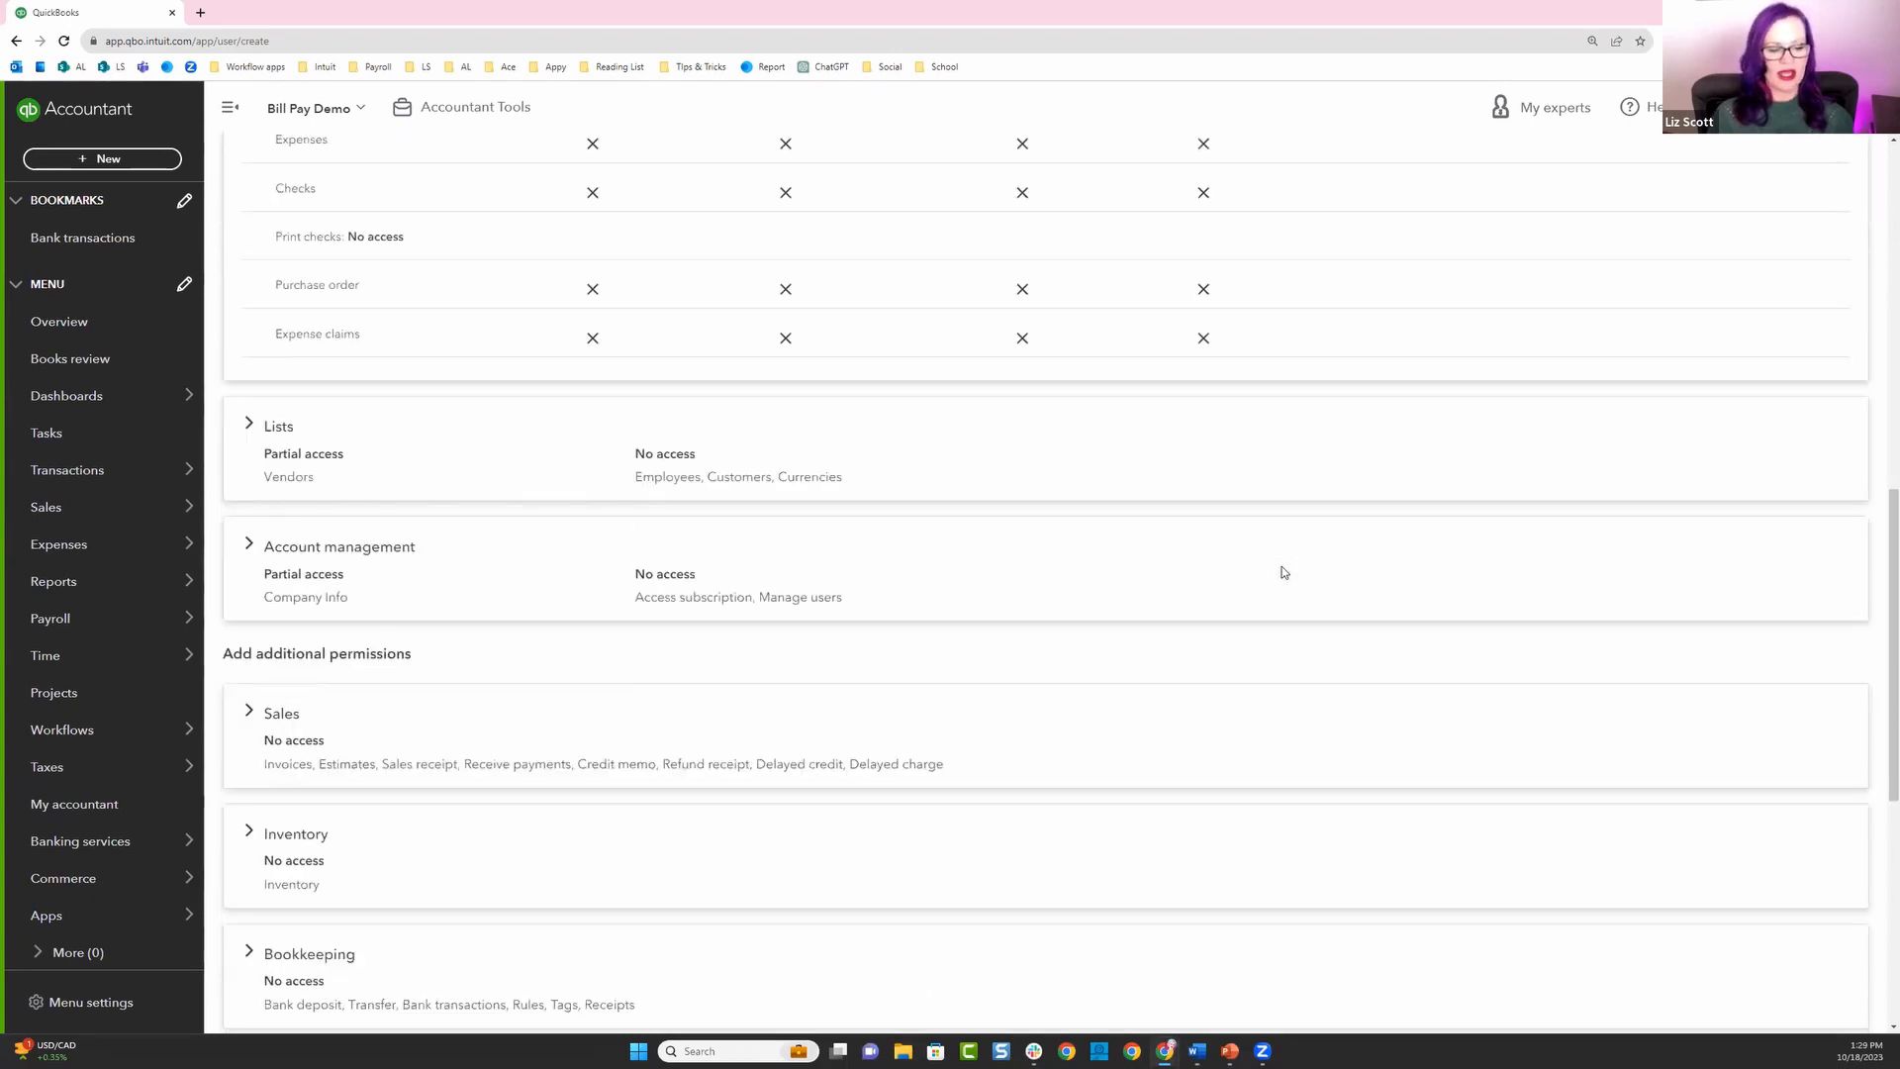
pyautogui.scroll(10, 1282, 573)
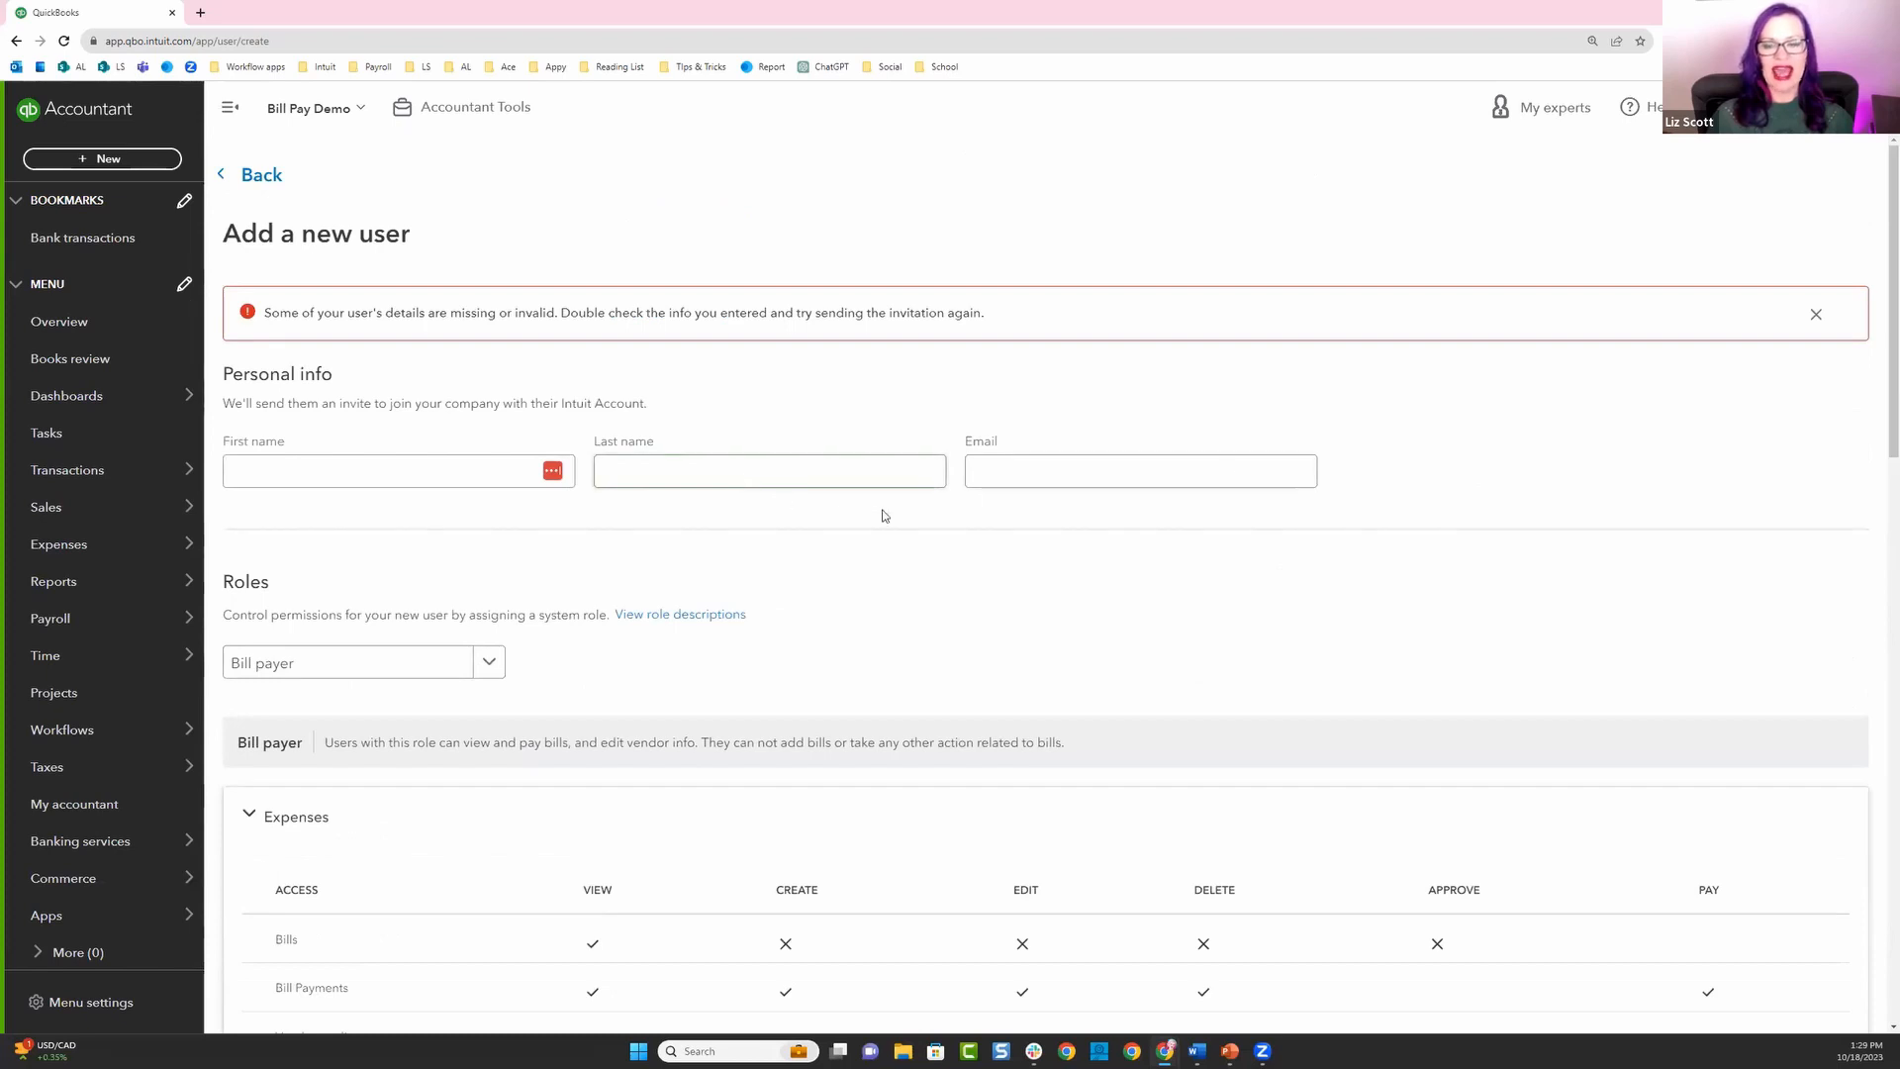
pyautogui.click(1815, 315)
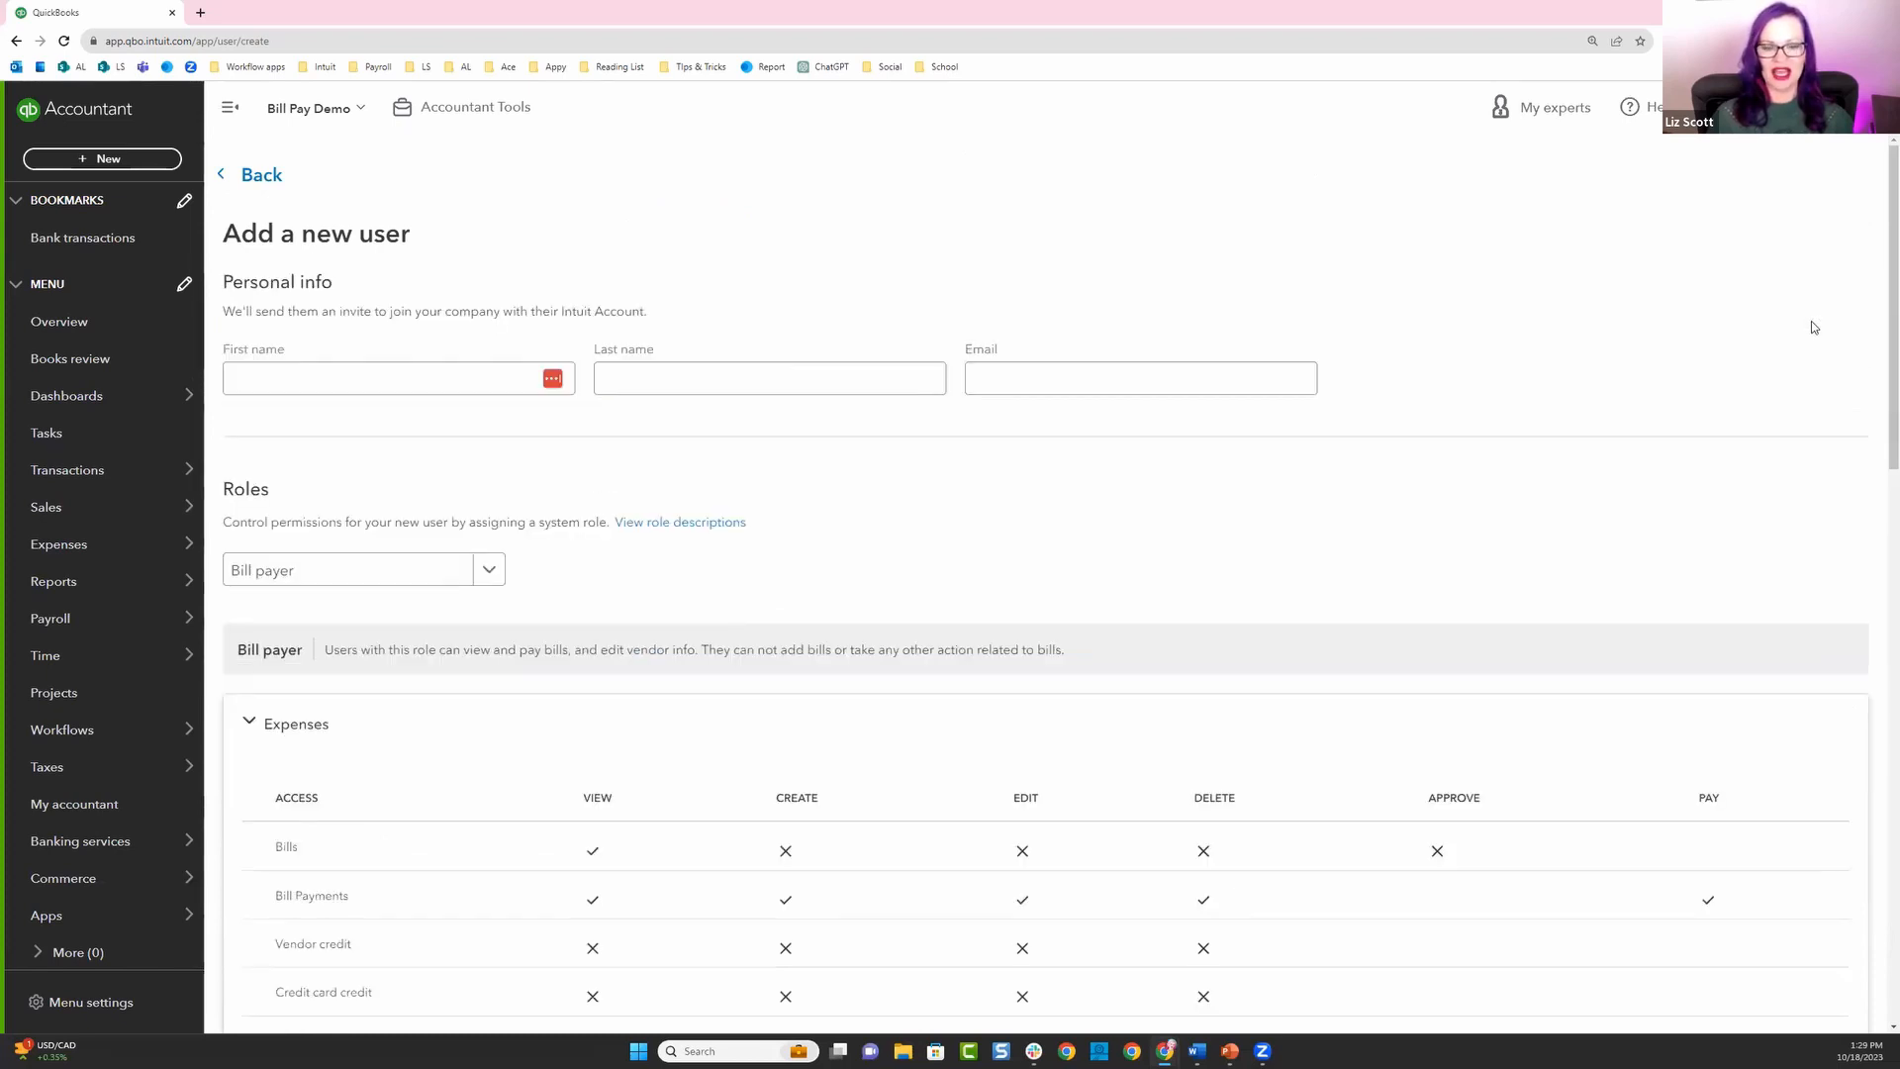